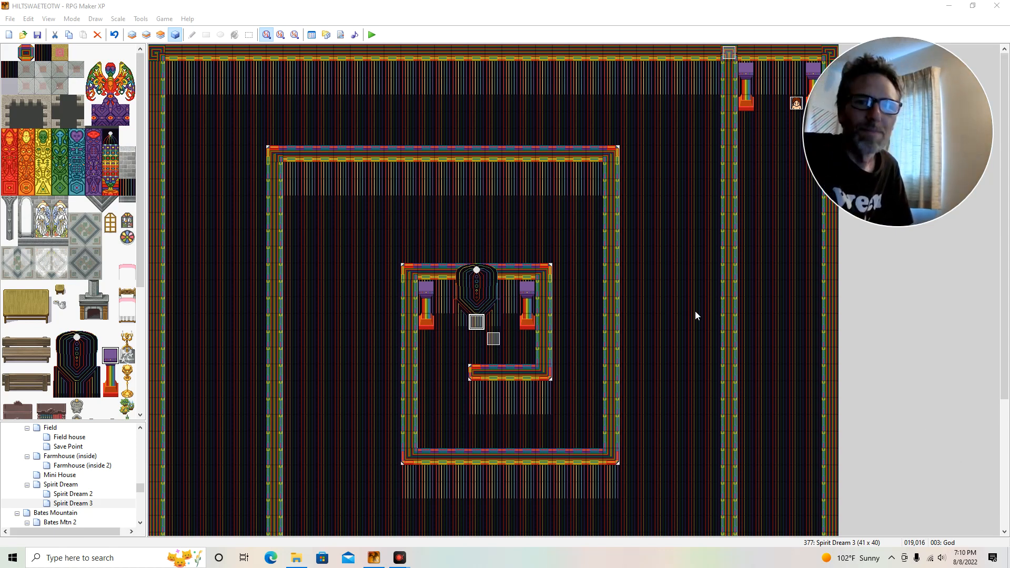
# Open the Character You sprite sheet from the Graphics > Characters folder in Paint
pyautogui.moveTo(299, 559)
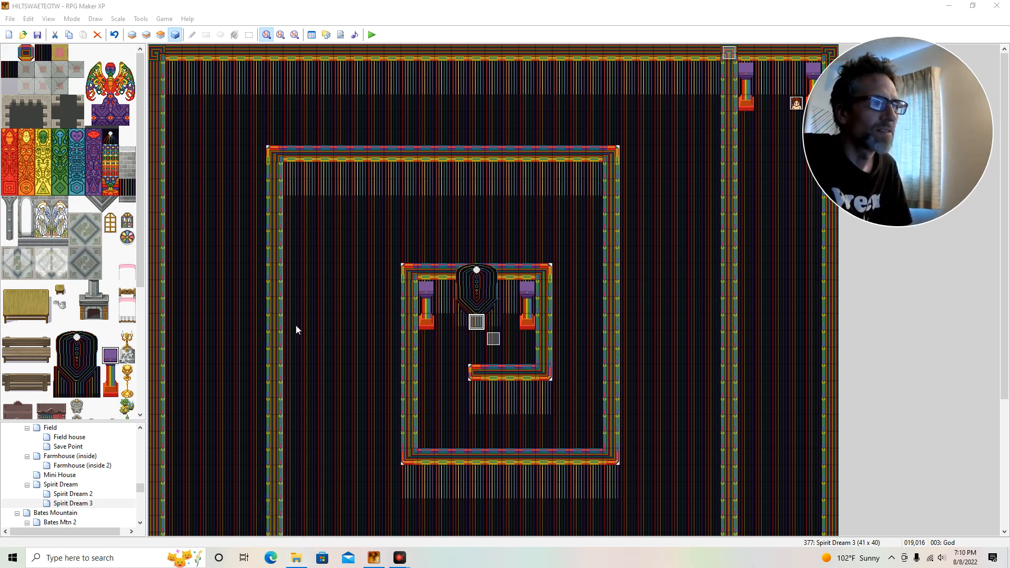
pyautogui.click(296, 557)
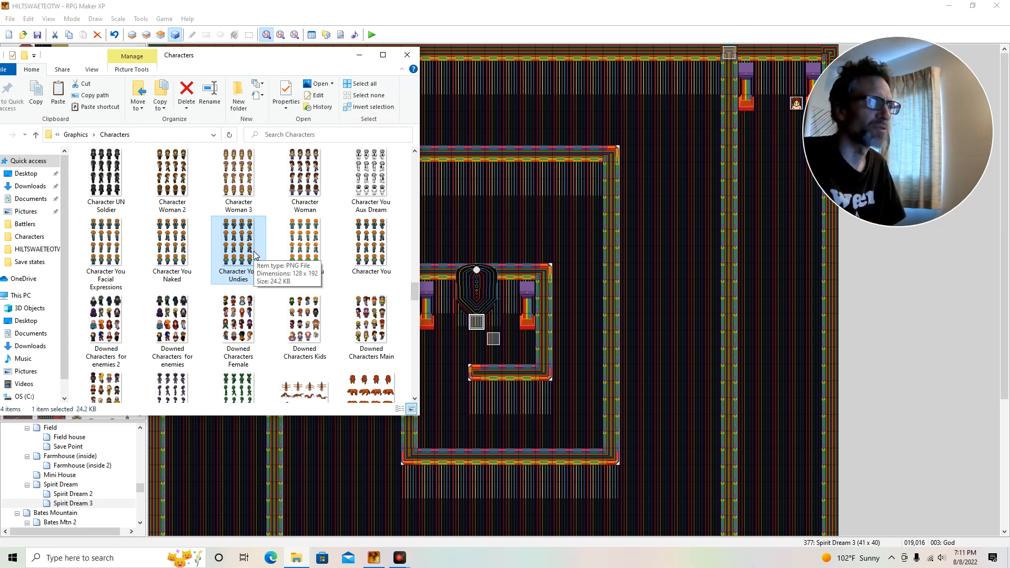
pyautogui.rightClick(366, 233)
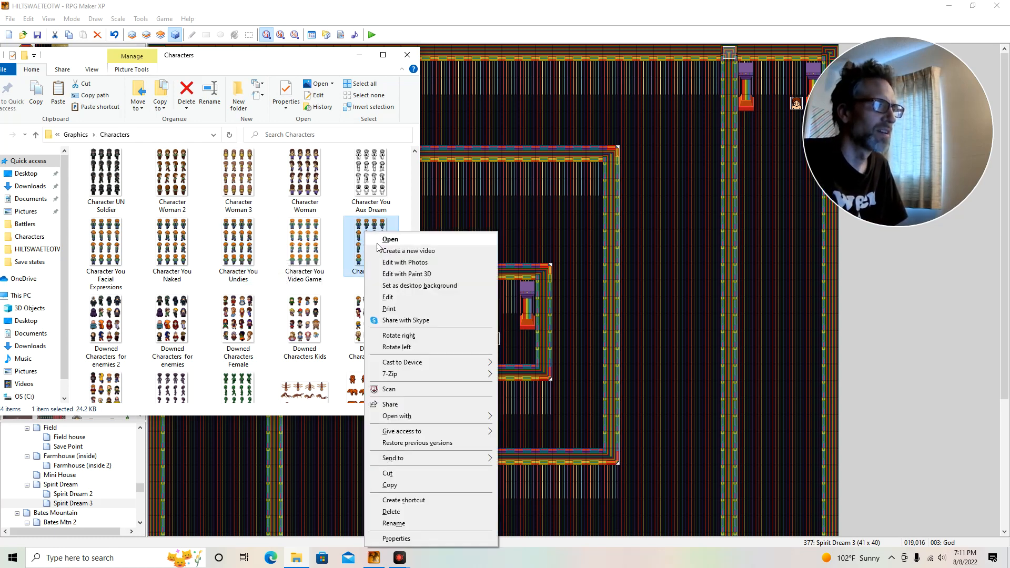
pyautogui.click(389, 297)
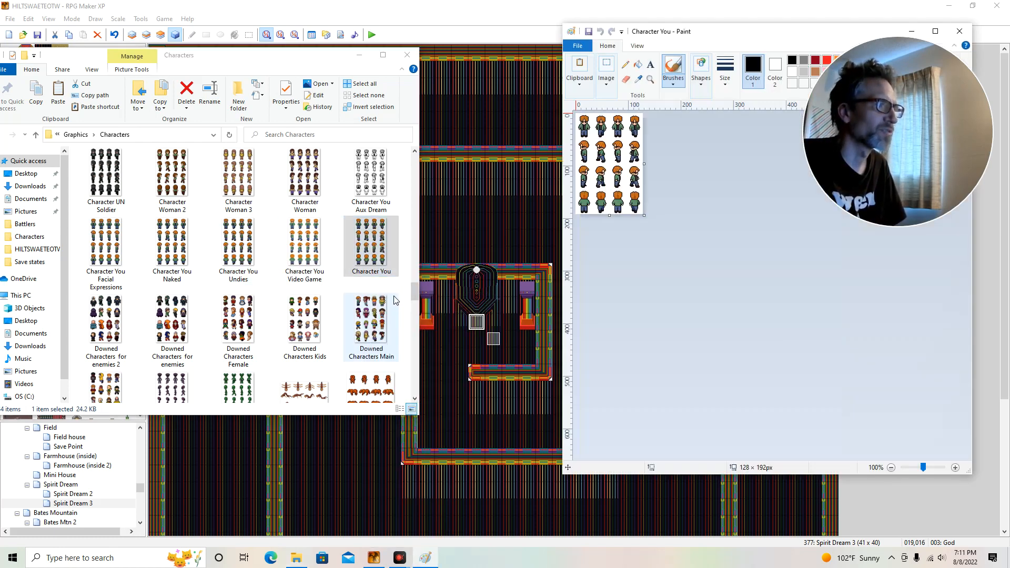
pyautogui.moveTo(830, 35); pyautogui.dragTo(550, 47)
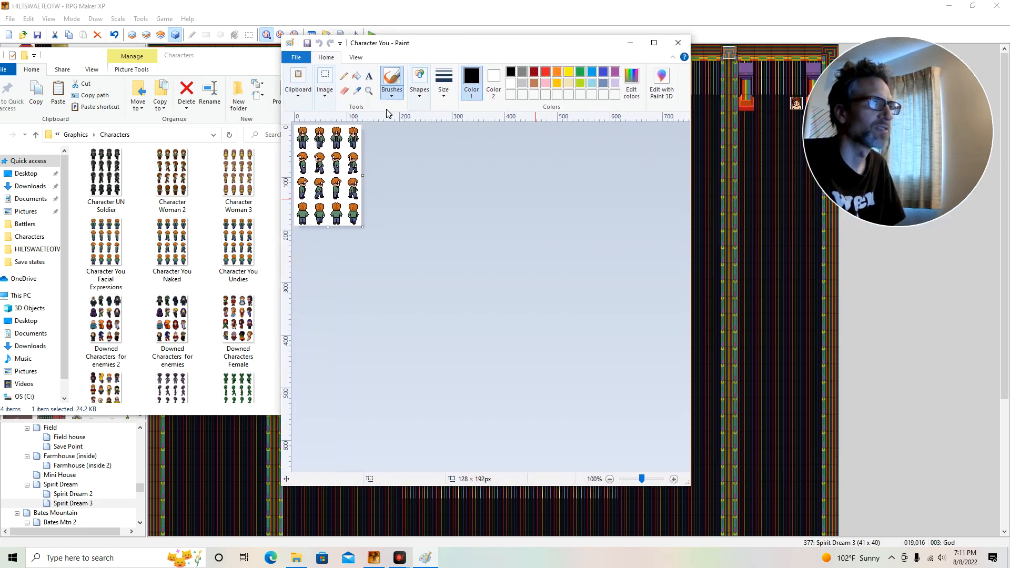
# Examine the outlines of the Character You sprites at 800% magnification and close the image
pyautogui.click(319, 142)
pyautogui.click(319, 142)
pyautogui.click(318, 142)
pyautogui.click(319, 143)
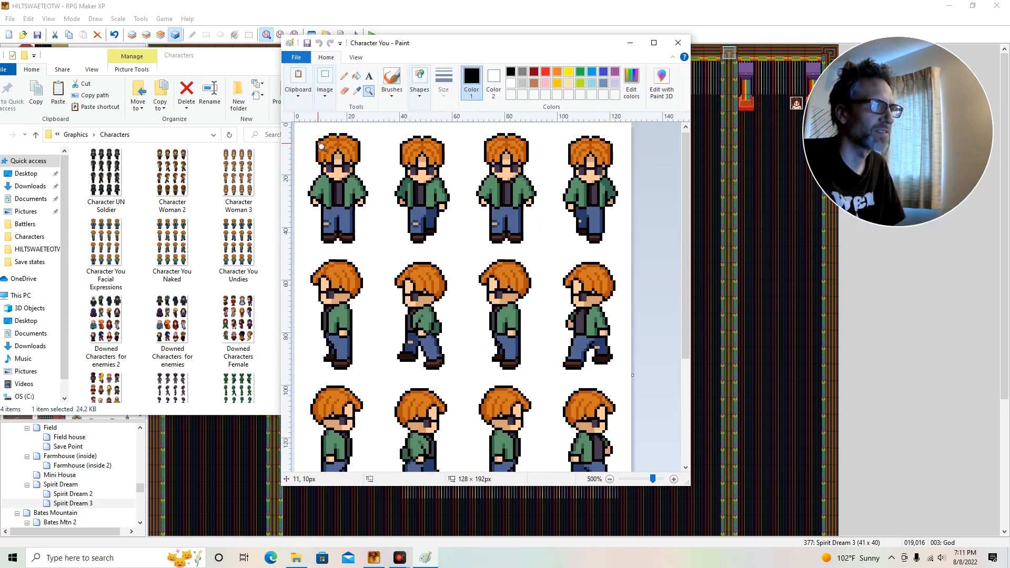
pyautogui.click(318, 142)
pyautogui.click(318, 143)
pyautogui.click(319, 143)
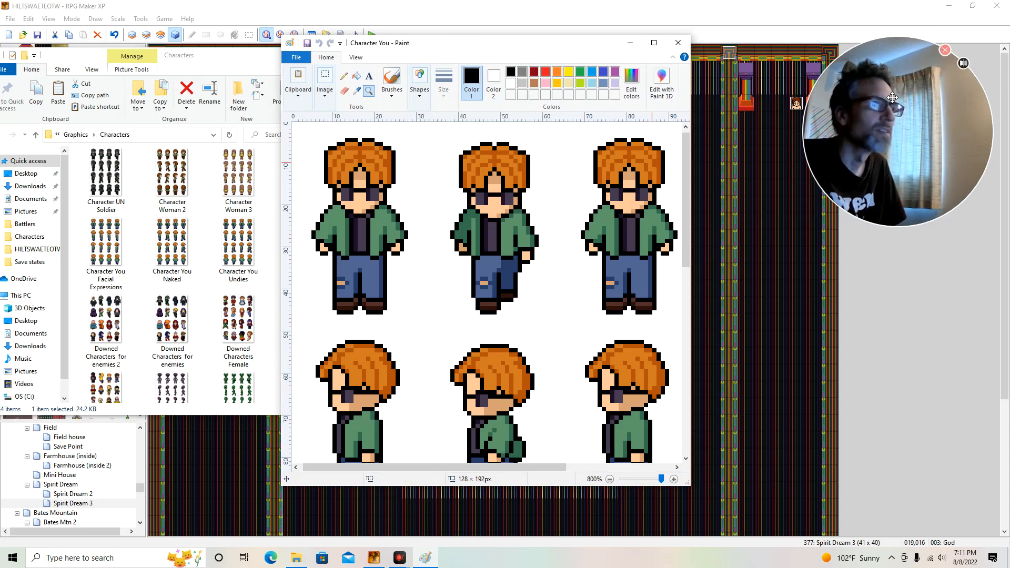
pyautogui.click(688, 44)
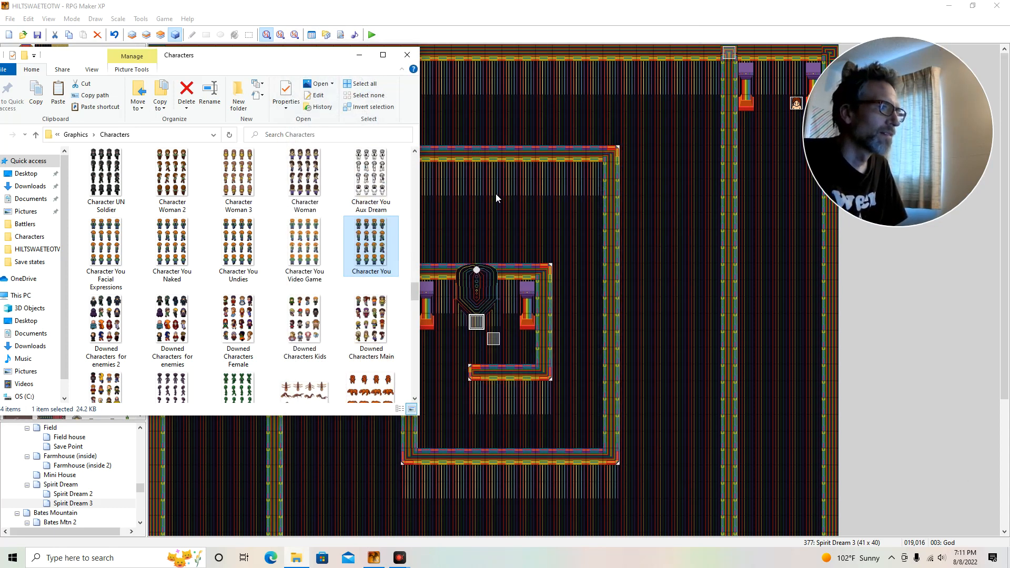
# Open the Character You Video Game sheet in Paint, examine its sprites at 800%, and close it
pyautogui.rightClick(287, 237)
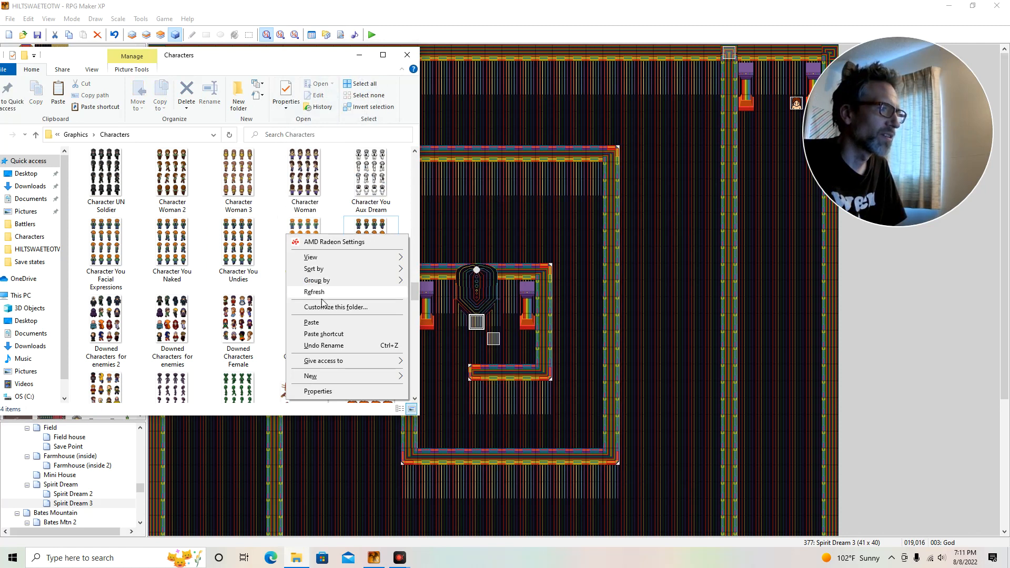
pyautogui.click(302, 244)
pyautogui.click(302, 244)
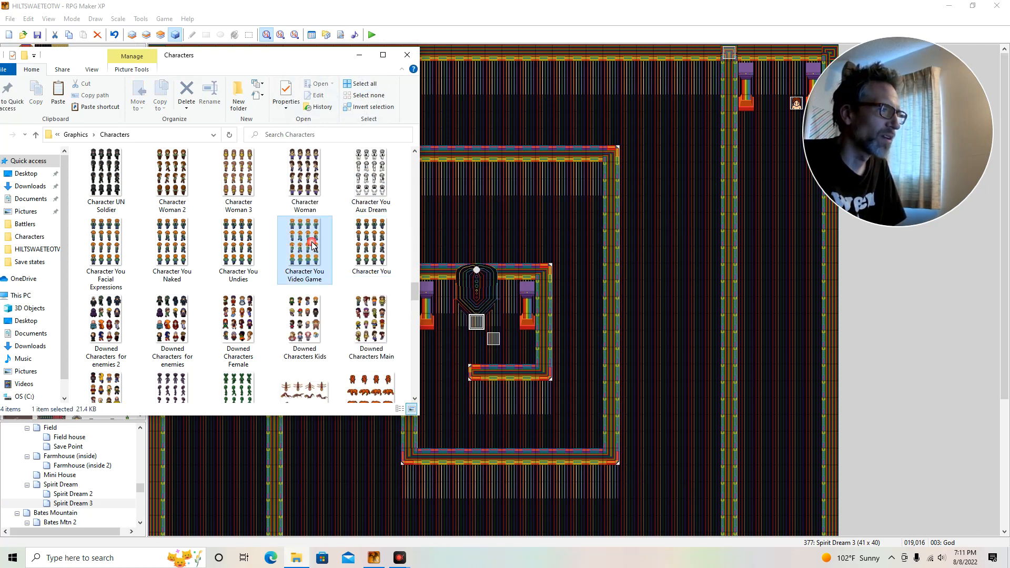
pyautogui.rightClick(311, 233)
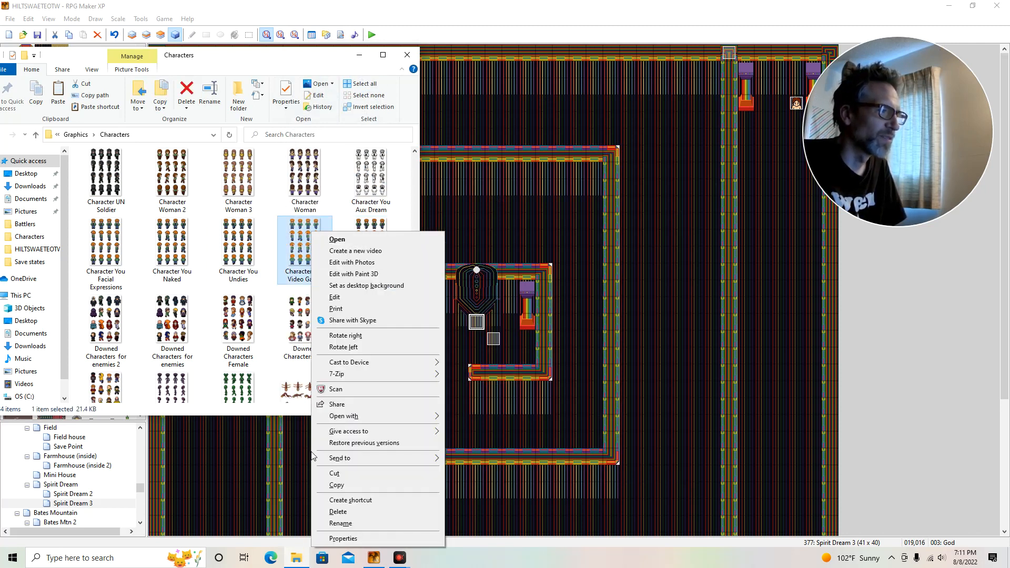
pyautogui.click(339, 301)
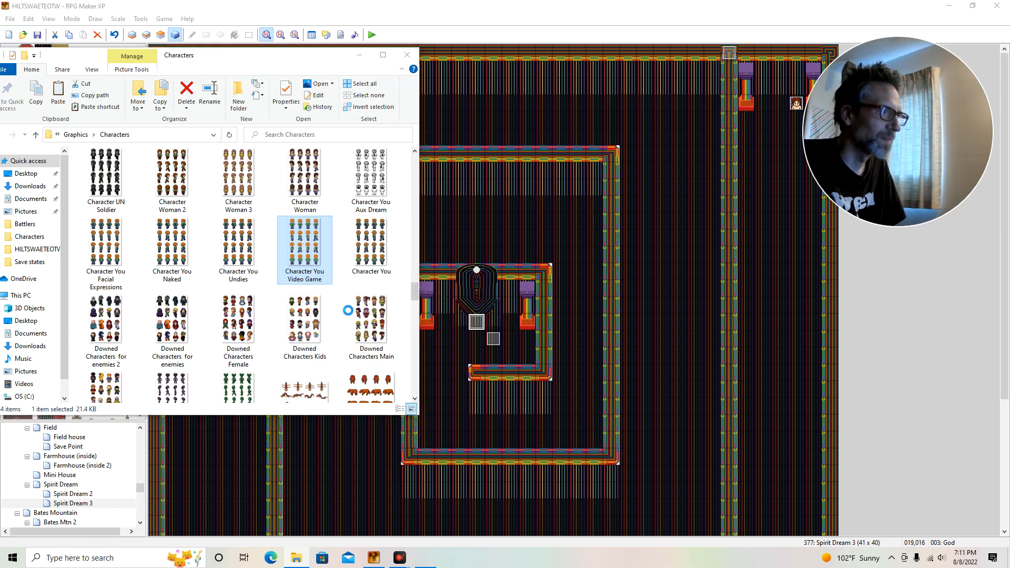
pyautogui.click(369, 91)
pyautogui.click(329, 137)
pyautogui.click(330, 138)
pyautogui.click(327, 135)
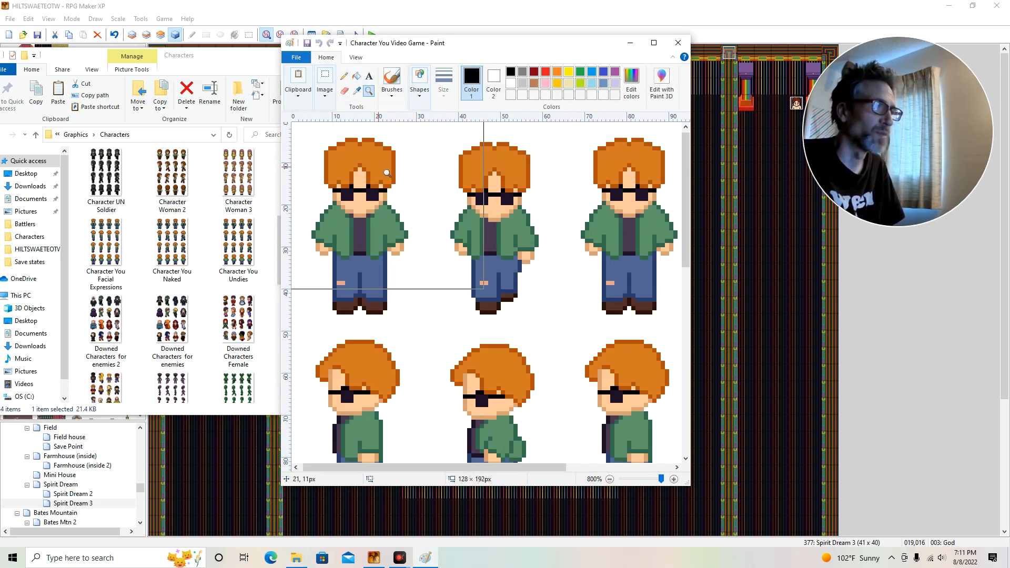
pyautogui.click(678, 43)
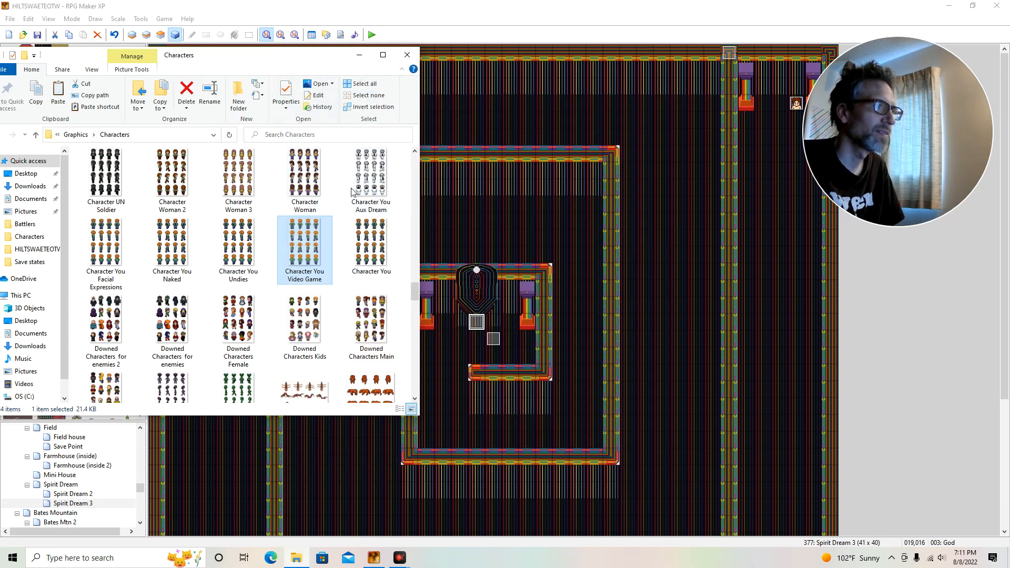
# Open the Character You Aux Dream sheet in Paint, examine its sprites at 800%, and close it
pyautogui.rightClick(376, 180)
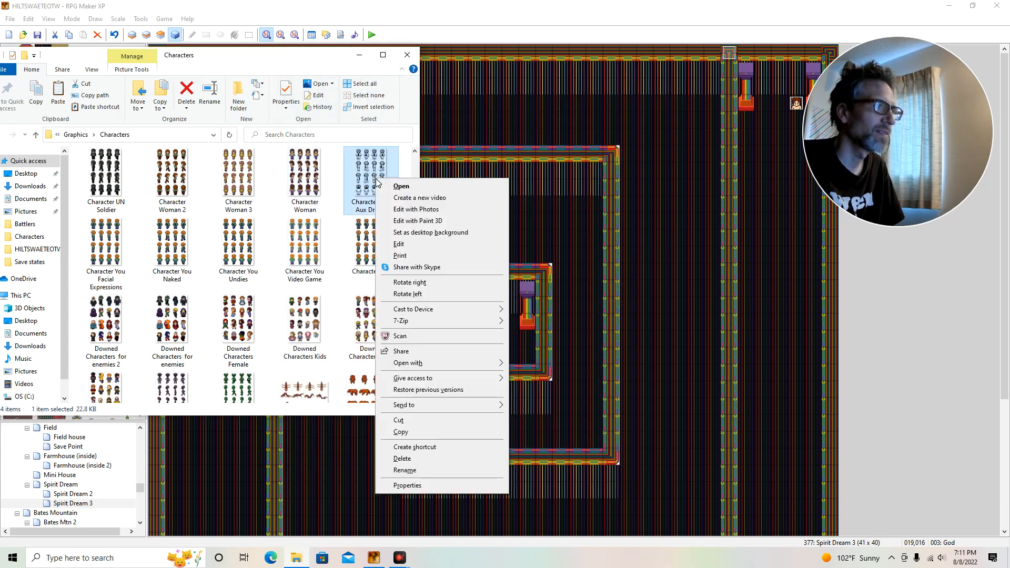
pyautogui.click(397, 245)
pyautogui.click(369, 91)
pyautogui.click(343, 144)
pyautogui.click(345, 148)
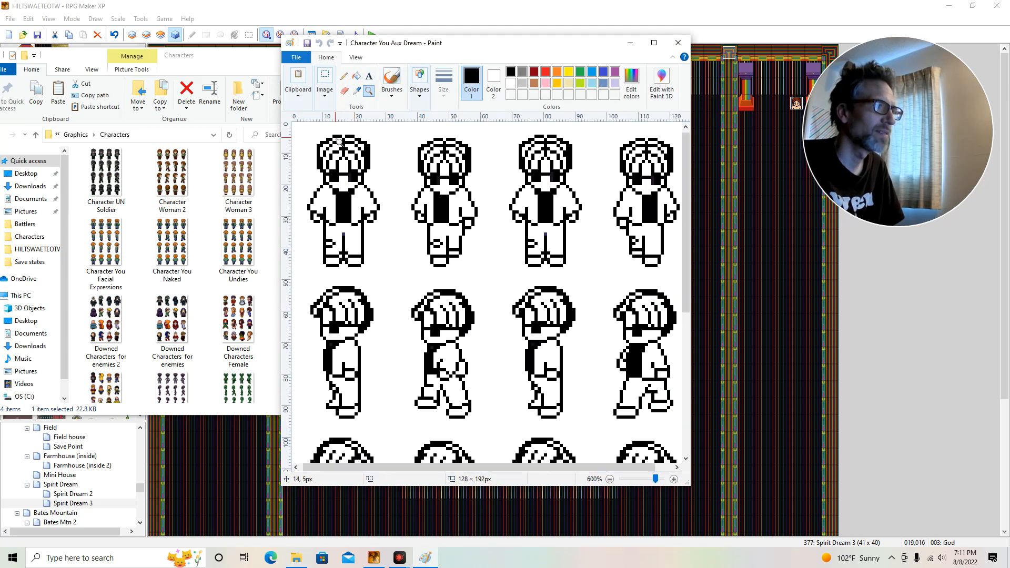
pyautogui.click(346, 153)
pyautogui.click(347, 157)
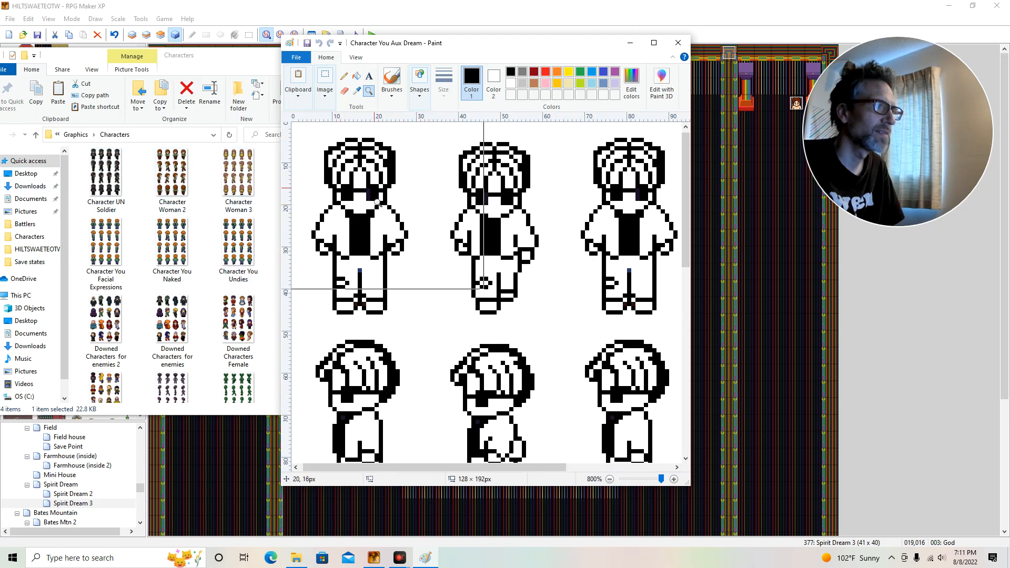
pyautogui.click(678, 43)
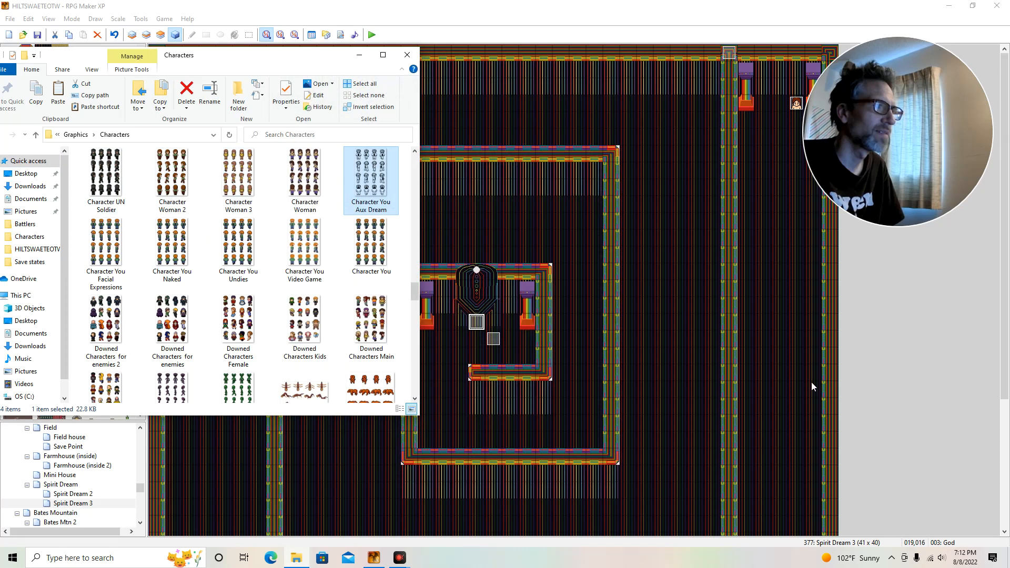
# Open the Character You Undies sheet in a maximized Paint window and magnify its sprites to 800%
pyautogui.rightClick(242, 264)
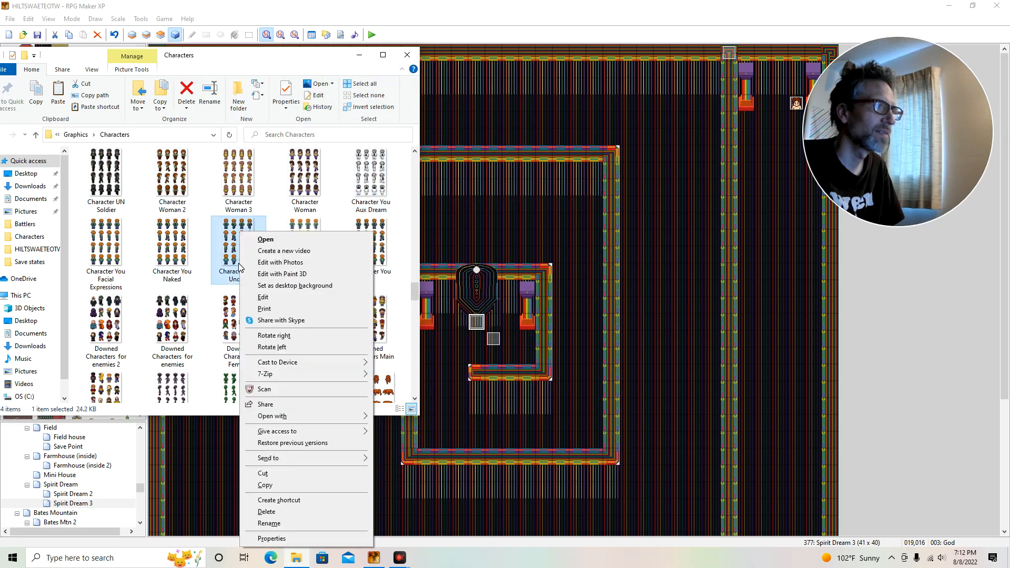
pyautogui.click(298, 302)
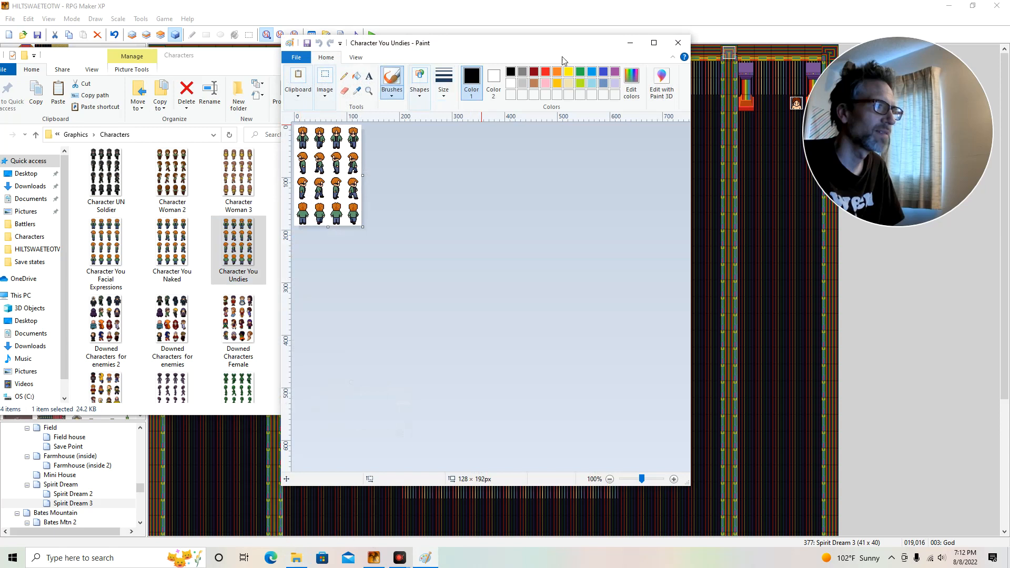
pyautogui.click(659, 45)
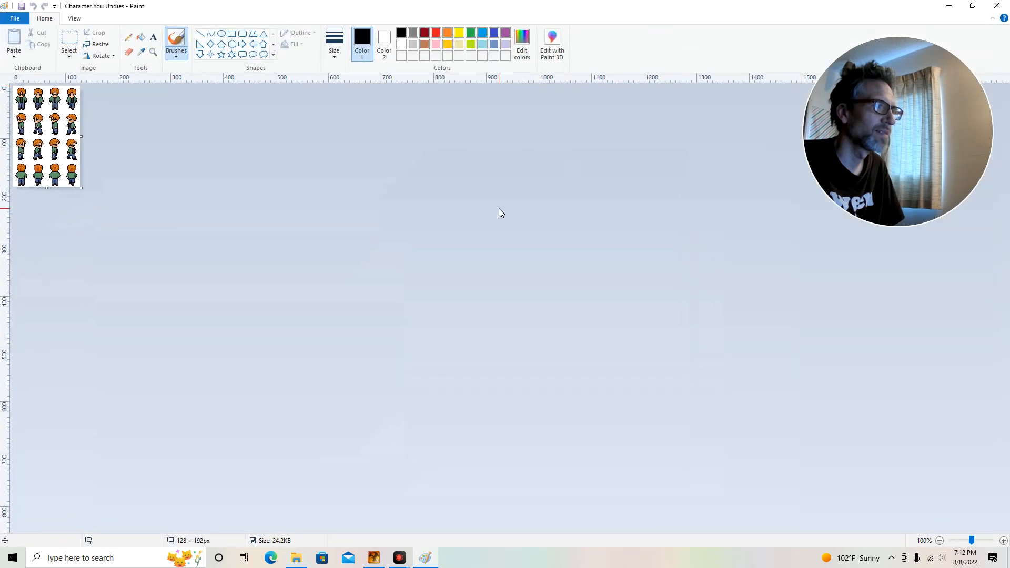
pyautogui.click(156, 55)
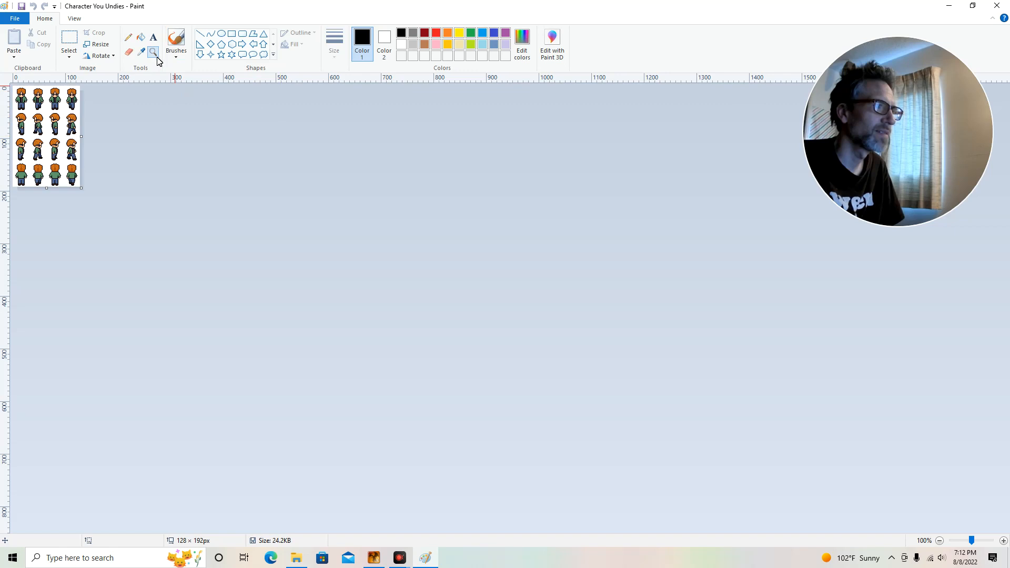
pyautogui.click(167, 50)
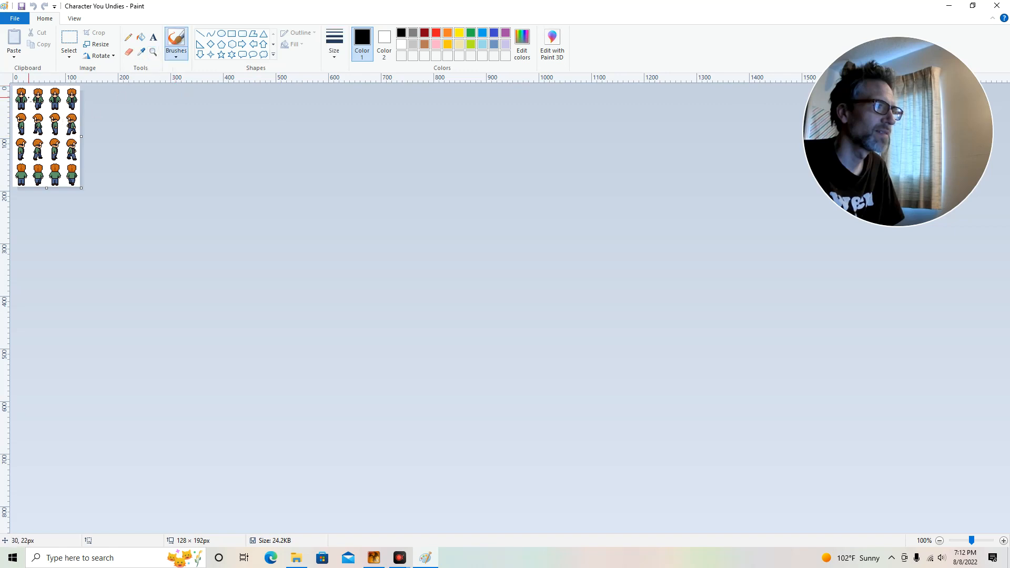
pyautogui.click(153, 52)
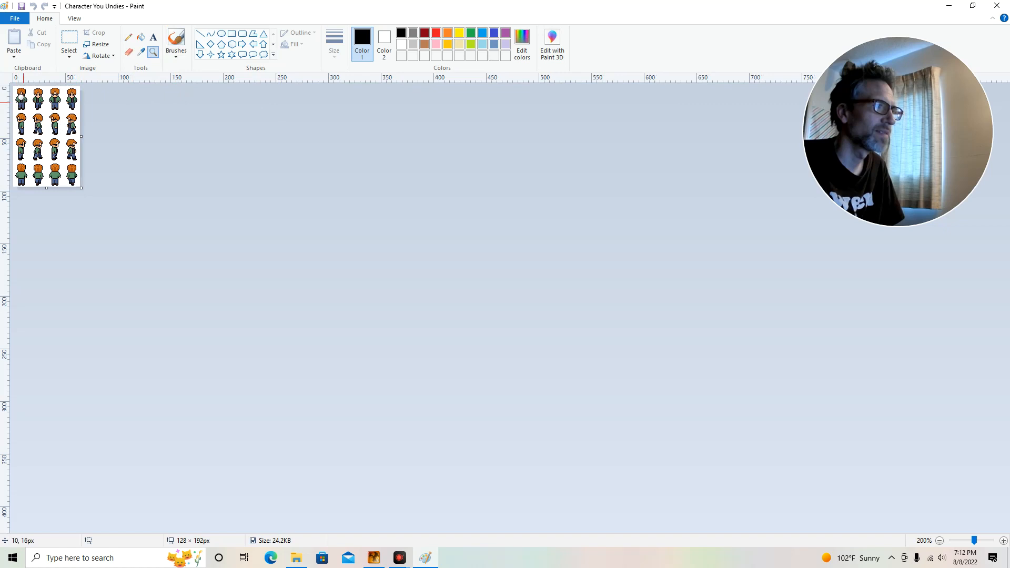
pyautogui.click(22, 98)
pyautogui.click(21, 97)
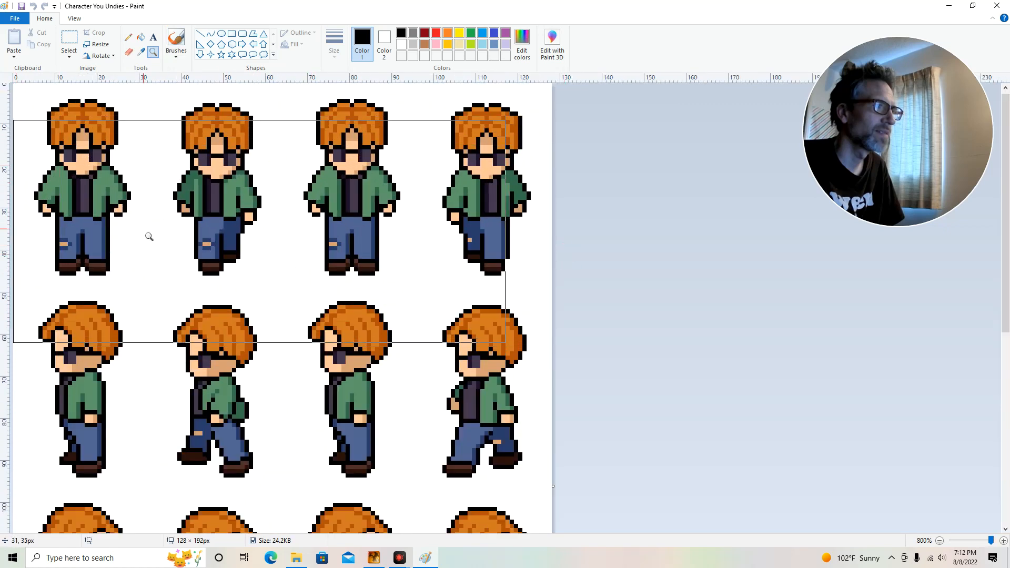
# Redraw the sleeve outline of the first front-facing sprite's left-hand arm slightly further inward with black Pencil pixels
pyautogui.click(140, 51)
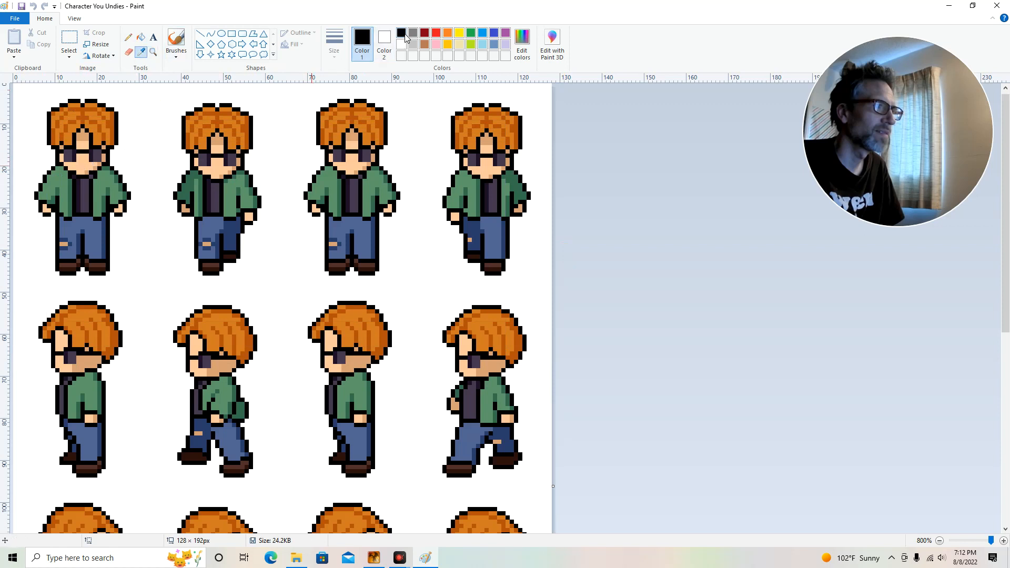
pyautogui.click(127, 37)
pyautogui.click(54, 206)
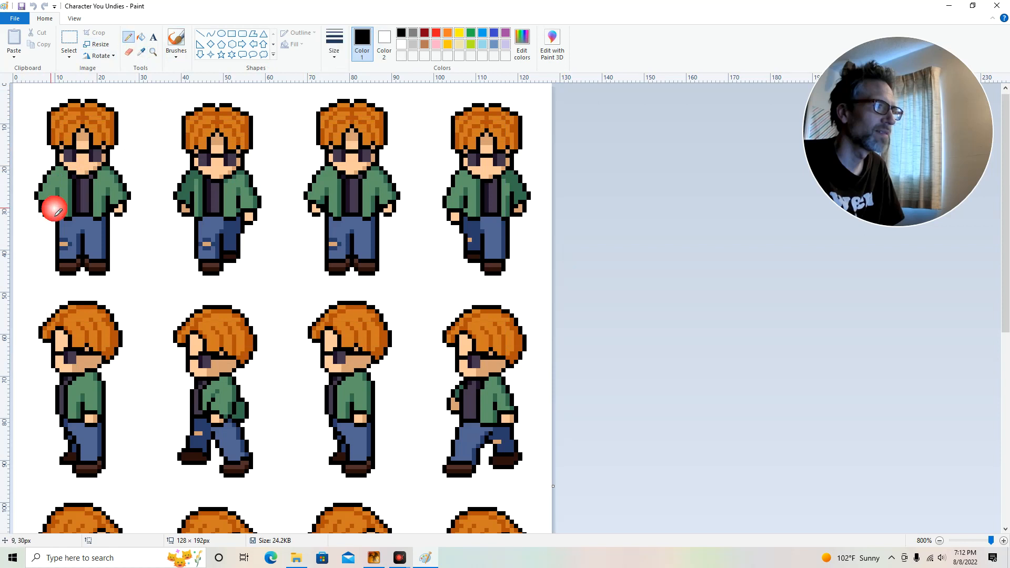
pyautogui.click(41, 198)
pyautogui.click(45, 194)
pyautogui.click(44, 188)
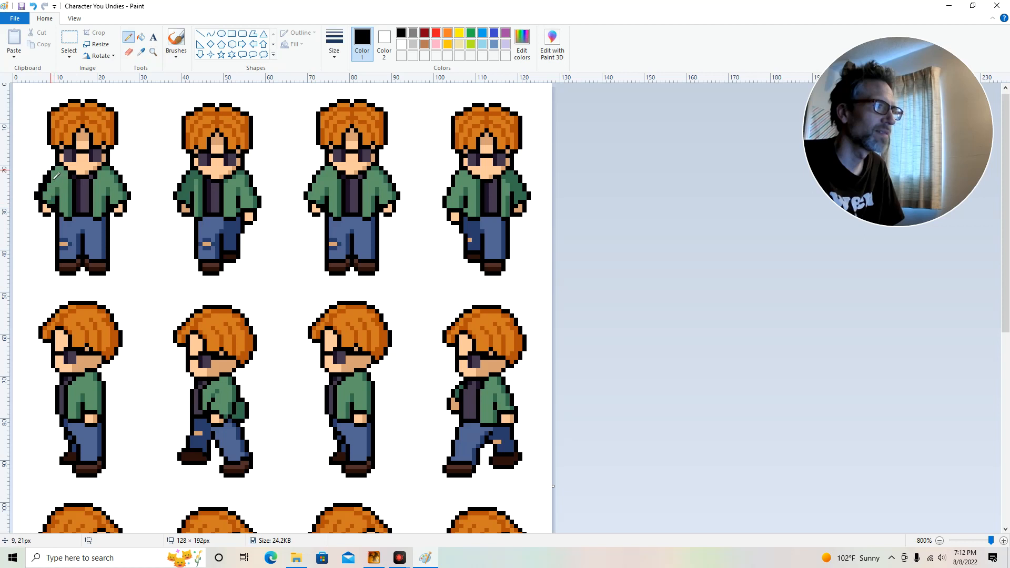
pyautogui.click(95, 169)
# Erase the old outer sleeve and shoulder outline of the first sprite's left-hand arm with white Pencil pixels
pyautogui.click(401, 45)
pyautogui.click(162, 121)
pyautogui.click(34, 195)
pyautogui.click(41, 182)
pyautogui.click(43, 172)
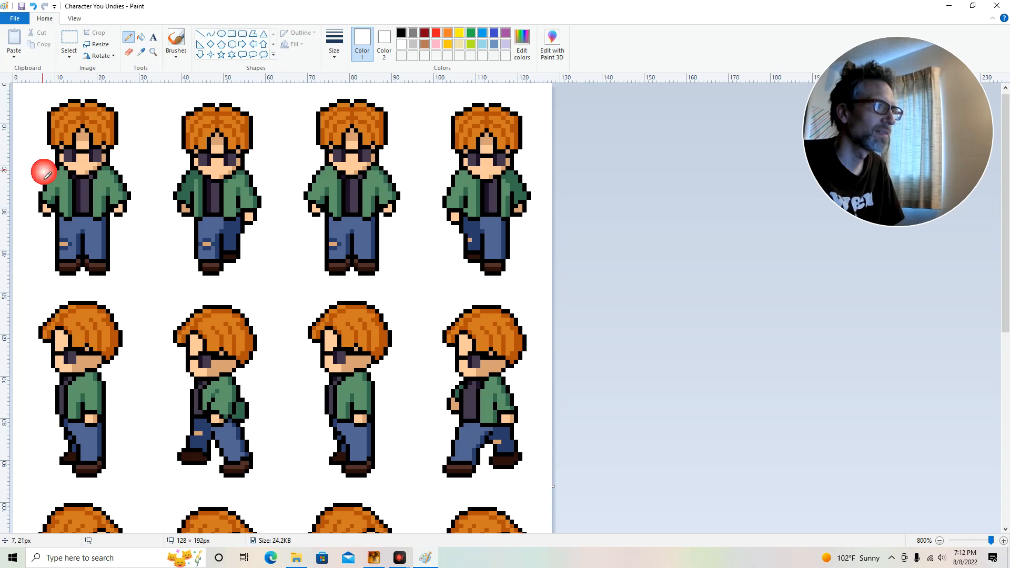
pyautogui.click(45, 179)
pyautogui.click(45, 174)
pyautogui.click(52, 170)
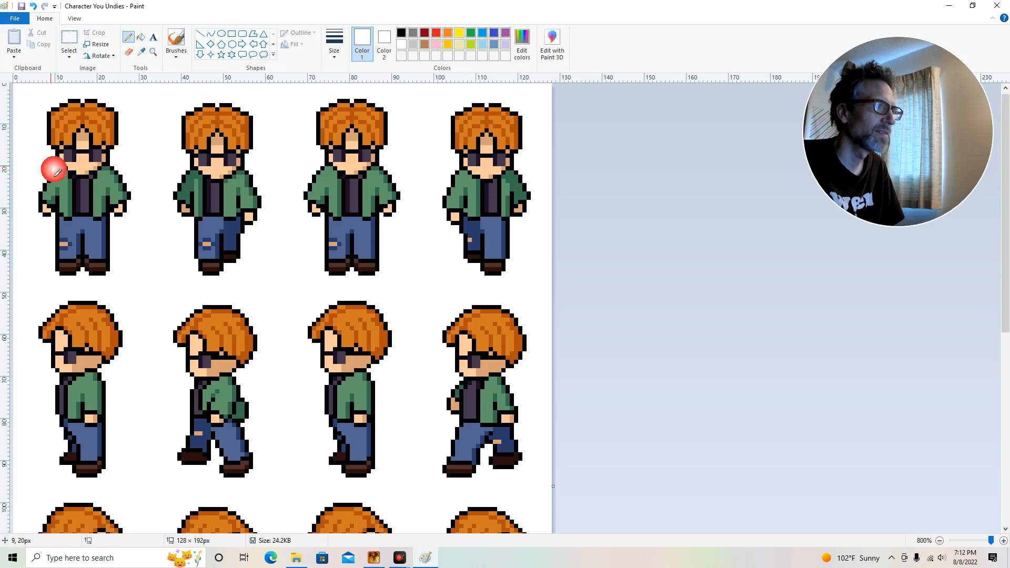
pyautogui.click(214, 177)
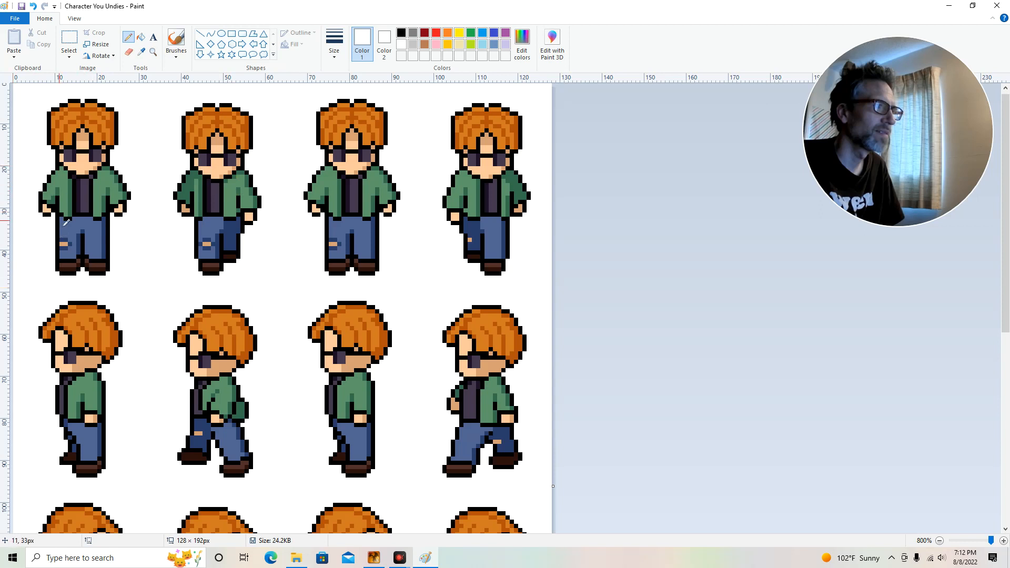
# Sample the light skin color and fill the first front-facing sprite's shirt and green jacket with it
pyautogui.click(141, 52)
pyautogui.click(108, 120)
pyautogui.click(85, 198)
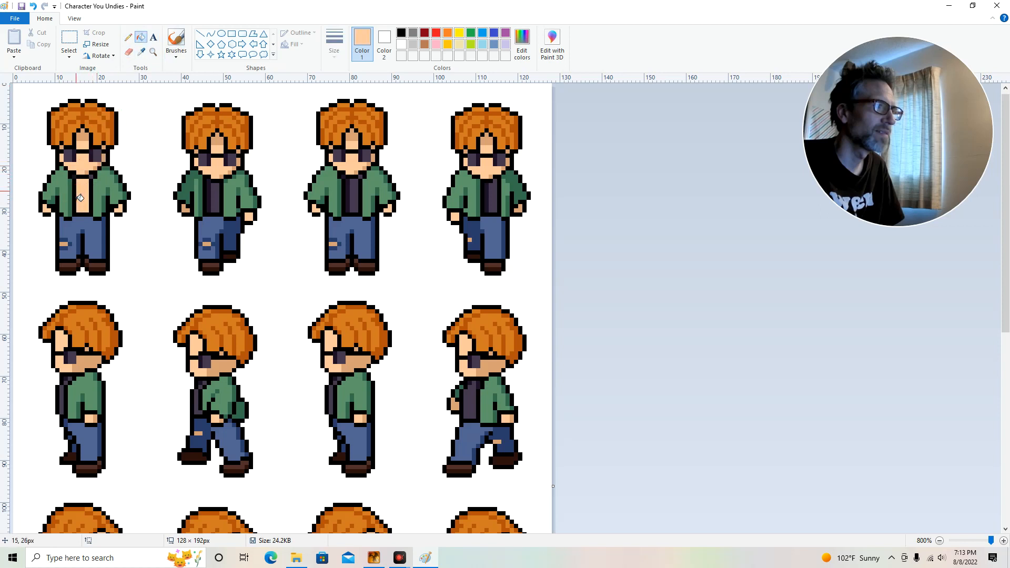
pyautogui.click(62, 190)
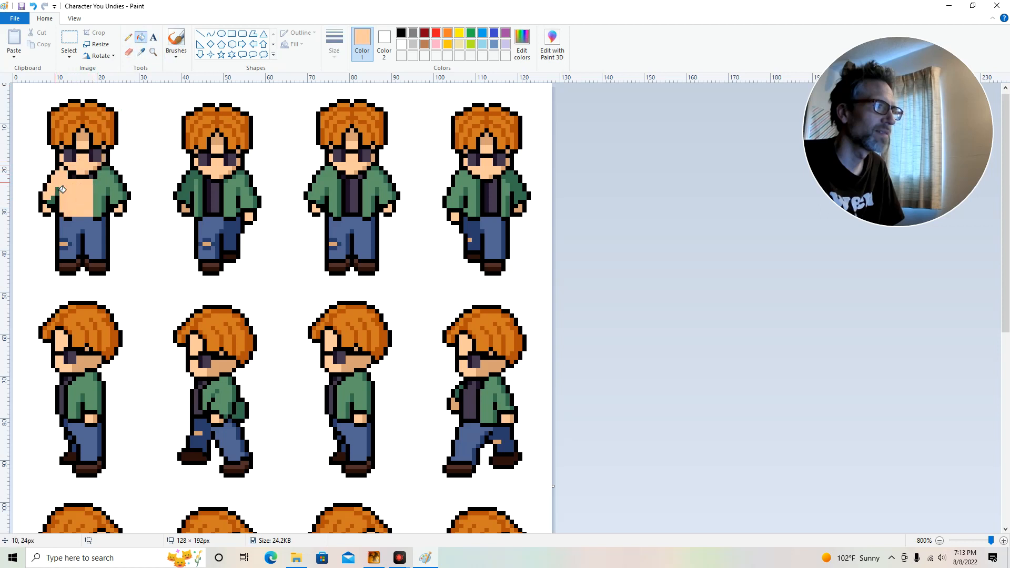
pyautogui.click(114, 192)
pyautogui.click(102, 198)
# Fill the first sprite's blue jeans, including the waistline, shading and knee rip, with the same skin color
pyautogui.click(72, 232)
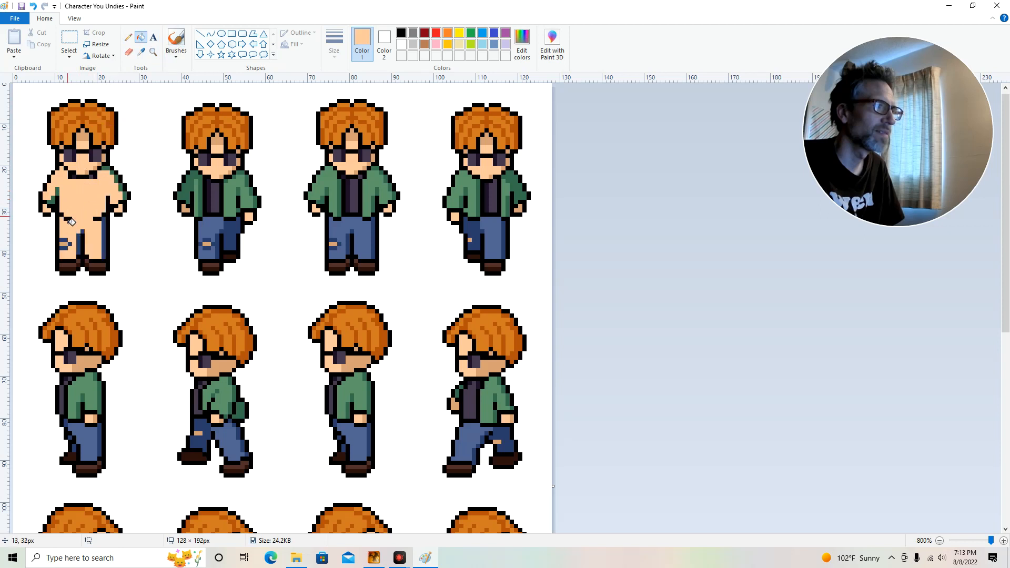
pyautogui.click(70, 217)
pyautogui.click(105, 234)
pyautogui.click(62, 247)
pyautogui.click(62, 241)
pyautogui.click(79, 240)
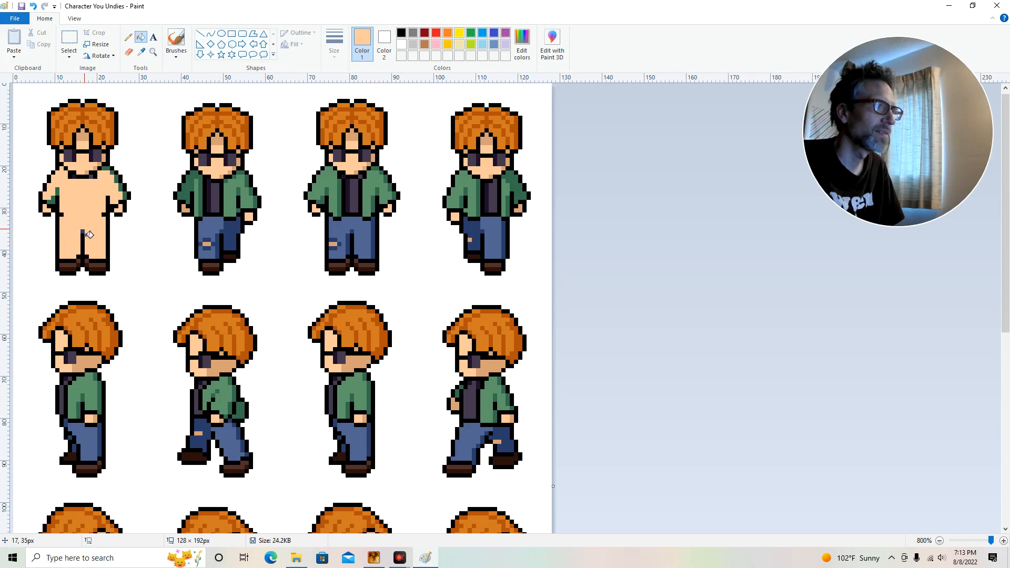
# Fill the remaining green sleeve patches of the first front-facing sprite with skin color and touch up stray pixels around its arms and waist
pyautogui.click(122, 212)
pyautogui.click(117, 184)
pyautogui.click(54, 197)
pyautogui.click(128, 37)
pyautogui.click(98, 155)
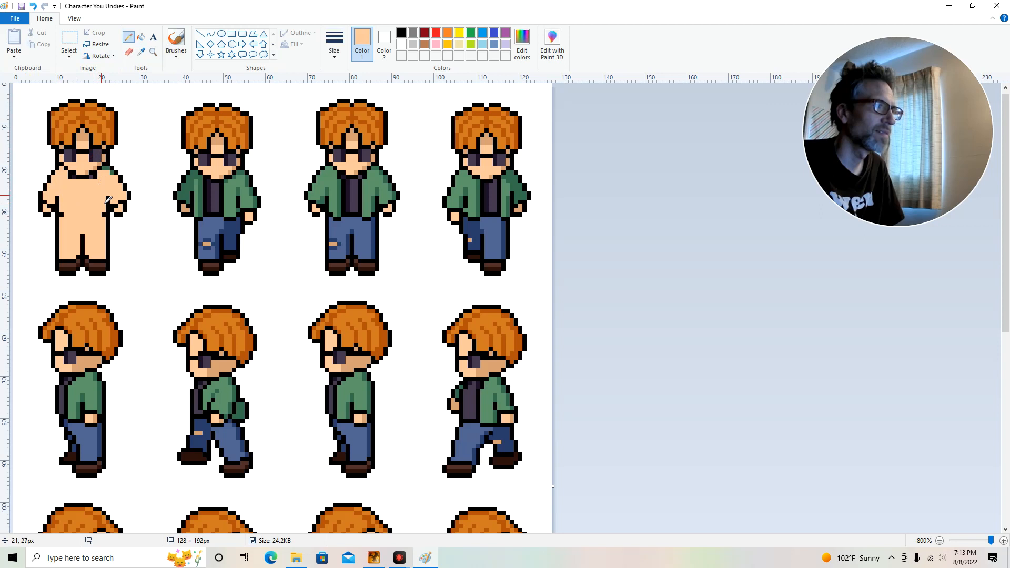
pyautogui.click(49, 205)
pyautogui.click(65, 217)
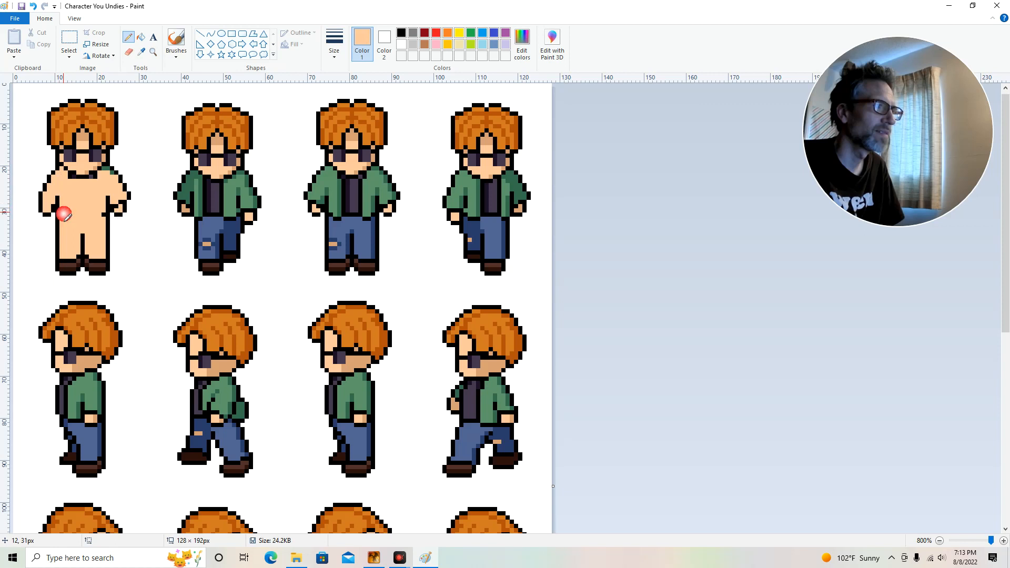
# Paint over the first sprite's left-hand brown shoe and the dark shirt collar with skin-colored Pencil pixels
pyautogui.click(73, 263)
pyautogui.moveTo(76, 268); pyautogui.dragTo(59, 267)
pyautogui.click(73, 270)
pyautogui.click(78, 265)
pyautogui.click(76, 178)
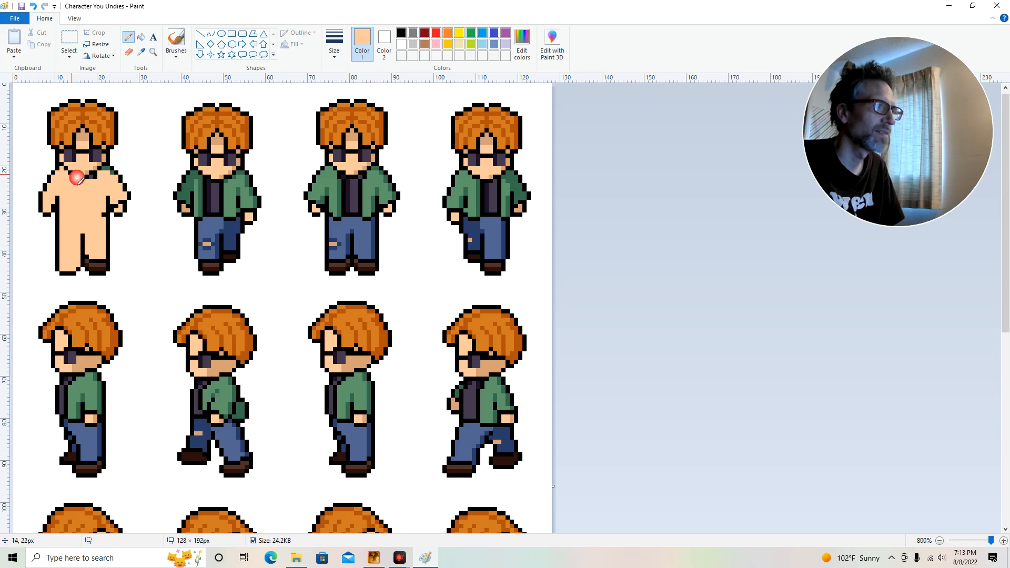
pyautogui.click(91, 177)
# Slim the first sprite's left-hand leg by erasing its outer outline in white and redrawing it in black one pixel inward
pyautogui.click(46, 300)
pyautogui.click(401, 45)
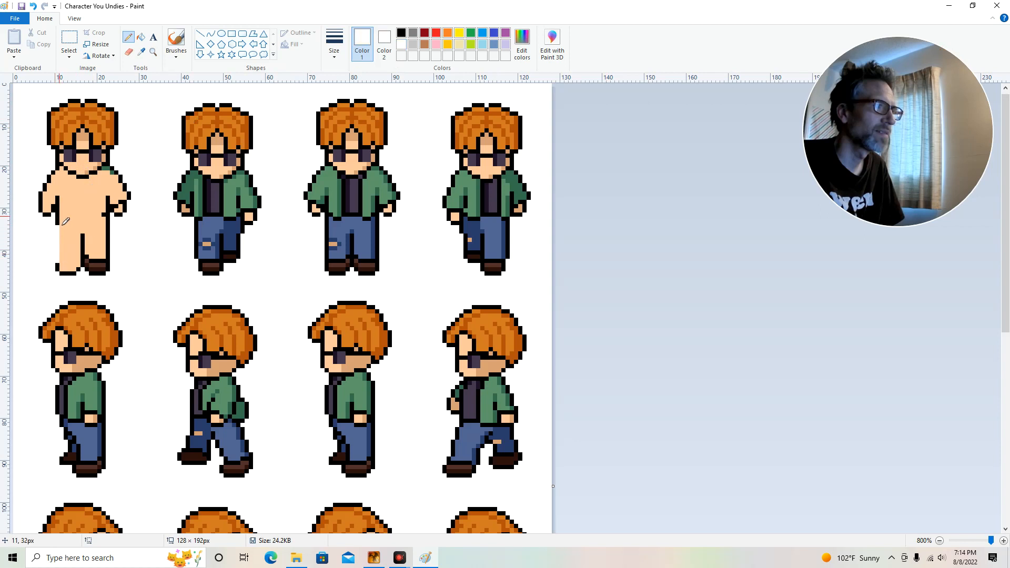
pyautogui.click(400, 33)
pyautogui.moveTo(63, 229); pyautogui.dragTo(63, 264)
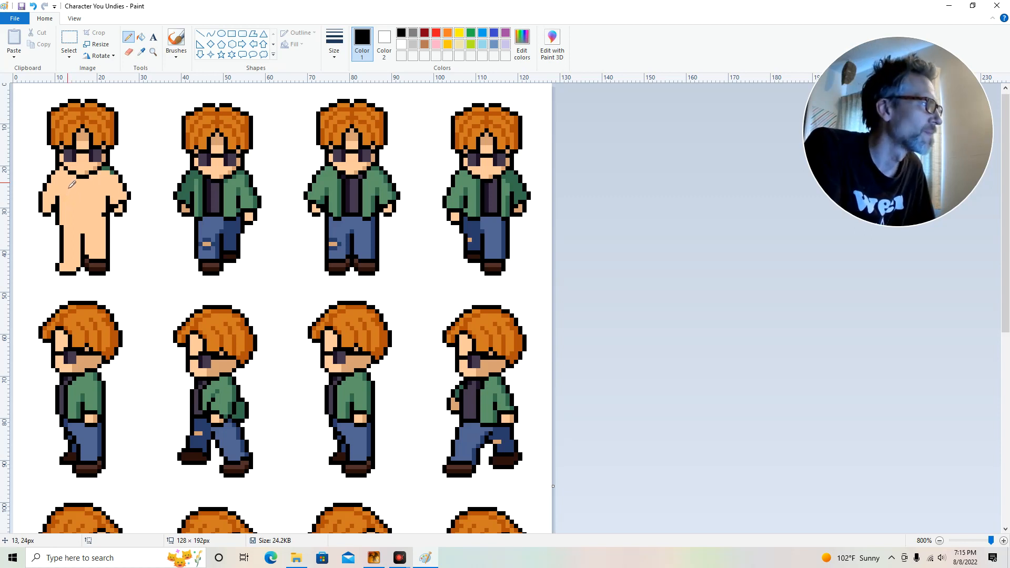
pyautogui.click(401, 44)
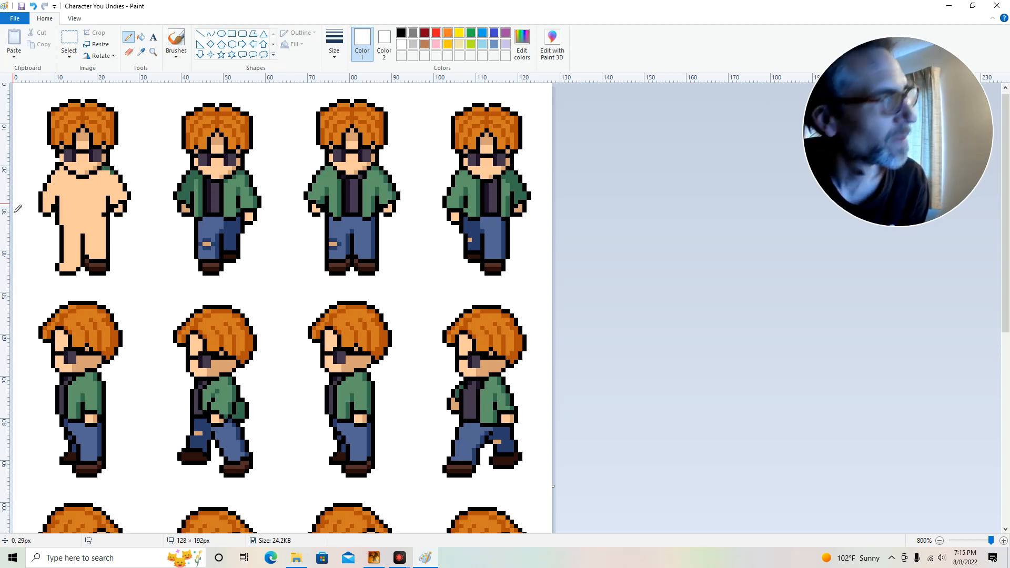
pyautogui.click(57, 163)
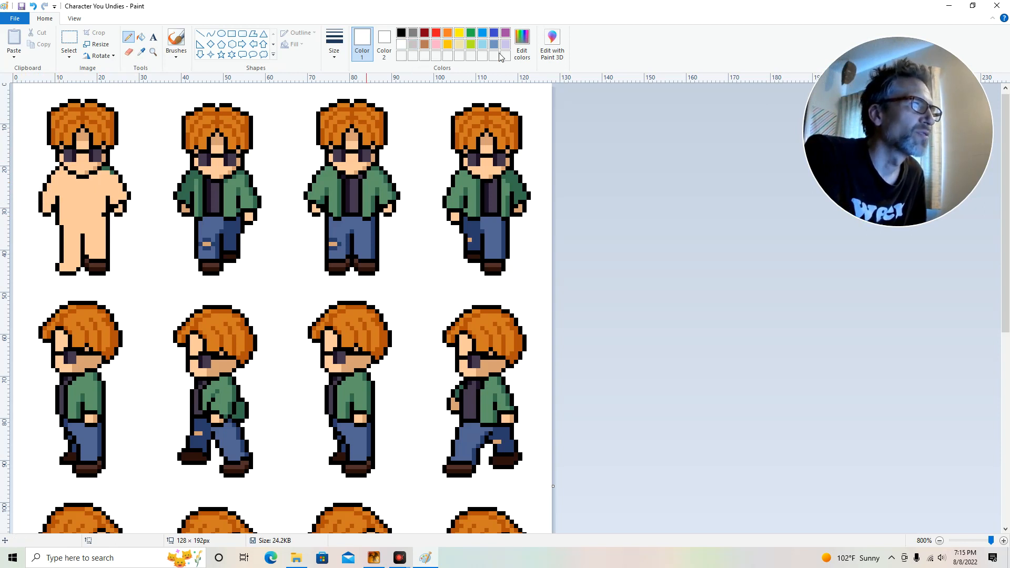
# Define a light gray with red, green and blue at 225, add it to the custom colors and make it the drawing color
pyautogui.click(522, 48)
pyautogui.click(611, 314)
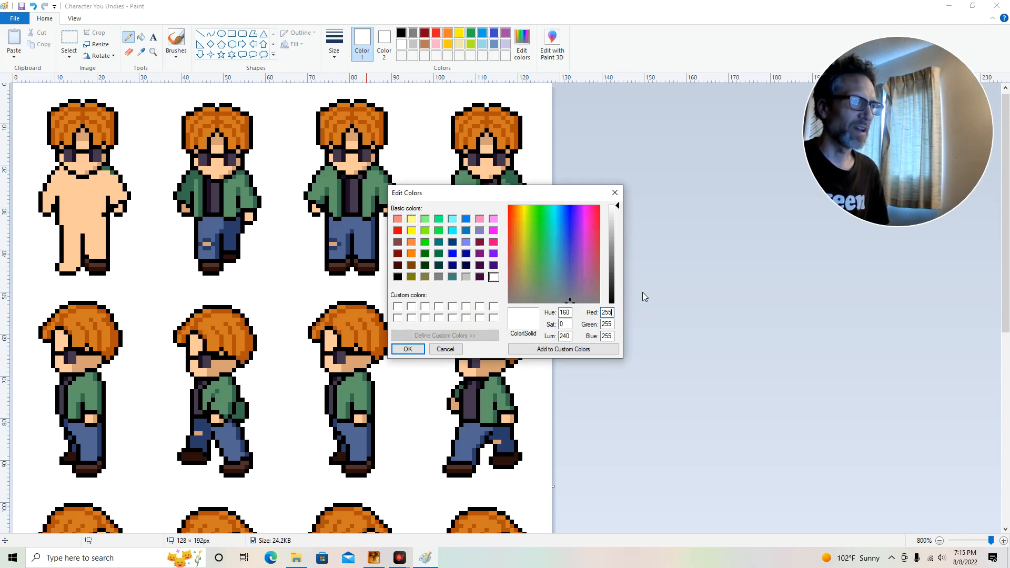
pyautogui.press('BackSpace')
pyautogui.press('BackSpace')
pyautogui.press('BackSpace')
pyautogui.write('225')
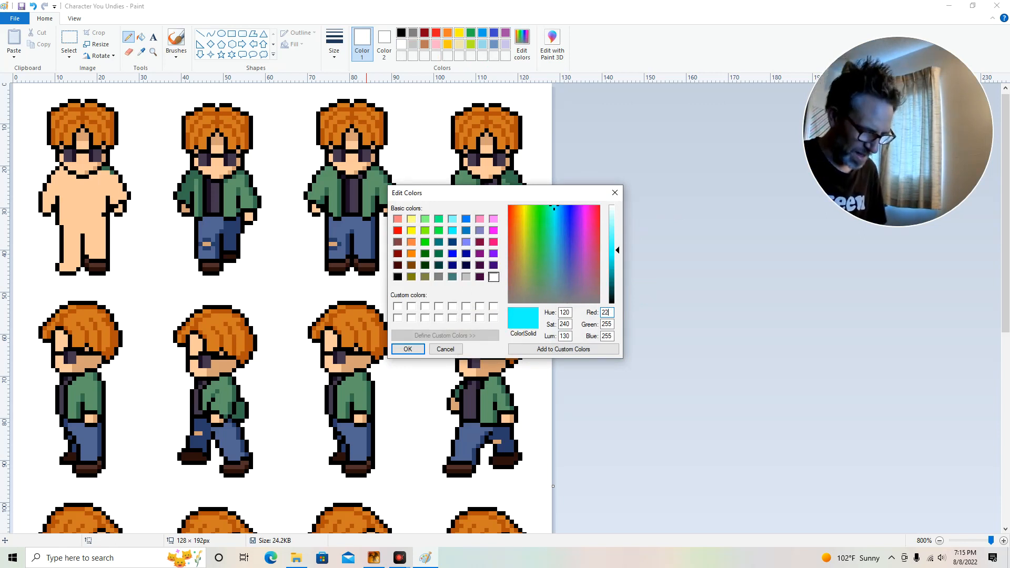
pyautogui.click(610, 324)
pyautogui.click(610, 324)
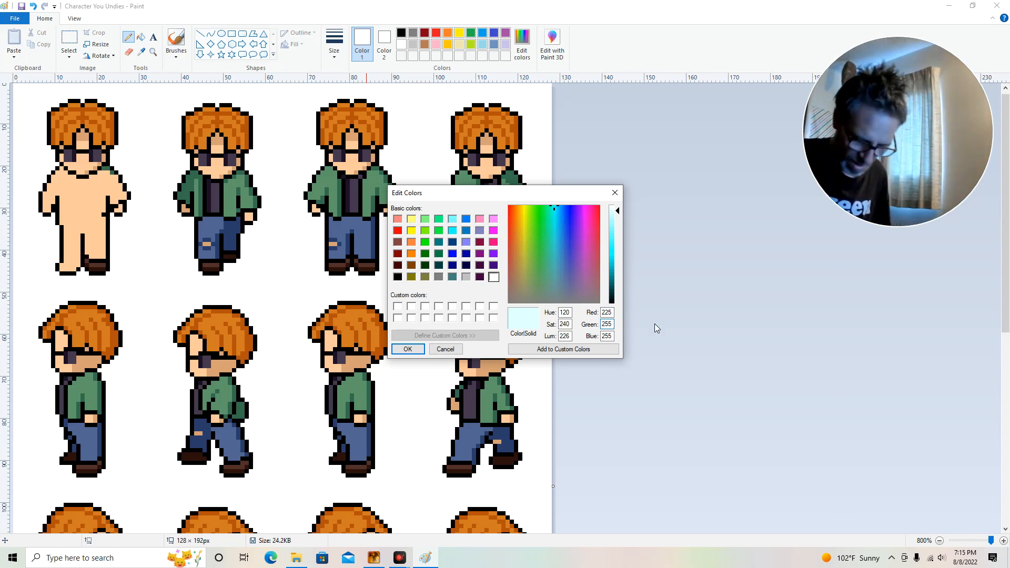
pyautogui.press('BackSpace')
pyautogui.press('BackSpace')
pyautogui.press('BackSpace')
pyautogui.write('22')
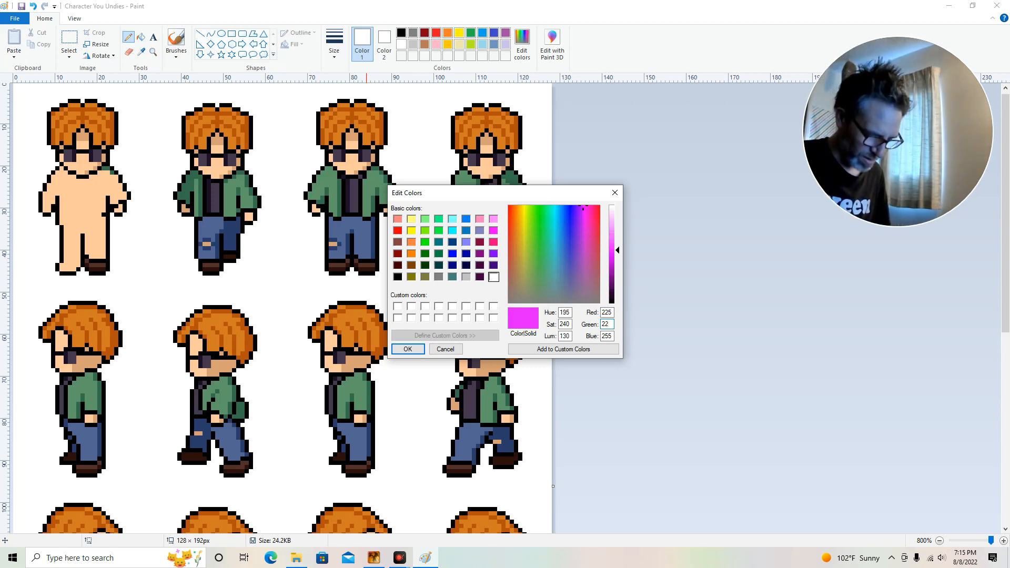
pyautogui.write('5')
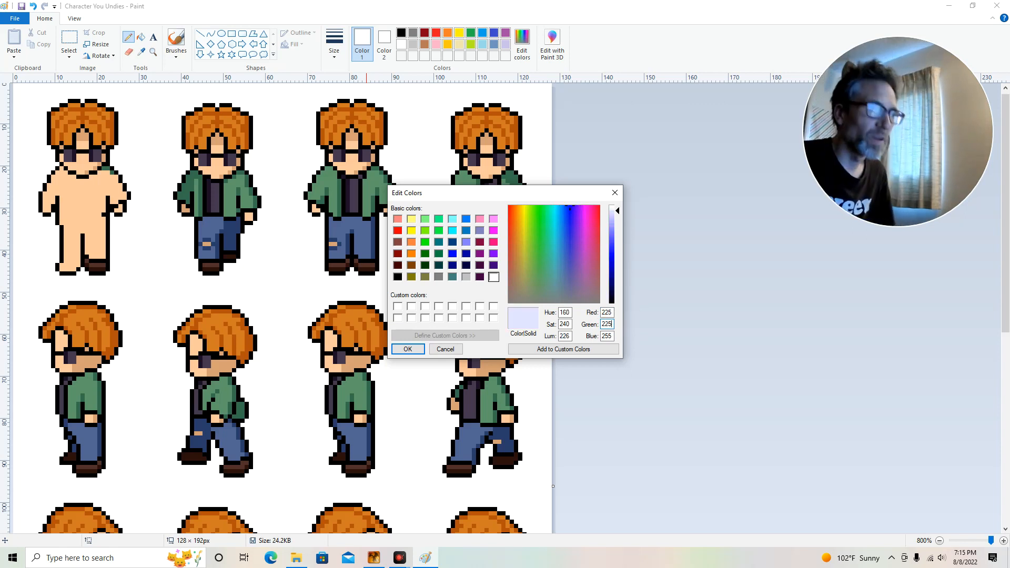
pyautogui.click(611, 337)
pyautogui.press('BackSpace')
pyautogui.press('BackSpace')
pyautogui.press('BackSpace')
pyautogui.write('225')
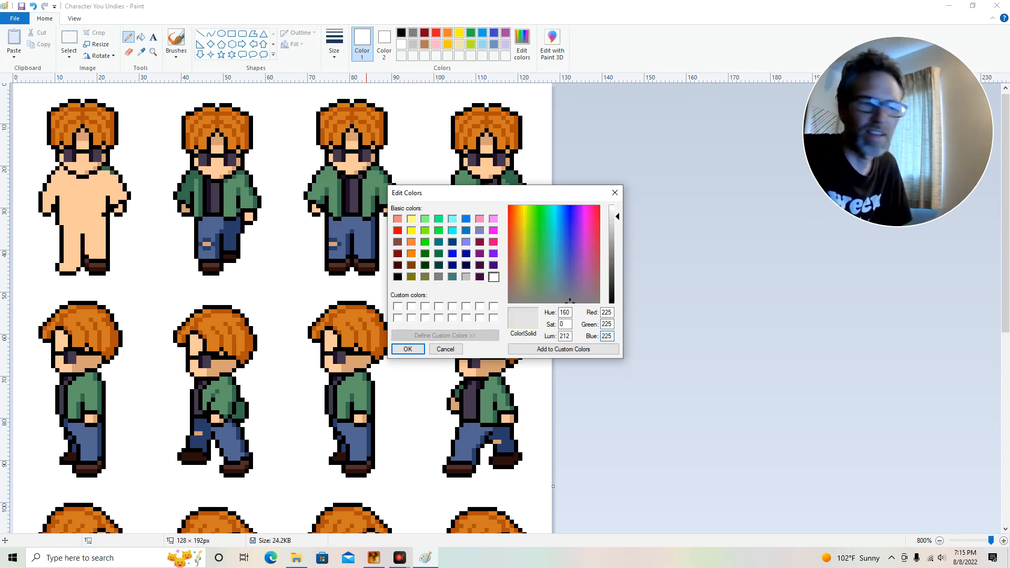
pyautogui.click(547, 350)
pyautogui.click(407, 350)
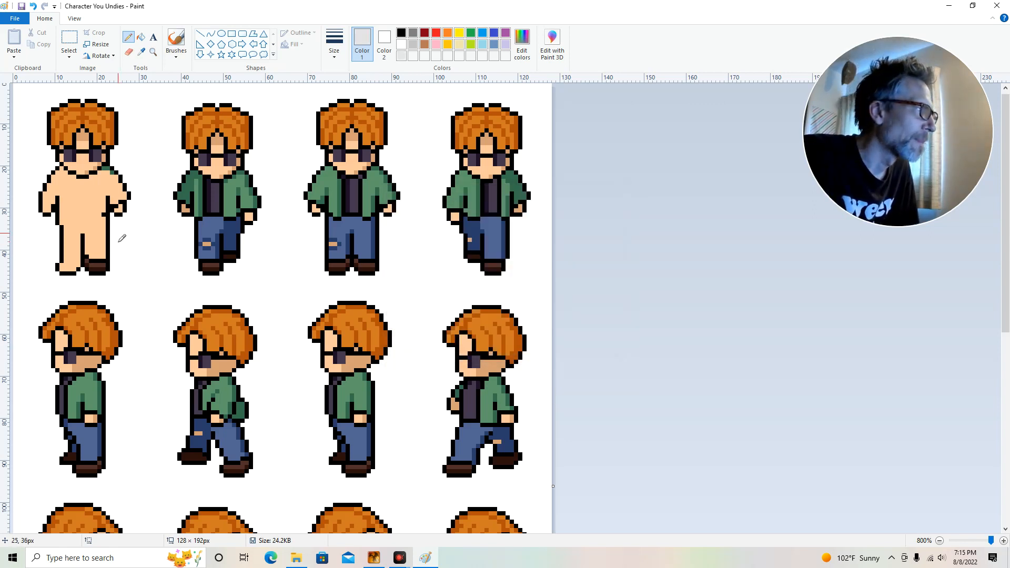
# Pencil in the left-hand half of light gray briefs on the first sprite's hips, with a darker gray waistband
pyautogui.click(82, 231)
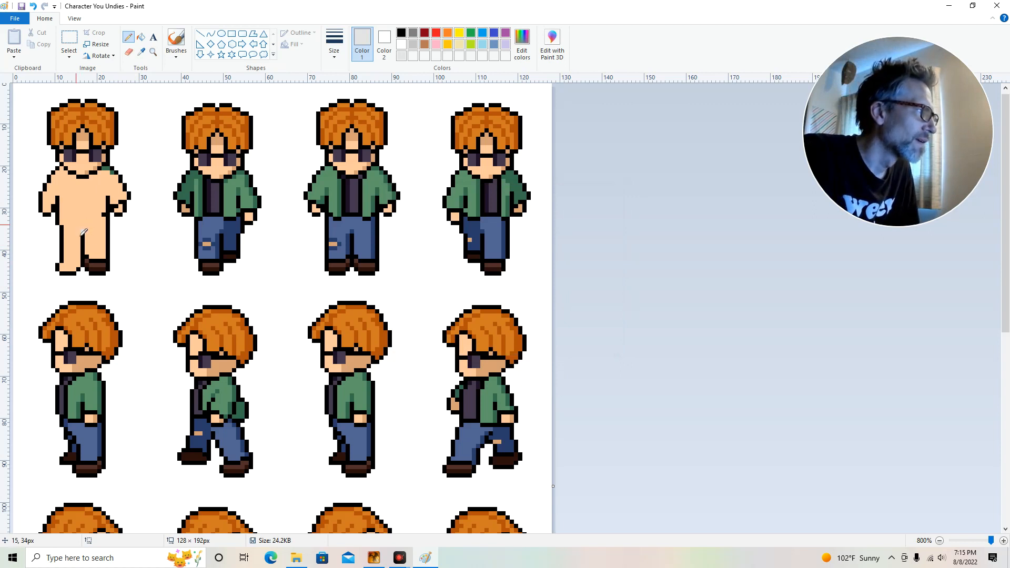
pyautogui.click(84, 229)
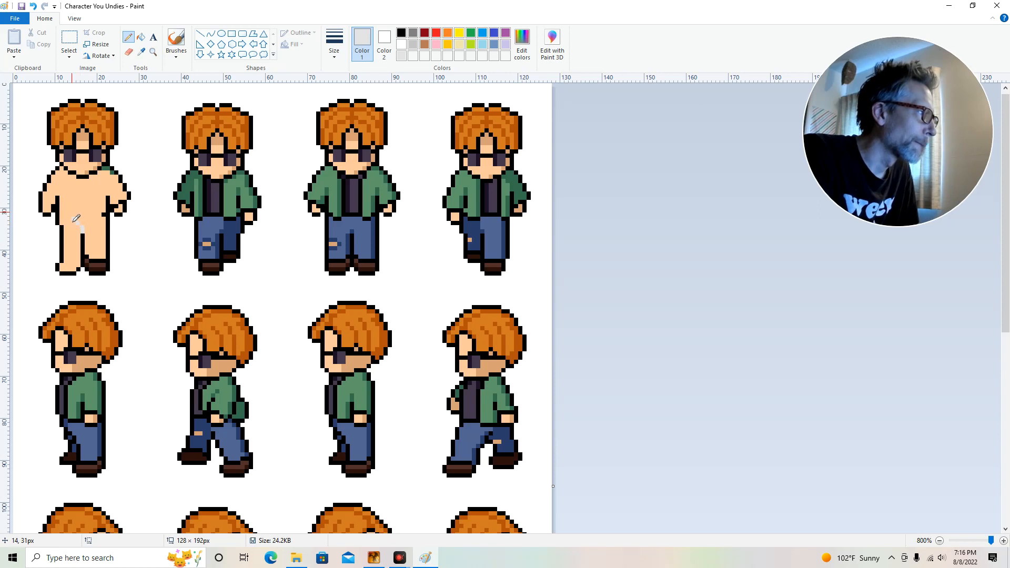
pyautogui.moveTo(69, 213); pyautogui.dragTo(61, 211)
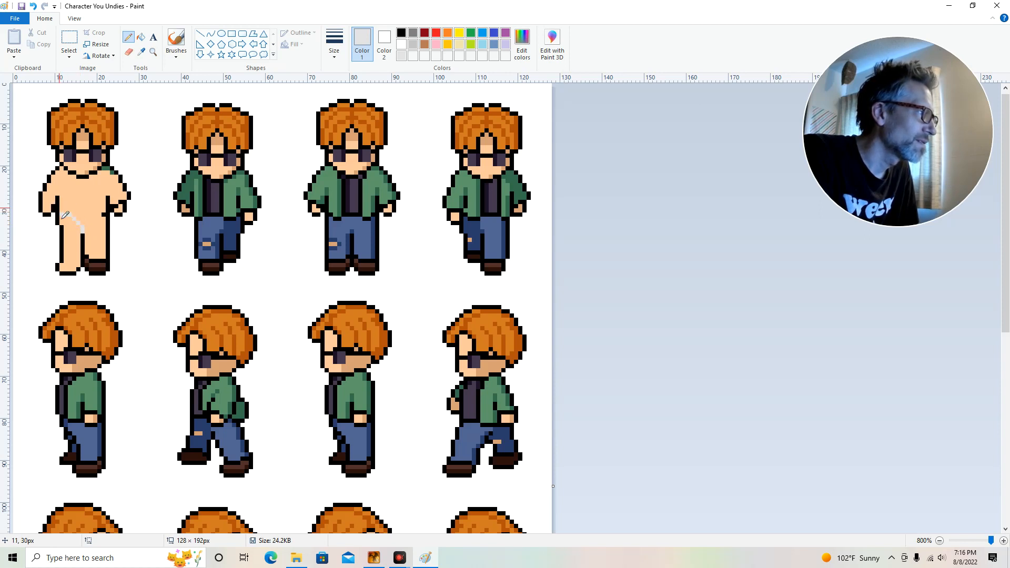
pyautogui.click(76, 216)
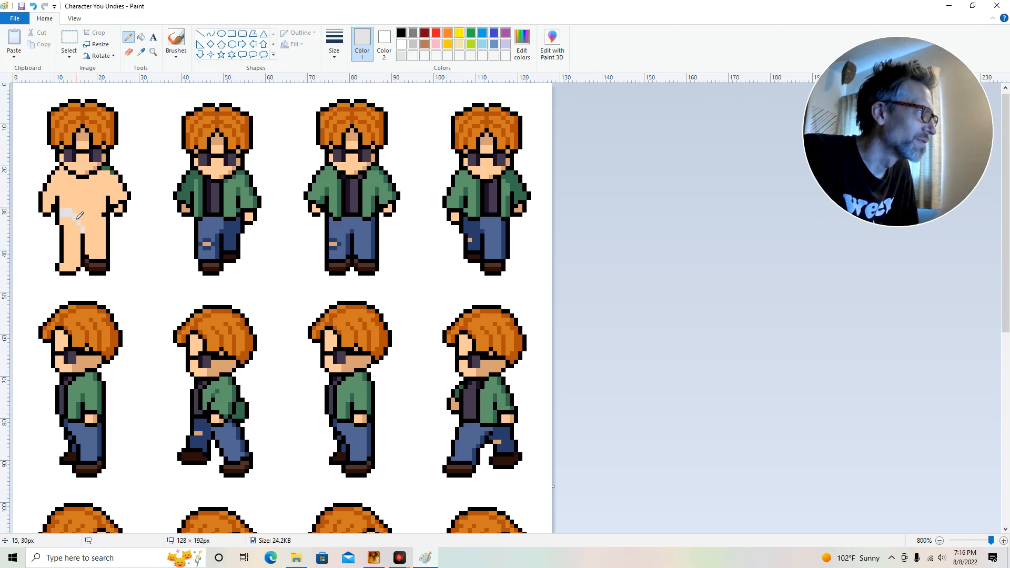
pyautogui.moveTo(79, 220); pyautogui.dragTo(83, 225)
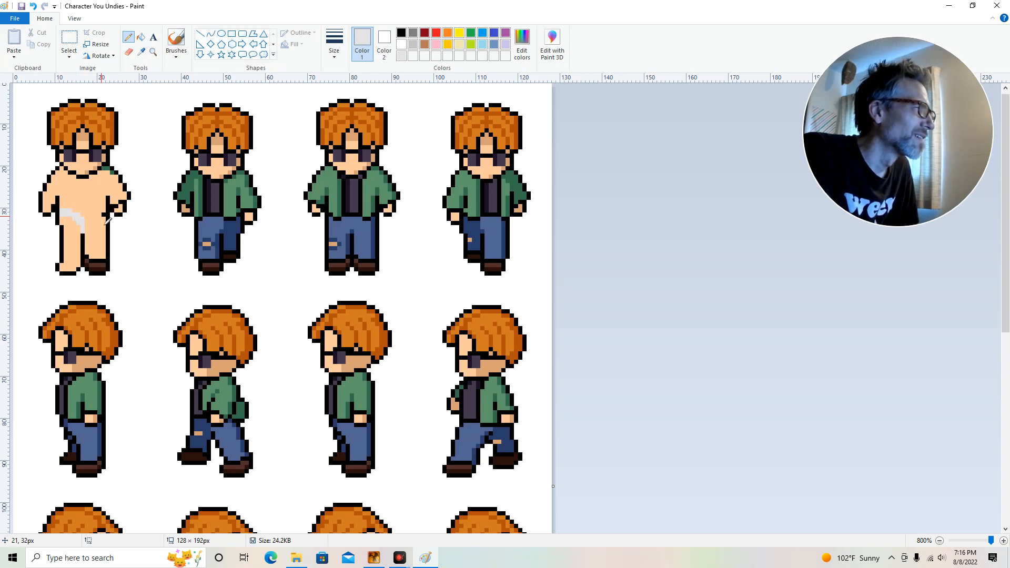
pyautogui.click(82, 216)
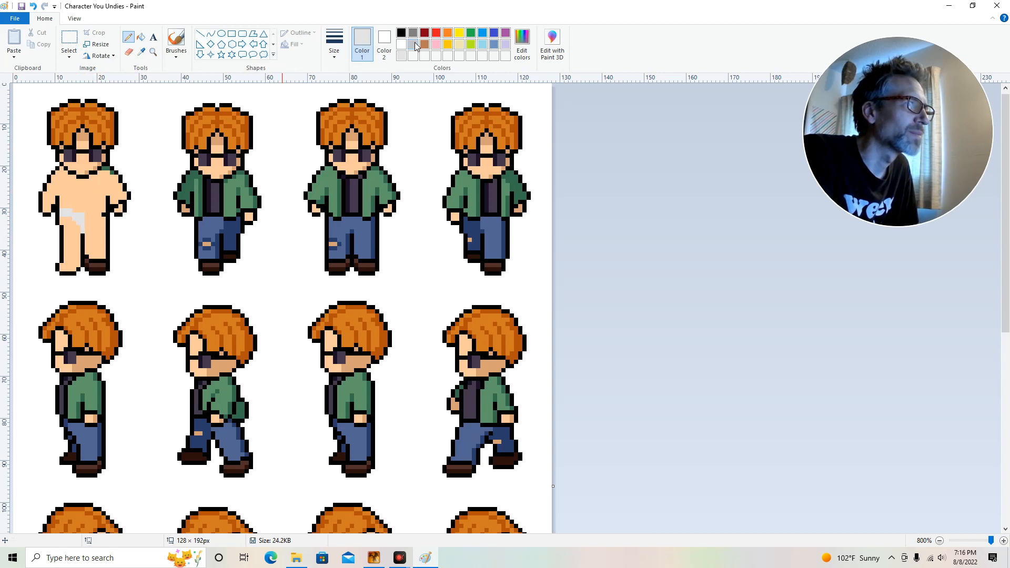
pyautogui.click(414, 44)
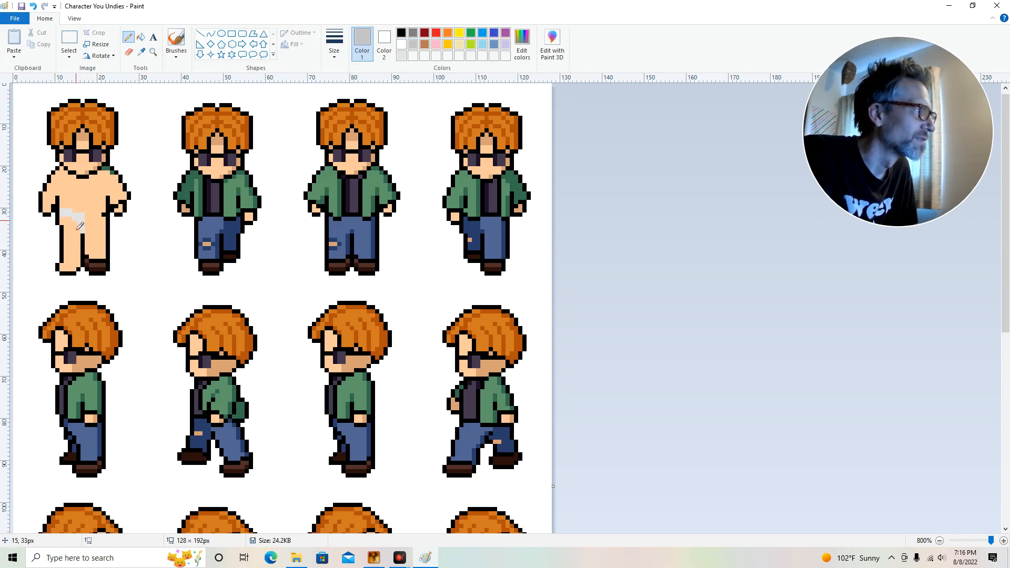
pyautogui.moveTo(67, 213); pyautogui.dragTo(78, 216)
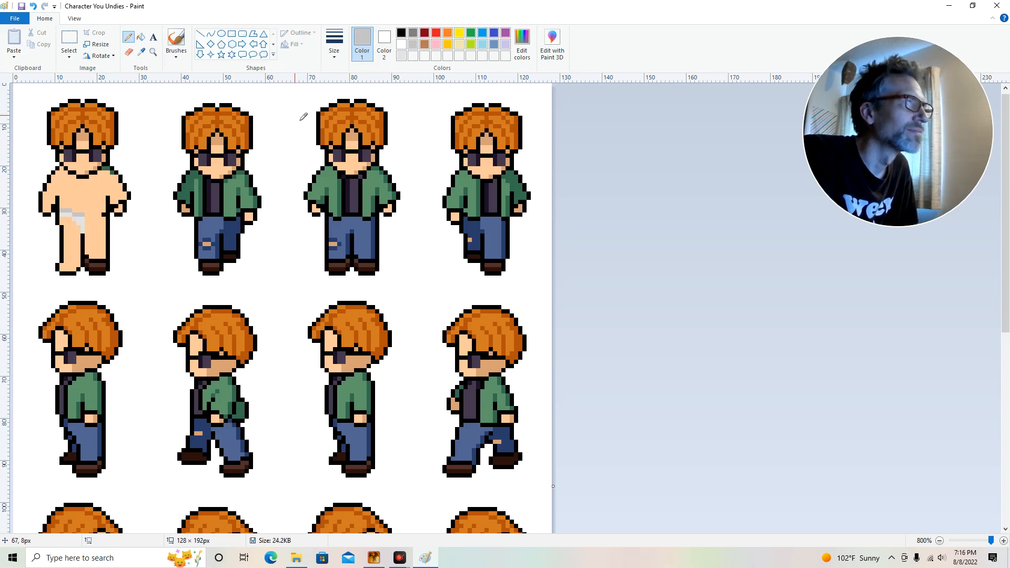
# Define a darker gray with red, green and blue at 155, add it to the custom colors and make it the drawing color
pyautogui.click(522, 42)
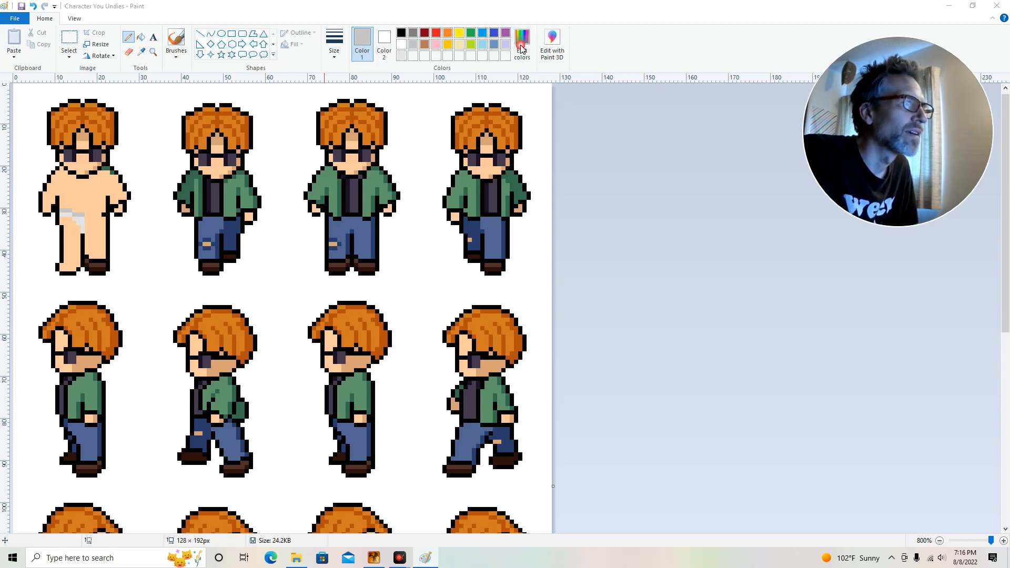
pyautogui.click(613, 313)
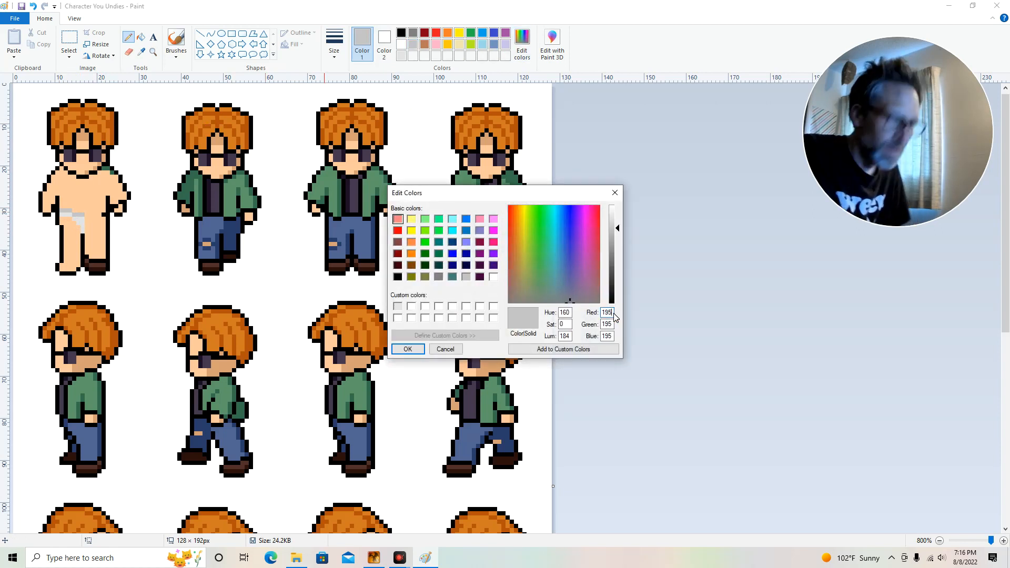
pyautogui.press('BackSpace')
pyautogui.press('BackSpace')
pyautogui.press('BackSpace')
pyautogui.write('155')
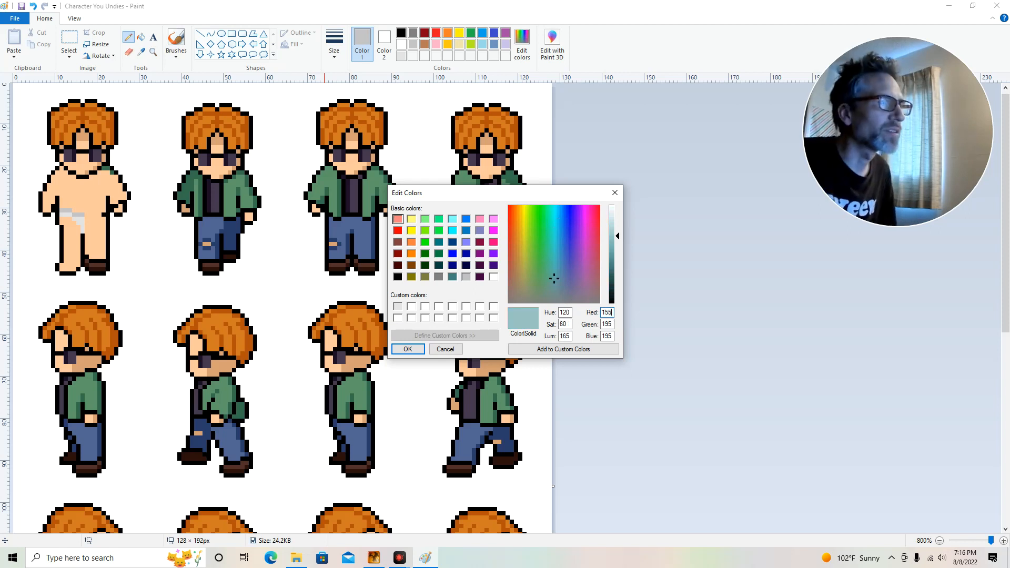
pyautogui.click(615, 325)
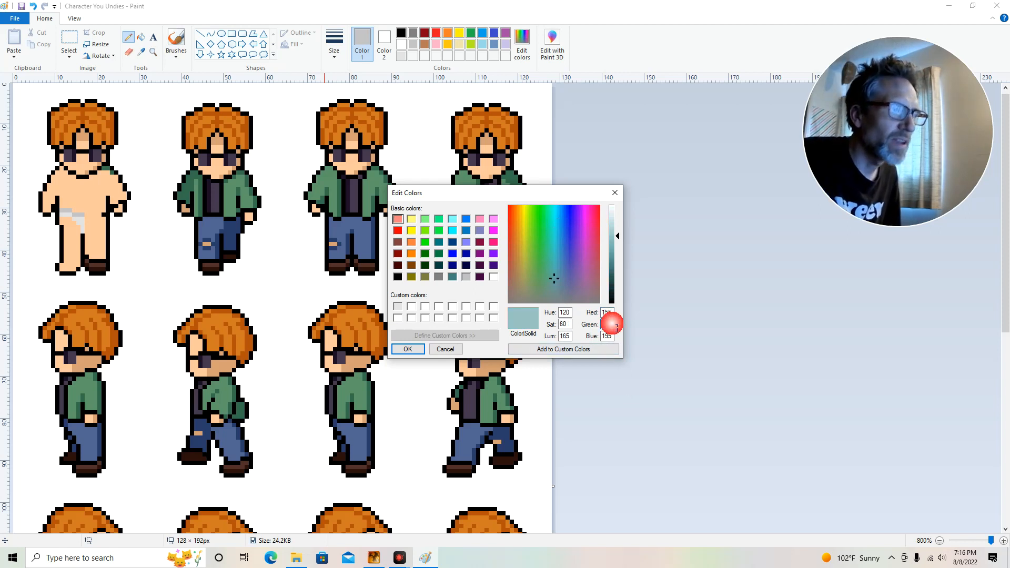
pyautogui.press('BackSpace')
pyautogui.press('BackSpace')
pyautogui.press('BackSpace')
pyautogui.write('155')
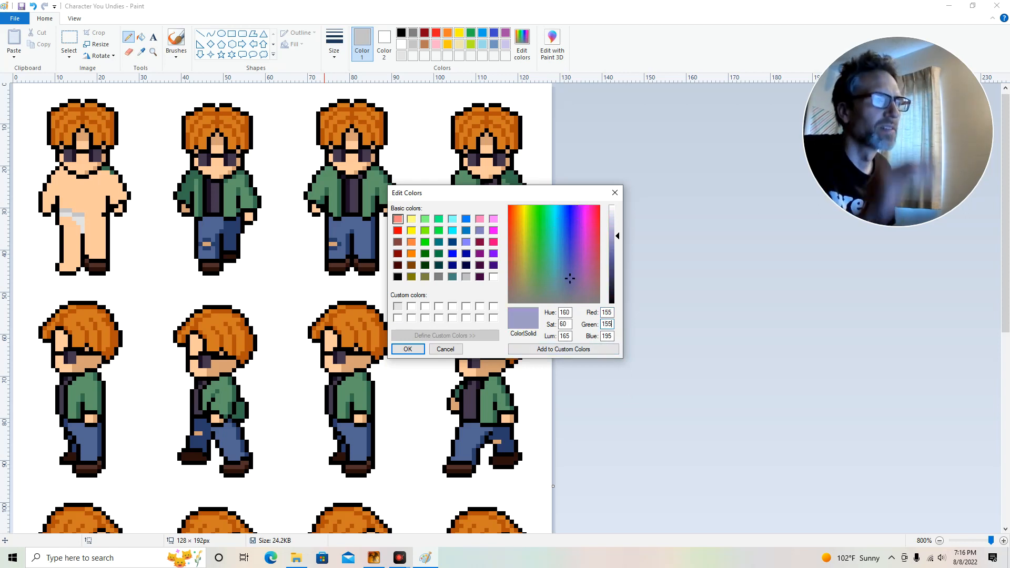
pyautogui.click(608, 336)
pyautogui.press('BackSpace')
pyautogui.press('BackSpace')
pyautogui.press('BackSpace')
pyautogui.write('155')
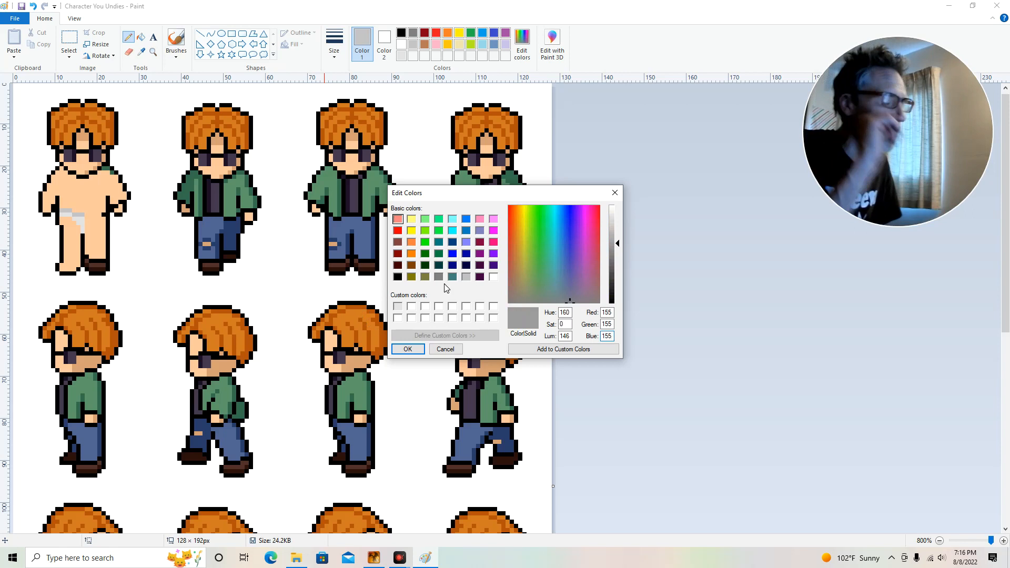
pyautogui.click(526, 350)
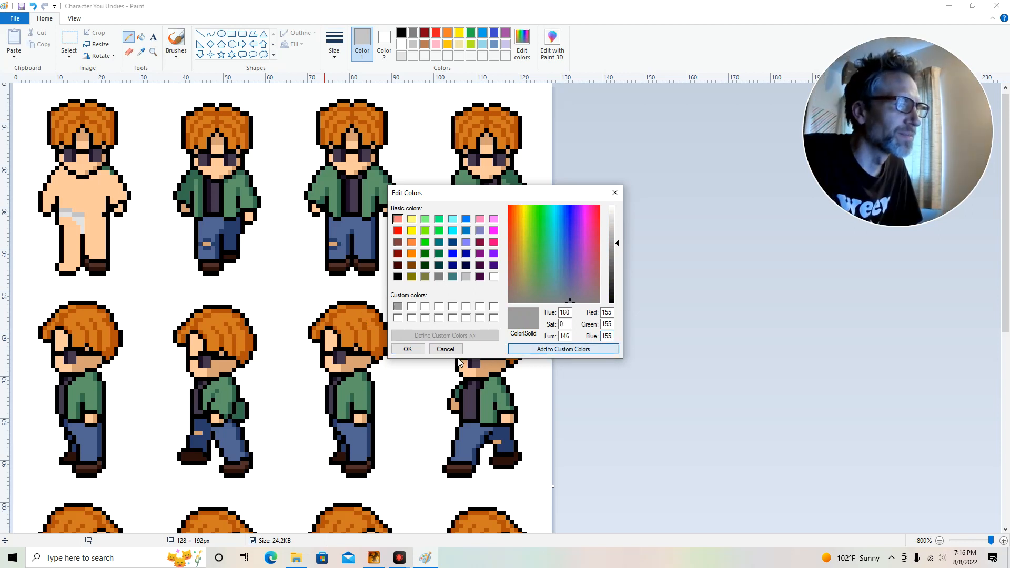
pyautogui.click(407, 349)
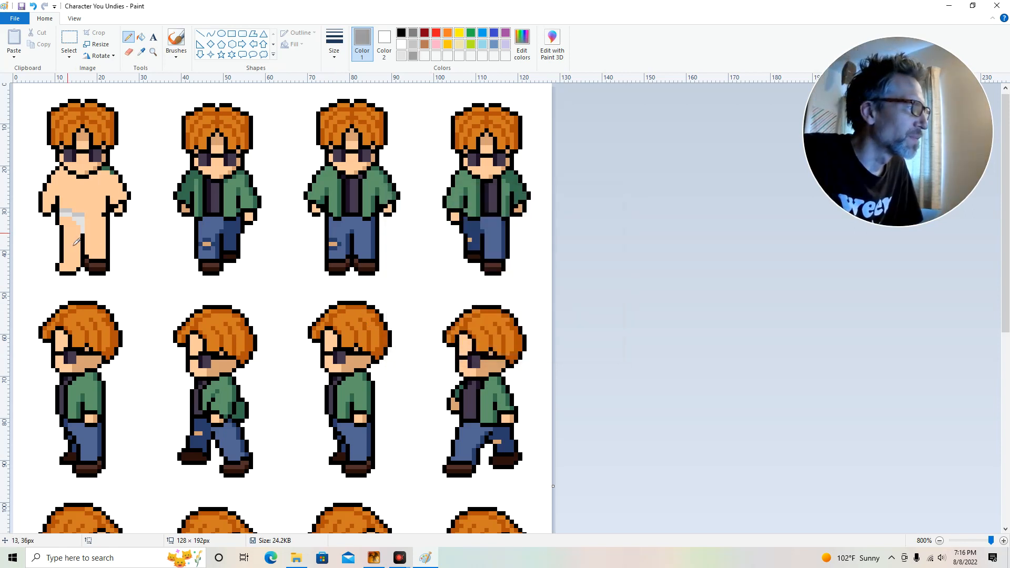
# Add darker gray Pencil pixels below the waistband as shading on the first sprite's briefs, undoing a misplaced pixel
pyautogui.click(74, 218)
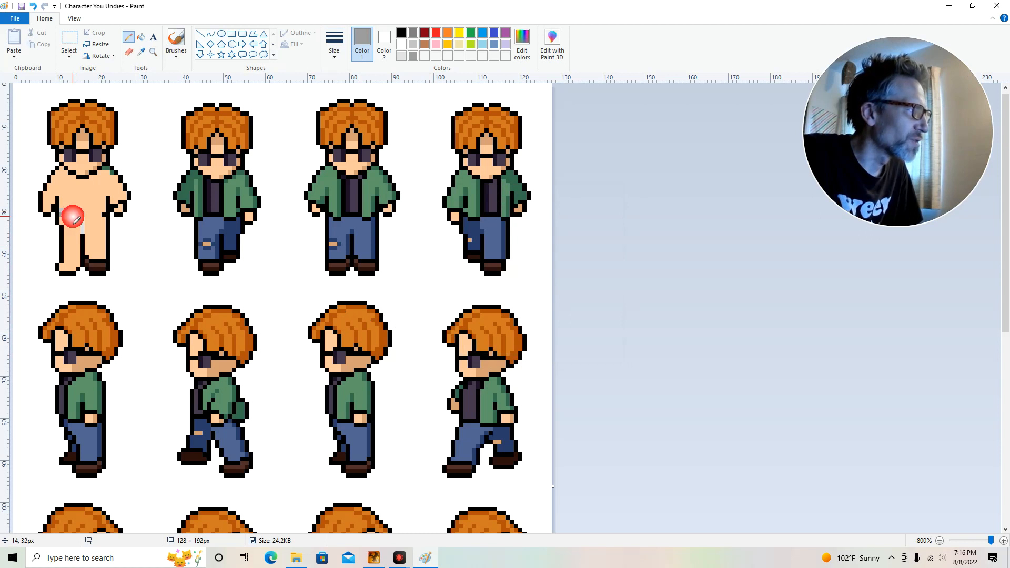
pyautogui.click(82, 223)
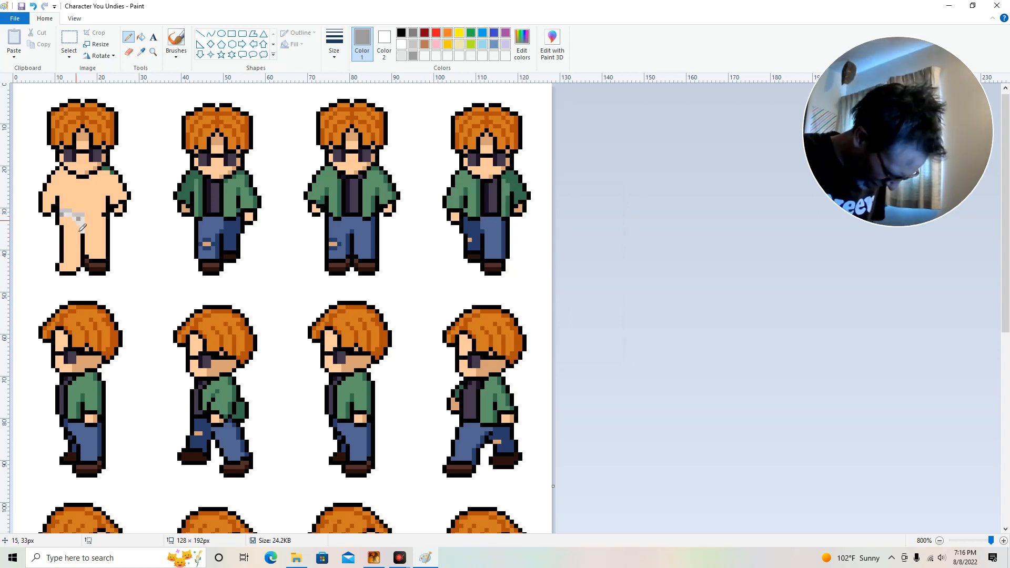
pyautogui.hotkey('ctrl', 'z')
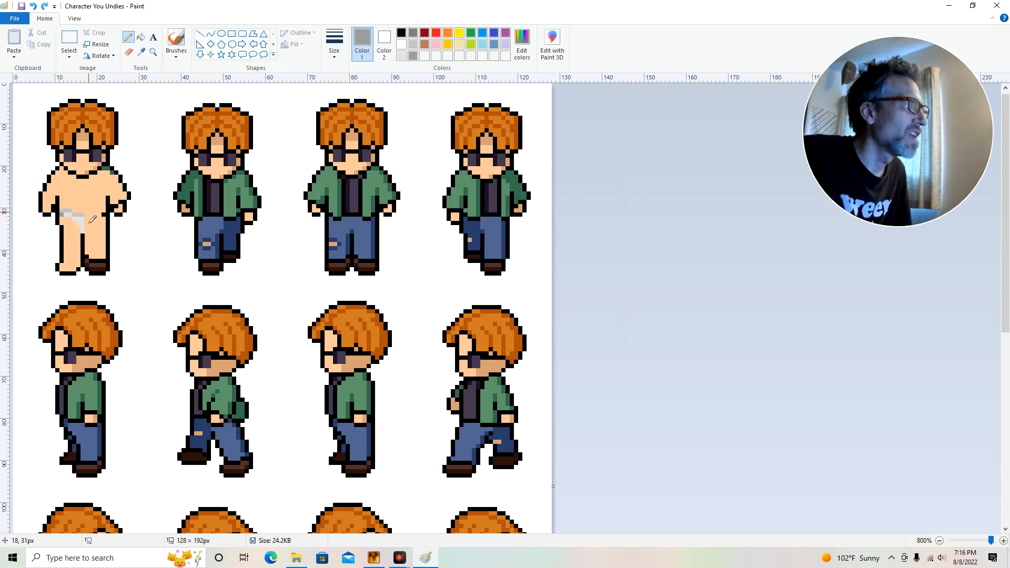
pyautogui.click(80, 223)
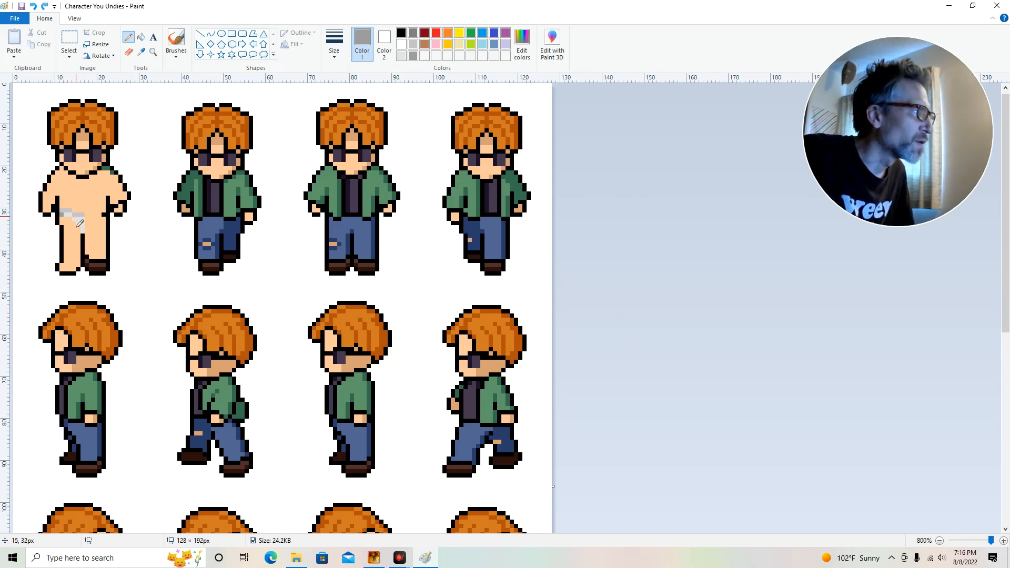
pyautogui.click(77, 222)
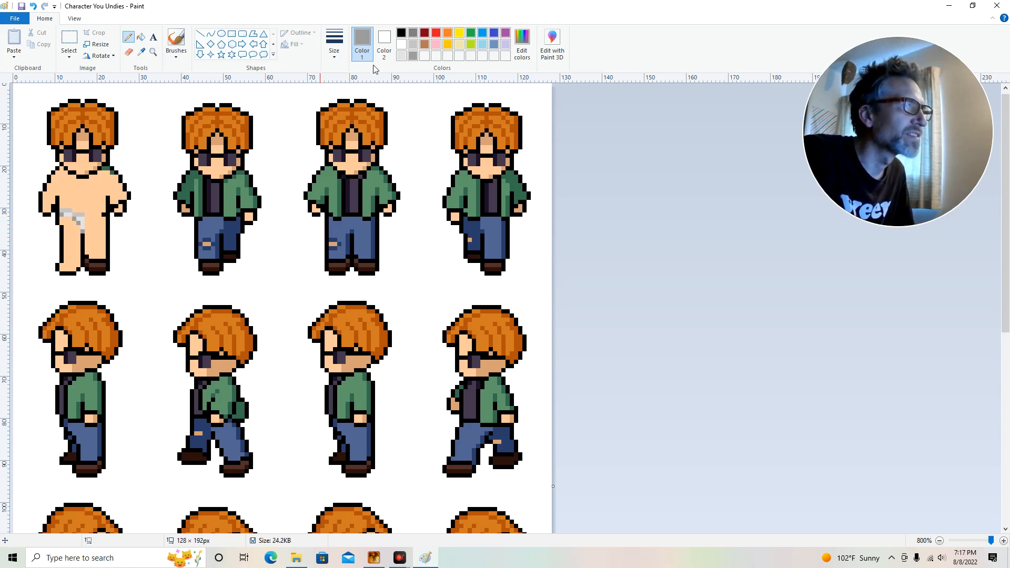
# Add a medium gray Pencil pixel near the crotch of the first sprite's briefs as shading
pyautogui.click(404, 57)
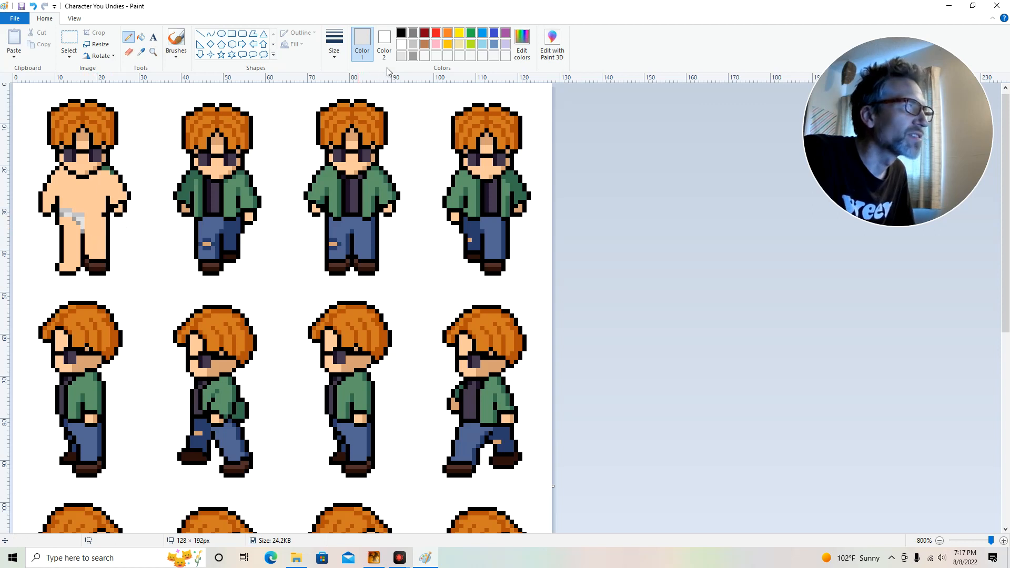
pyautogui.click(401, 56)
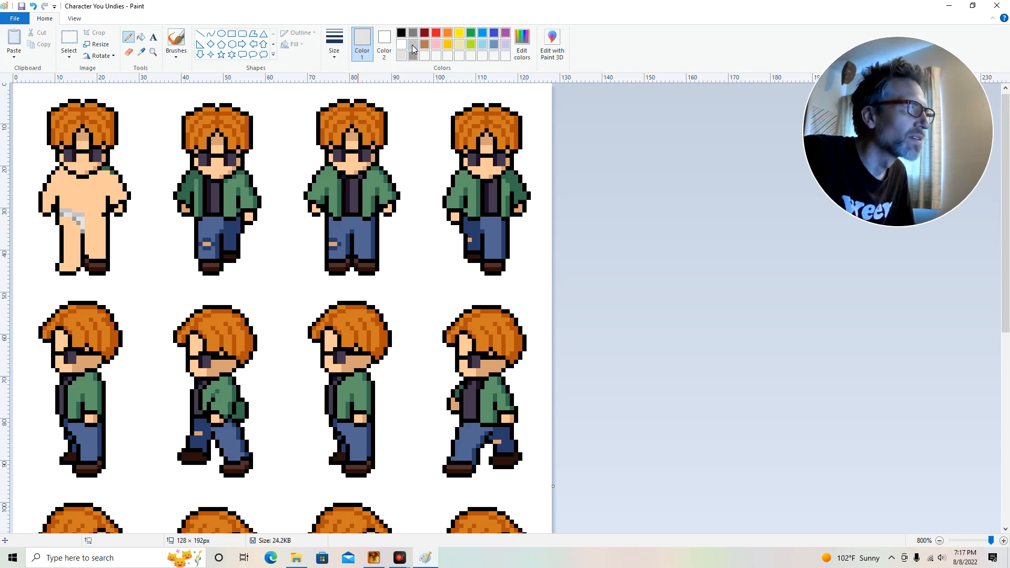
pyautogui.click(412, 55)
pyautogui.click(82, 231)
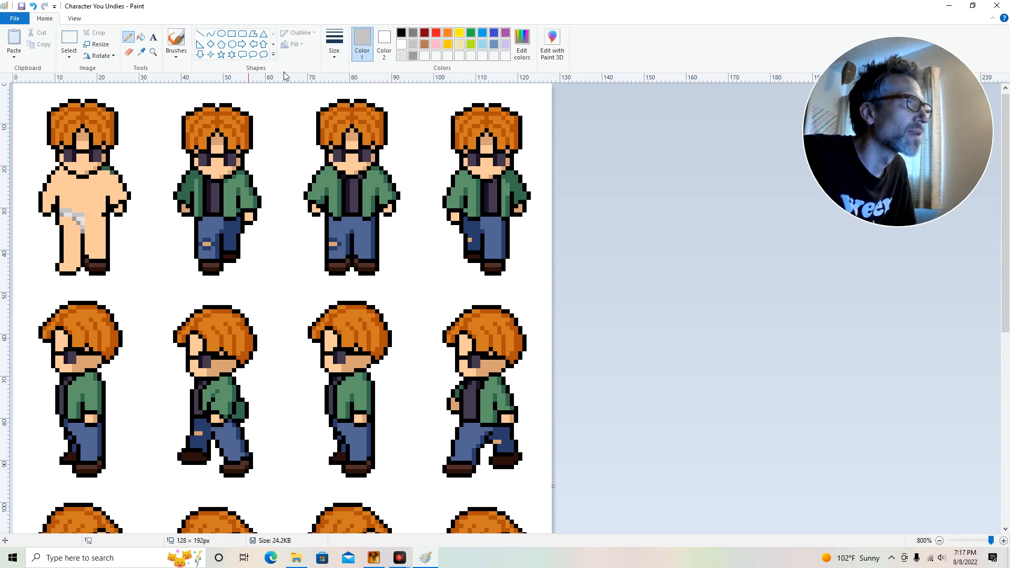
# Fill both dark sunglass lenses on the first sprite's face with the custom light gray
pyautogui.click(401, 55)
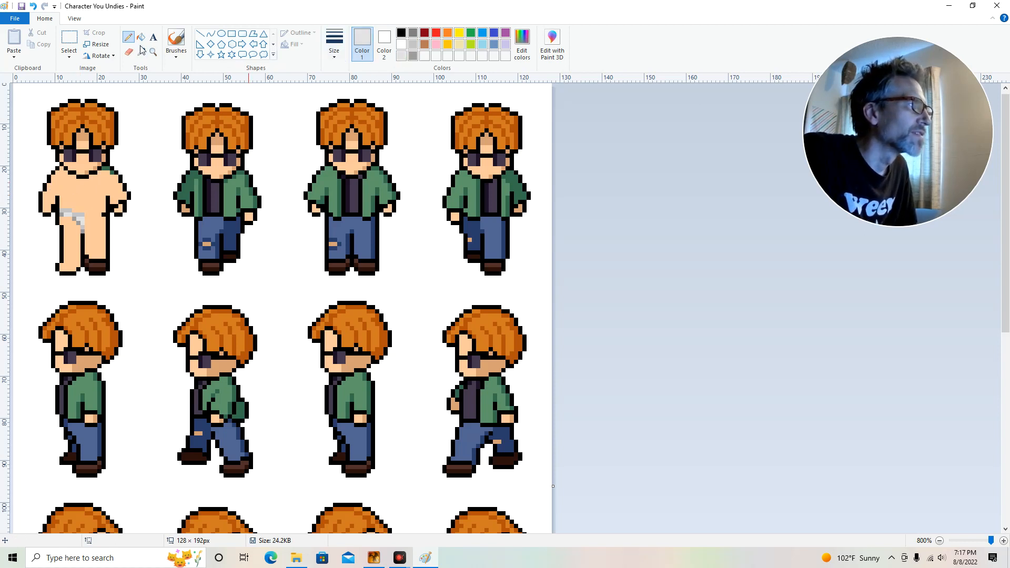
pyautogui.click(142, 37)
pyautogui.click(69, 156)
pyautogui.click(100, 156)
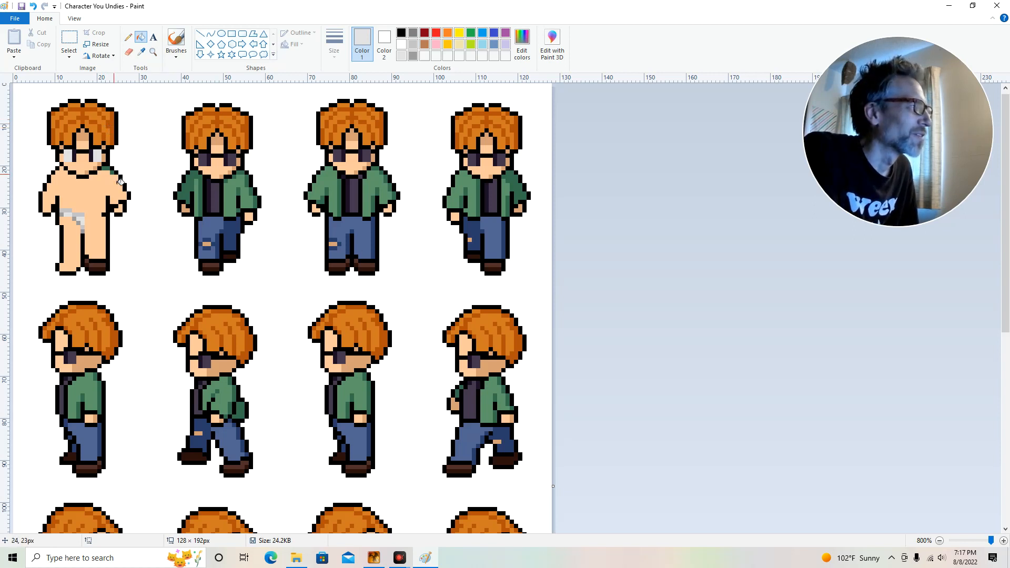
# Sample the lighter and darker skin tones from the first sprite and pencil over its glasses frame around the eyes
pyautogui.click(140, 51)
pyautogui.click(90, 171)
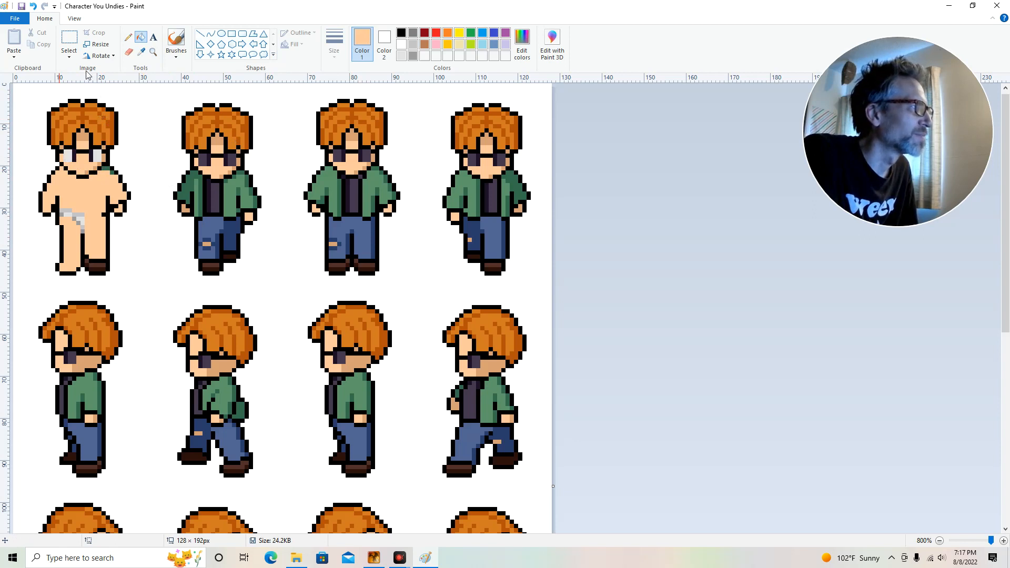
pyautogui.click(128, 36)
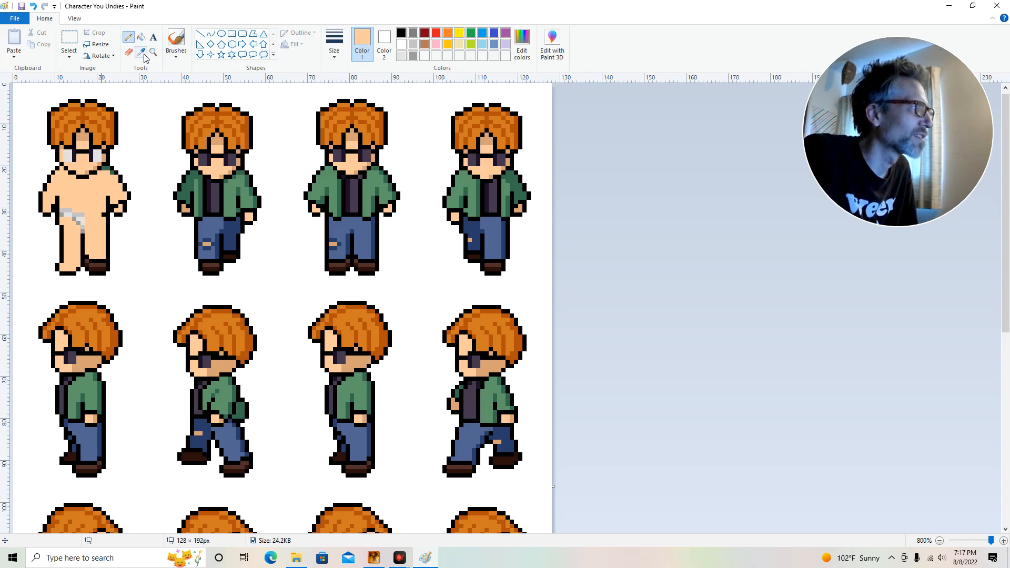
pyautogui.click(141, 52)
pyautogui.click(105, 158)
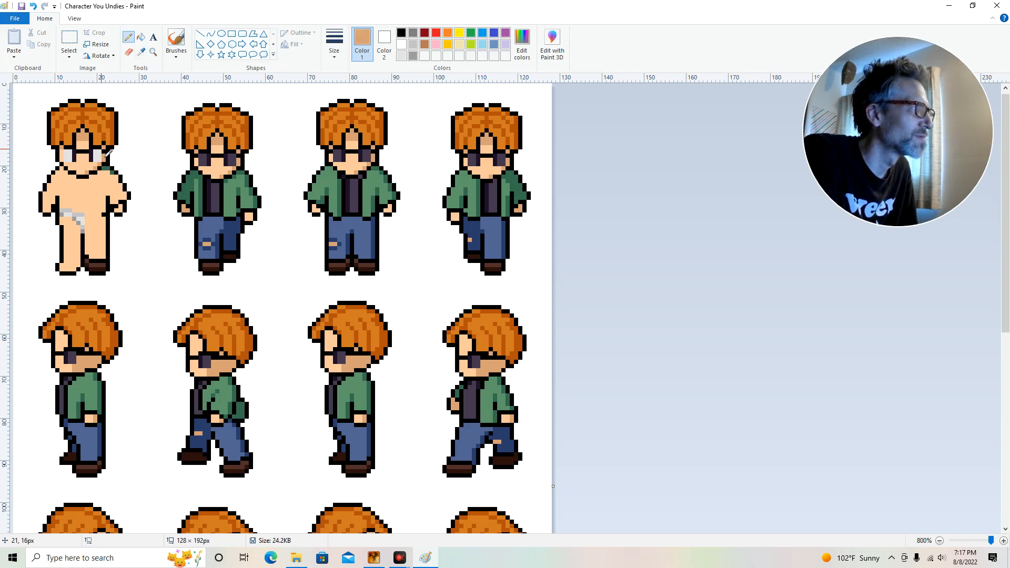
pyautogui.click(141, 51)
pyautogui.click(74, 191)
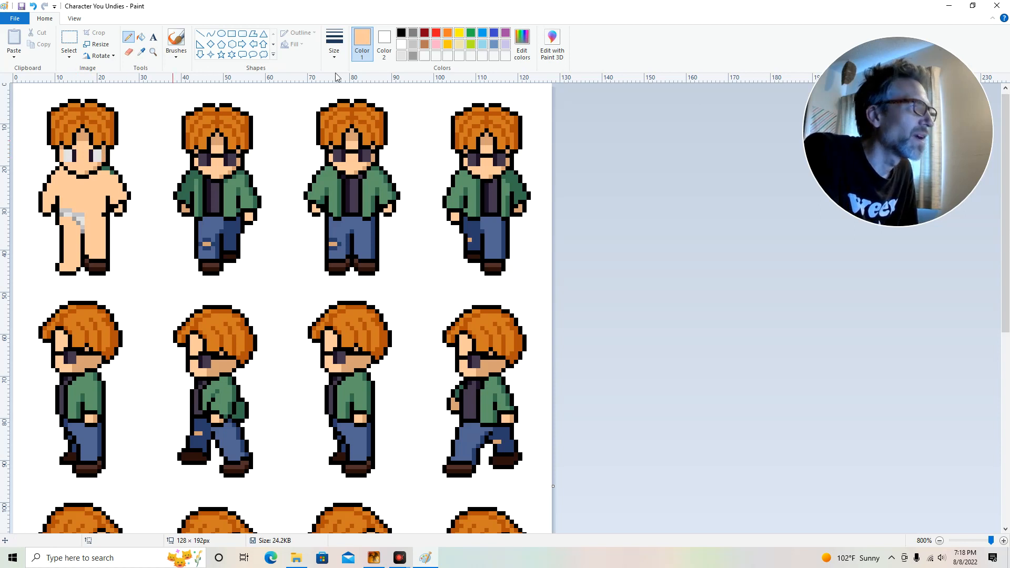
# Pencil black pixels along the top edge of the first sprite's eyes, undoing a misplaced pixel
pyautogui.click(401, 34)
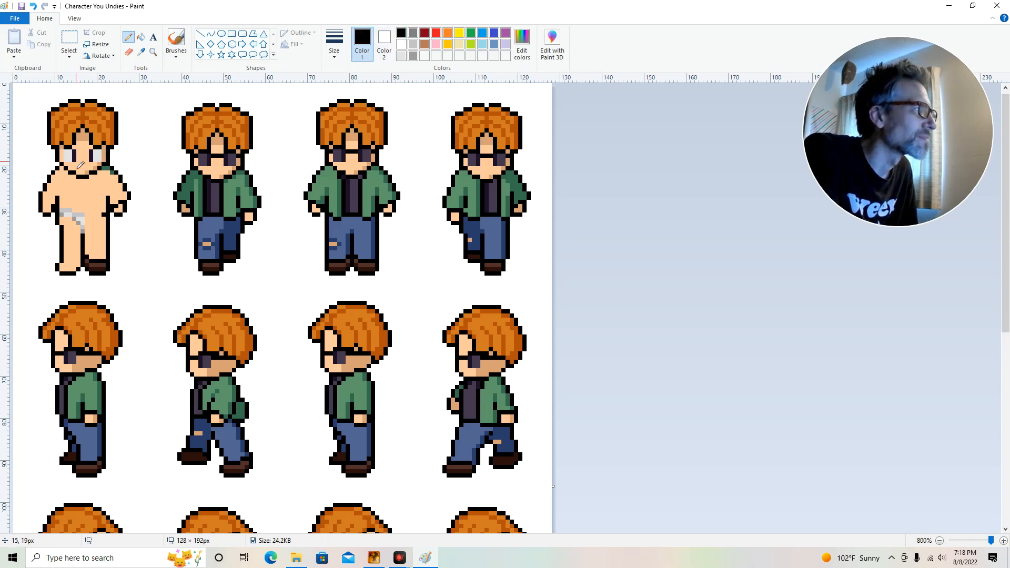
pyautogui.click(77, 149)
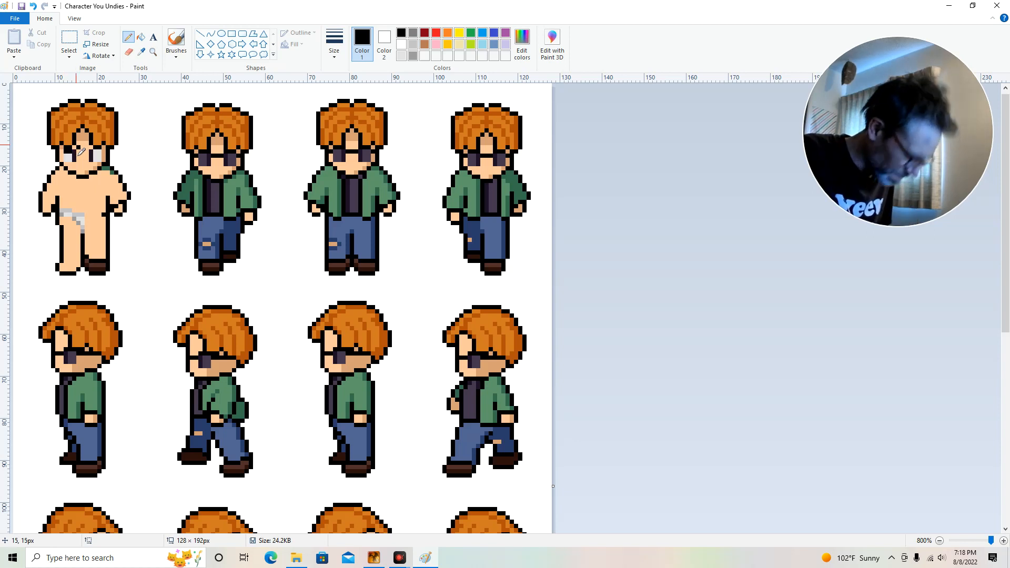
pyautogui.hotkey('ctrl', 'z')
pyautogui.click(74, 148)
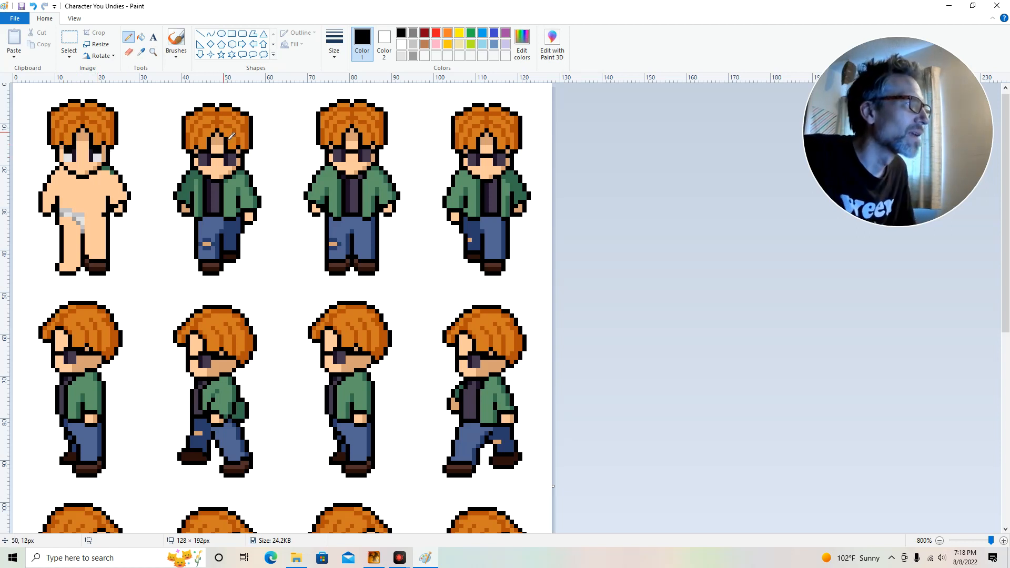
# Try indigo Pencil pixels for the iris of the first sprite's left-hand eye
pyautogui.click(494, 33)
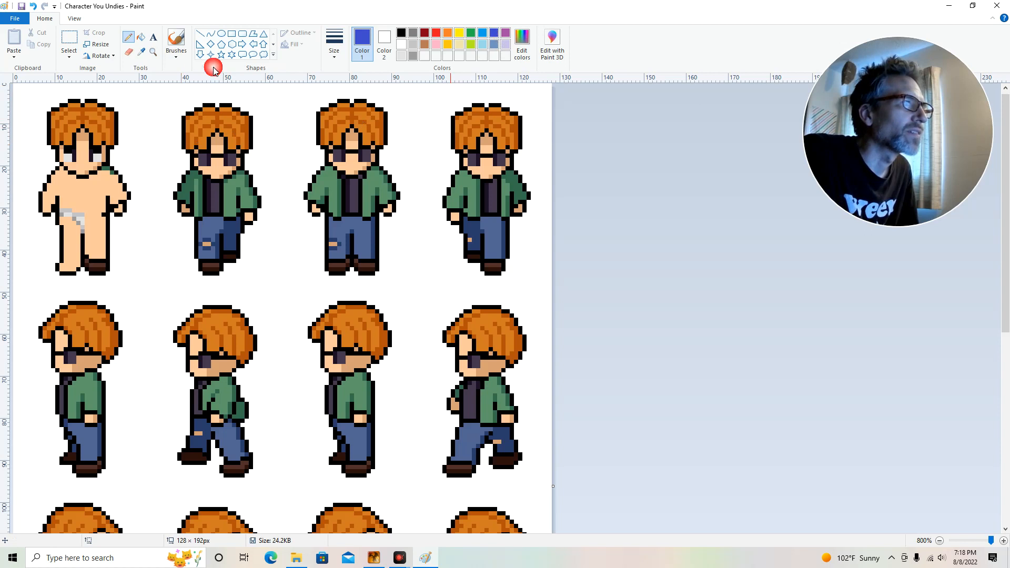
pyautogui.click(75, 160)
pyautogui.click(75, 155)
pyautogui.click(74, 152)
pyautogui.click(75, 152)
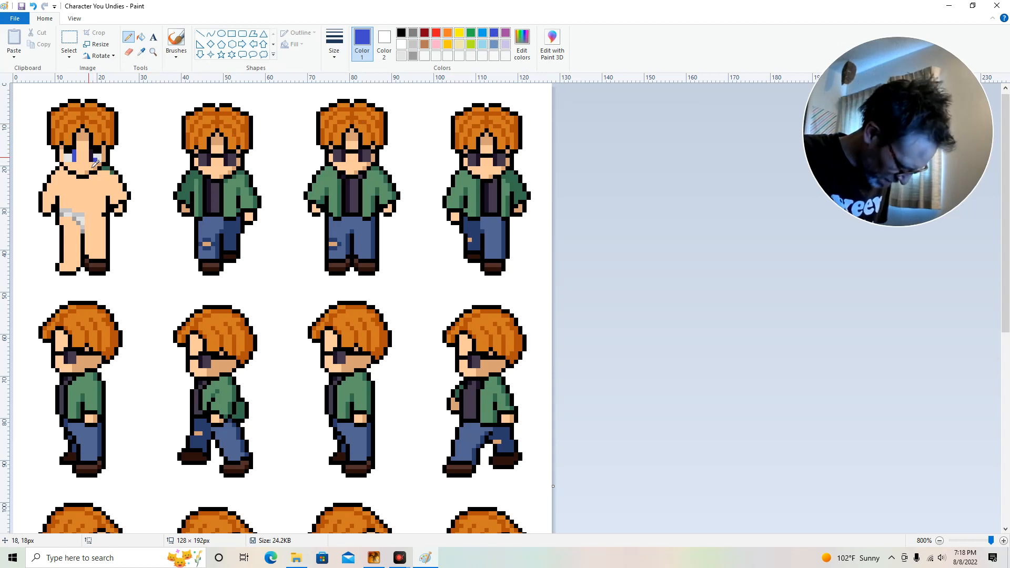
# Sample the blue from the second sprite's jeans and pencil it into the irises of both eyes on the first sprite
pyautogui.click(141, 51)
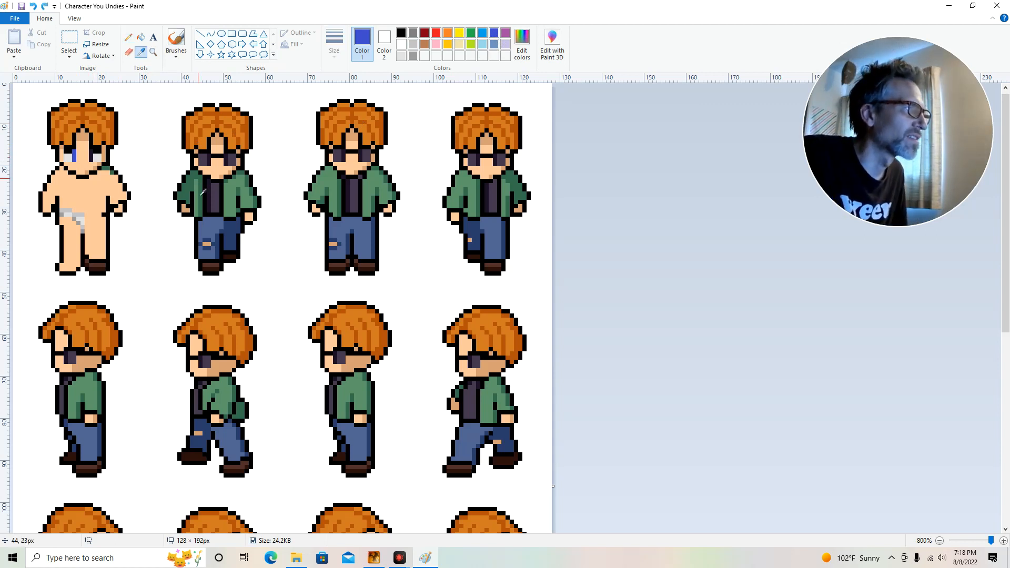
pyautogui.click(206, 224)
pyautogui.click(74, 160)
pyautogui.click(74, 158)
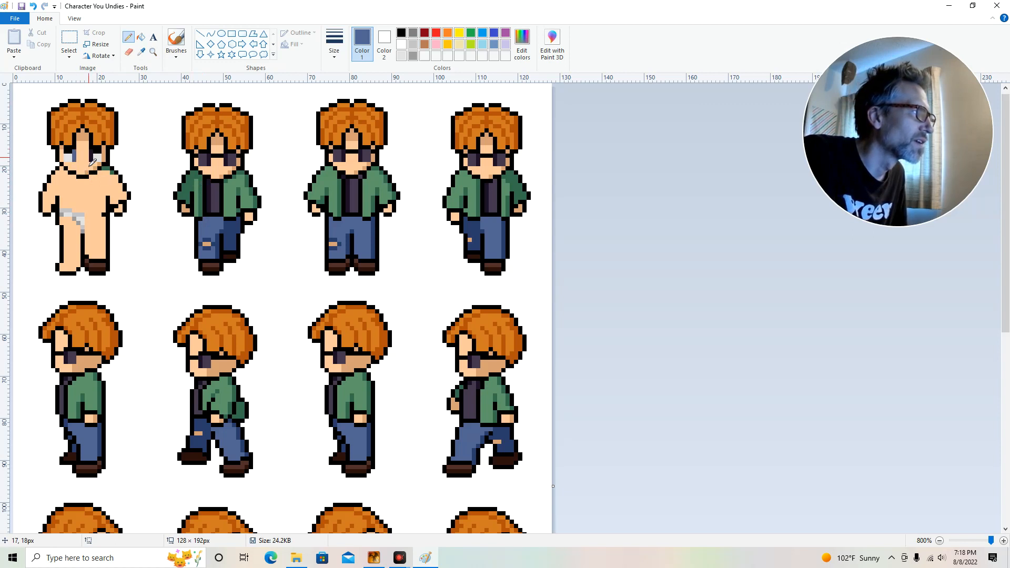
pyautogui.moveTo(90, 159); pyautogui.dragTo(91, 152)
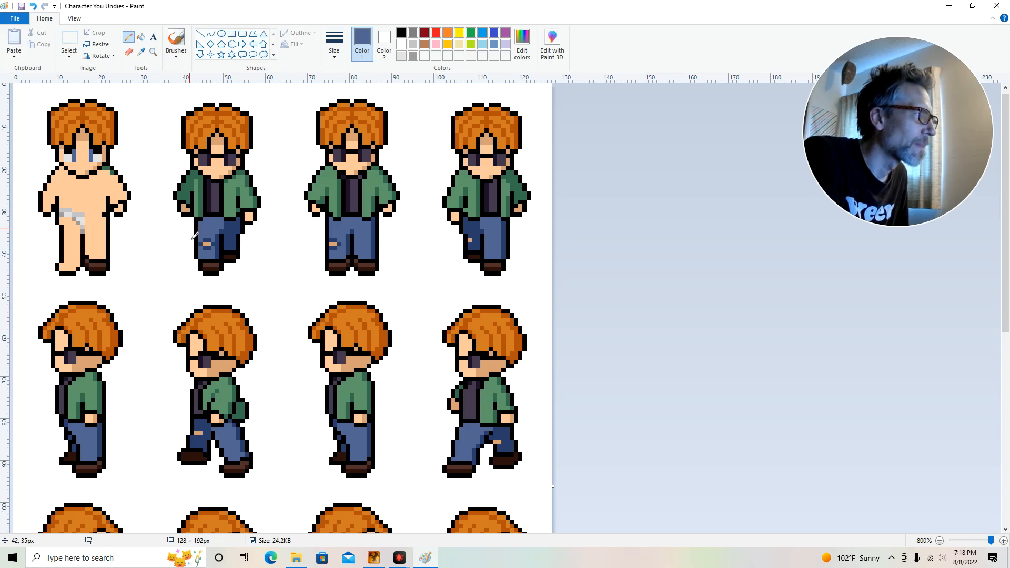
# Sample the darker orange from the hair, set its red to 139 and green to 40, and make it the drawing color
pyautogui.click(140, 53)
pyautogui.click(249, 129)
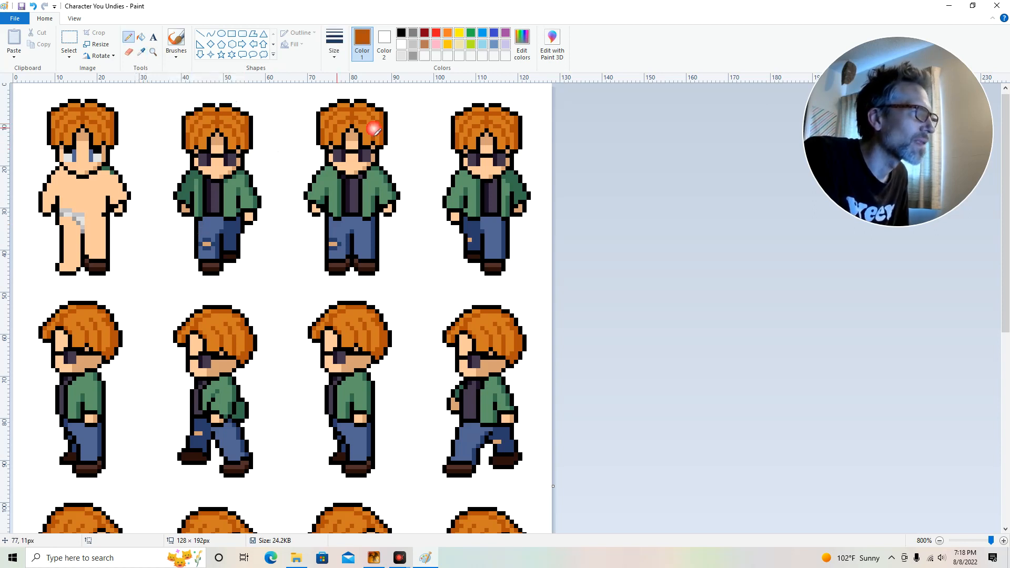
pyautogui.click(522, 43)
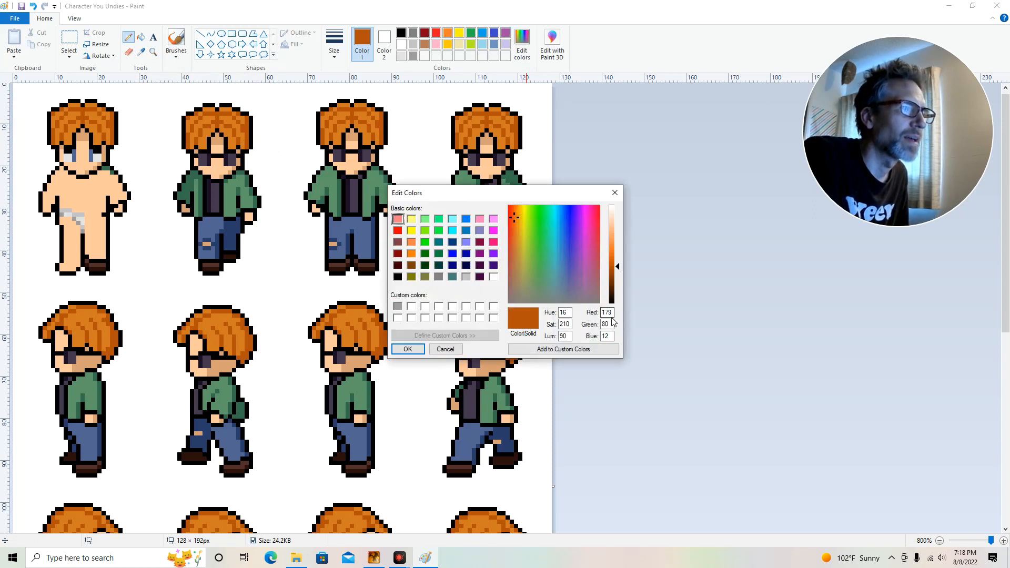
pyautogui.click(610, 311)
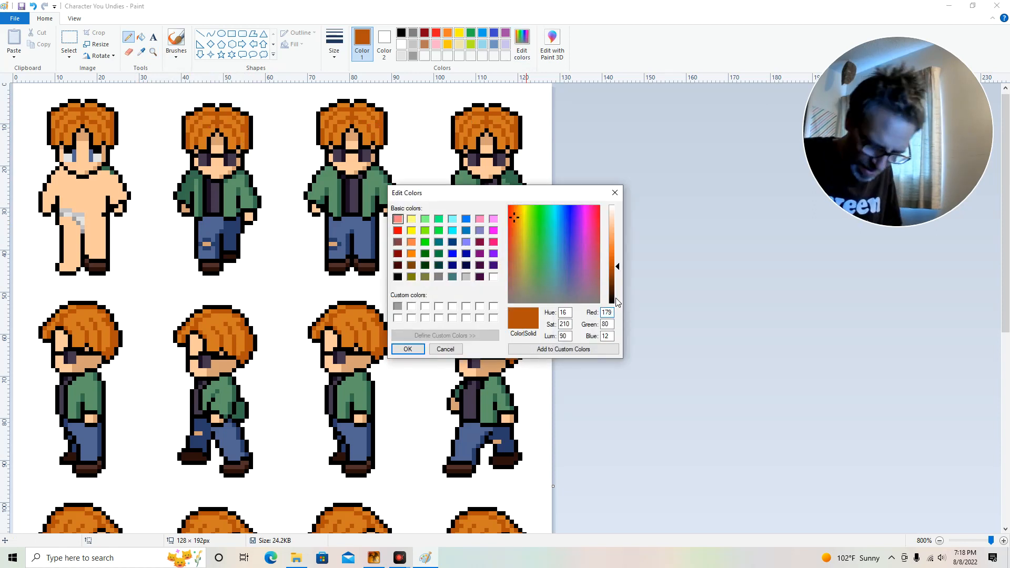
pyautogui.press('BackSpace')
pyautogui.press('BackSpace')
pyautogui.write('39')
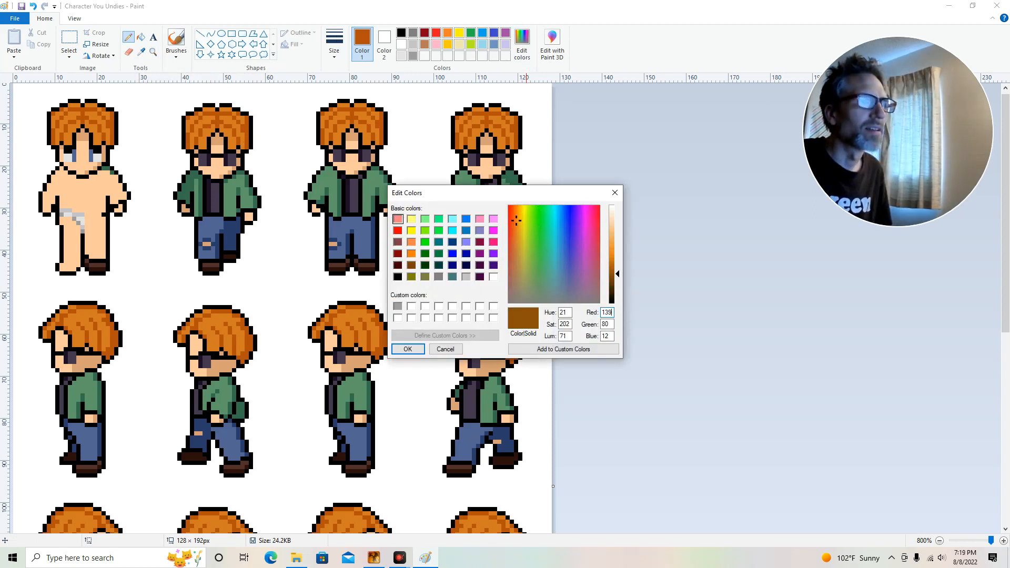
pyautogui.click(611, 324)
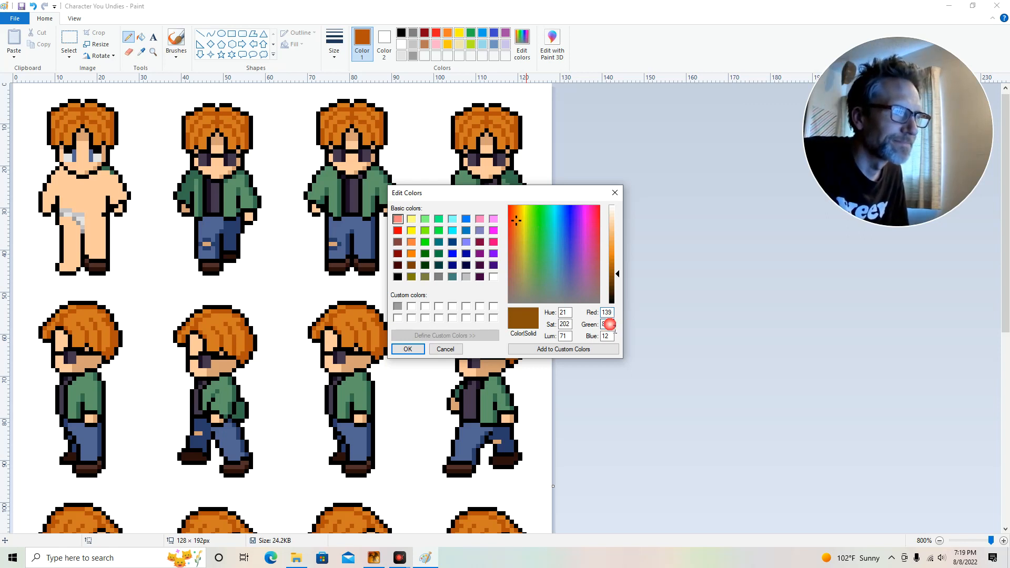
pyautogui.press('BackSpace')
pyautogui.press('BackSpace')
pyautogui.write('40')
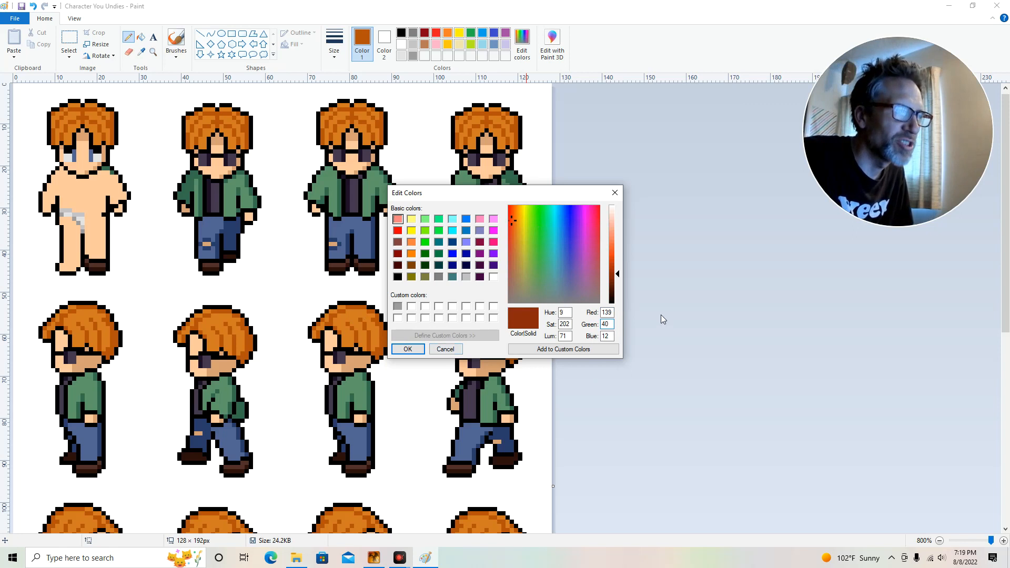
pyautogui.click(407, 349)
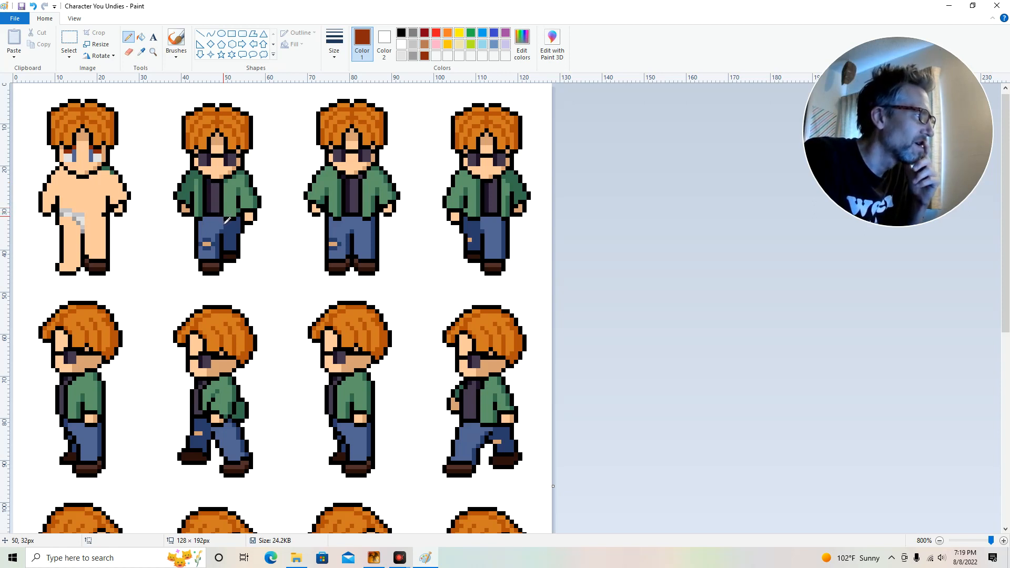
# Sample the darker skin tone and pencil shading on the left-hand half of the first sprite's torso, leg and shoulder
pyautogui.click(144, 54)
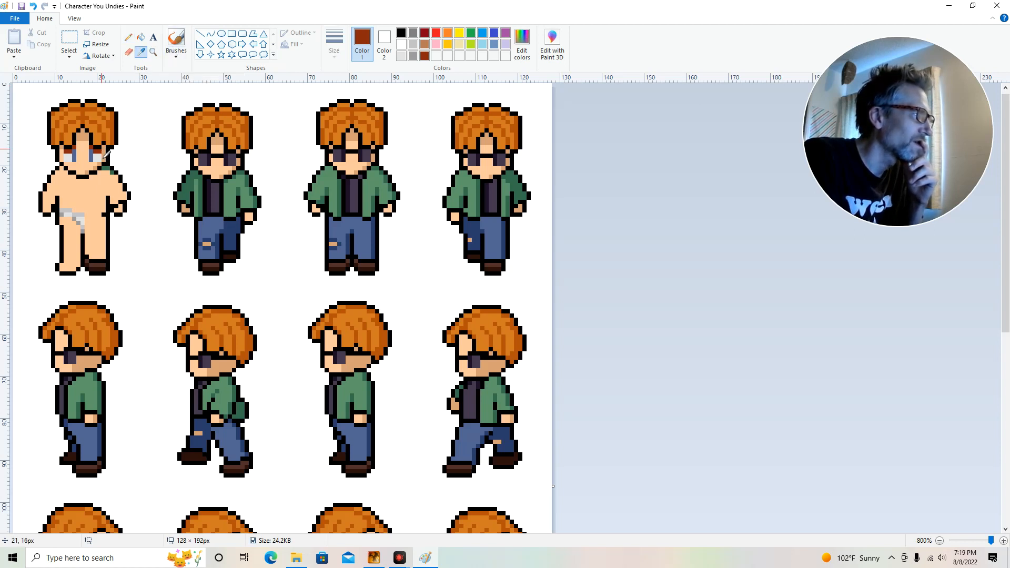
pyautogui.click(85, 195)
pyautogui.click(45, 207)
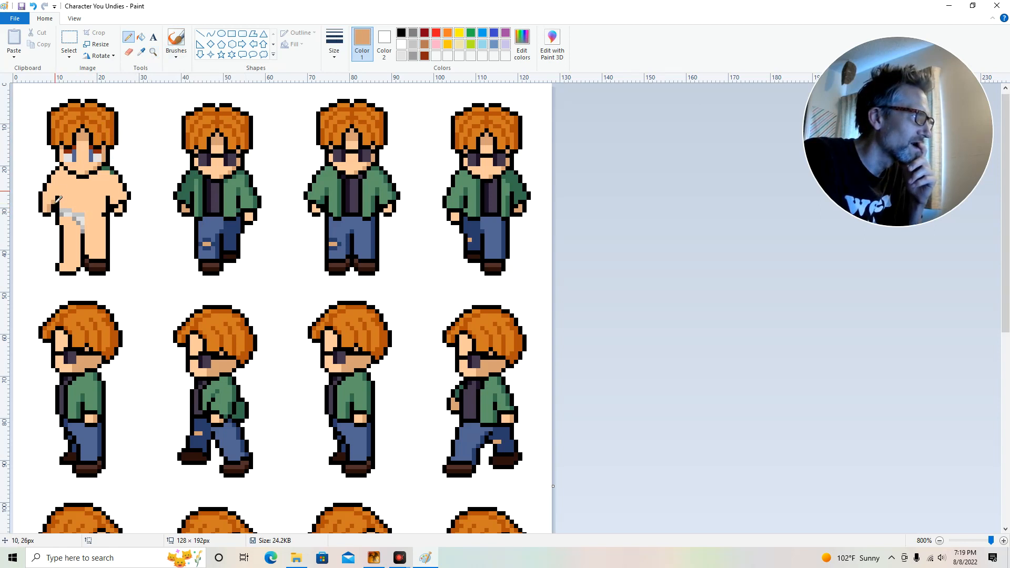
pyautogui.moveTo(61, 198); pyautogui.dragTo(70, 201)
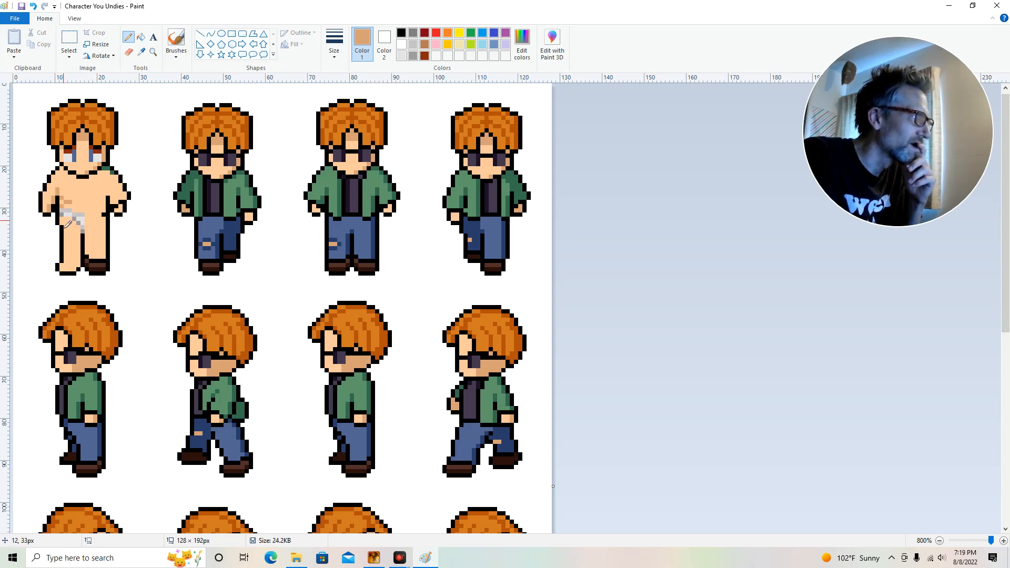
pyautogui.moveTo(68, 230); pyautogui.dragTo(68, 265)
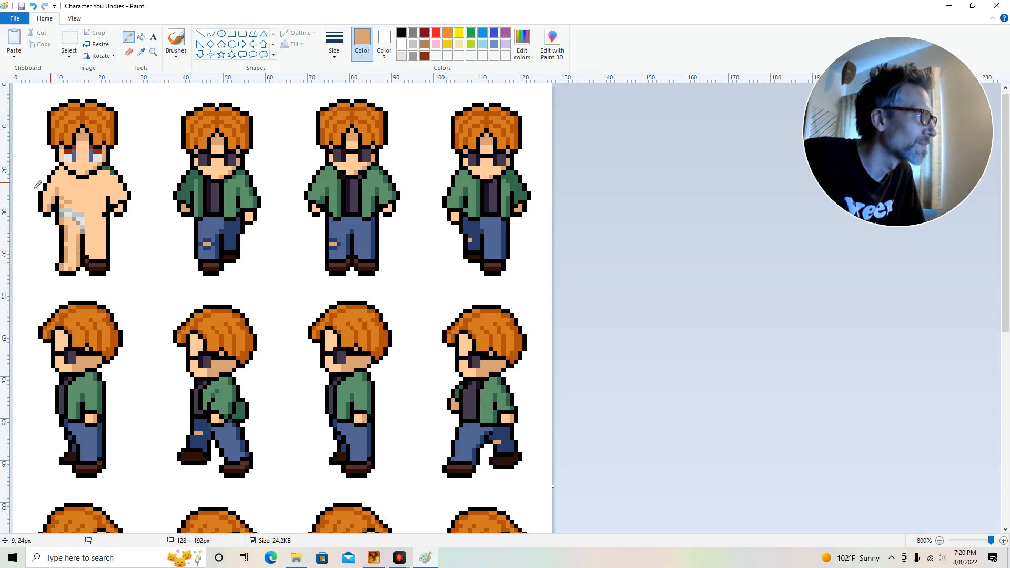
pyautogui.click(60, 175)
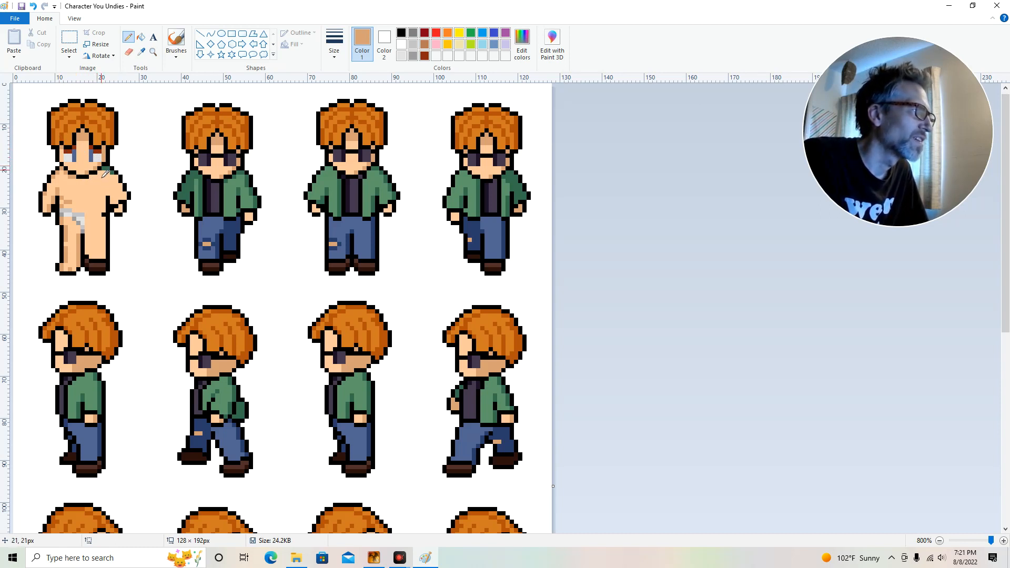
# Copy the left-hand half of the first sprite's body, flip the copy horizontally and place it over the right-hand half
pyautogui.click(69, 38)
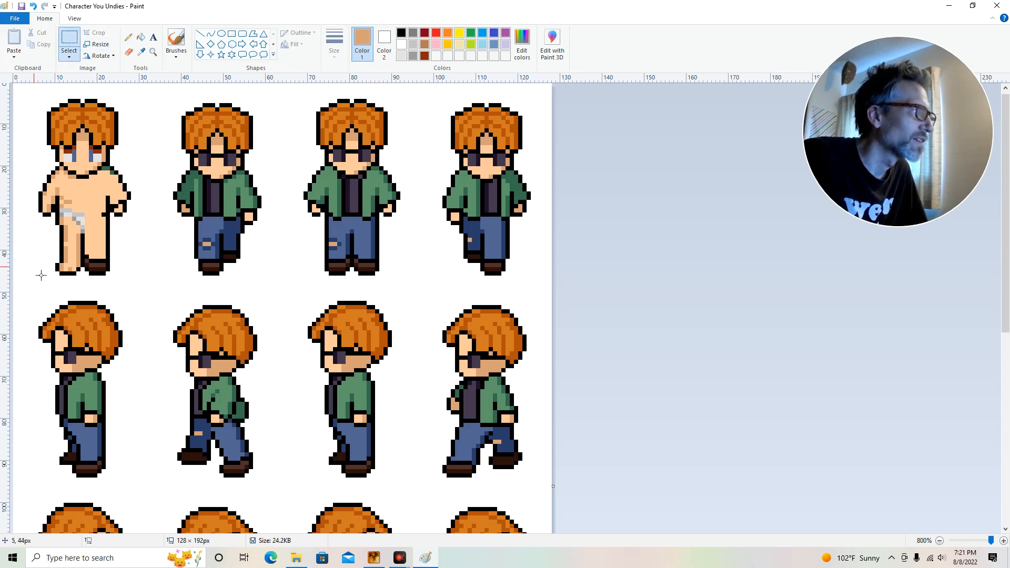
pyautogui.moveTo(31, 274); pyautogui.dragTo(81, 182)
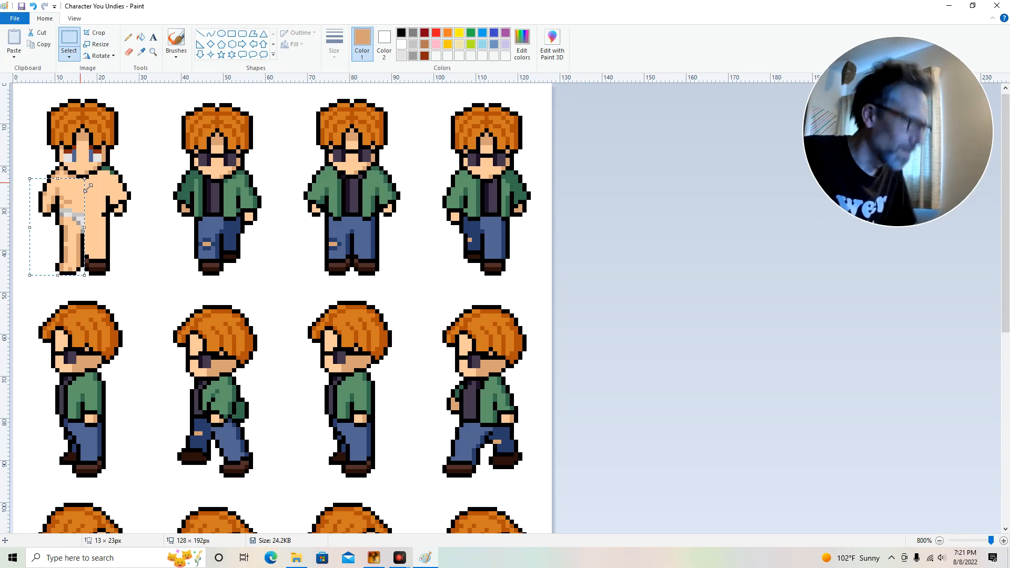
pyautogui.hotkey('ctrl', 'c')
pyautogui.hotkey('ctrl', 'v')
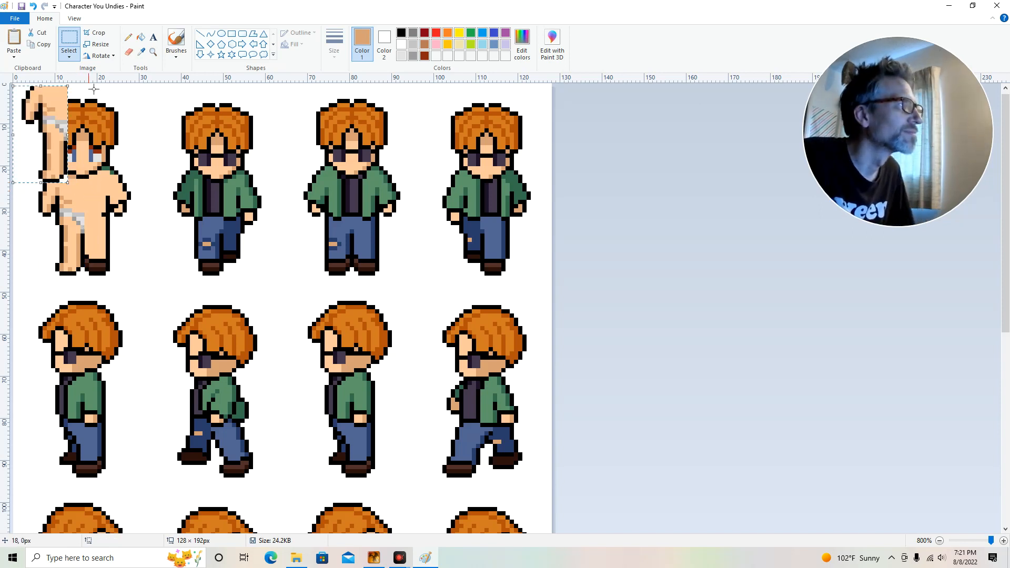
pyautogui.click(108, 56)
pyautogui.click(113, 111)
pyautogui.moveTo(61, 128); pyautogui.dragTo(129, 226)
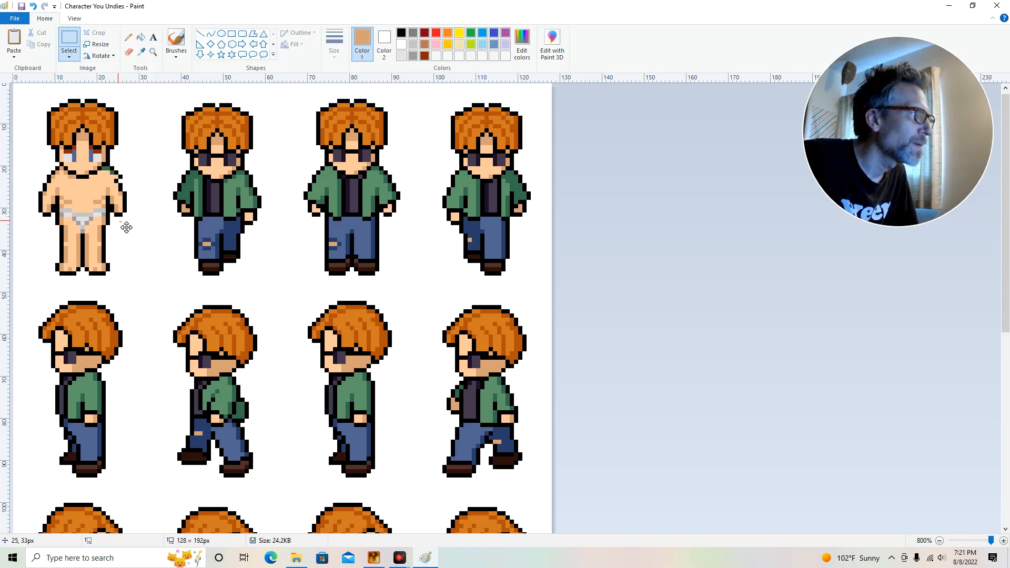
pyautogui.click(164, 242)
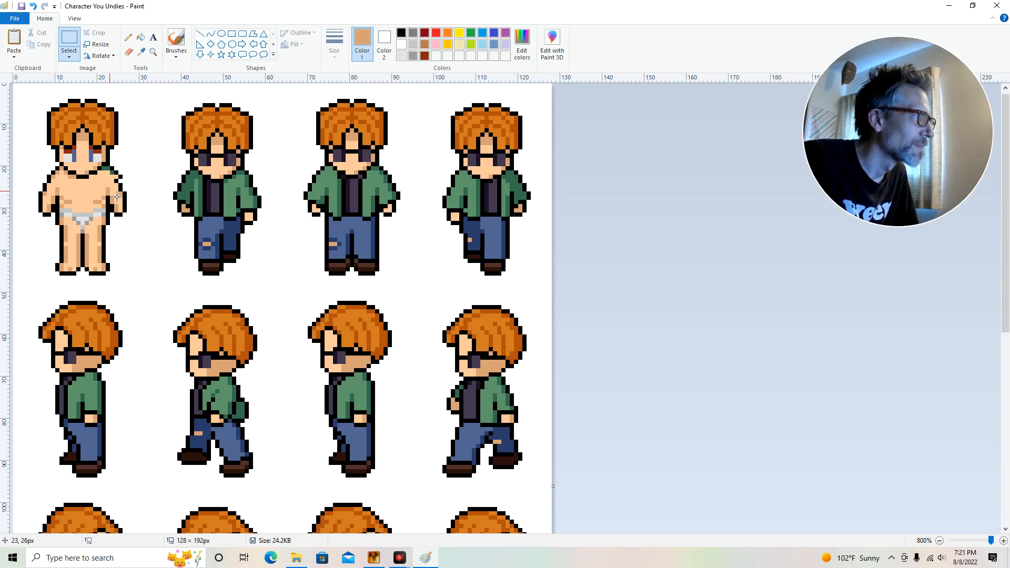
# Pencil the first sprite's right-hand shoulder outline in black and paint the stray pixels outside it white
pyautogui.click(401, 33)
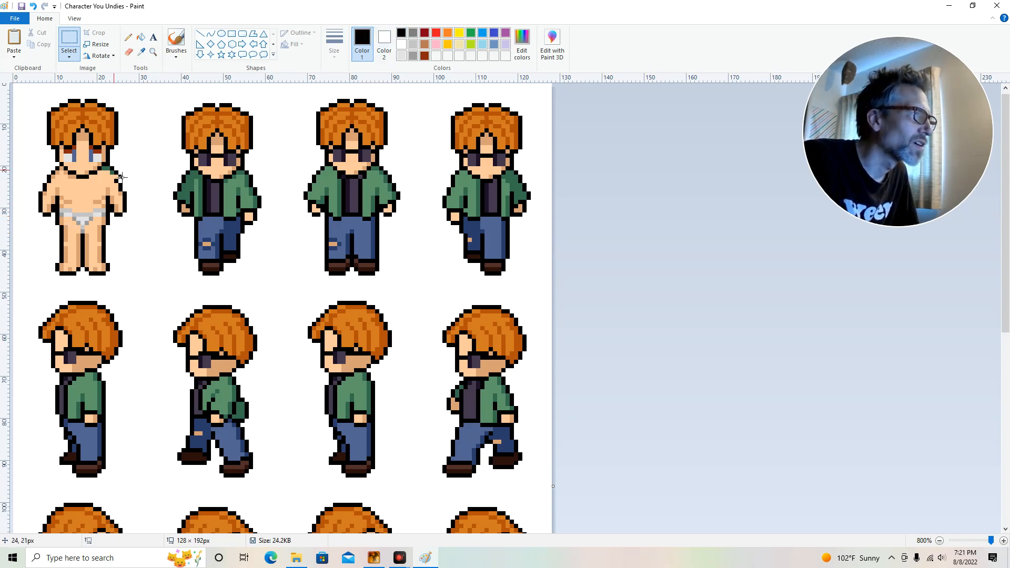
pyautogui.click(128, 36)
pyautogui.click(113, 175)
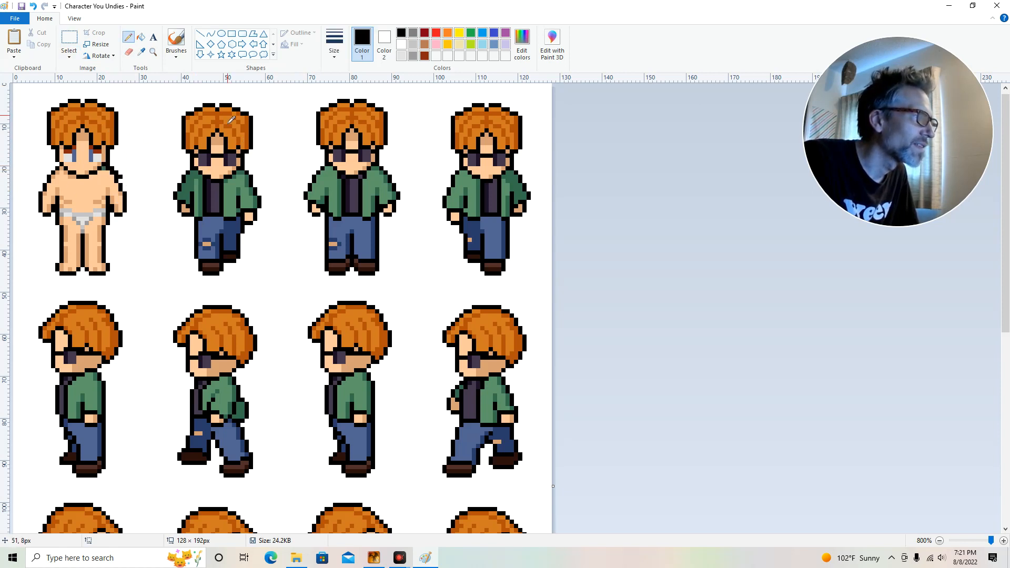
pyautogui.click(402, 44)
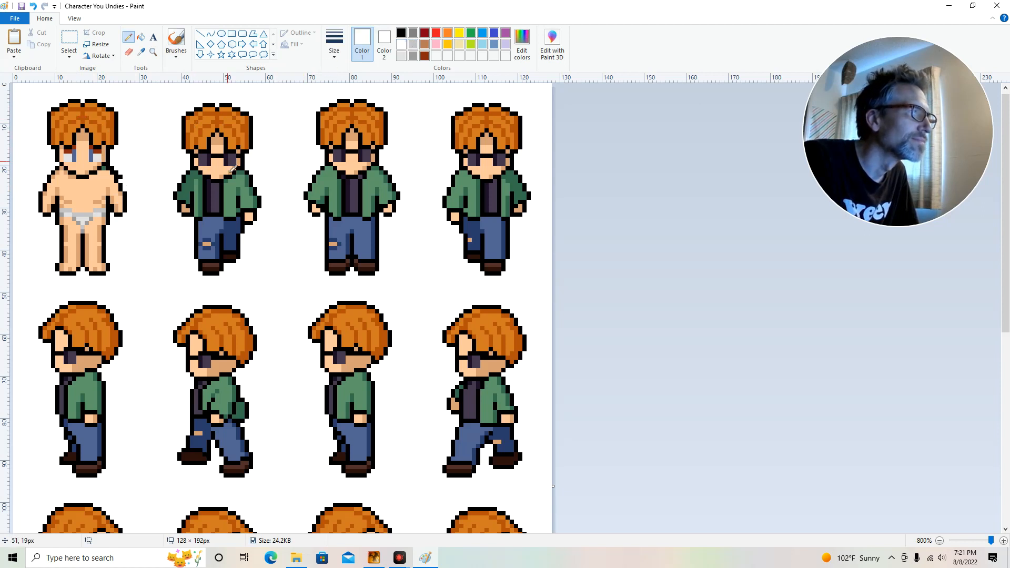
pyautogui.click(114, 171)
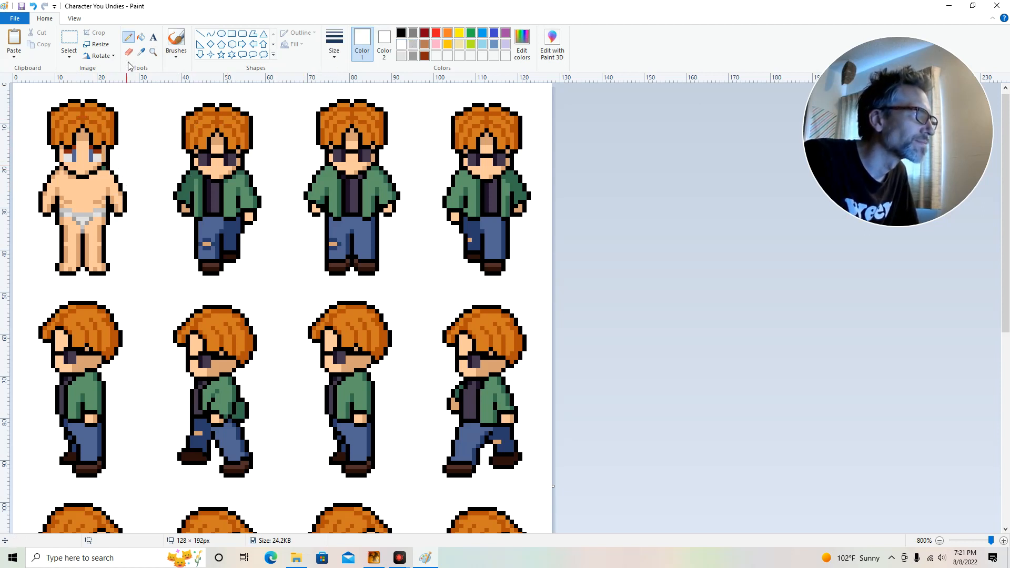
# Sample the darker skin tone and pencil over the leftover green pixels beside the first sprite's neck and right-hand shoulder
pyautogui.click(141, 51)
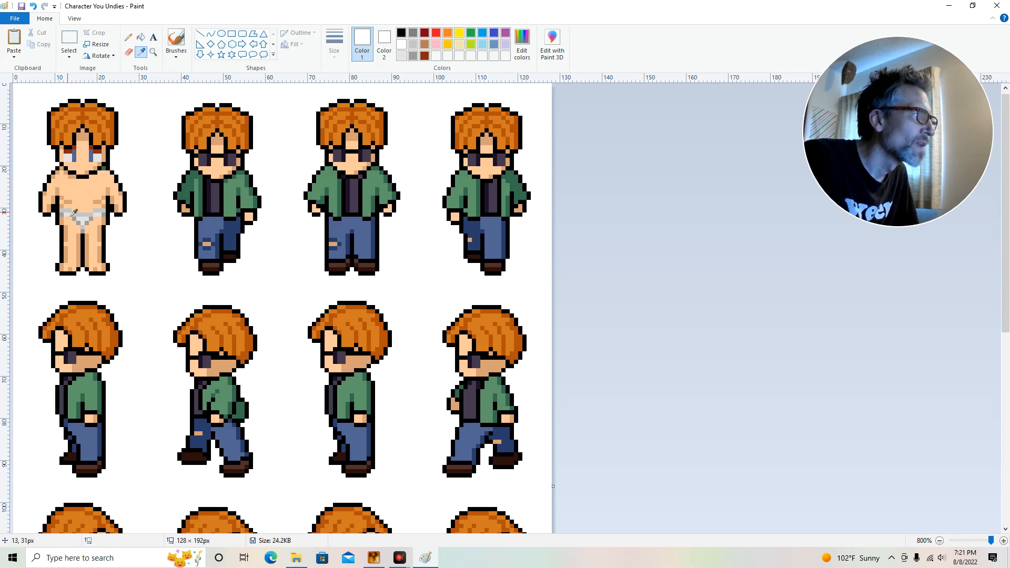
pyautogui.click(77, 181)
pyautogui.click(92, 176)
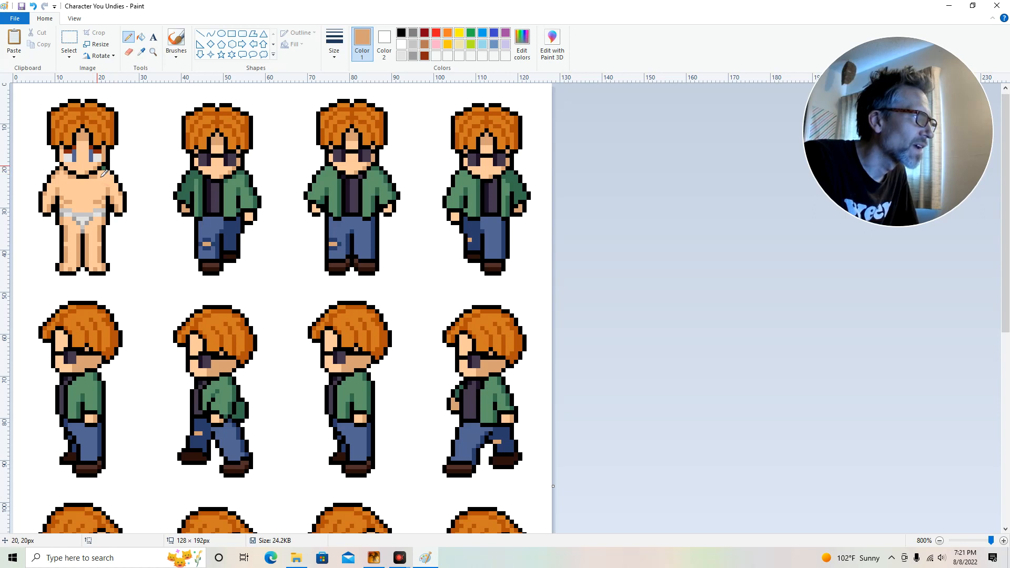
pyautogui.click(100, 172)
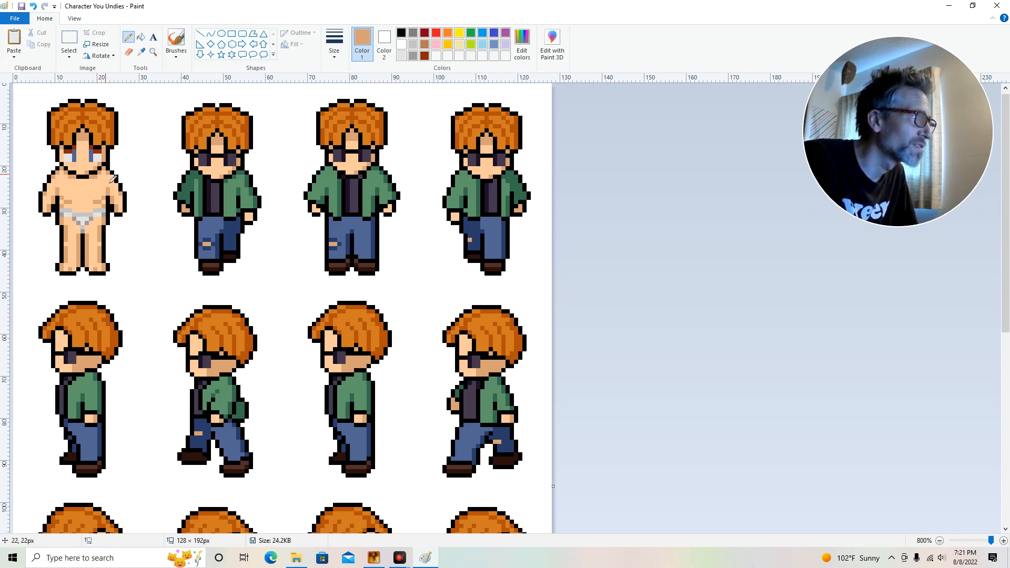
pyautogui.click(112, 180)
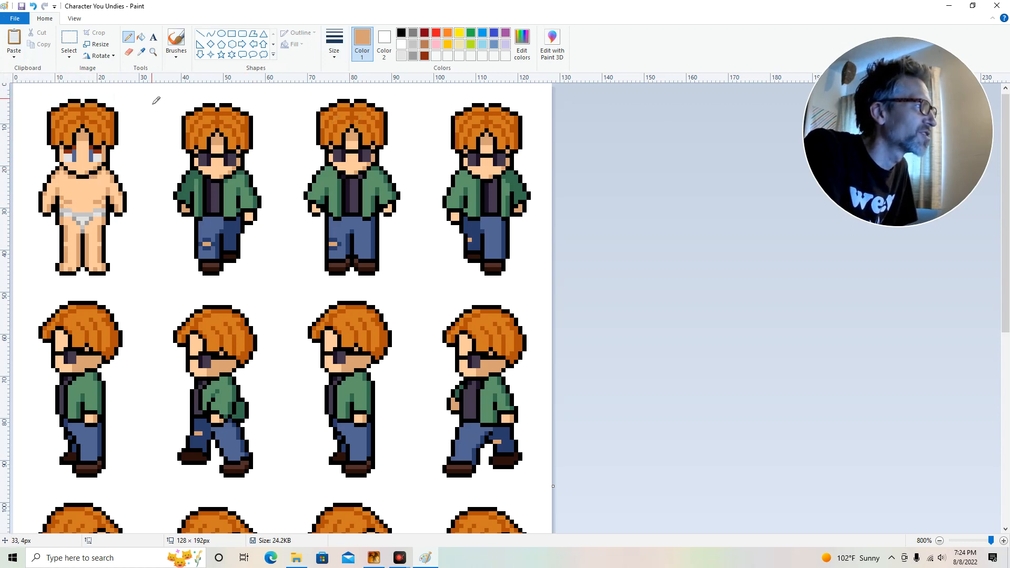
# Sample the light skin tone and pencil over the darker shading on the left-hand side of the first sprite's torso
pyautogui.click(81, 200)
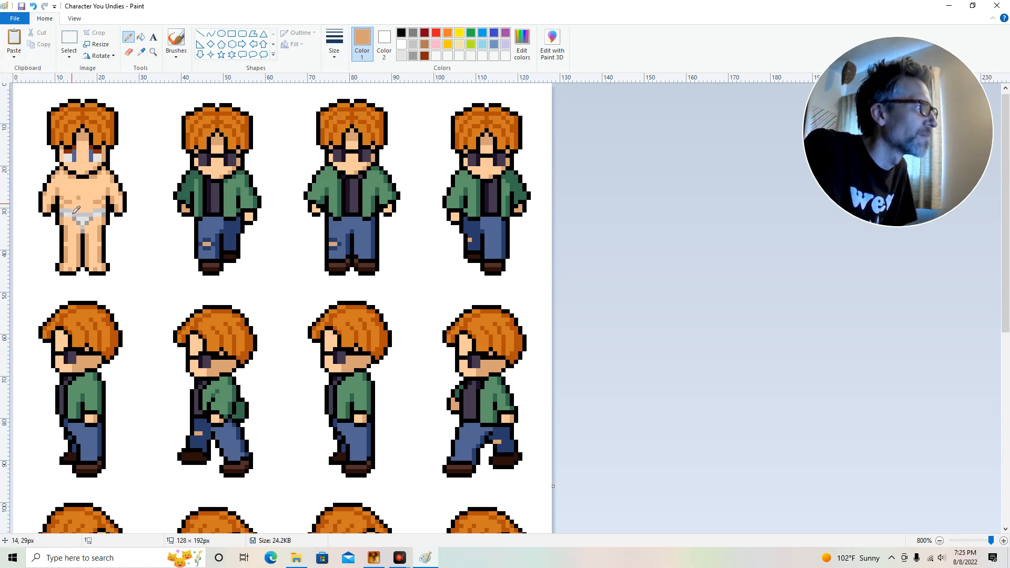
pyautogui.click(141, 52)
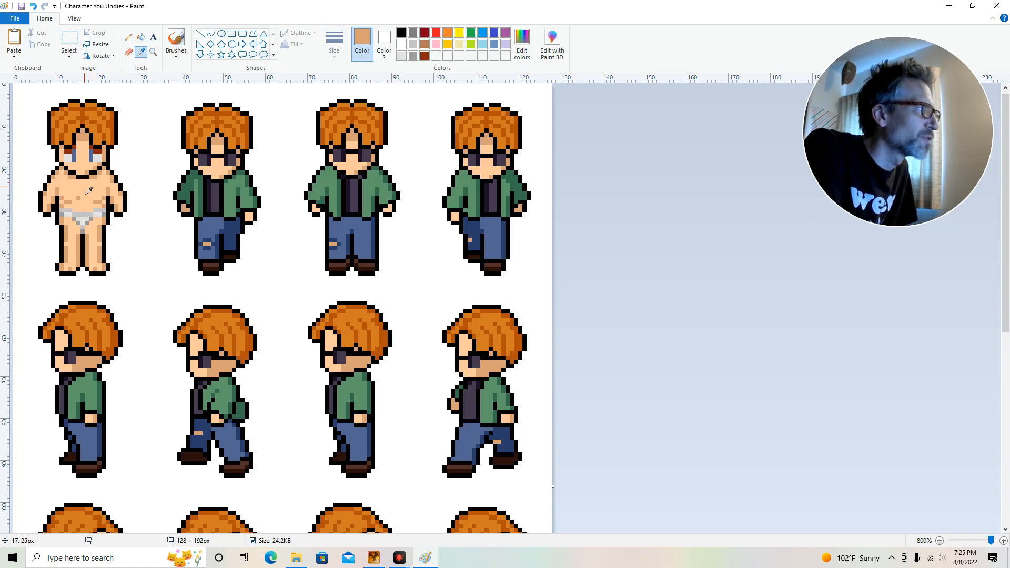
pyautogui.click(83, 194)
pyautogui.click(74, 202)
pyautogui.click(63, 199)
pyautogui.click(94, 169)
# Pencil new darker skin shading on the left-hand side of the first sprite's chest and recolor its upper eye lines black
pyautogui.click(141, 51)
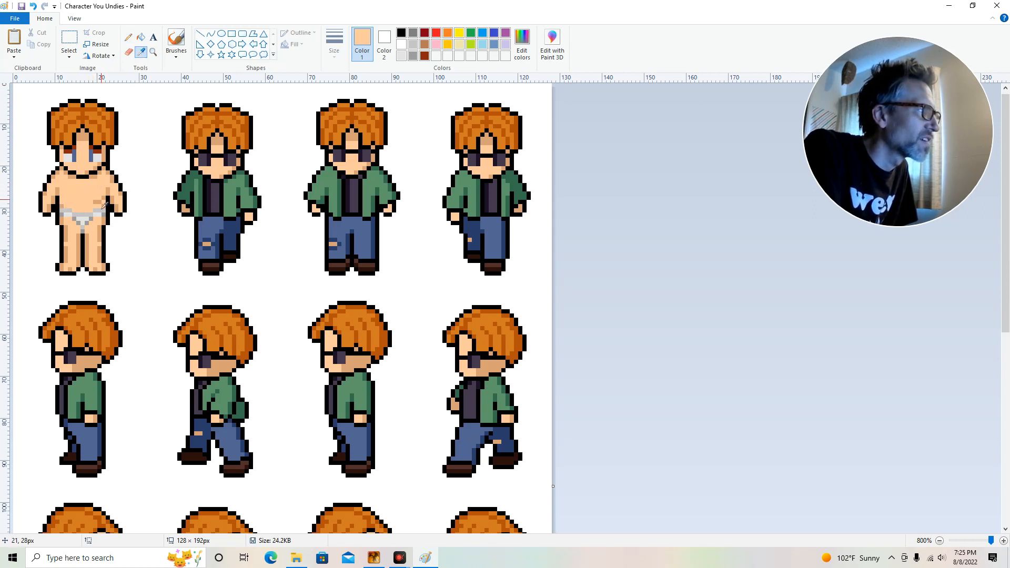
pyautogui.click(97, 204)
pyautogui.click(65, 196)
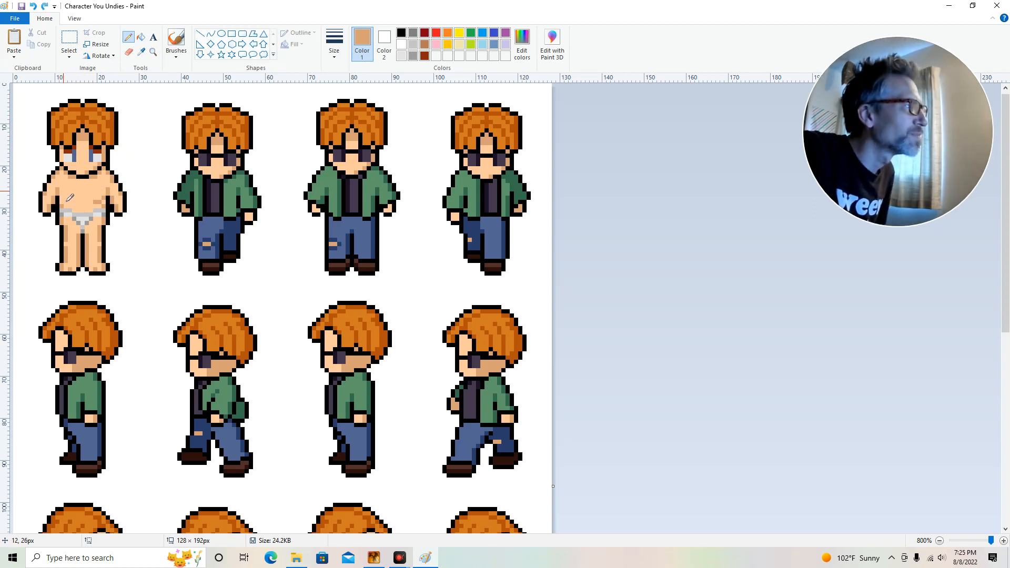
pyautogui.click(67, 199)
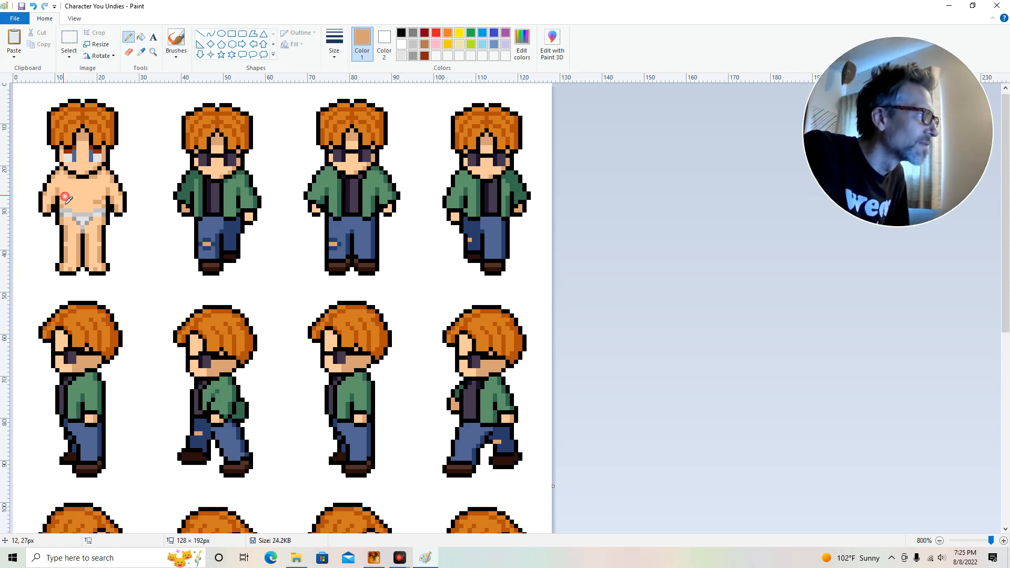
pyautogui.click(102, 192)
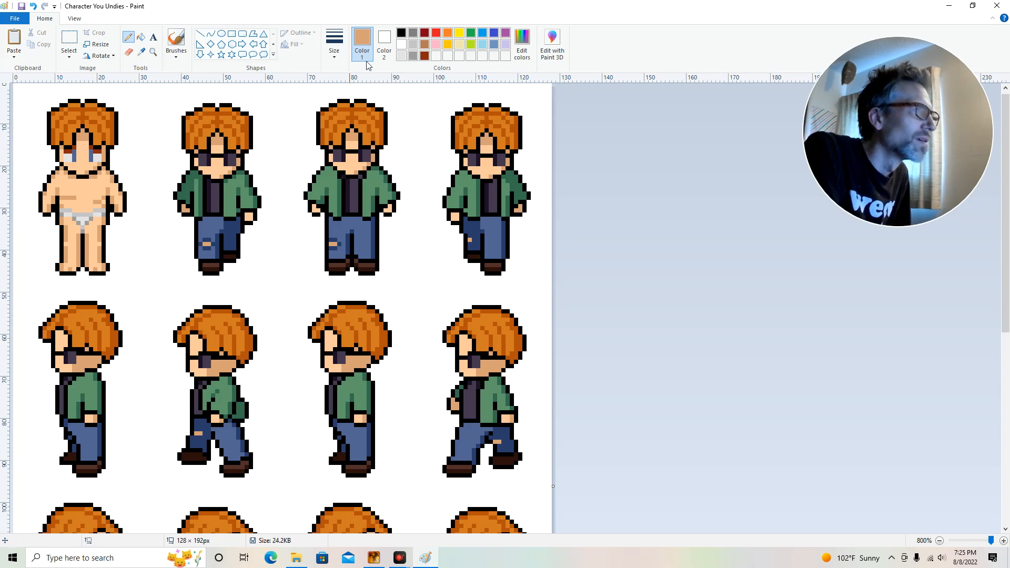
pyautogui.click(400, 32)
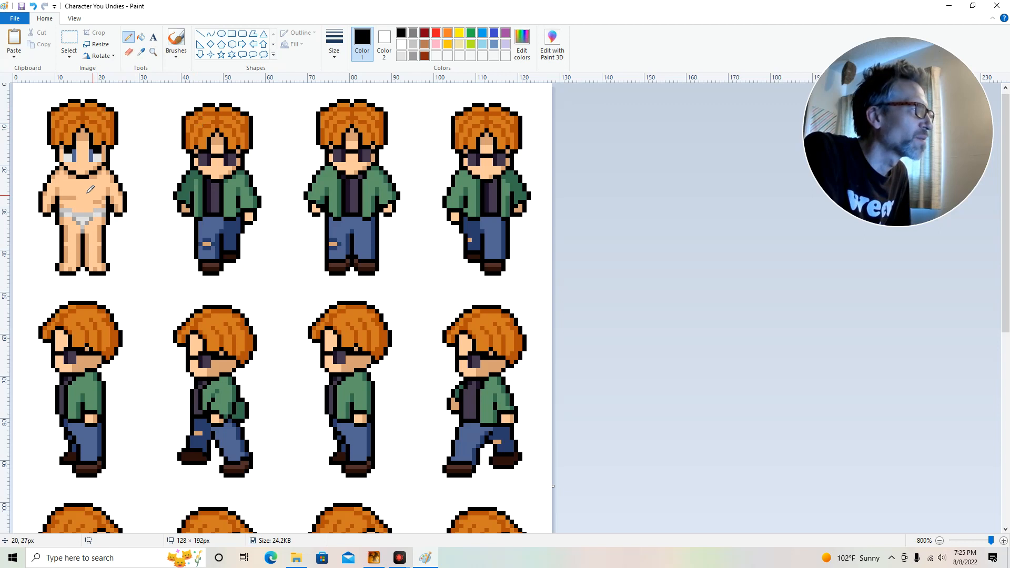
# Copy the left-hand half of the first sprite's reshaded body, flip it horizontally and place it over the right-hand half
pyautogui.click(69, 41)
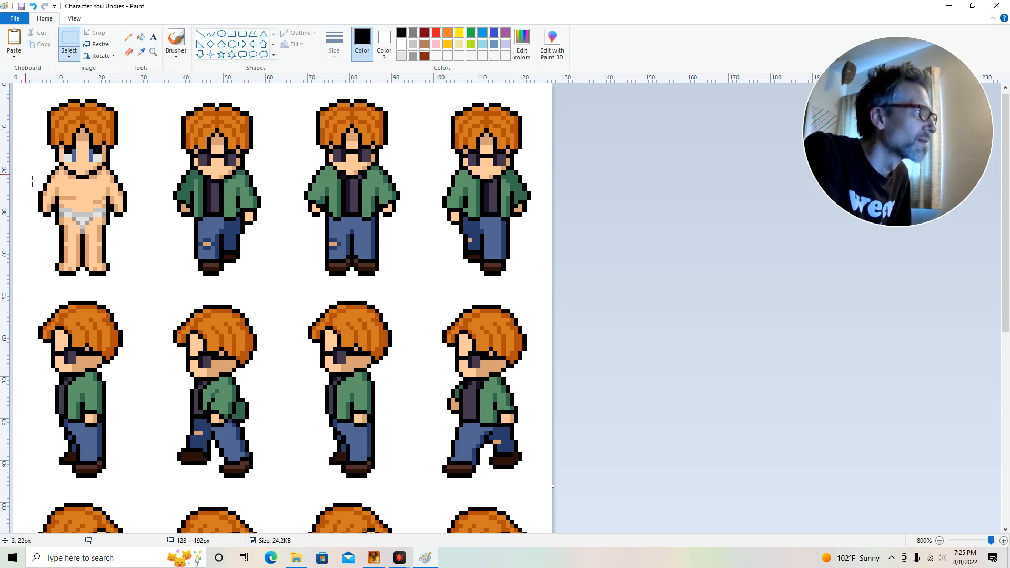
pyautogui.moveTo(36, 277); pyautogui.dragTo(69, 93)
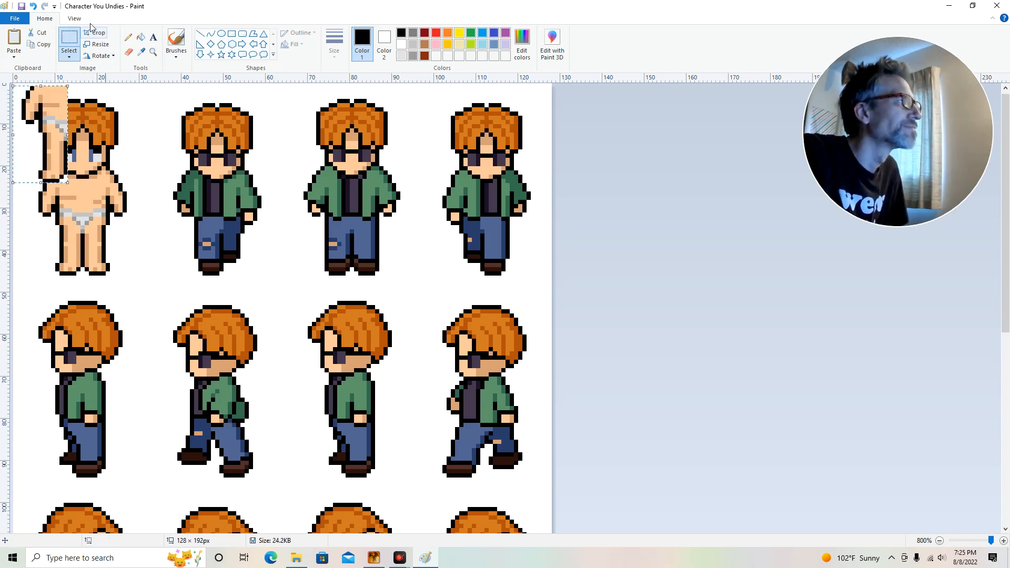
pyautogui.click(99, 56)
pyautogui.click(117, 114)
pyautogui.moveTo(54, 137); pyautogui.dragTo(114, 235)
pyautogui.click(160, 228)
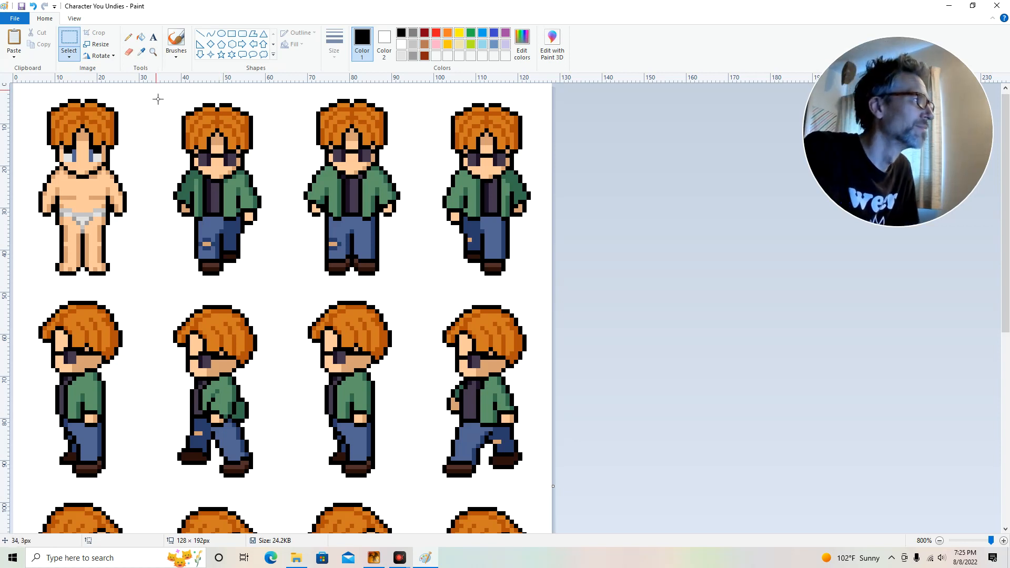
# Copy the whole first sprite and paste it over the third sprite in the top row
pyautogui.moveTo(24, 100); pyautogui.dragTo(149, 274)
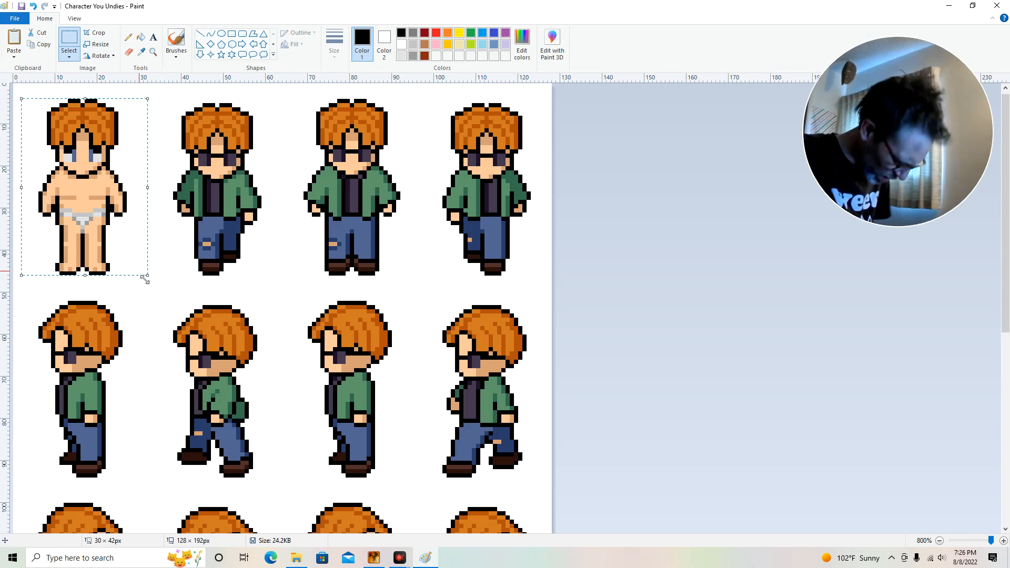
pyautogui.hotkey('ctrl', 'c')
pyautogui.hotkey('ctrl', 'v')
pyautogui.moveTo(111, 179); pyautogui.dragTo(385, 194)
pyautogui.click(457, 266)
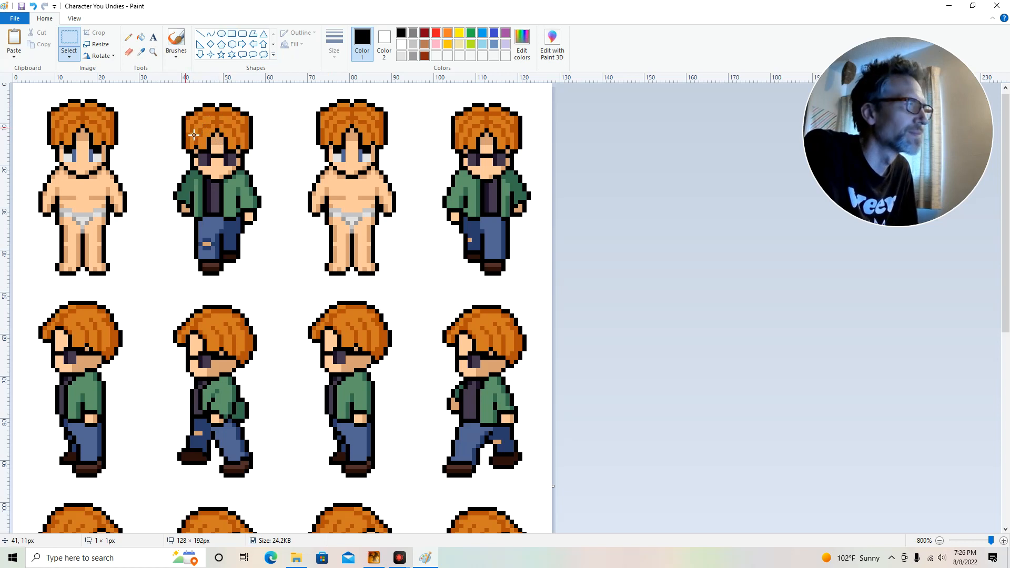
# Sample the light skin tone and fill the second sprite's shirt and green jacket areas with it
pyautogui.click(141, 51)
pyautogui.click(97, 185)
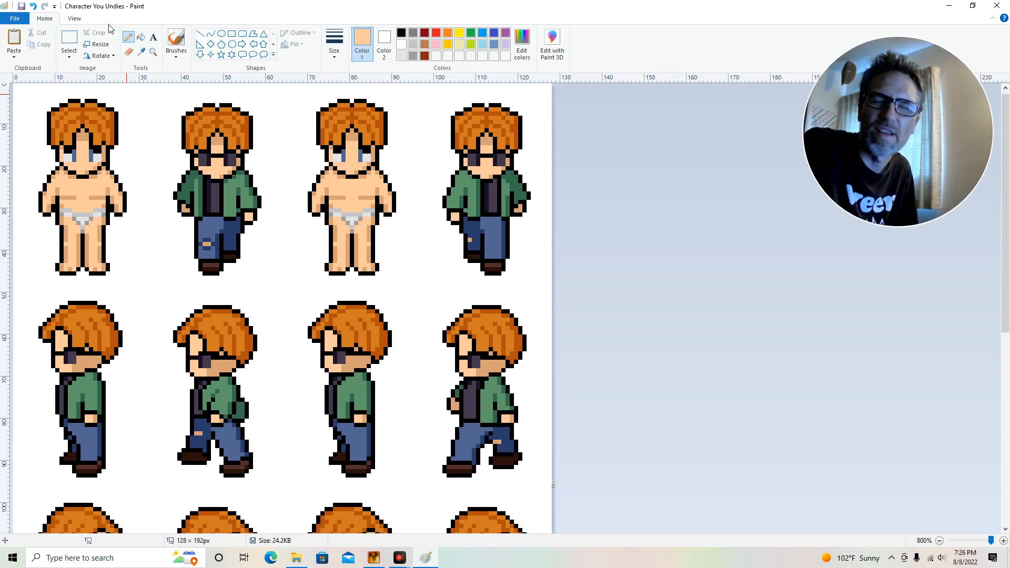
pyautogui.click(141, 52)
pyautogui.click(213, 177)
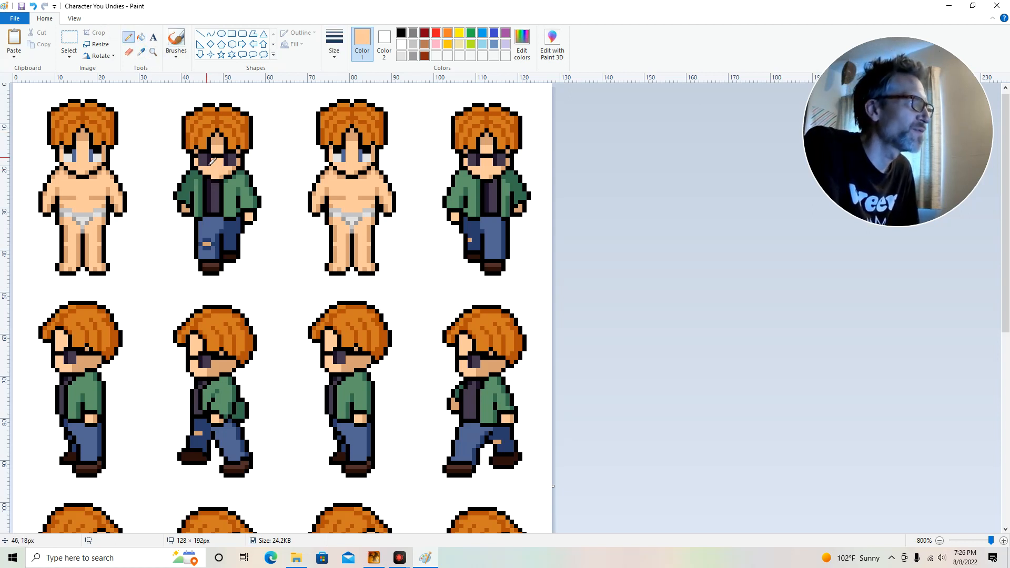
pyautogui.click(141, 37)
pyautogui.click(217, 198)
pyautogui.click(207, 196)
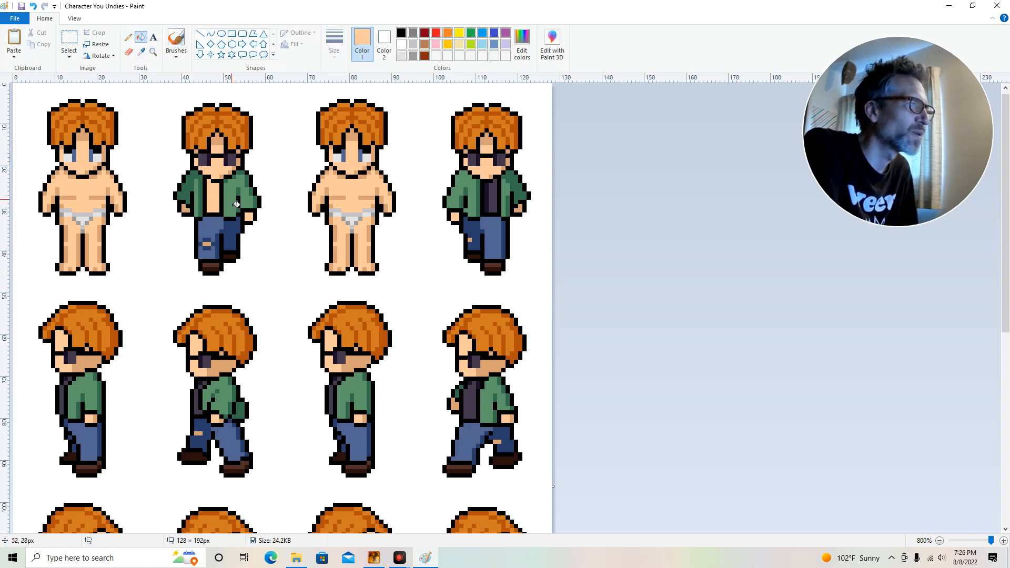
pyautogui.click(232, 200)
pyautogui.click(198, 189)
pyautogui.click(199, 195)
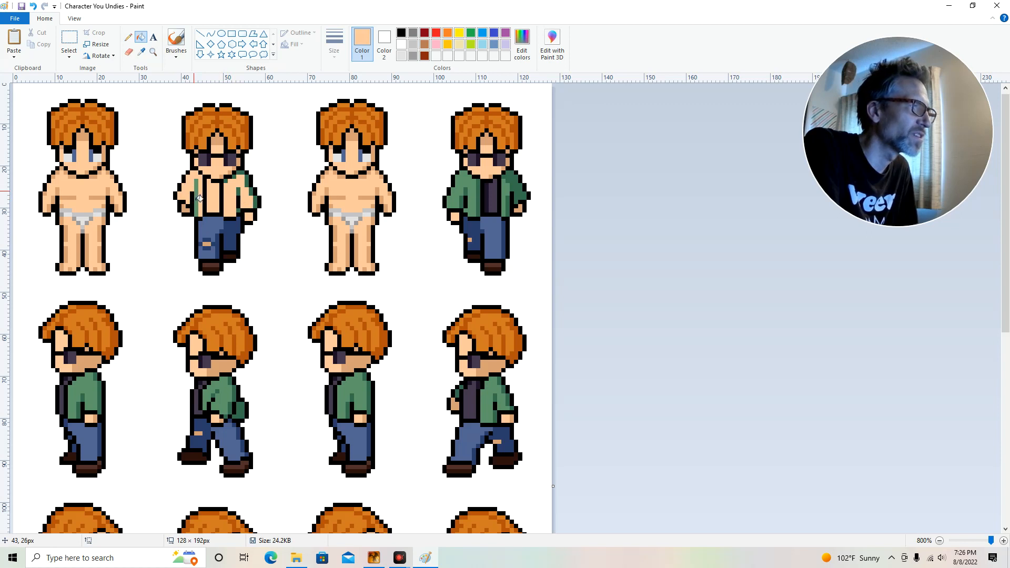
# Fill the second sprite's jeans, including the knee patch, with the light skin tone
pyautogui.click(210, 232)
pyautogui.click(231, 234)
pyautogui.click(206, 252)
pyautogui.click(215, 248)
pyautogui.click(208, 247)
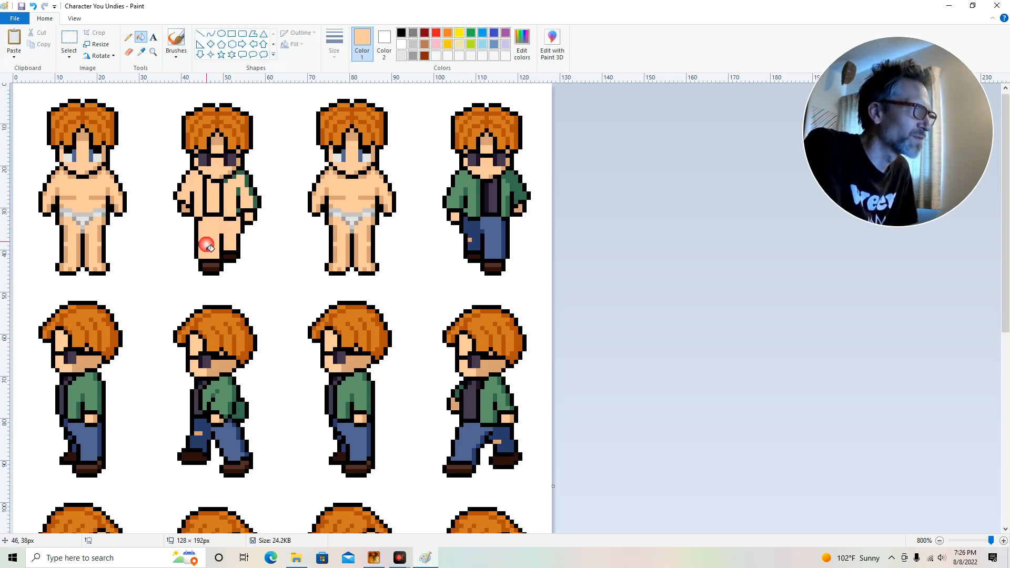
pyautogui.click(208, 241)
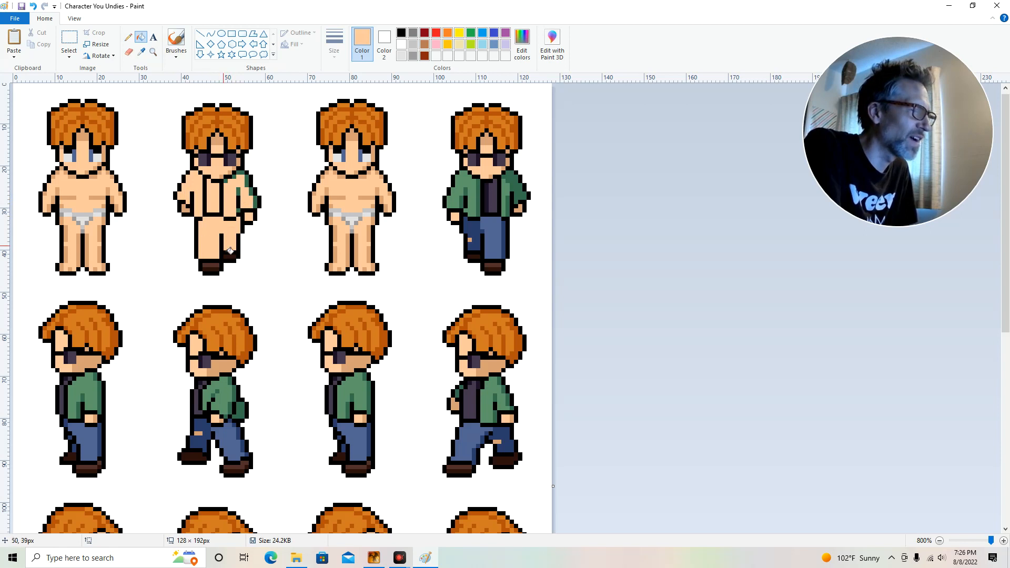
# Pencil skin tone over the second sprite's inner clothing lines and front shoe, and slim the left-hand arm's outline using black and white
pyautogui.click(128, 37)
pyautogui.moveTo(203, 223)
pyautogui.mouseDown()
pyautogui.moveTo(209, 181)
pyautogui.moveTo(220, 215)
pyautogui.moveTo(226, 187)
pyautogui.moveTo(232, 221)
pyautogui.mouseUp()
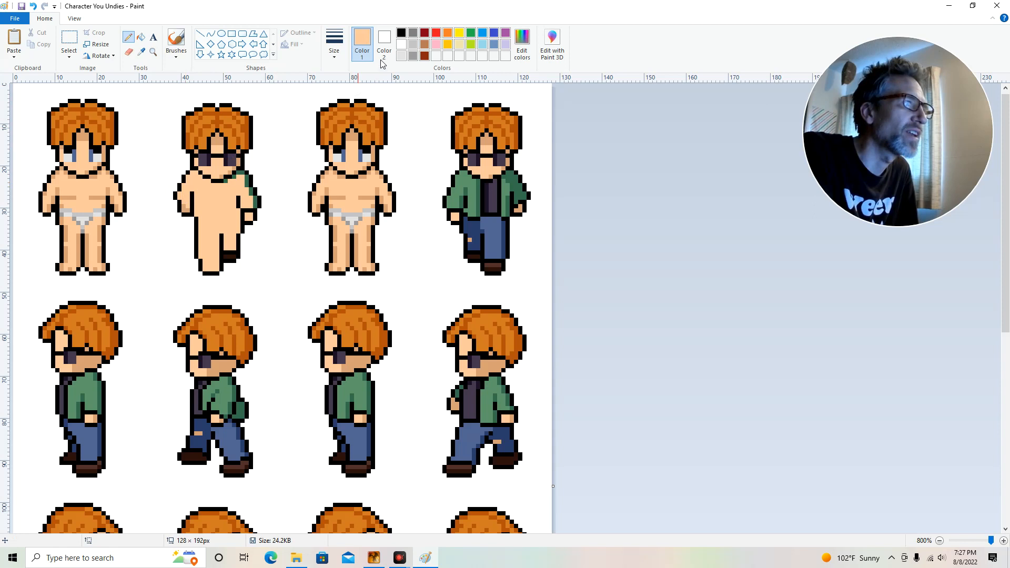
pyautogui.click(402, 34)
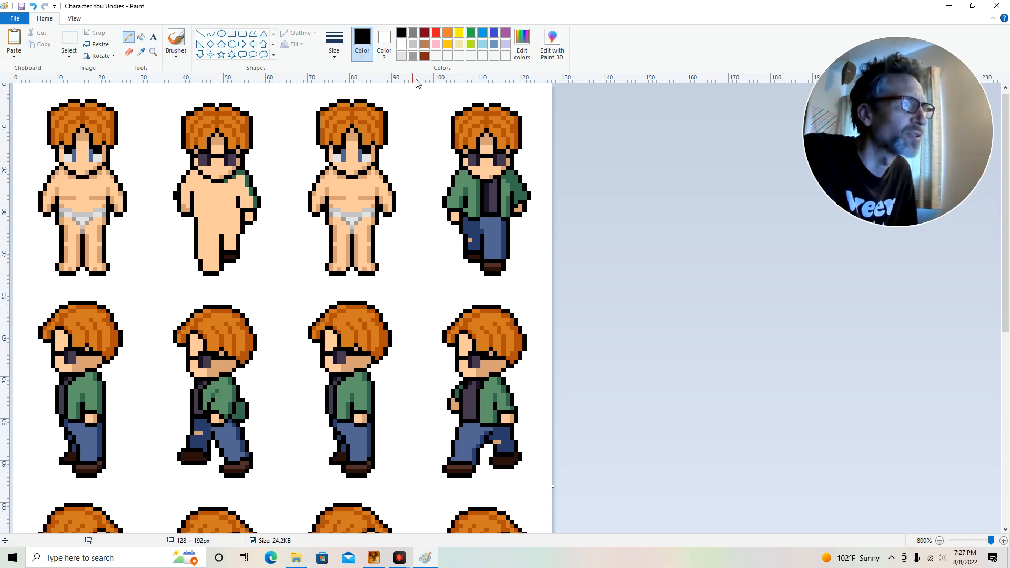
pyautogui.click(403, 46)
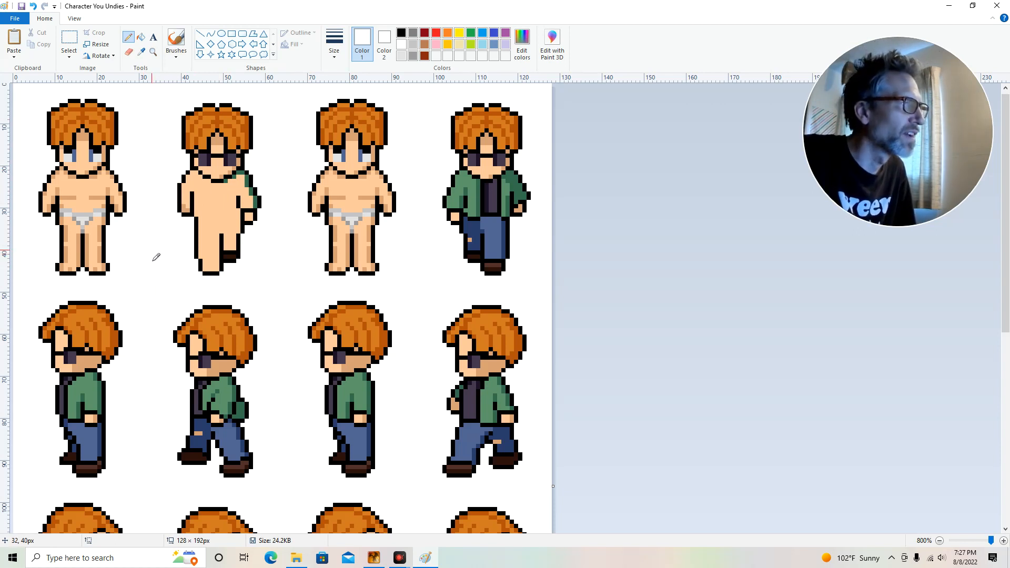
# Retouch the second sprite's left-hand hand with sampled light skin, black and darker skin tones
pyautogui.click(141, 53)
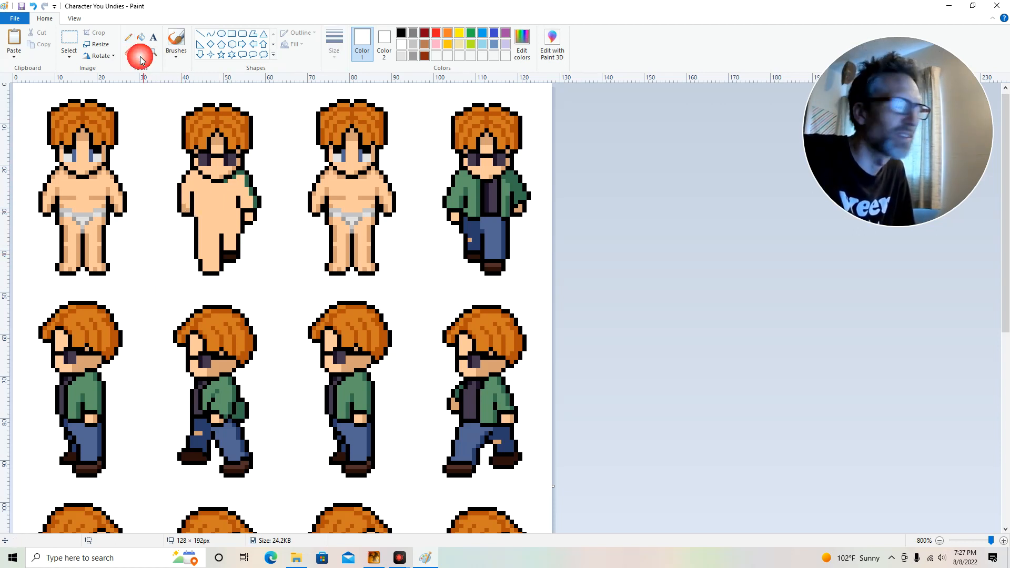
pyautogui.click(188, 205)
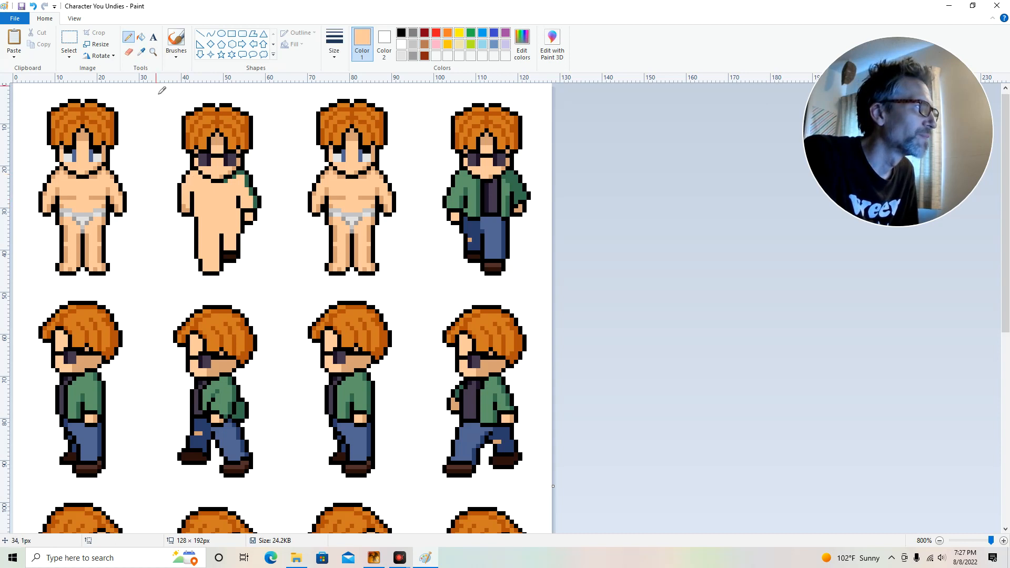
pyautogui.click(140, 52)
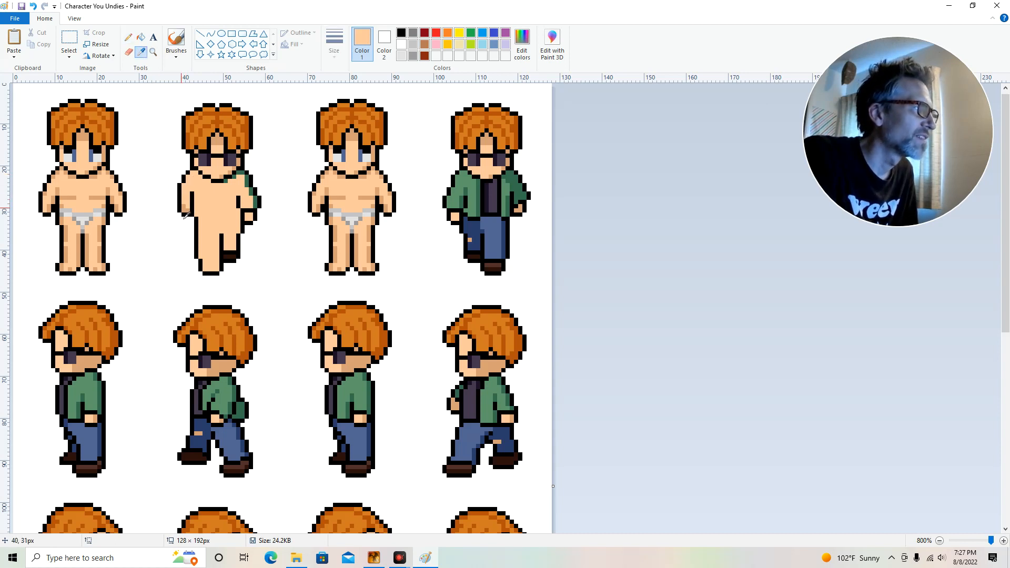
pyautogui.click(184, 215)
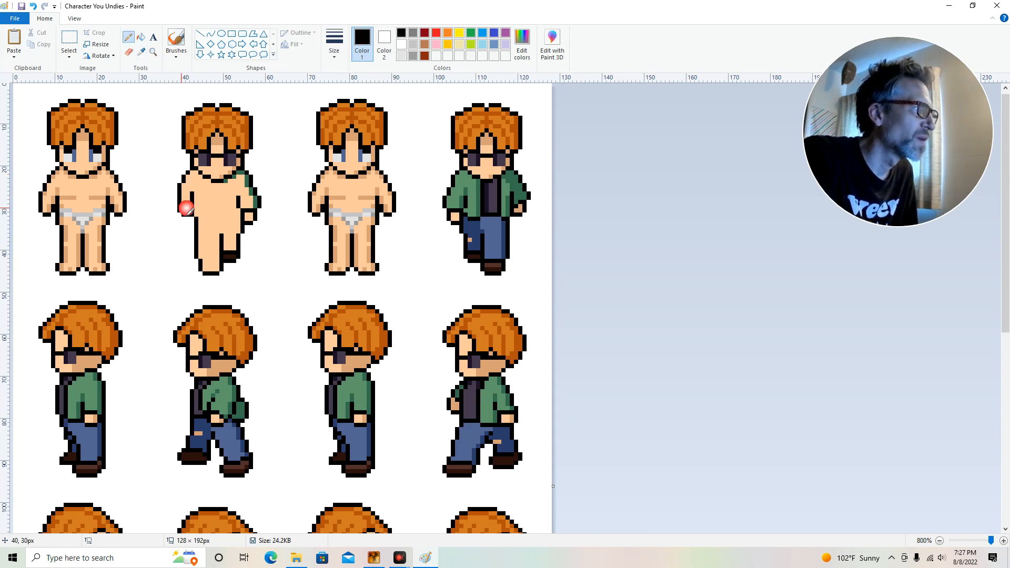
pyautogui.click(140, 52)
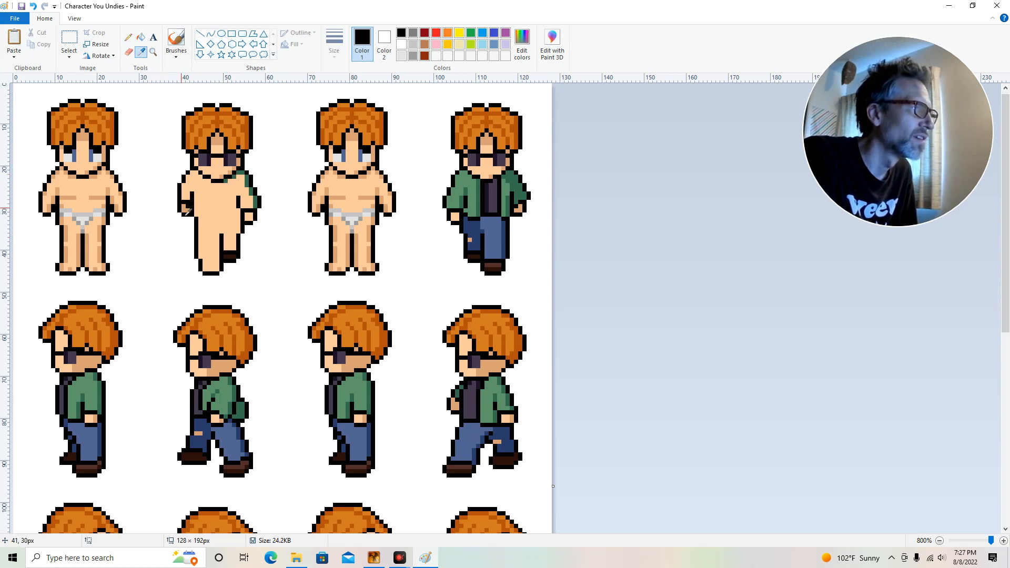
pyautogui.click(189, 212)
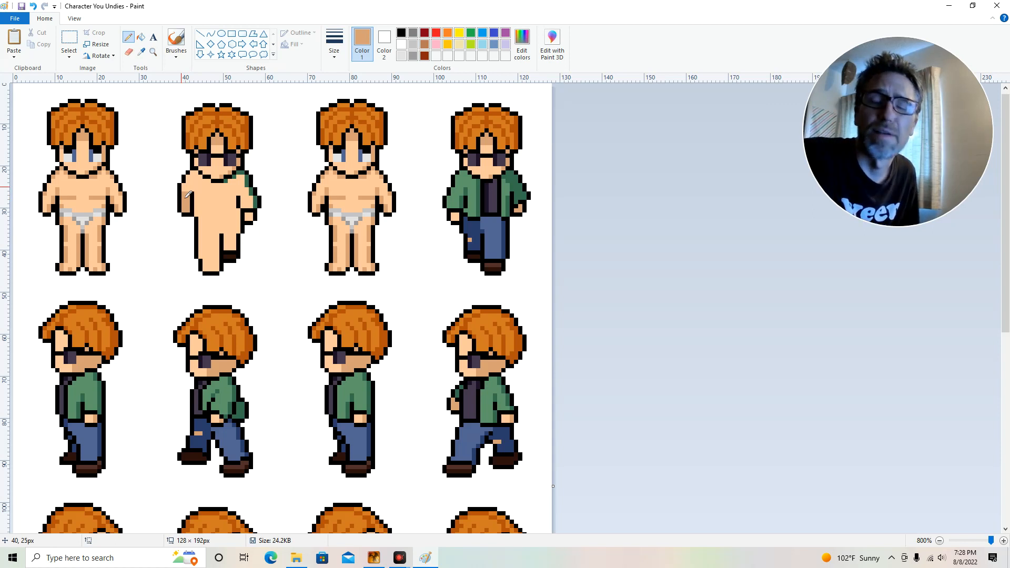
# Shade the second sprite's left-hand arm and the outer edge of its front leg with the darker skin tone
pyautogui.click(188, 187)
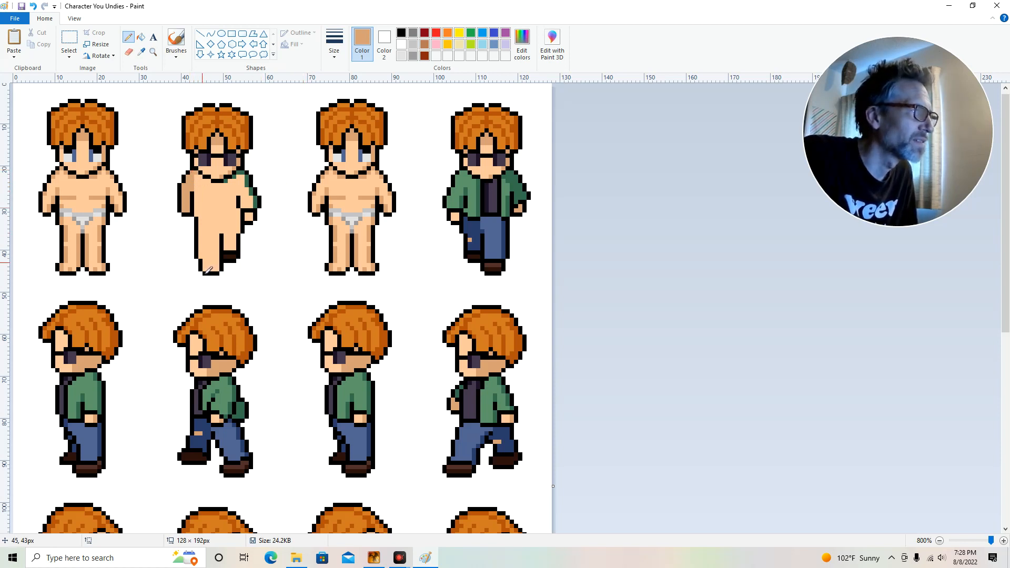
pyautogui.click(201, 254)
pyautogui.click(202, 254)
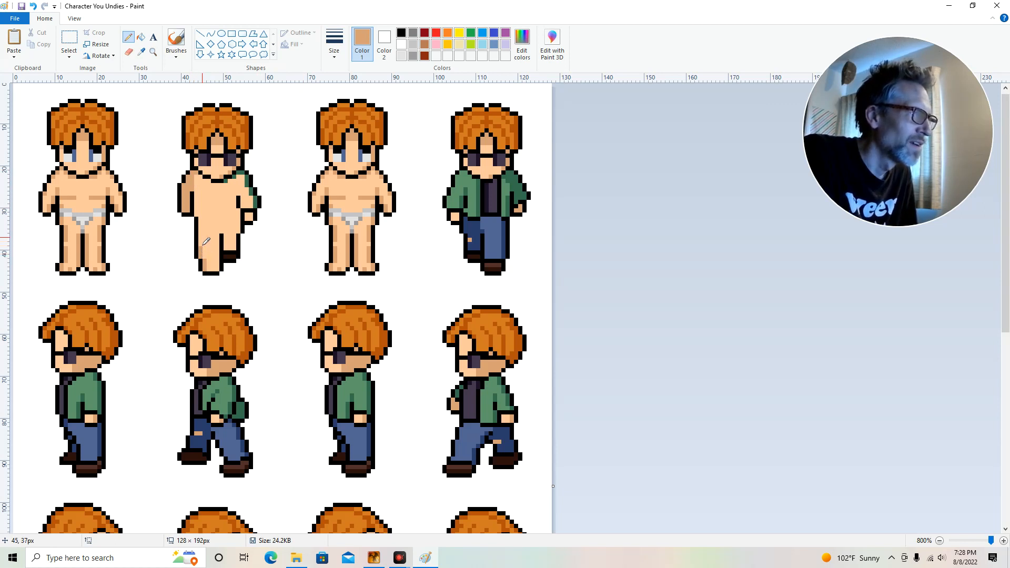
pyautogui.click(200, 219)
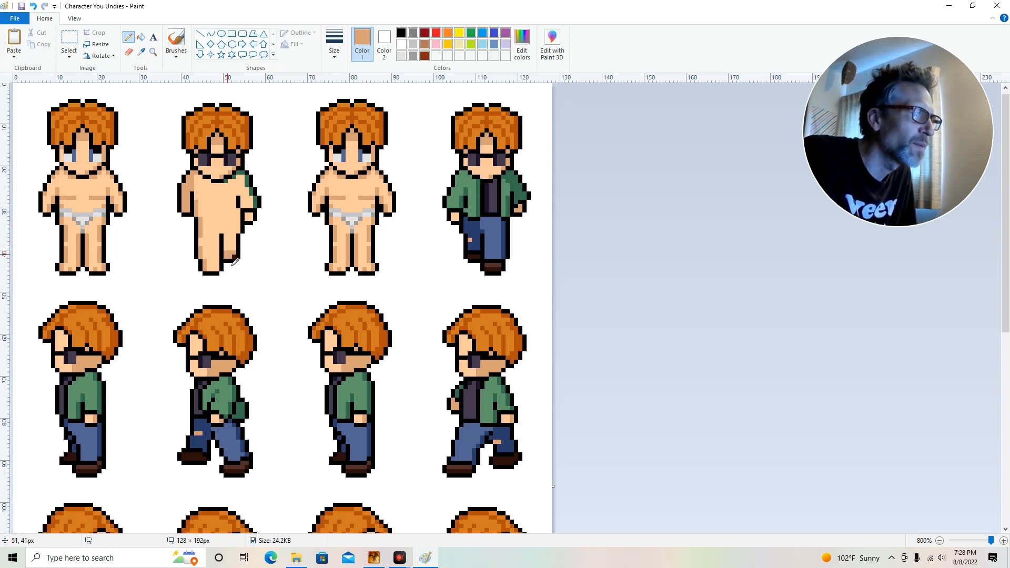
# Cover the second sprite's remaining brown shoe and shade its rear leg up to the hip with the darker skin tone
pyautogui.click(234, 262)
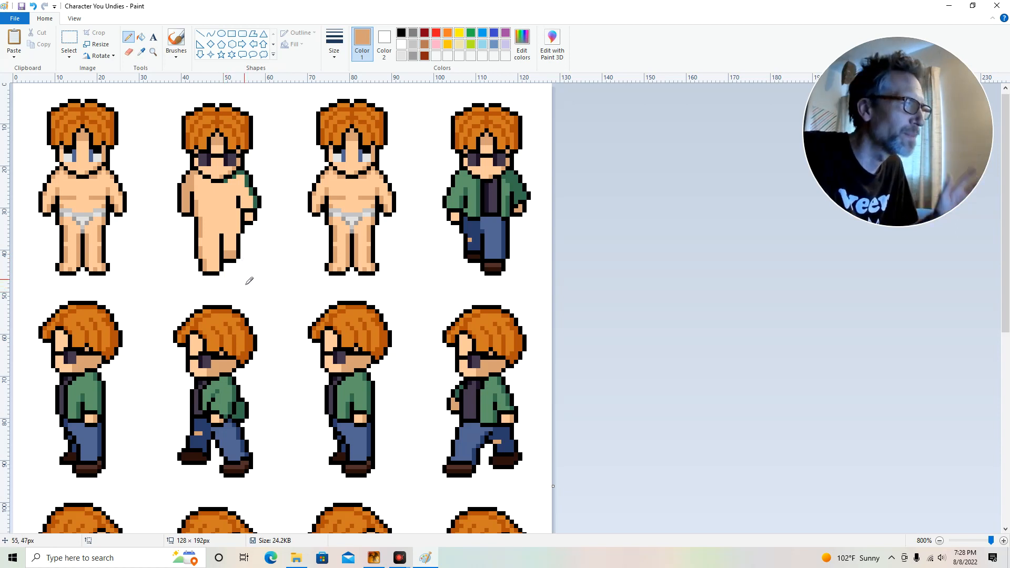
pyautogui.click(232, 243)
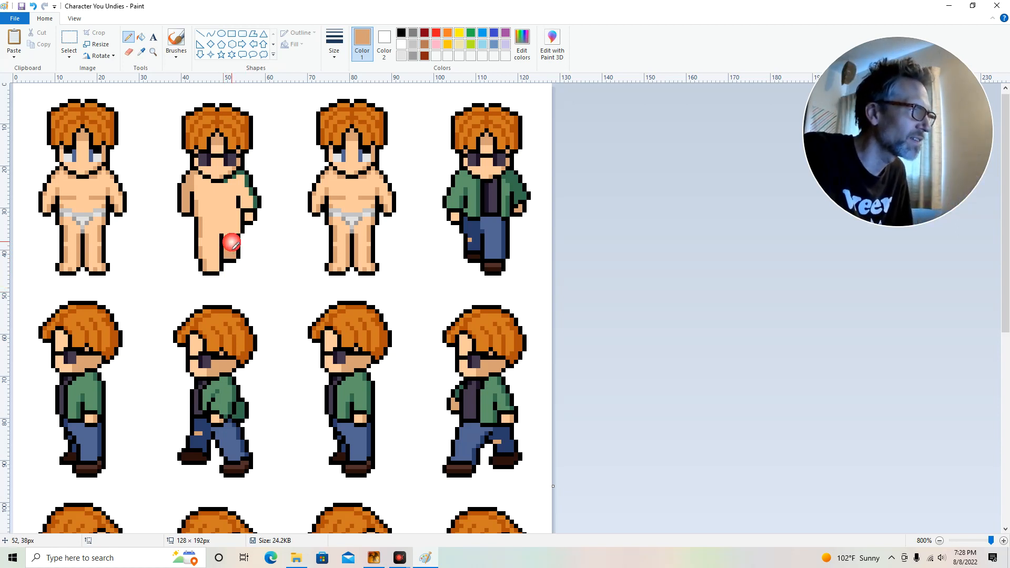
pyautogui.click(232, 243)
pyautogui.click(229, 234)
pyautogui.click(237, 231)
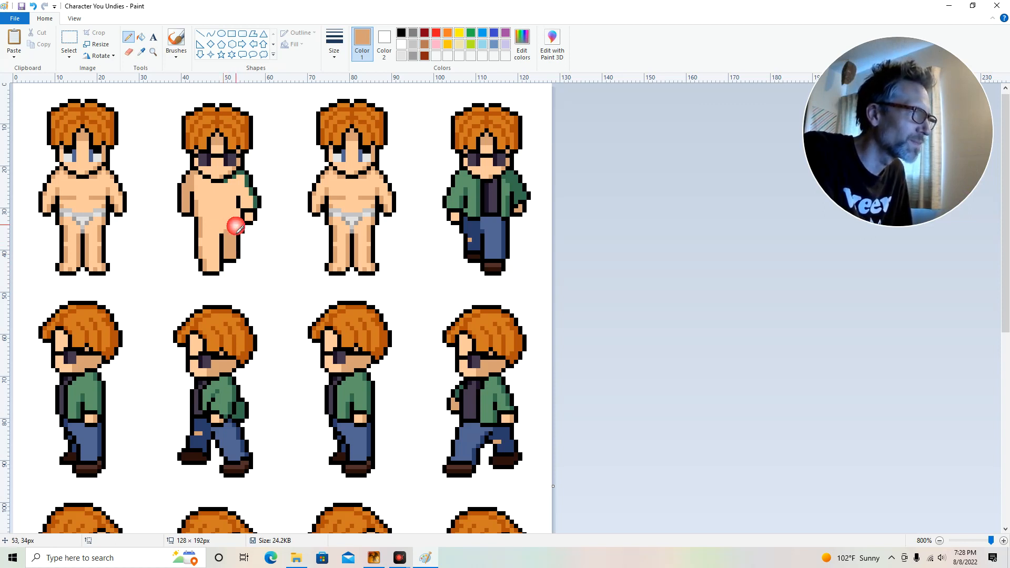
pyautogui.click(235, 227)
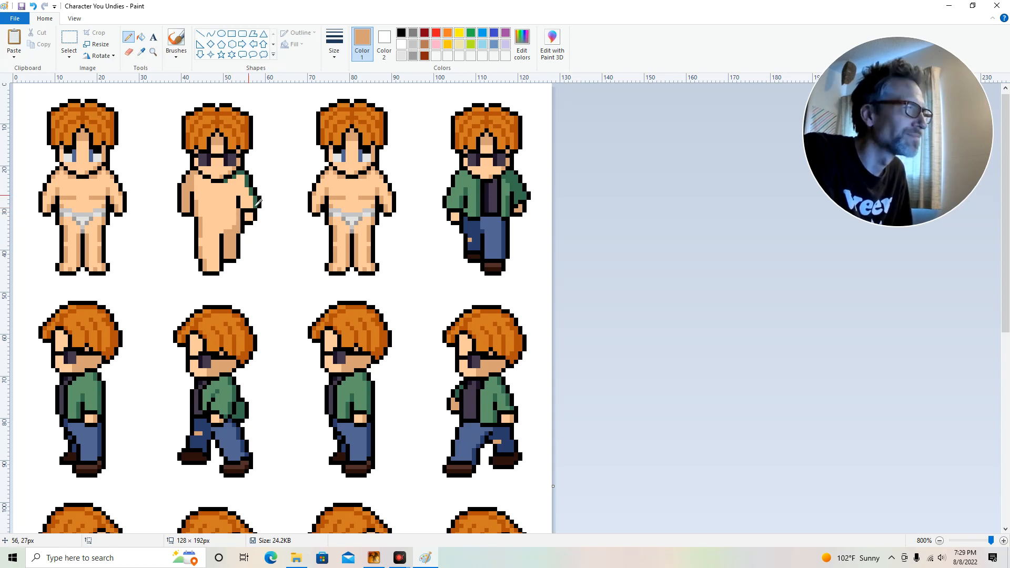
# Sample the light skin tone and paint over the line between the second sprite's right-hand arm and hand
pyautogui.click(141, 51)
pyautogui.click(218, 197)
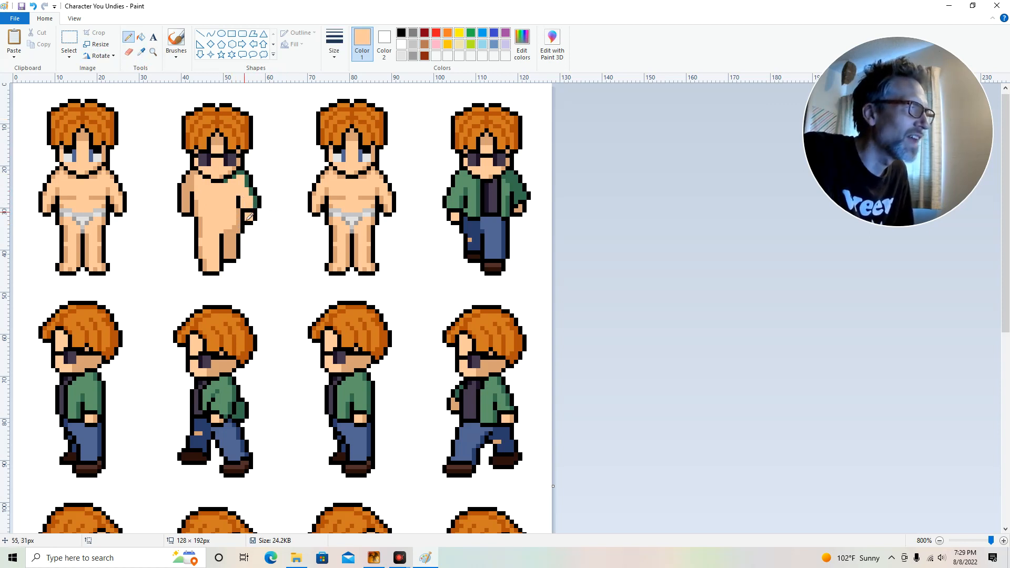
pyautogui.moveTo(246, 211); pyautogui.dragTo(251, 210)
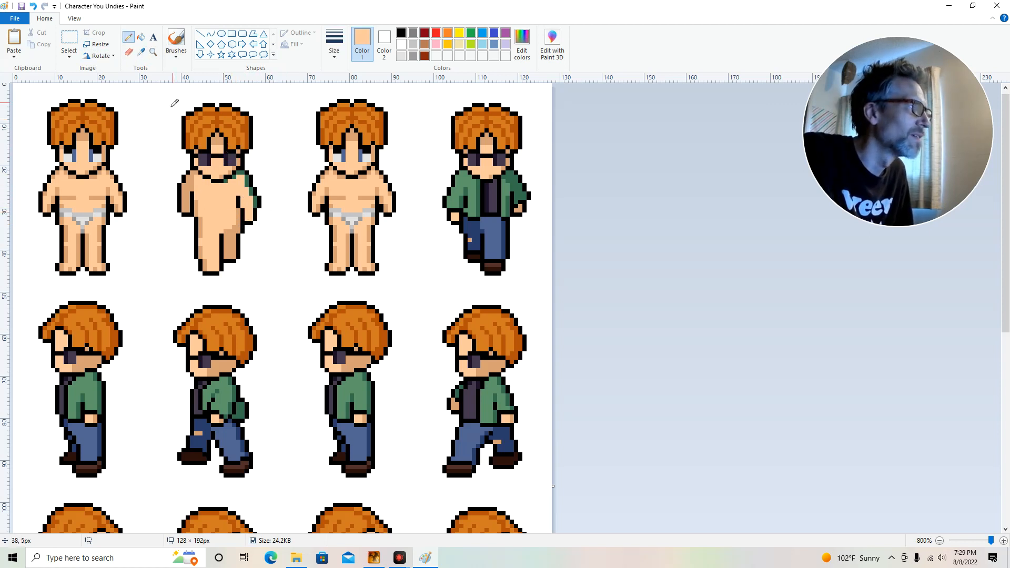
# Using the sampled darker skin tone, replace the green left on the second sprite's right-hand arm and shoulder and add chest and navel shading
pyautogui.click(141, 52)
pyautogui.click(234, 247)
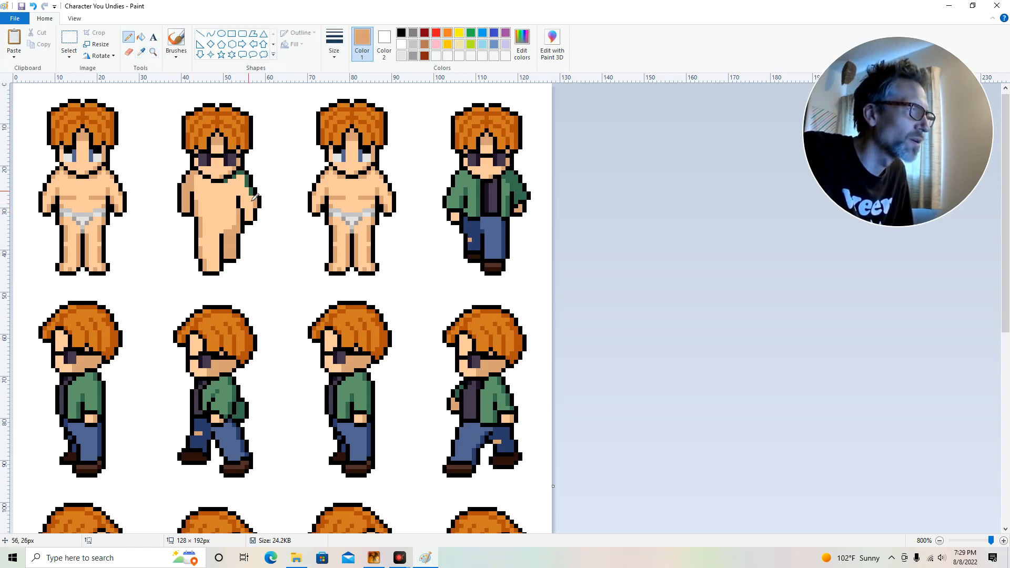
pyautogui.click(253, 191)
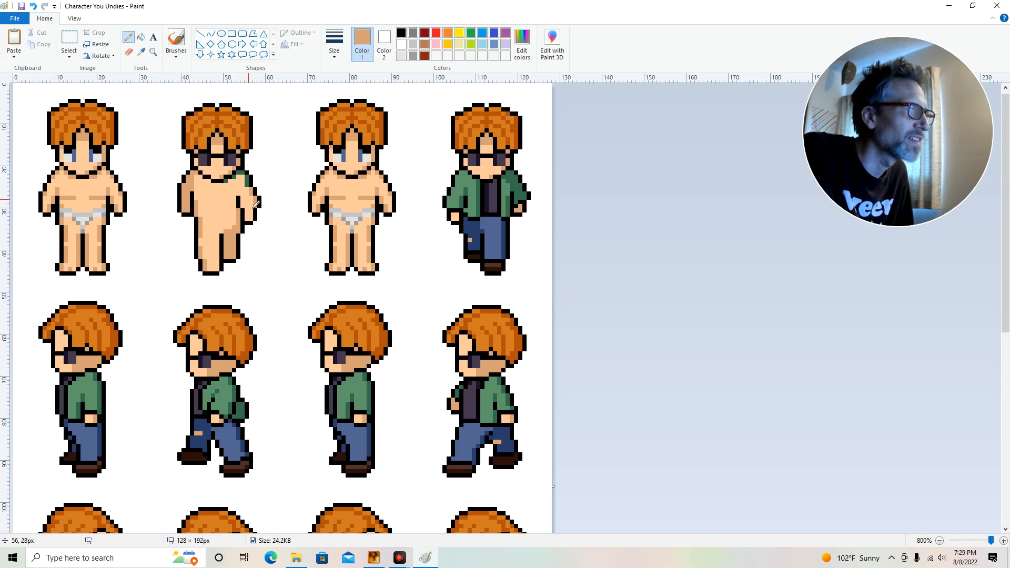
pyautogui.click(240, 174)
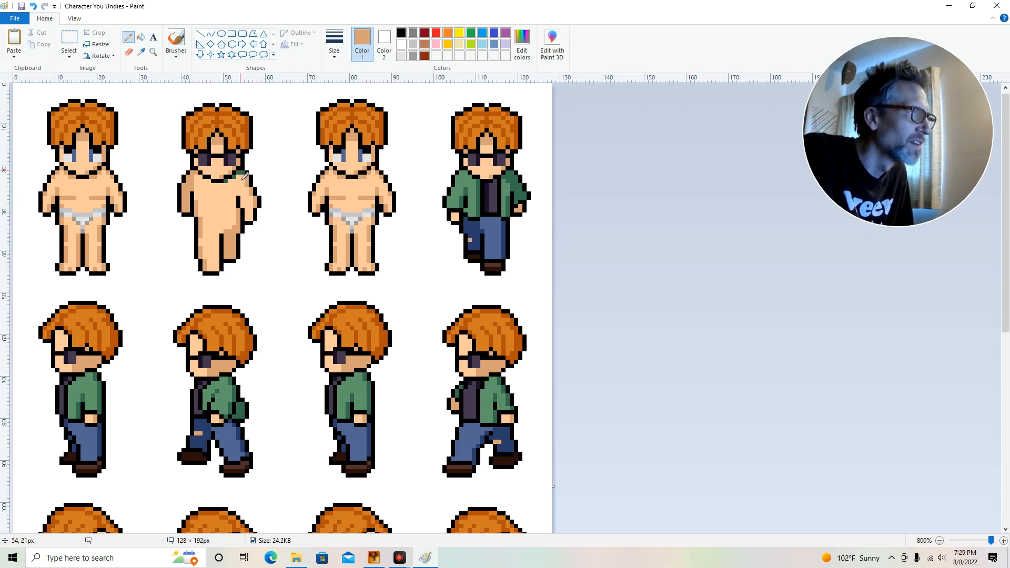
pyautogui.click(233, 178)
pyautogui.click(227, 183)
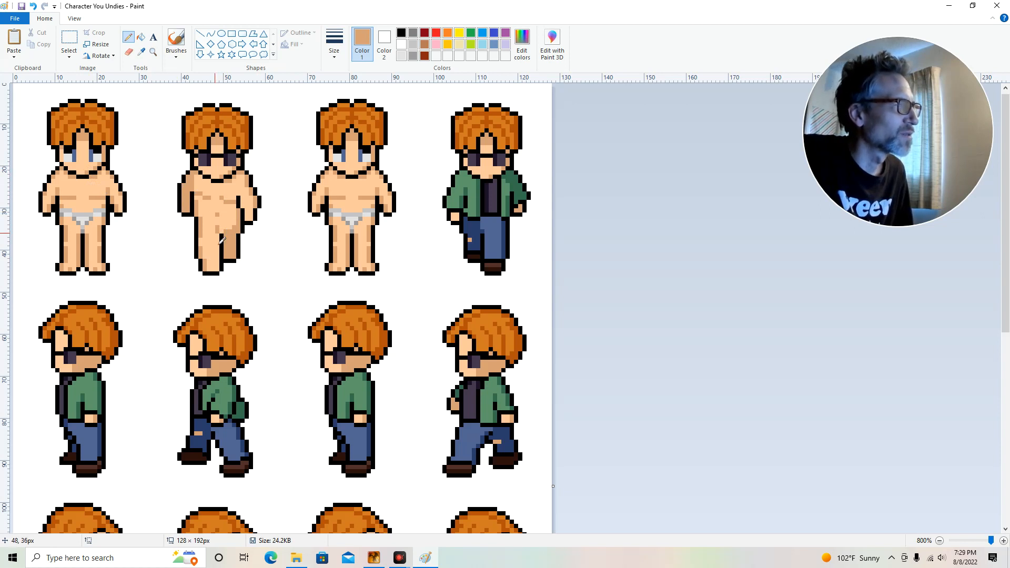
# Paint the second sprite's underwear shape and waistband in the light grey sampled from the first sprite's underwear
pyautogui.click(140, 52)
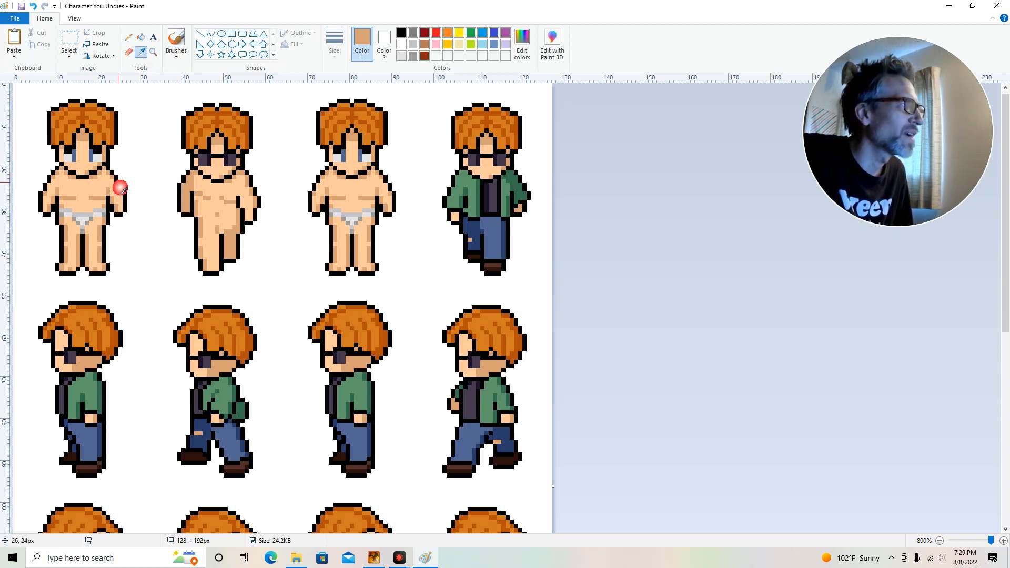
pyautogui.click(85, 225)
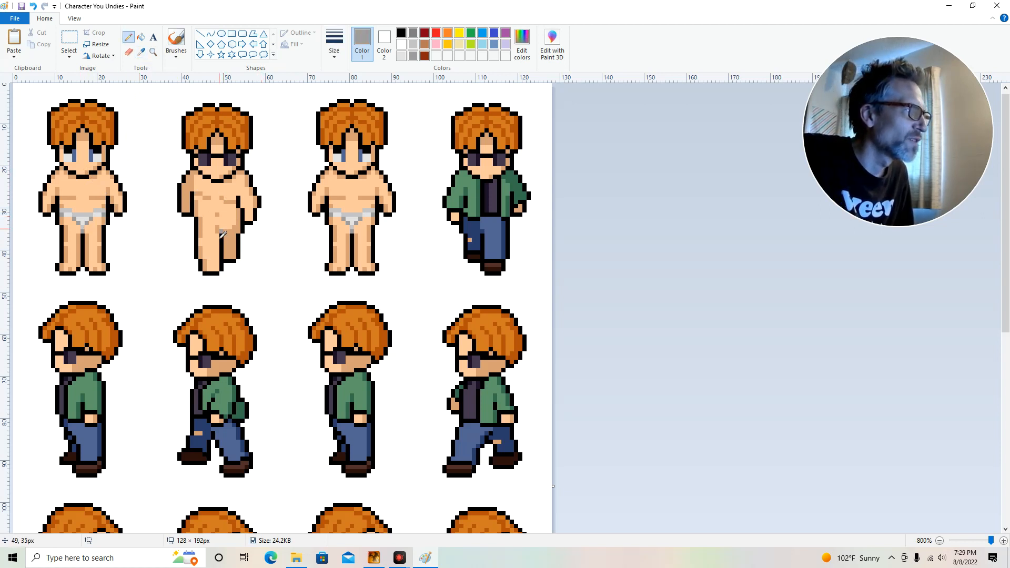
pyautogui.click(141, 52)
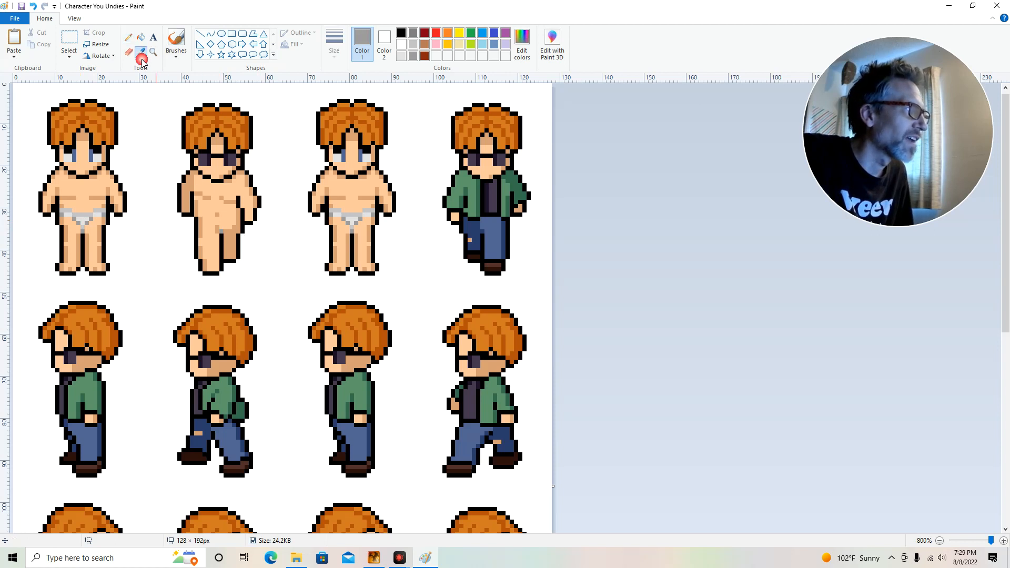
pyautogui.click(84, 224)
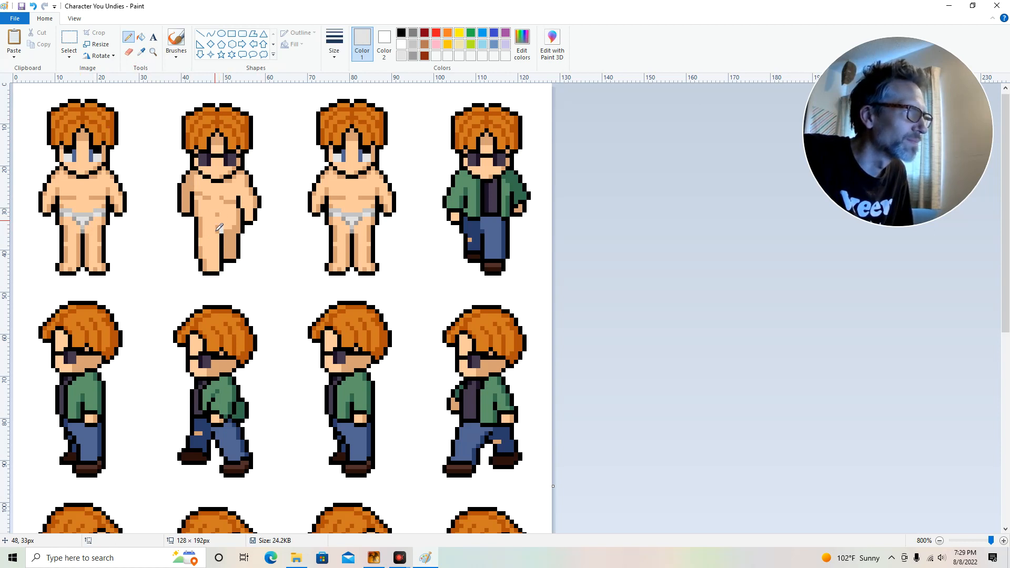
pyautogui.moveTo(221, 227); pyautogui.dragTo(213, 216)
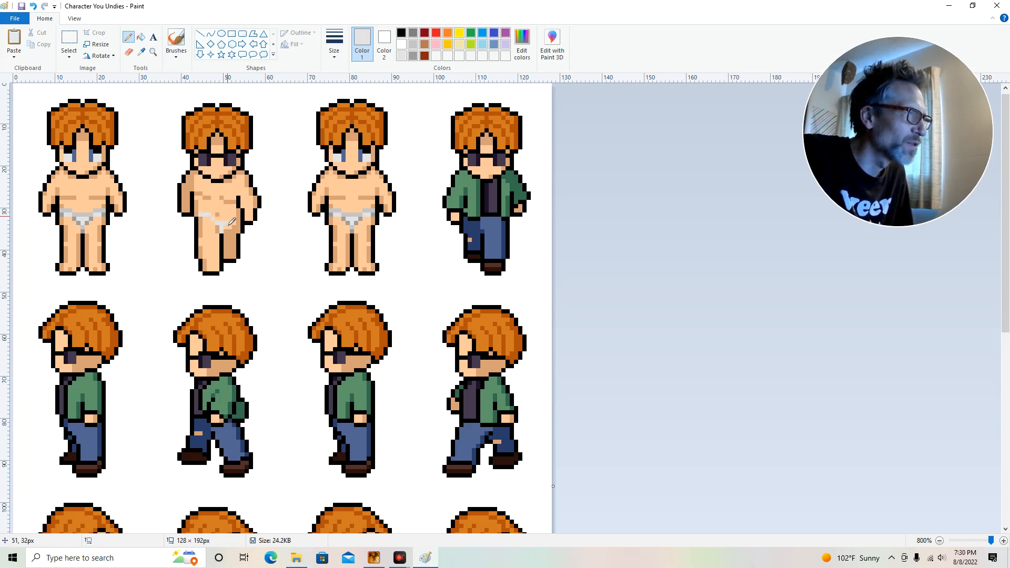
pyautogui.click(237, 217)
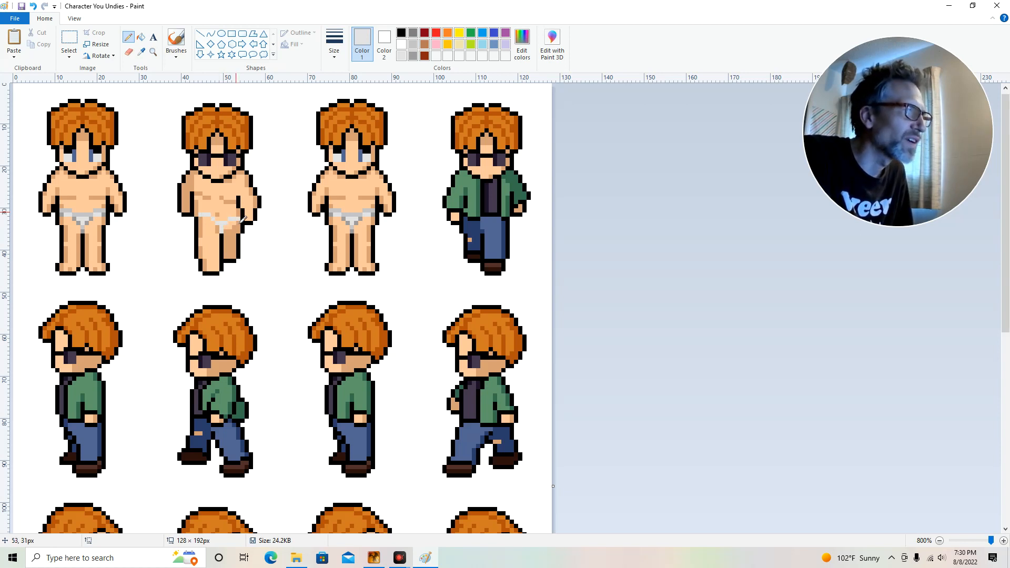
pyautogui.moveTo(237, 214)
pyautogui.mouseDown()
pyautogui.moveTo(214, 215)
pyautogui.moveTo(221, 224)
pyautogui.moveTo(209, 215)
pyautogui.mouseUp()
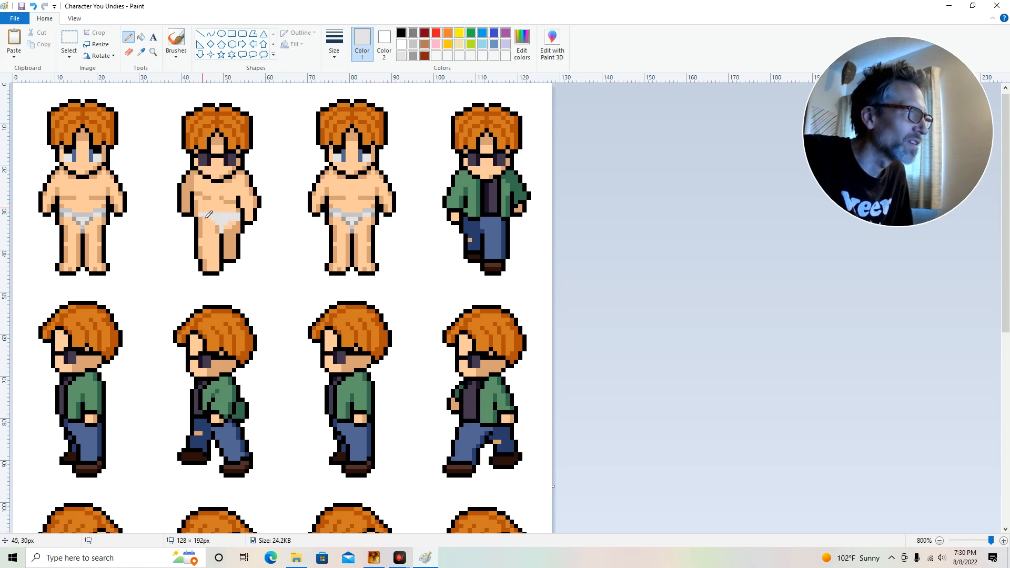
pyautogui.click(200, 215)
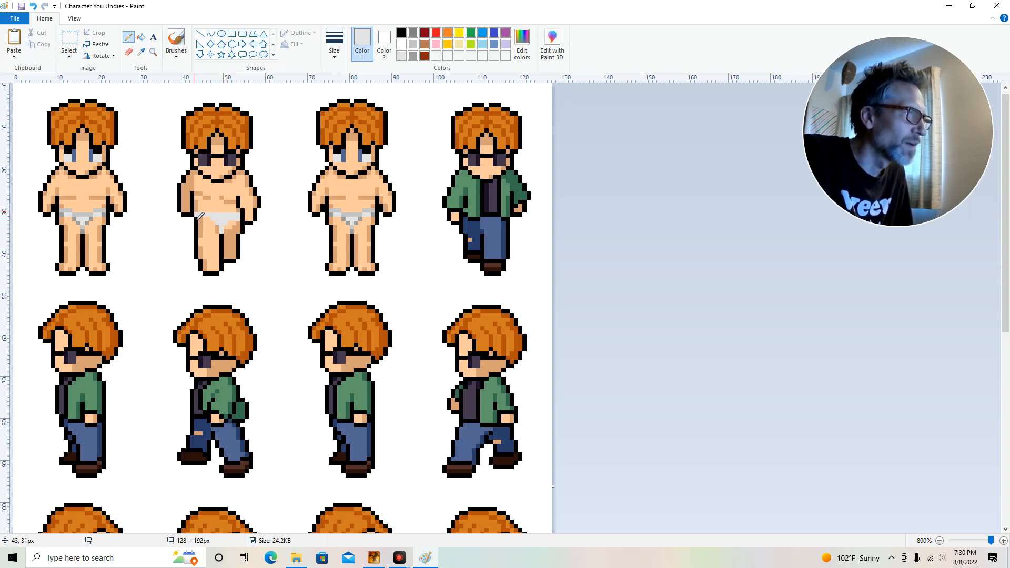
pyautogui.click(203, 212)
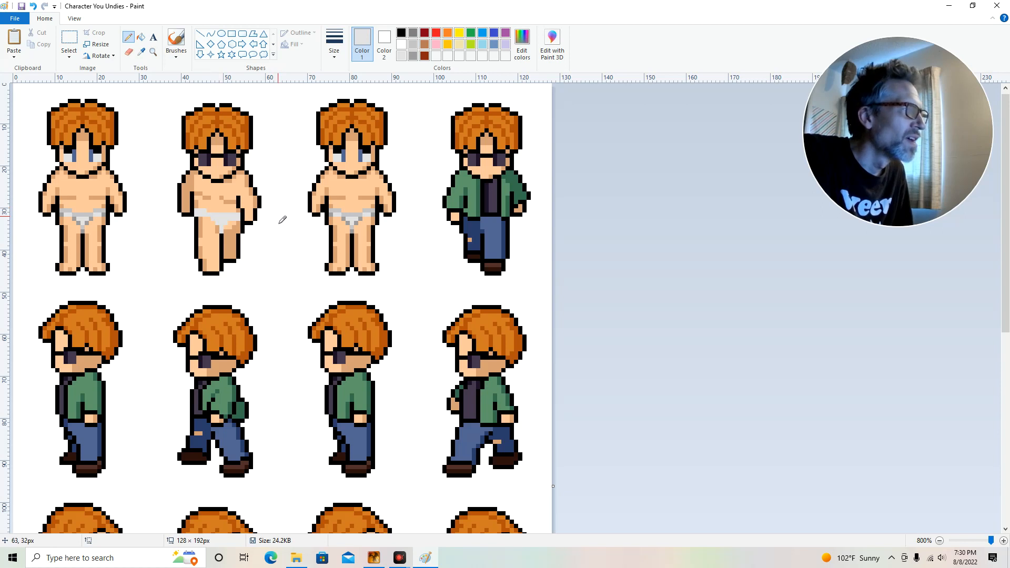
# Draw the second sprite's waistband shading line in the medium grey sampled from the first sprite's underwear
pyautogui.click(141, 51)
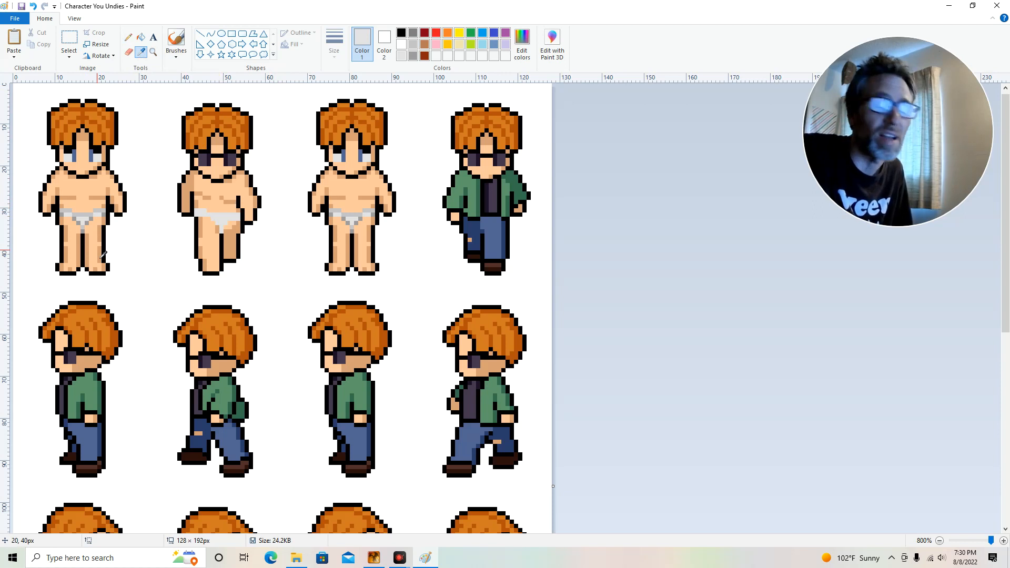
pyautogui.click(85, 217)
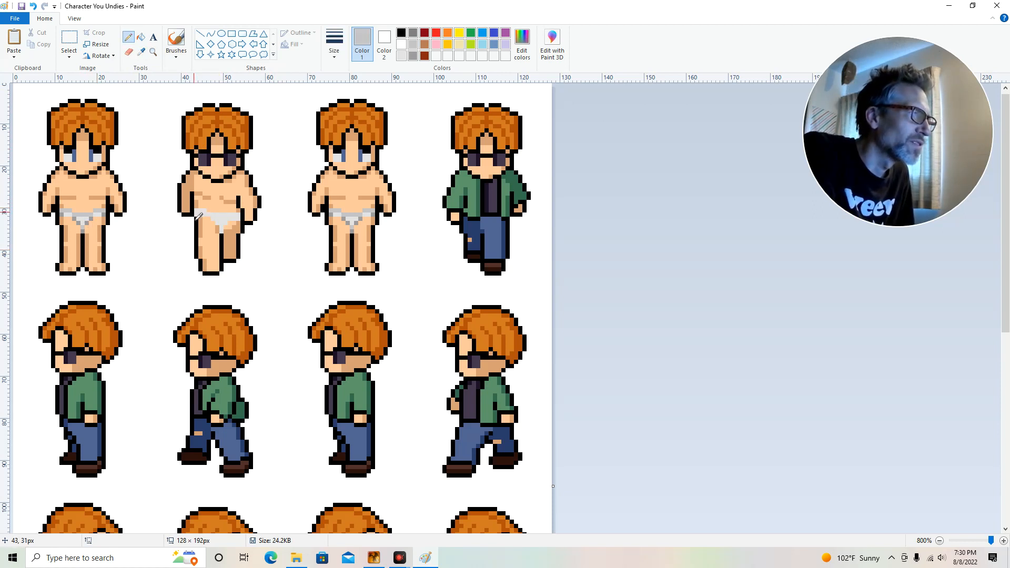
pyautogui.moveTo(198, 213); pyautogui.dragTo(206, 213)
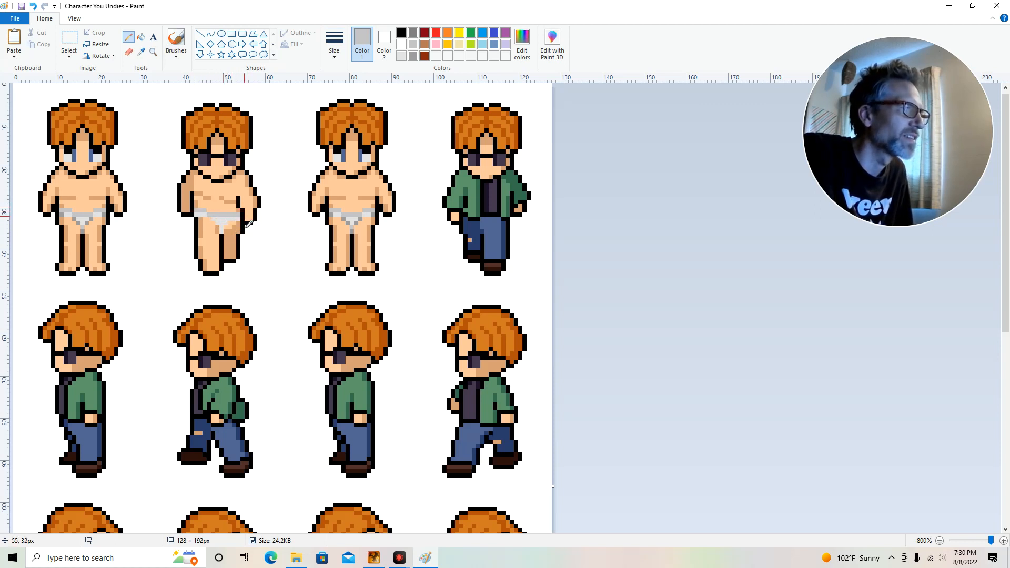
# Shade the lower tip and leg edges of the second sprite's underwear with medium and dark greys sampled from the first sprite
pyautogui.click(141, 52)
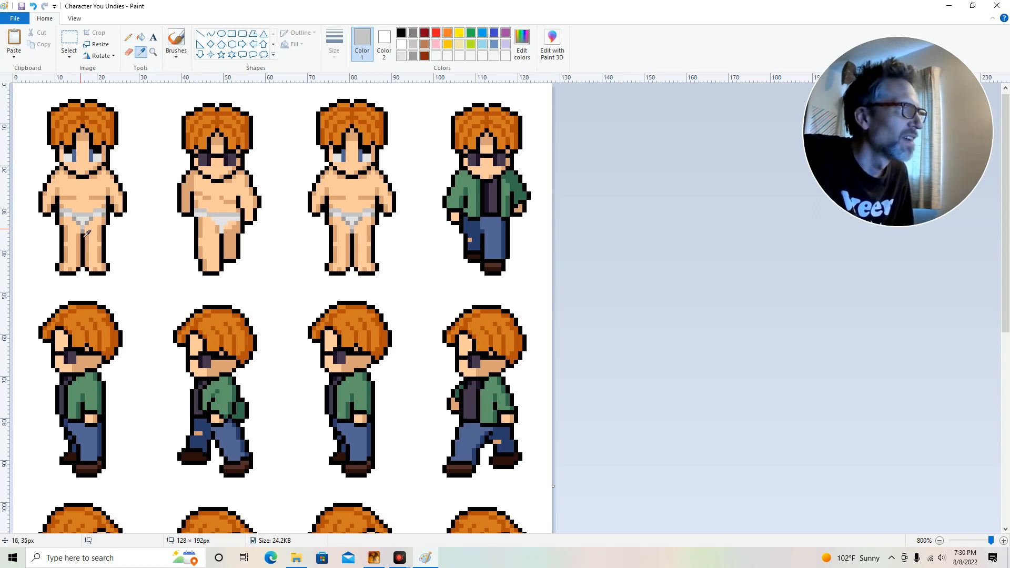
pyautogui.click(84, 237)
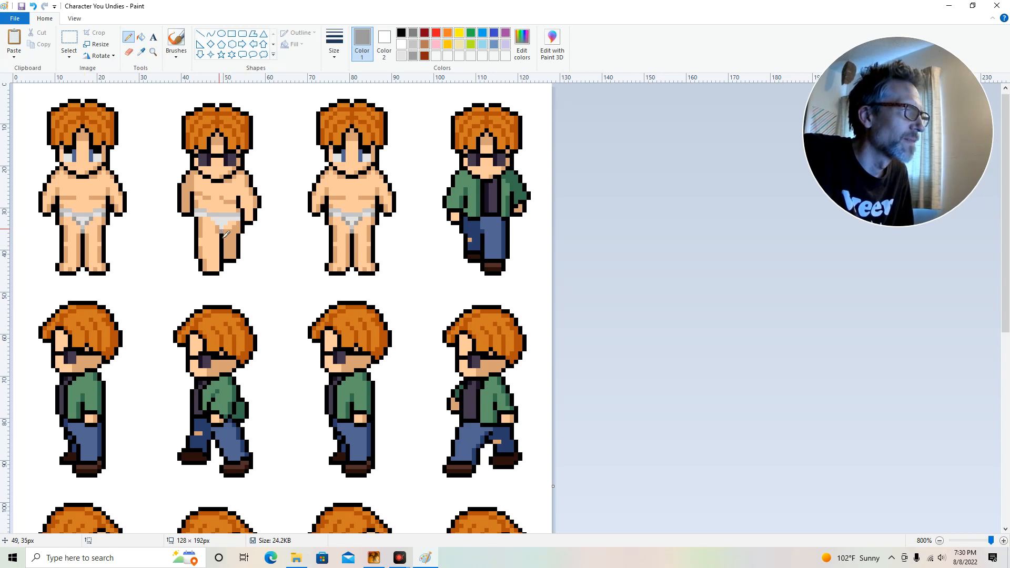
pyautogui.click(141, 52)
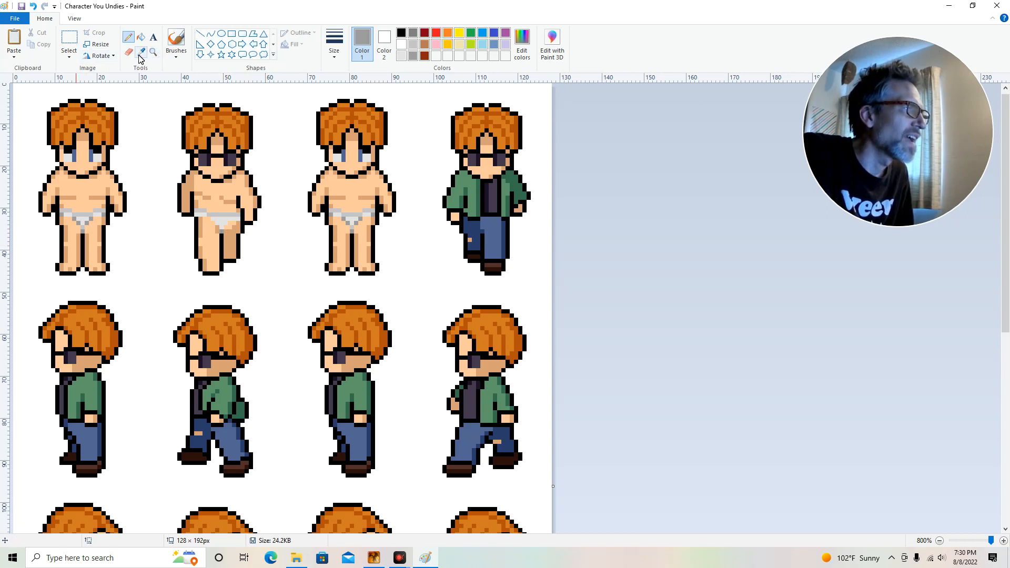
pyautogui.click(84, 232)
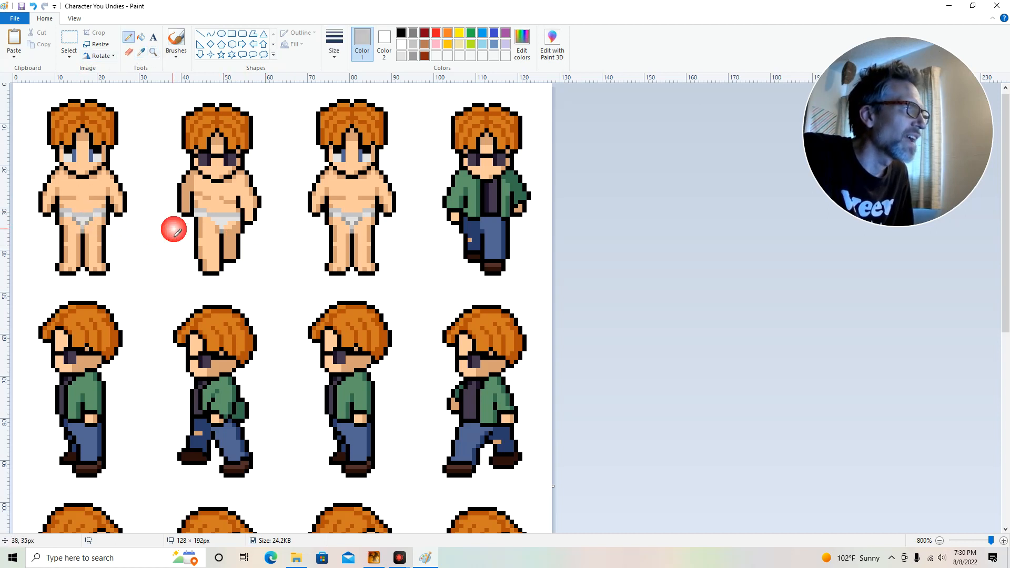
pyautogui.click(215, 233)
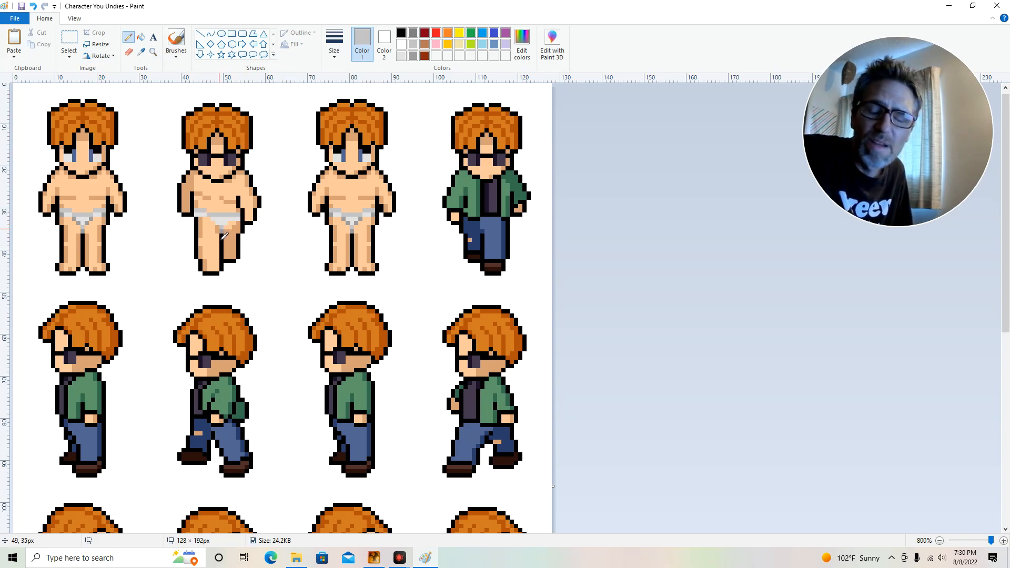
pyautogui.click(141, 52)
pyautogui.click(81, 226)
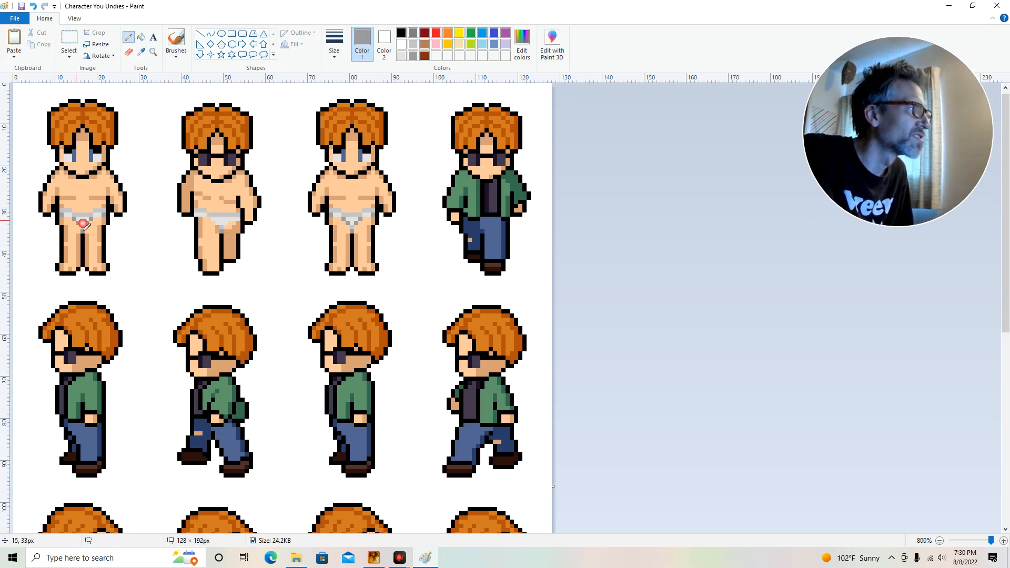
pyautogui.click(216, 223)
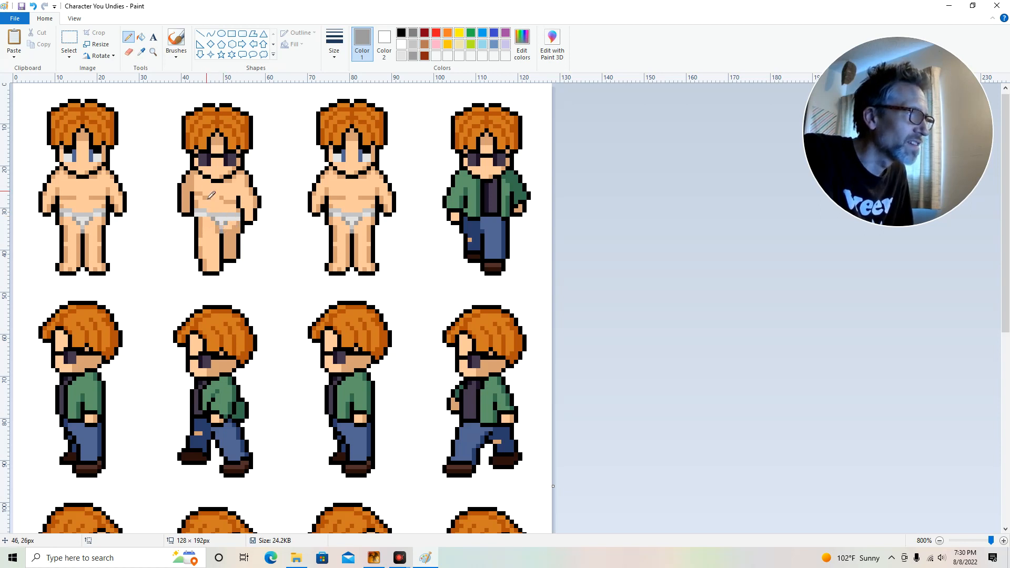
# Refine the shading on the second sprite's underwear using medium and dark greys sampled from the existing underwear
pyautogui.click(141, 52)
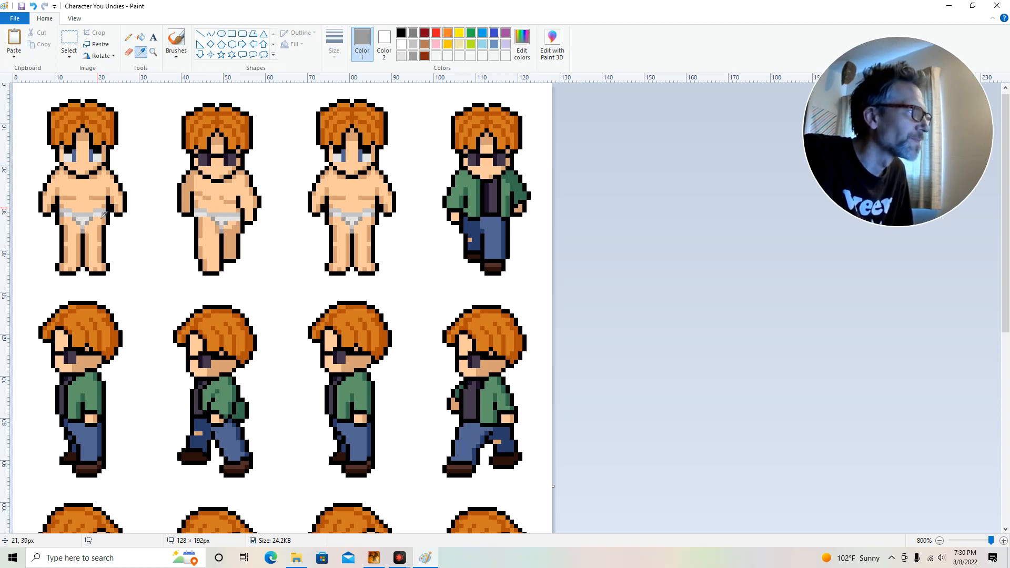
pyautogui.click(102, 214)
pyautogui.click(241, 199)
pyautogui.click(141, 52)
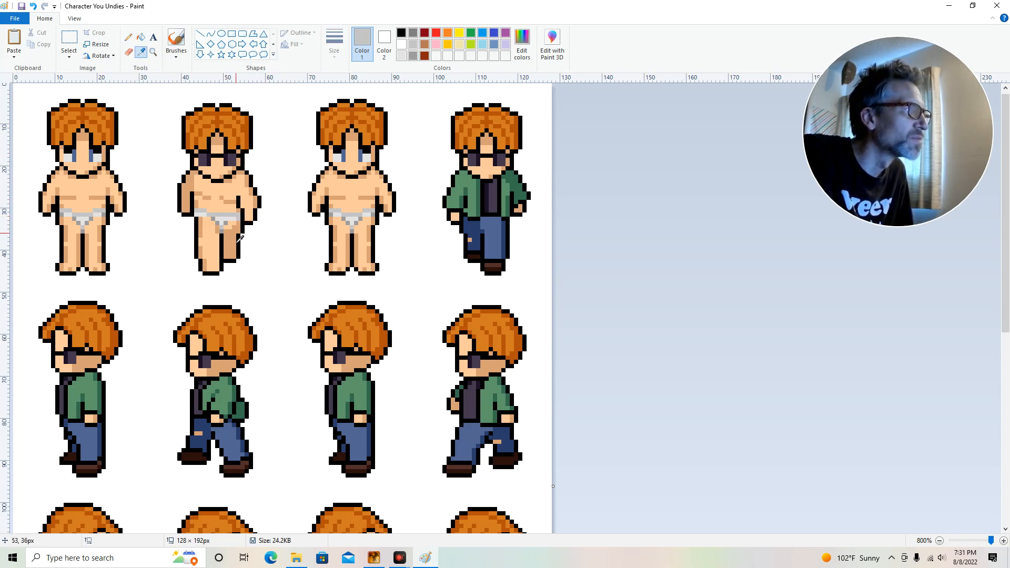
pyautogui.click(230, 225)
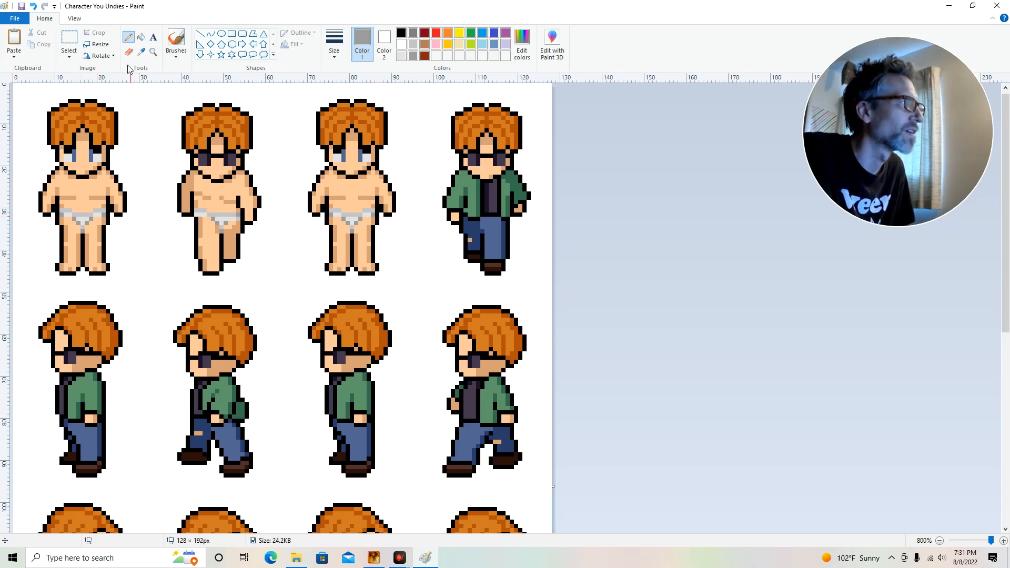
# Fill both sunglass lenses of the second front-facing sprite with the eye white sampled from the first sprite
pyautogui.click(141, 52)
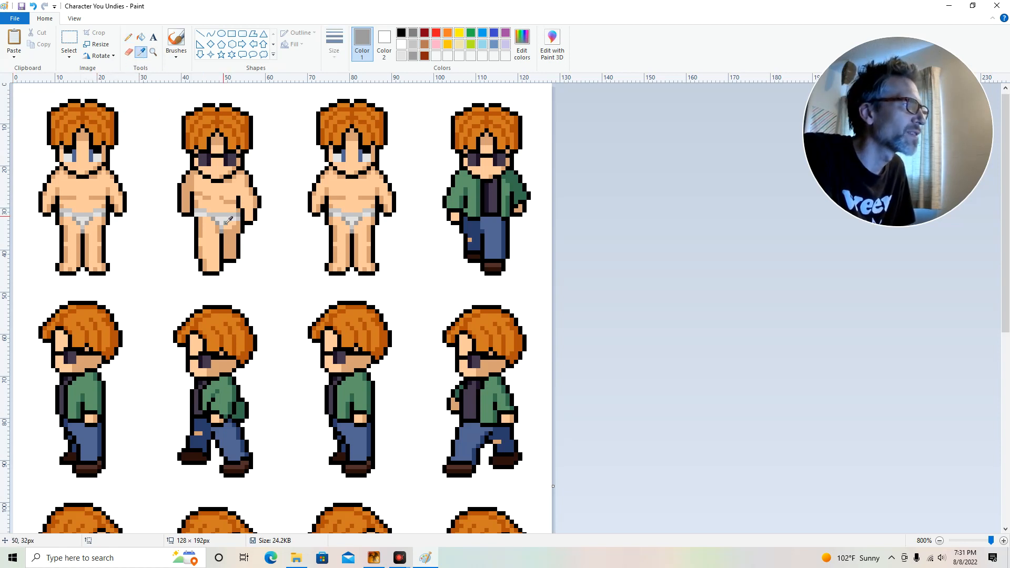
pyautogui.click(67, 158)
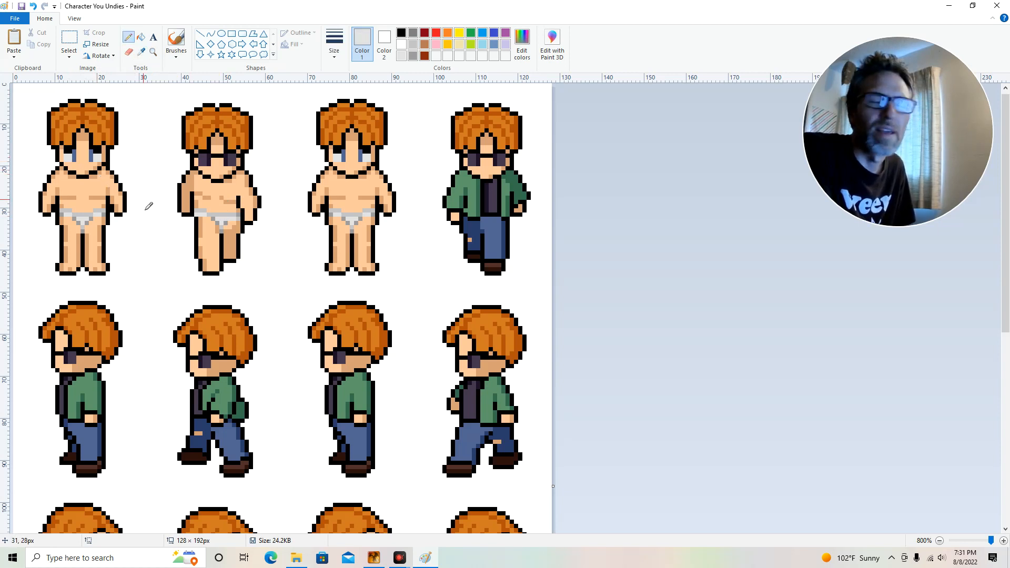
pyautogui.click(140, 37)
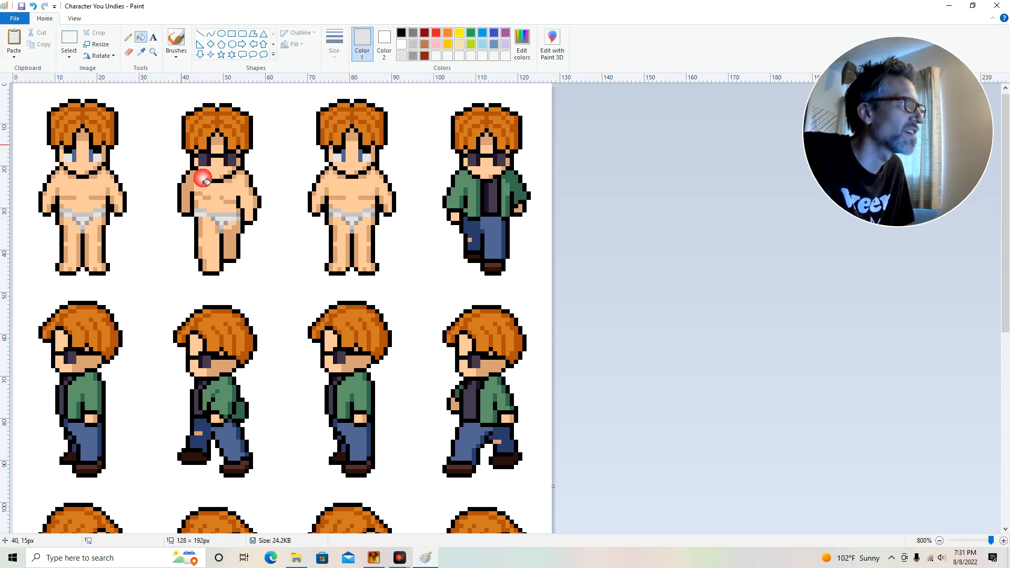
pyautogui.click(204, 159)
pyautogui.click(234, 165)
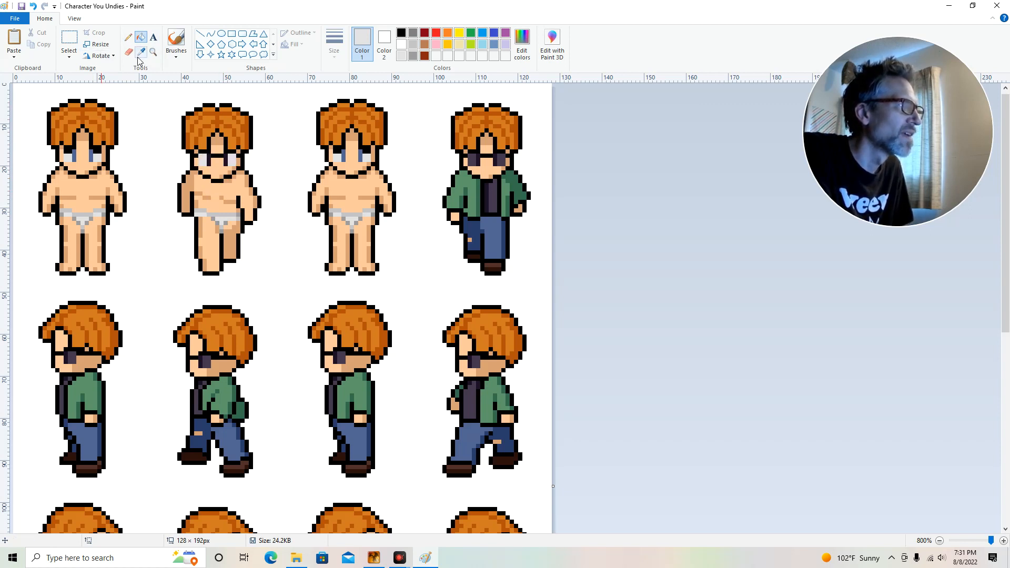
# Paint blue irises on the second front-facing sprite using the blue sampled from the first sprite's eyes
pyautogui.click(141, 51)
pyautogui.click(53, 180)
pyautogui.click(73, 160)
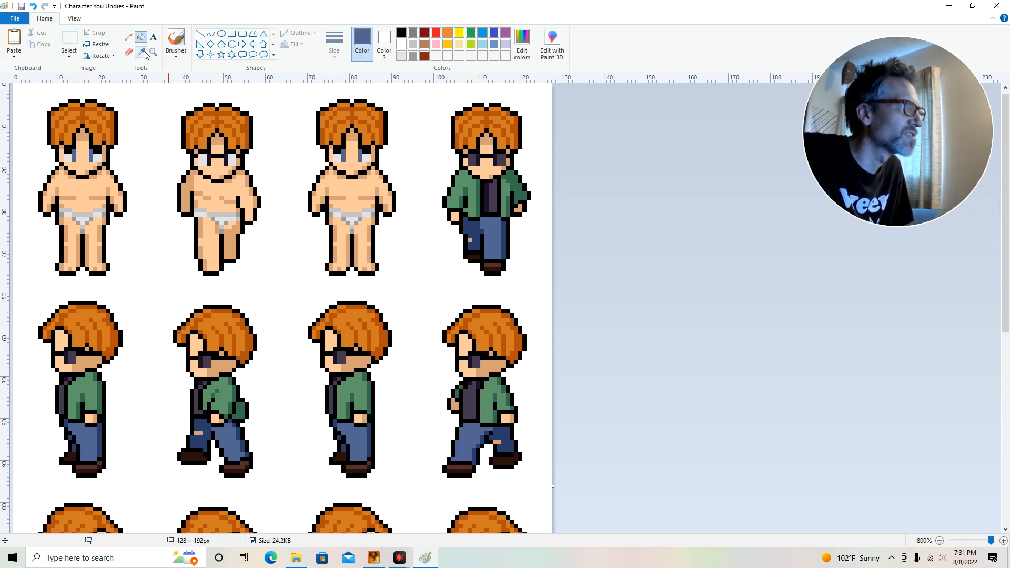
pyautogui.click(129, 36)
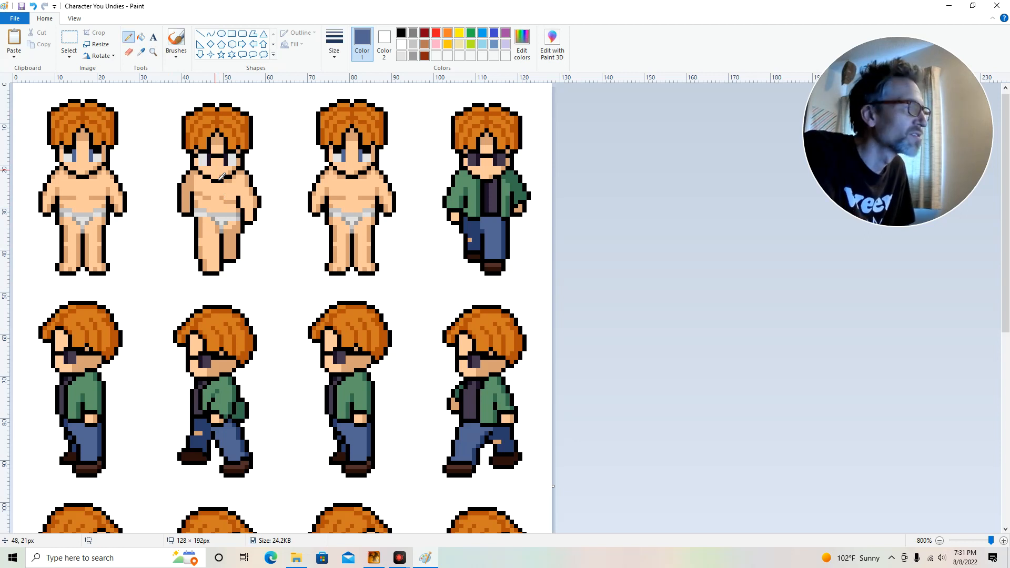
# Replace the second sprite's glasses bridge with sampled light and shadow skin tones, and redraw its upper eyelids in black
pyautogui.click(141, 52)
pyautogui.click(215, 175)
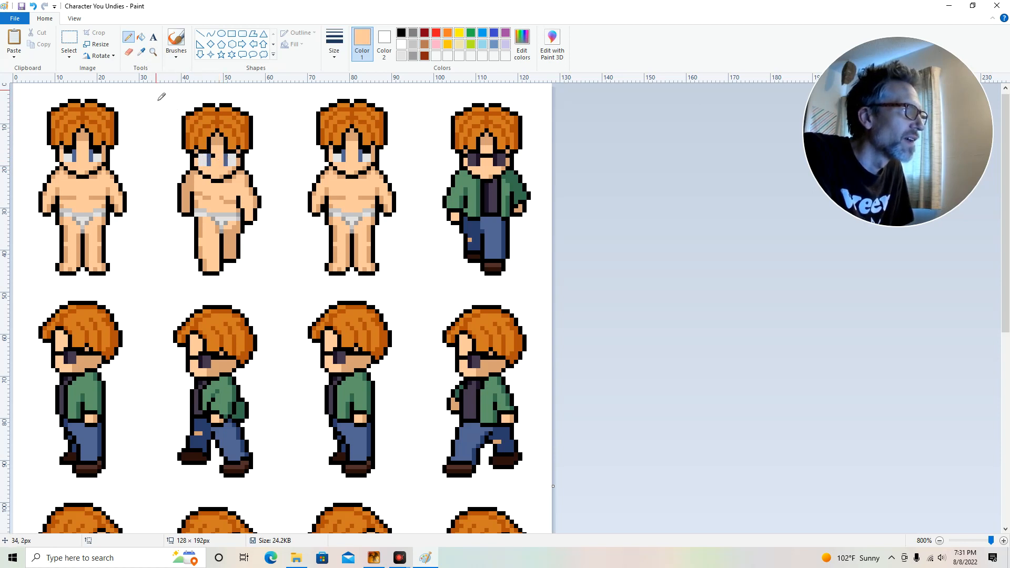
pyautogui.click(141, 51)
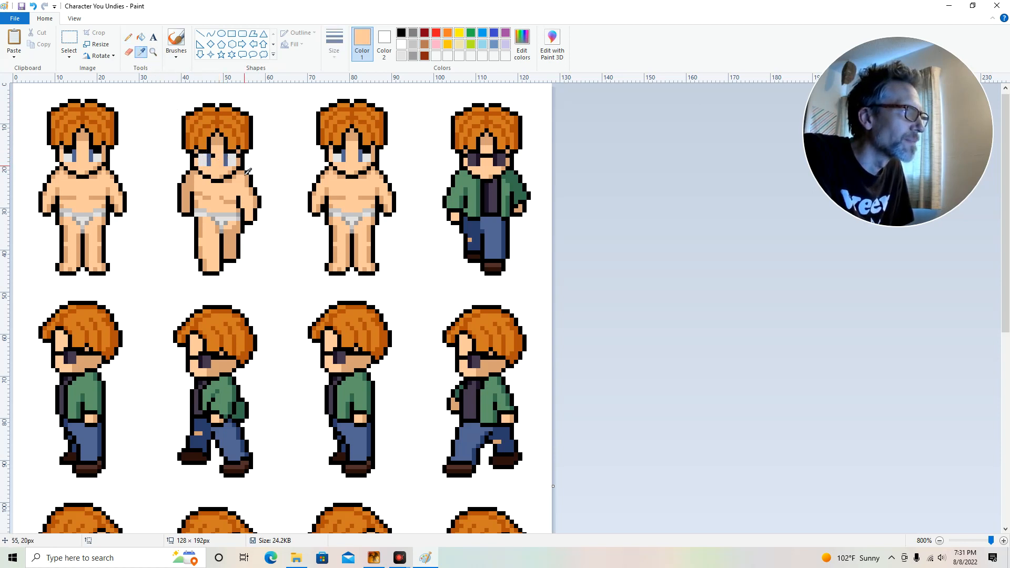
pyautogui.click(242, 167)
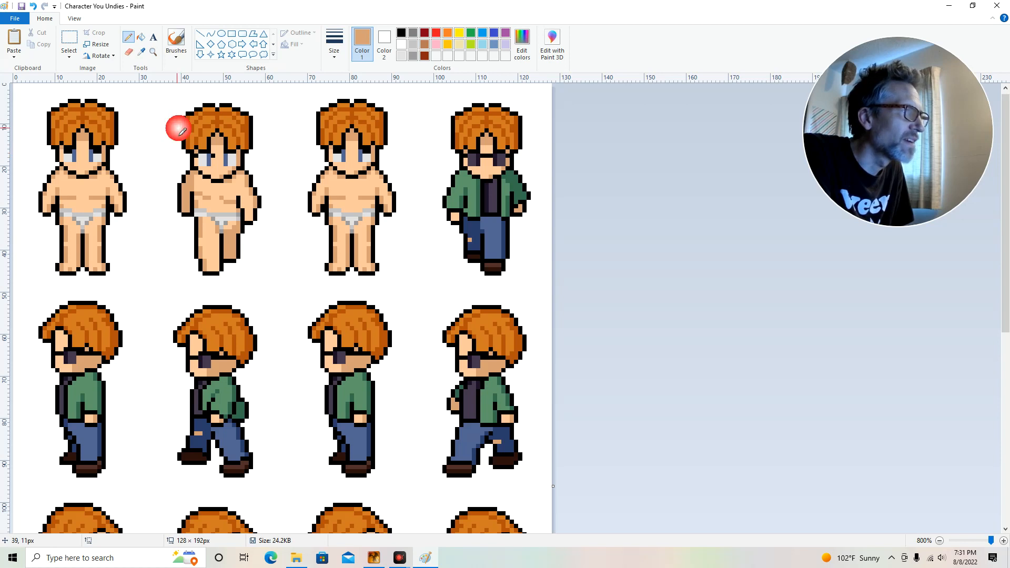
pyautogui.click(142, 53)
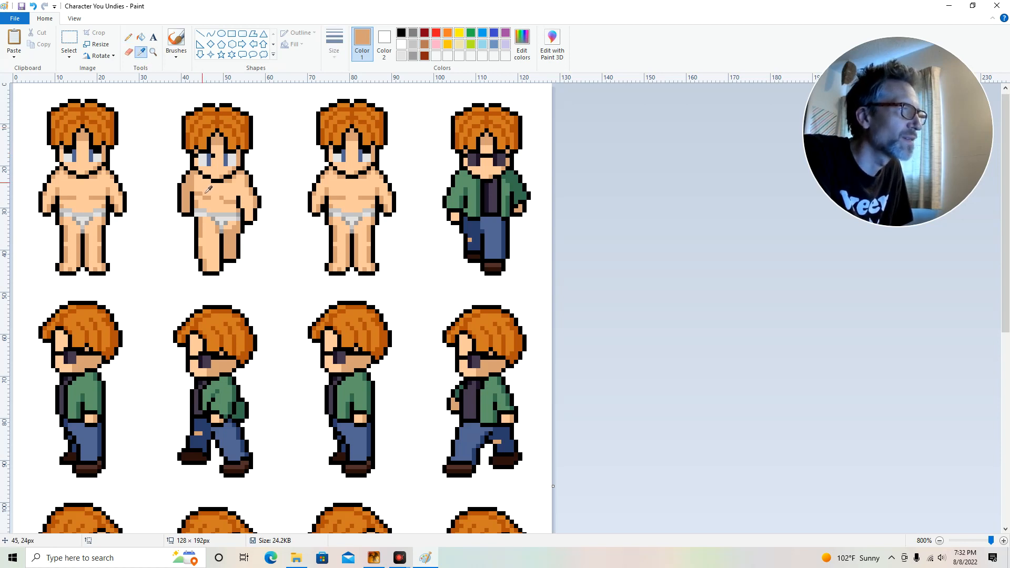
pyautogui.click(208, 189)
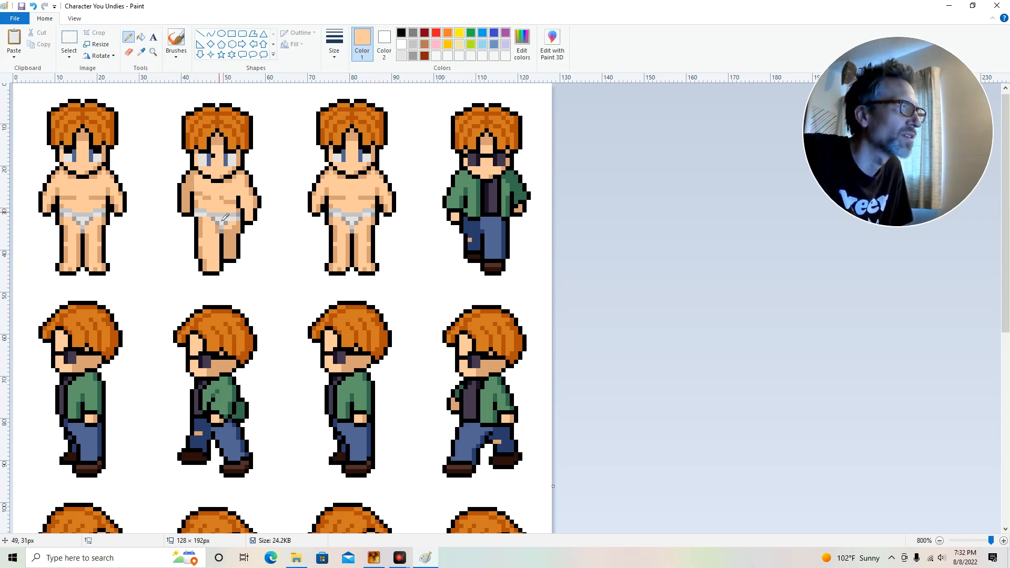
pyautogui.click(213, 159)
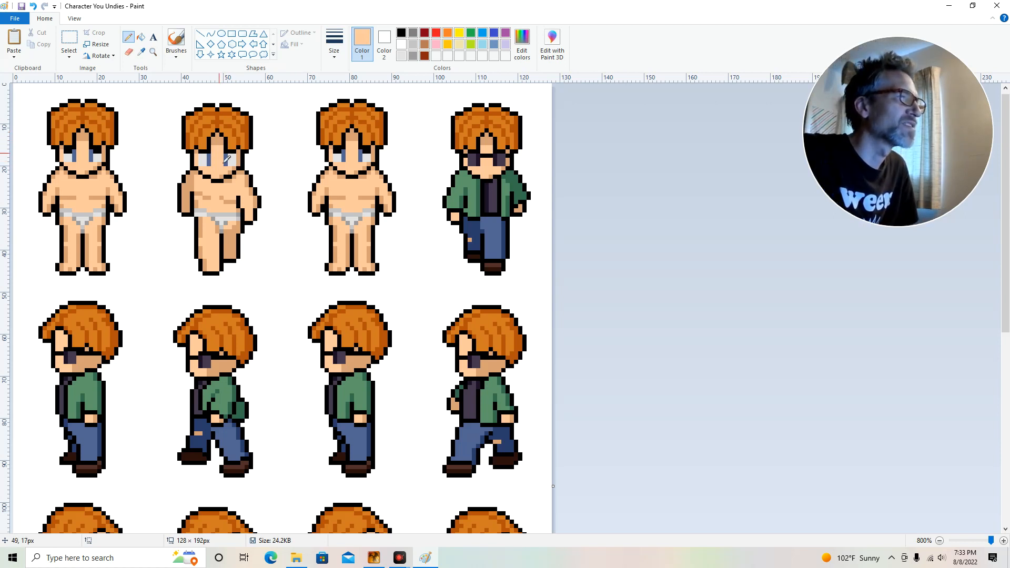
pyautogui.click(401, 33)
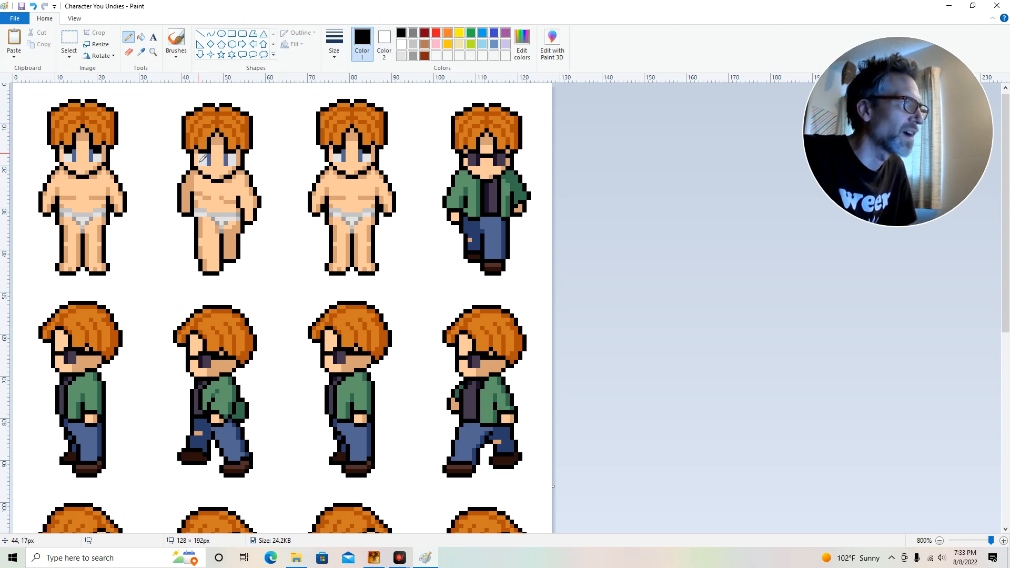
pyautogui.click(216, 154)
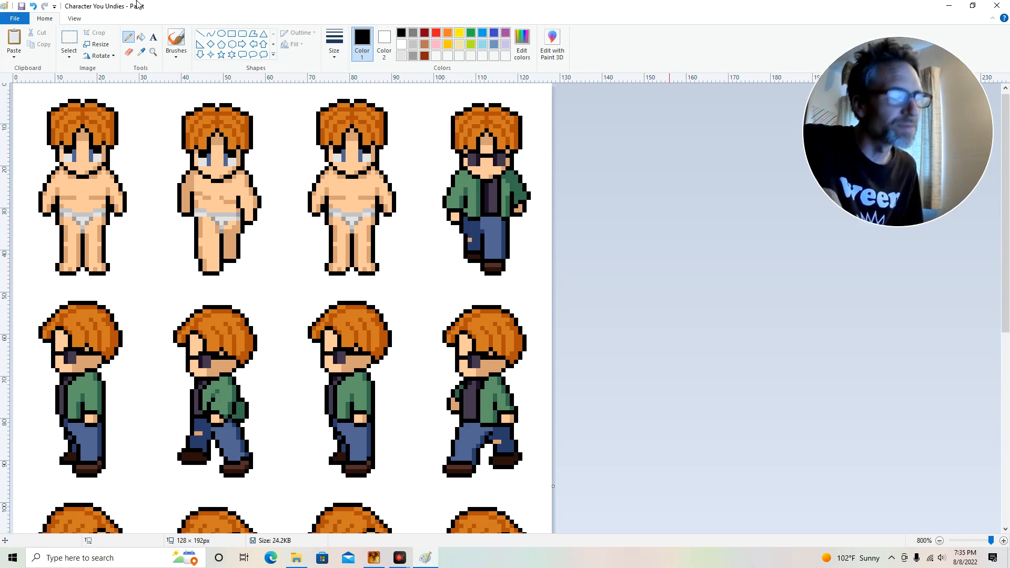
# Paint eyebrow pixels above the eyes of the first three front-facing sprites in dark orange sampled from the first sprite's hair
pyautogui.click(142, 52)
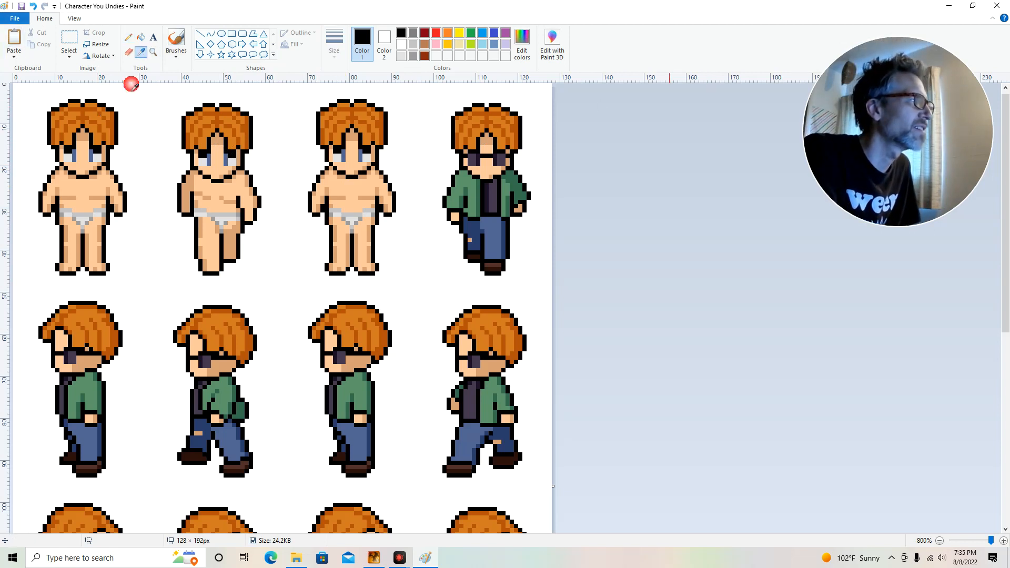
pyautogui.click(113, 129)
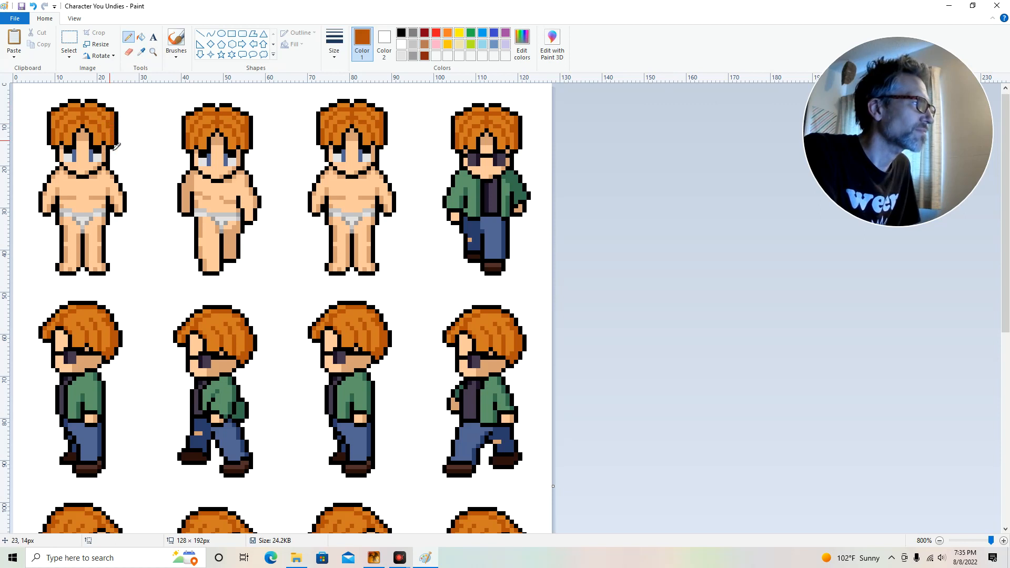
pyautogui.click(69, 148)
pyautogui.click(98, 147)
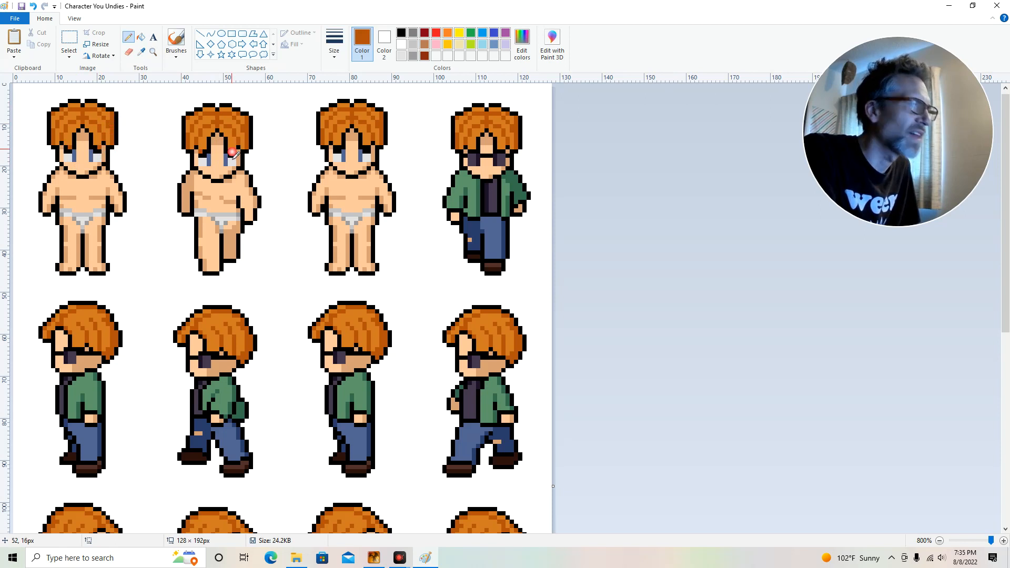
pyautogui.click(359, 145)
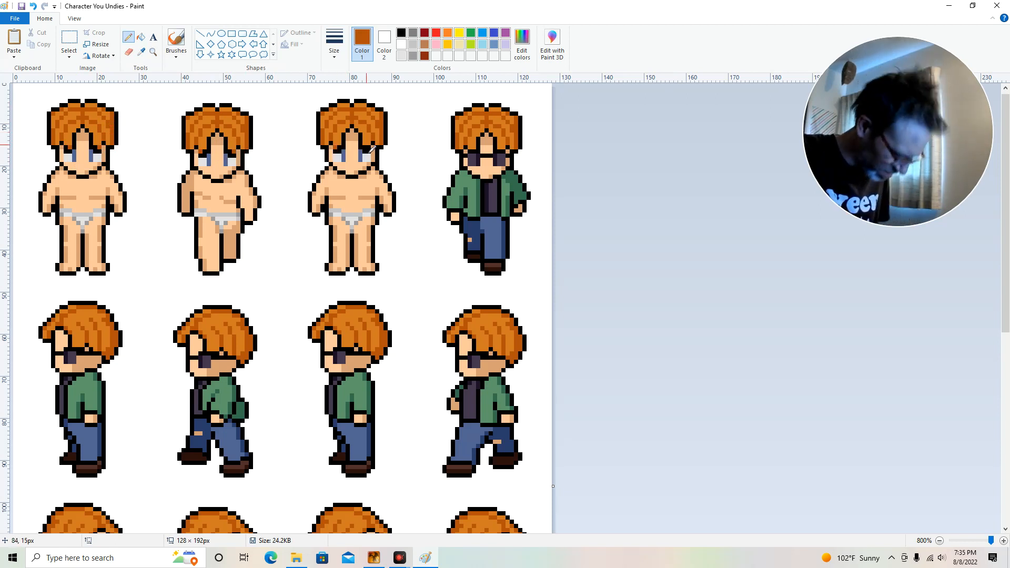
pyautogui.click(362, 144)
pyautogui.click(368, 148)
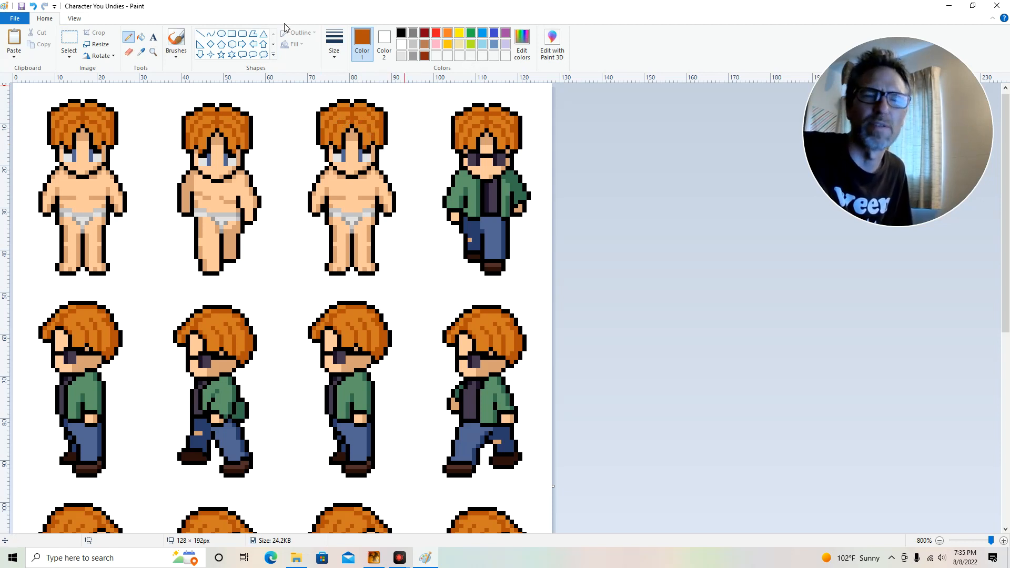
# Copy the second front-facing sprite, flip the copy horizontally, and place it over the clothed fourth sprite in the same row
pyautogui.click(69, 39)
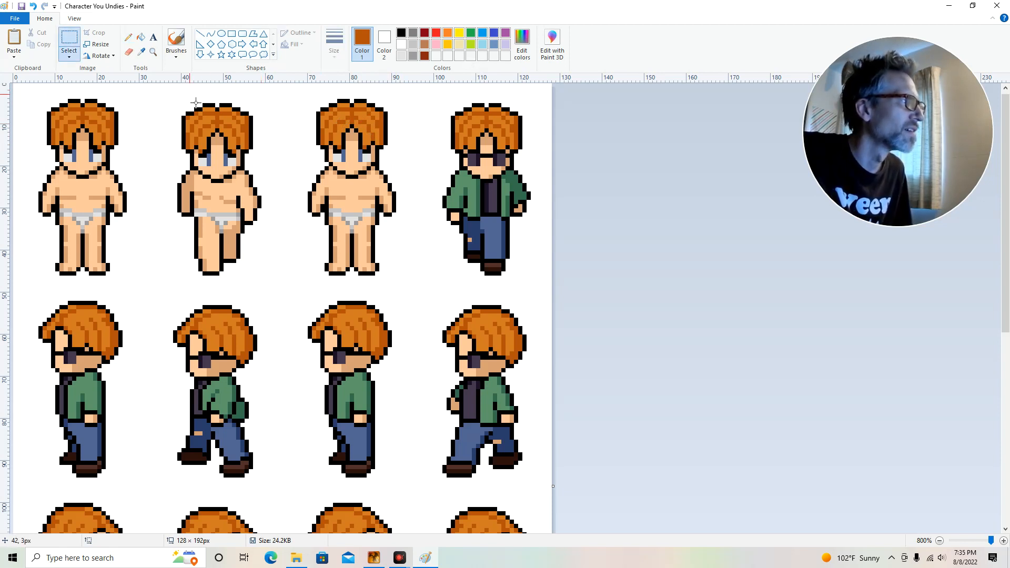
pyautogui.moveTo(175, 104)
pyautogui.mouseDown()
pyautogui.moveTo(225, 136)
pyautogui.moveTo(279, 197)
pyautogui.moveTo(270, 275)
pyautogui.mouseUp()
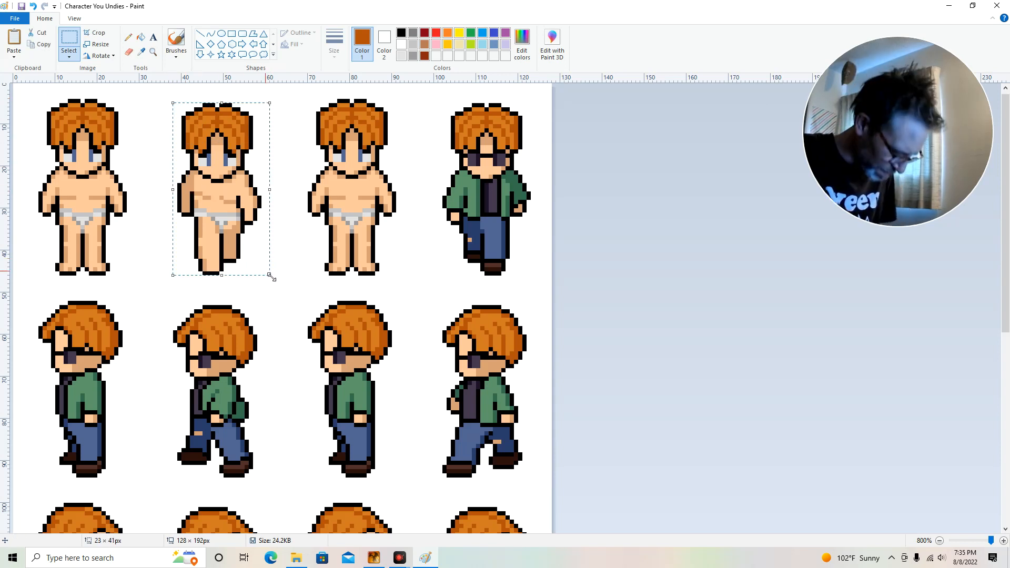
pyautogui.hotkey('ctrl', 'c')
pyautogui.hotkey('ctrl', 'v')
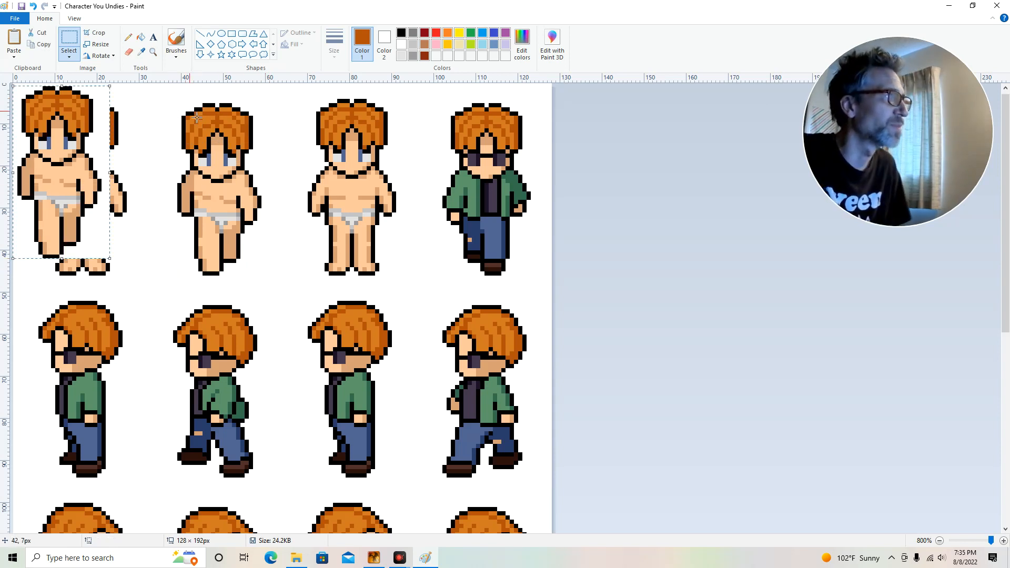
pyautogui.click(100, 56)
pyautogui.click(132, 115)
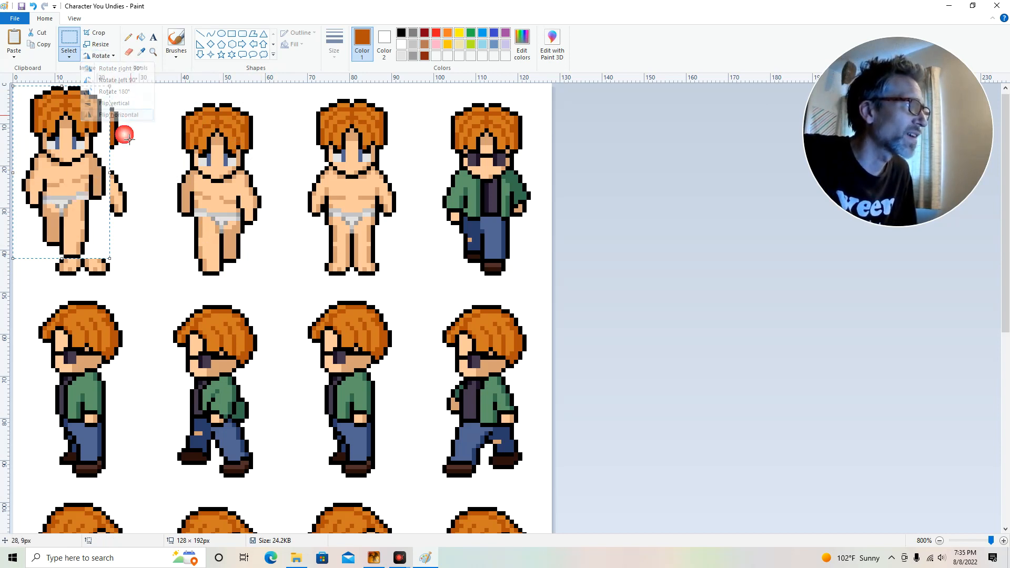
pyautogui.moveTo(96, 180); pyautogui.dragTo(509, 199)
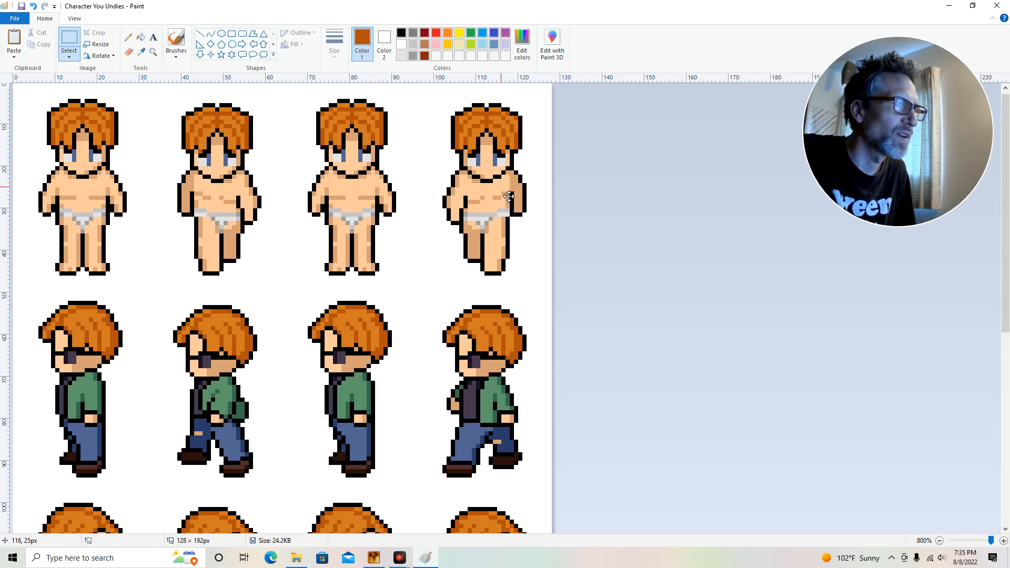
pyautogui.click(418, 298)
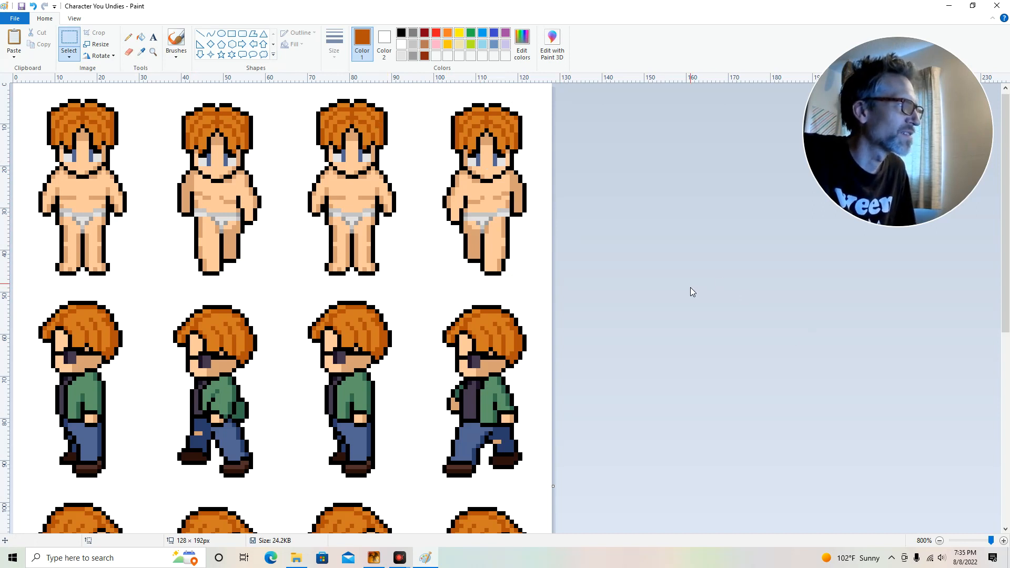
# Fill the jacket, shirt and near trouser leg of the second row's first sprite with the light skin tone sampled from the first row
pyautogui.scroll(-4, 690, 287)
pyautogui.scroll(2, 690, 287)
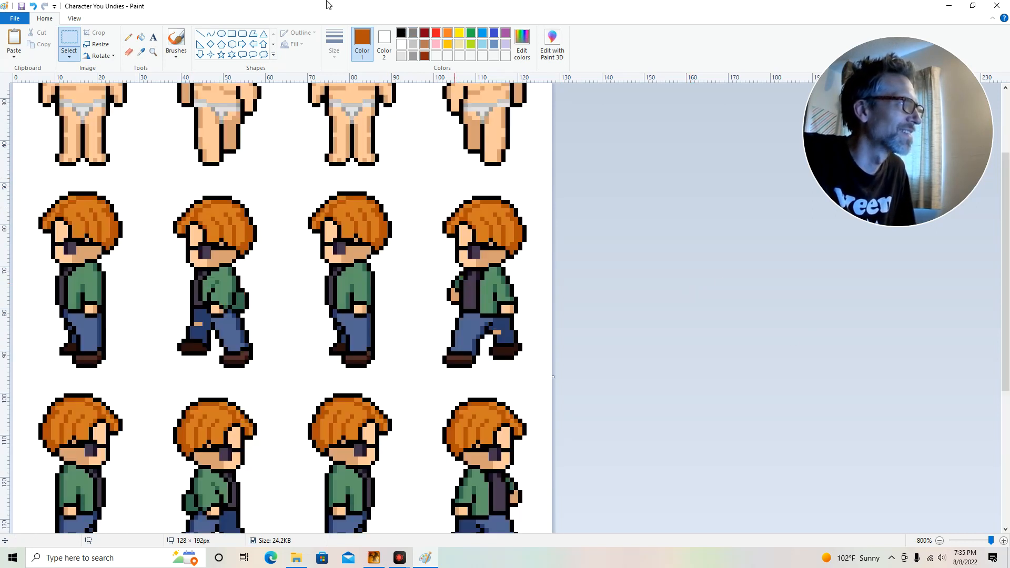
pyautogui.click(141, 51)
pyautogui.click(95, 100)
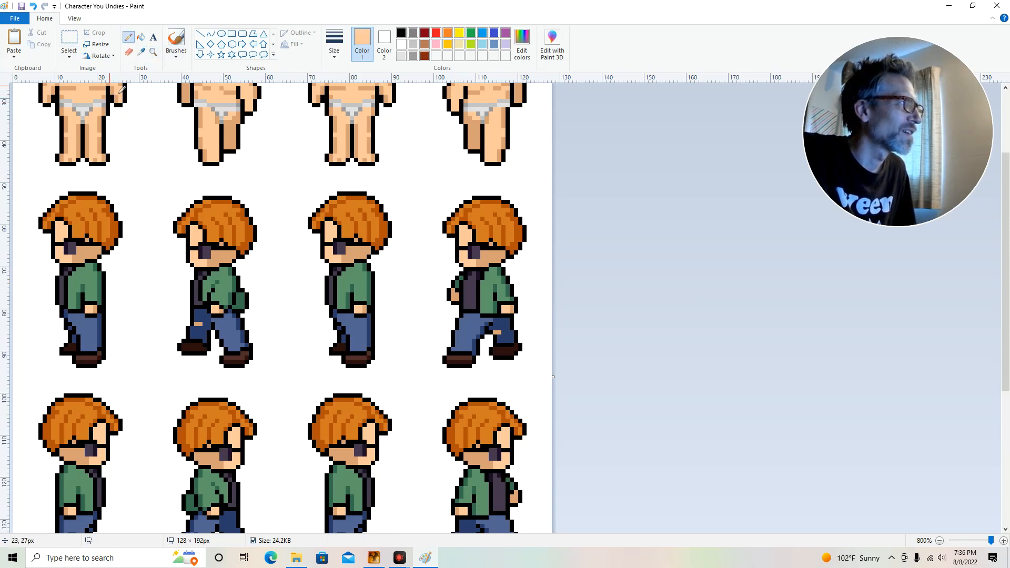
pyautogui.click(141, 37)
pyautogui.click(89, 289)
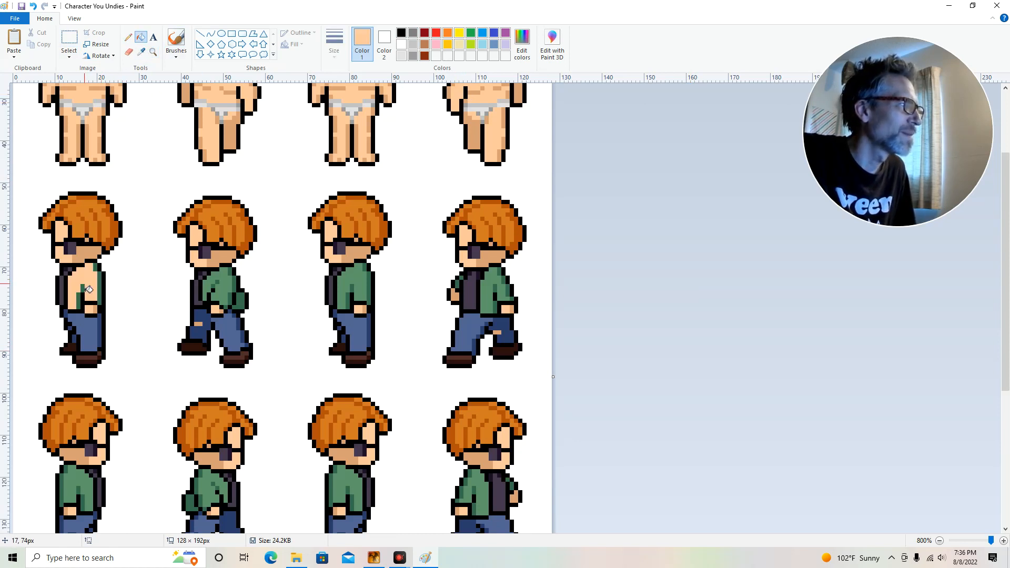
pyautogui.click(58, 290)
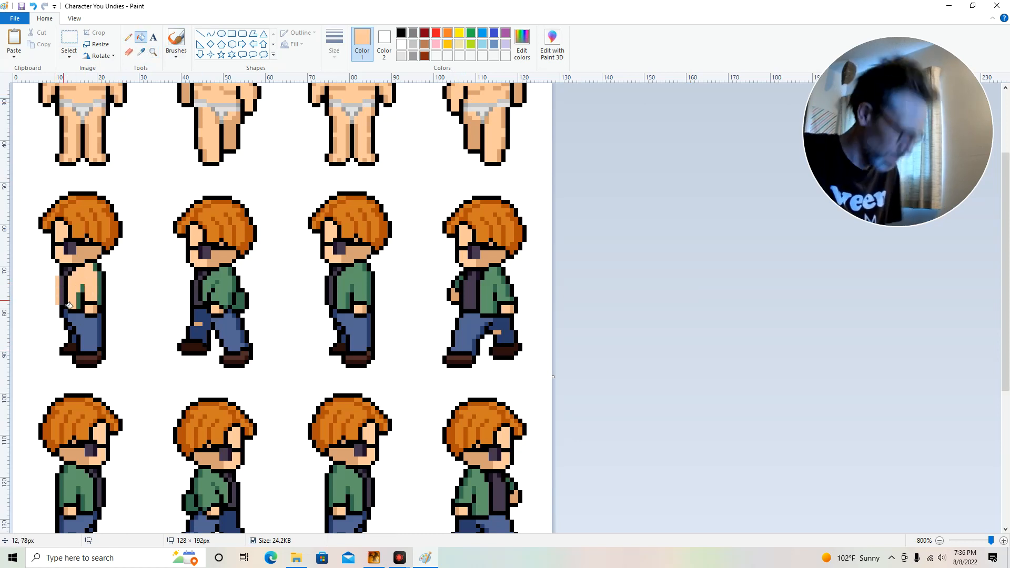
pyautogui.hotkey('ctrl', 'z')
pyautogui.click(90, 321)
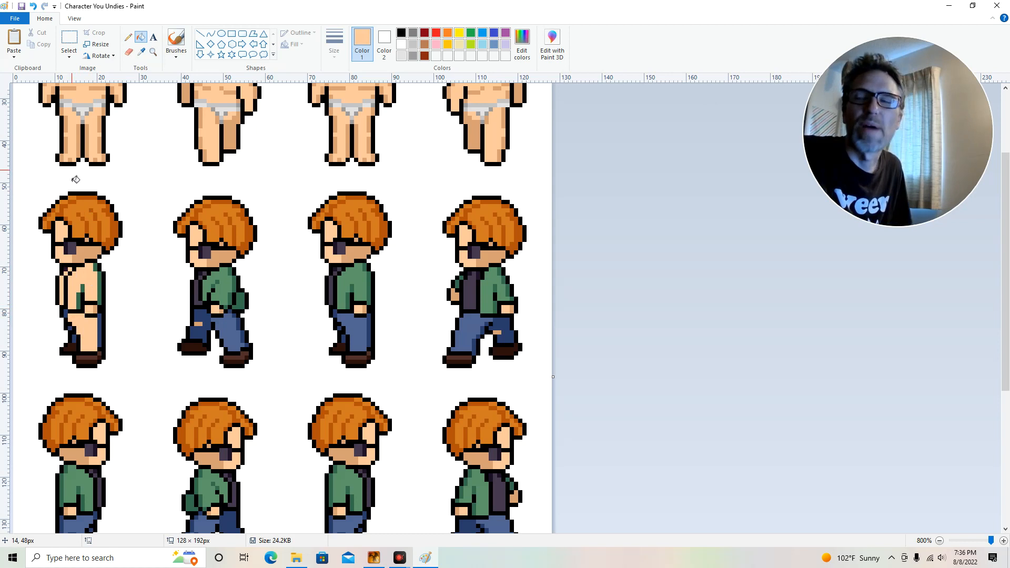
# Paint over the jacket's front edge and sleeve shading on the first side-facing sprite's torso with the light skin tone
pyautogui.click(128, 36)
pyautogui.click(74, 269)
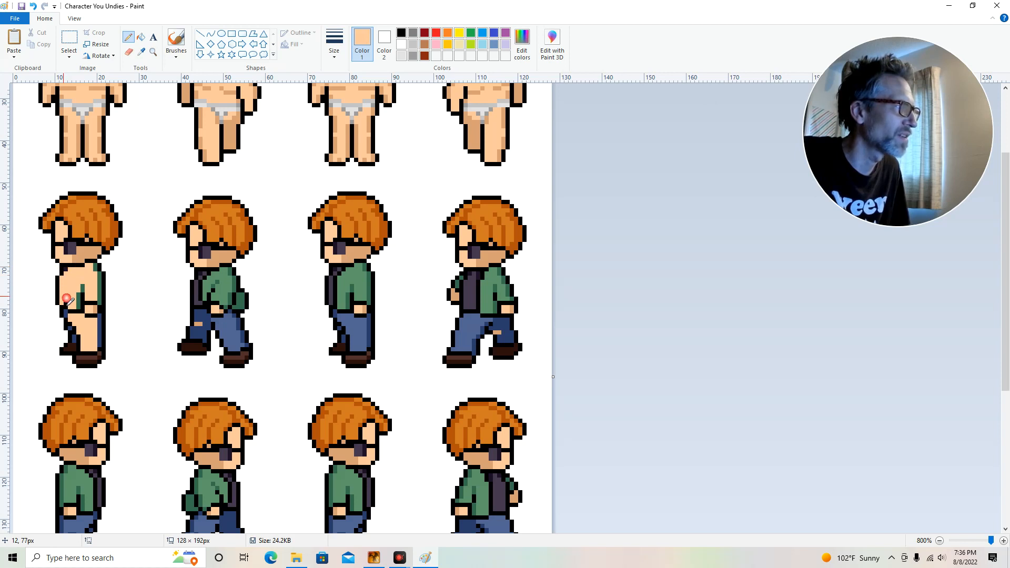
pyautogui.click(87, 281)
pyautogui.moveTo(79, 297); pyautogui.dragTo(80, 303)
pyautogui.click(84, 308)
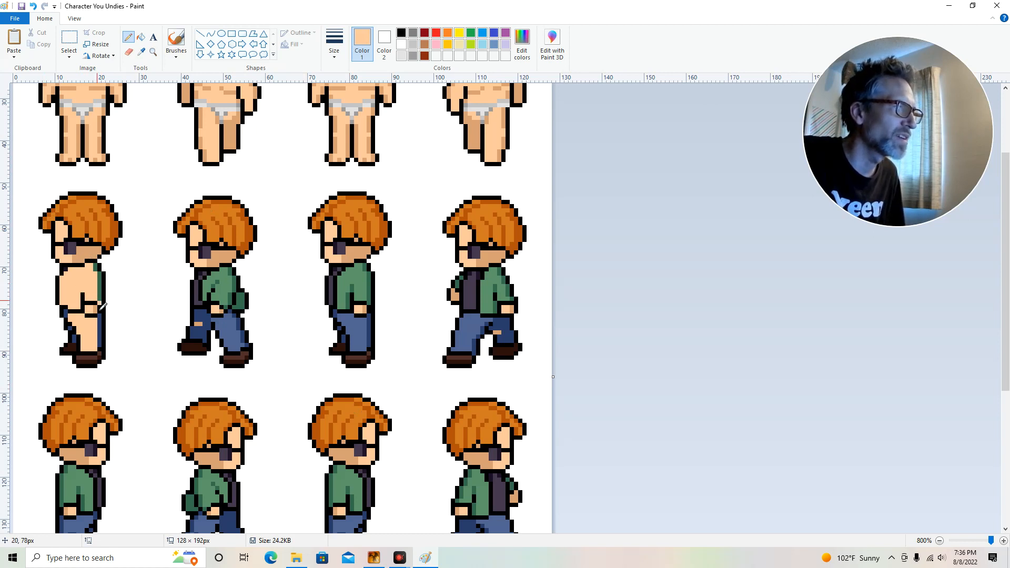
# Cover the remaining green along the first side-facing sprite's back and the cuff line above its hand with the light skin tone
pyautogui.click(96, 273)
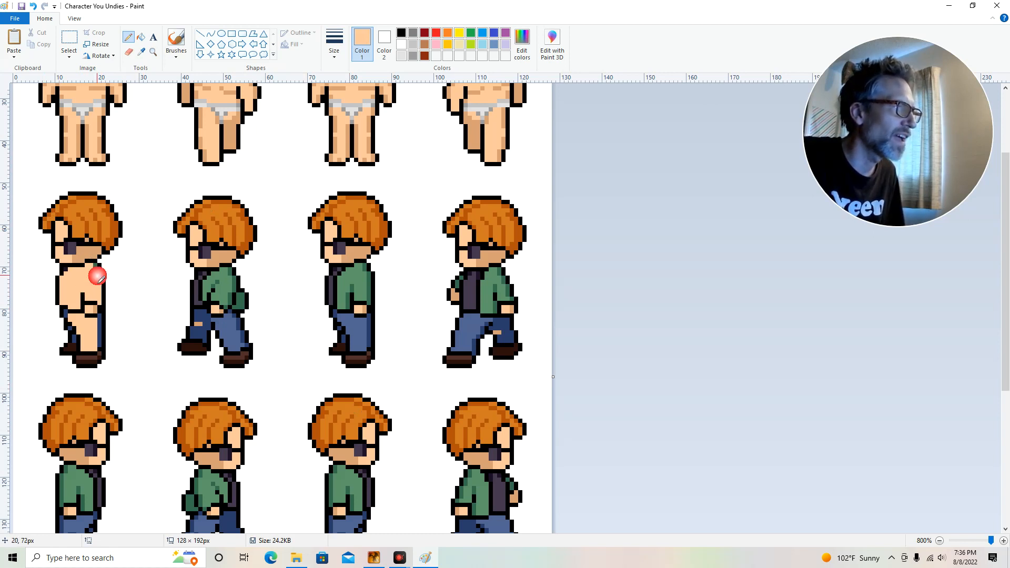
pyautogui.click(98, 273)
pyautogui.click(95, 266)
pyautogui.click(88, 303)
pyautogui.click(92, 303)
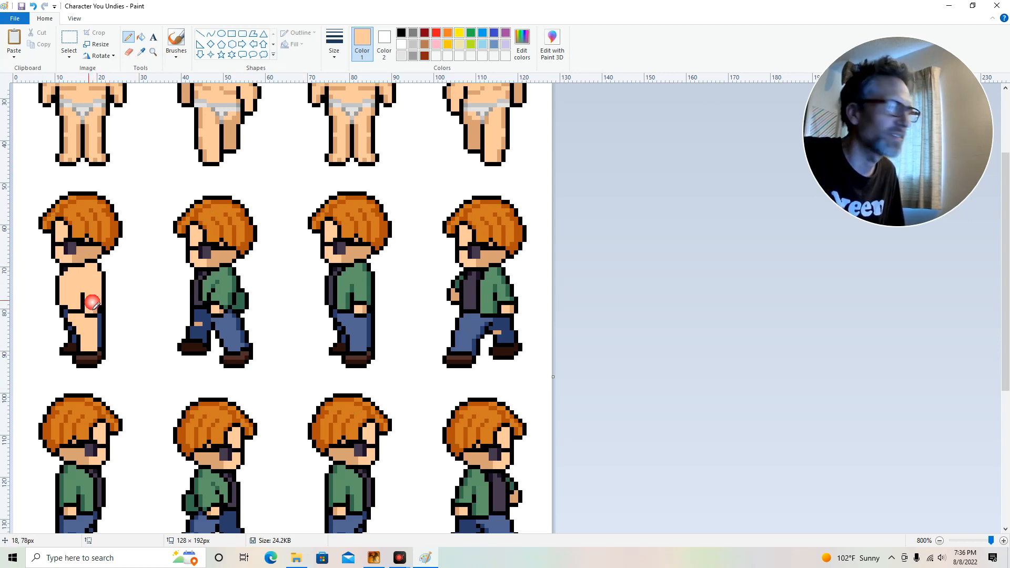
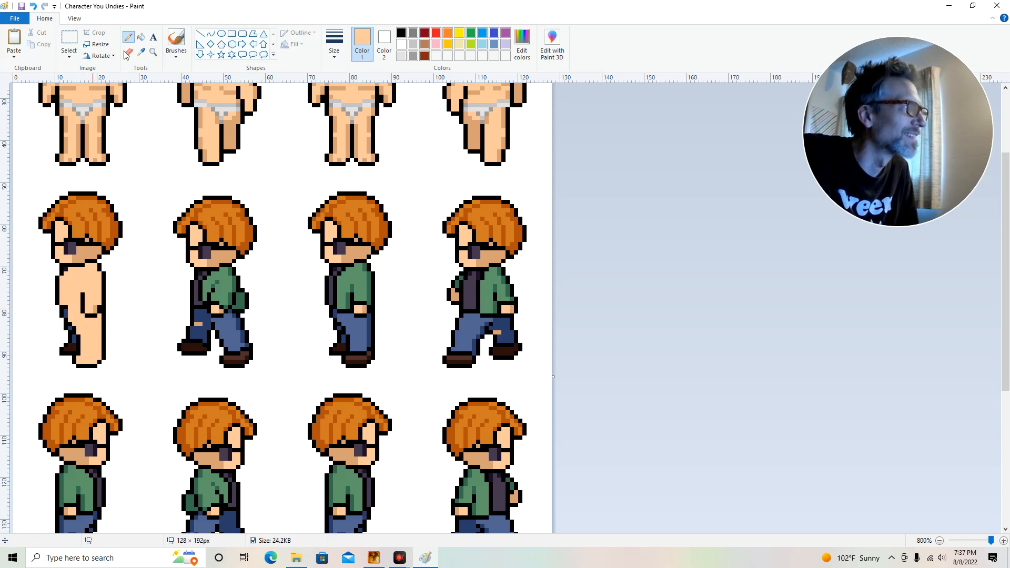
# Paint the far leg and foot of the first side-facing sprite with the darker skin tone sampled from the first row
pyautogui.click(141, 53)
pyautogui.click(70, 154)
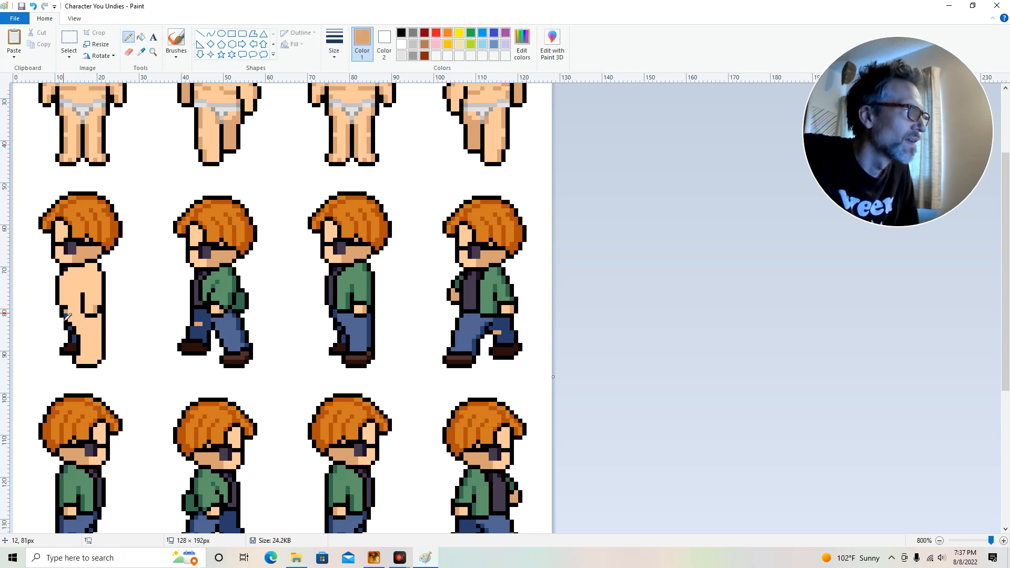
pyautogui.moveTo(67, 317); pyautogui.dragTo(79, 341)
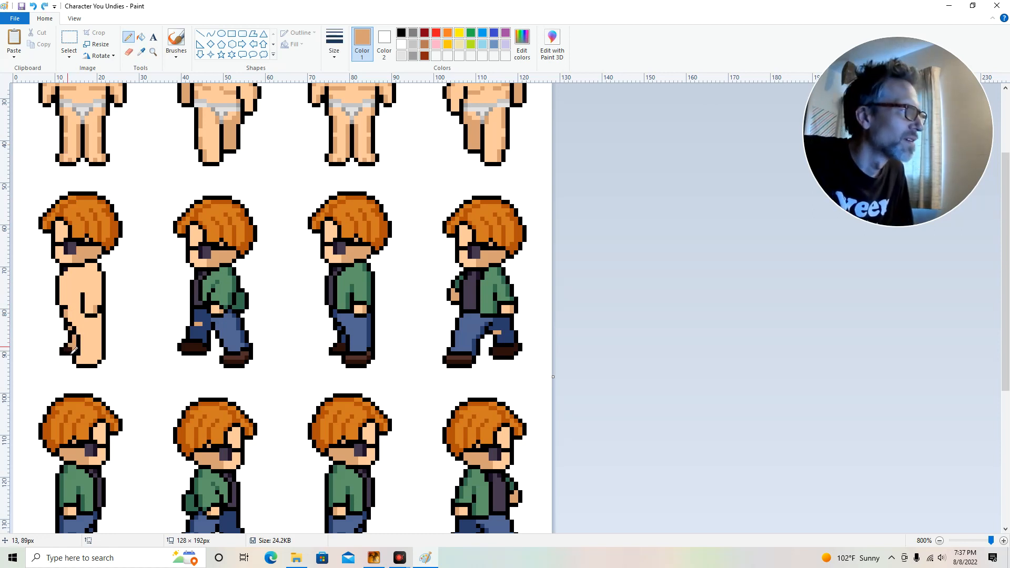
pyautogui.moveTo(71, 351); pyautogui.dragTo(64, 351)
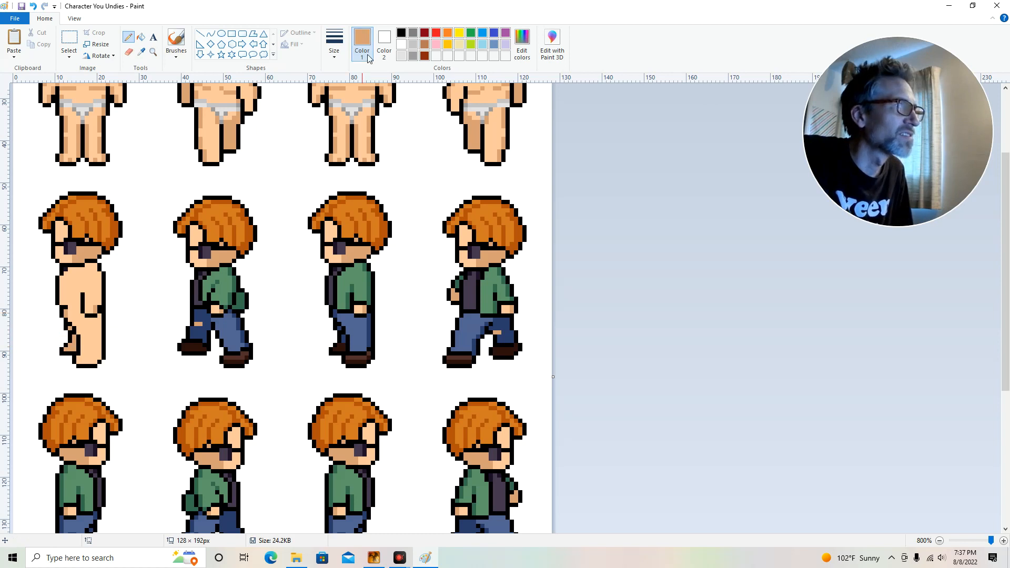
# Trim the outline at the toe and front of the waist on the first side-facing sprite with white
pyautogui.click(402, 44)
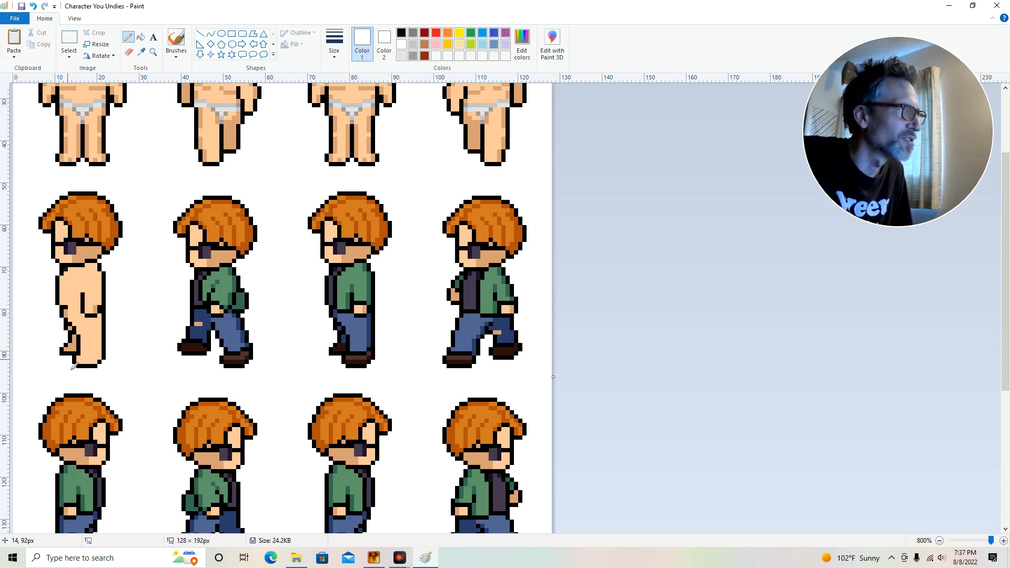
pyautogui.click(64, 356)
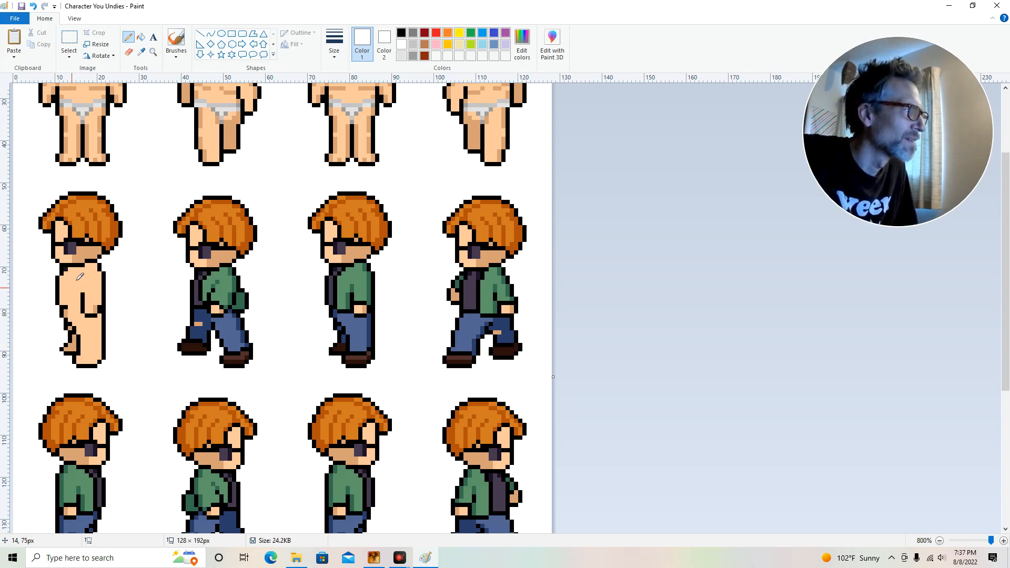
pyautogui.click(65, 307)
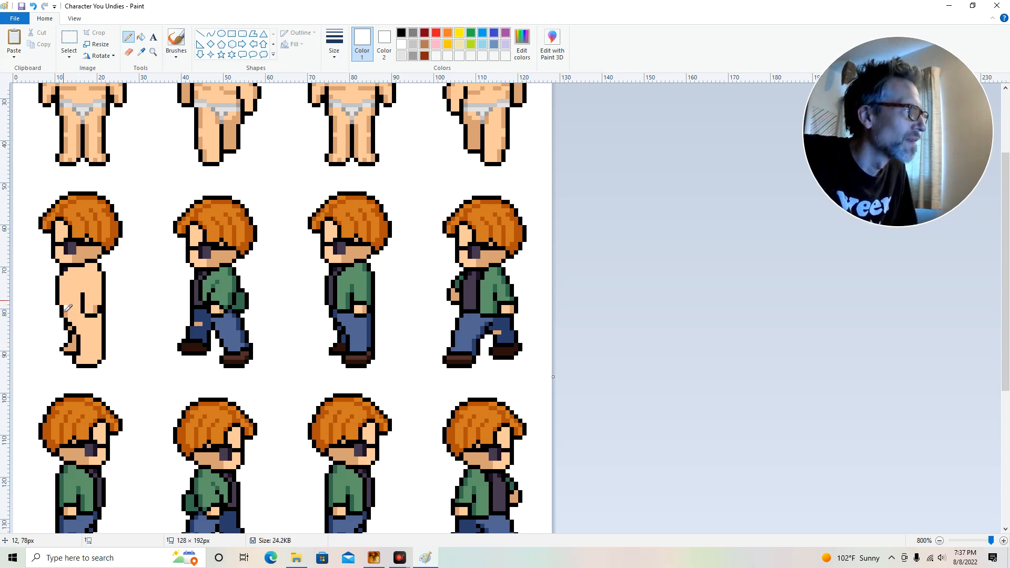
# Shade the first side-facing sprite's shoulder, chest and belly with the darker skin tone sampled from its far foot
pyautogui.click(141, 52)
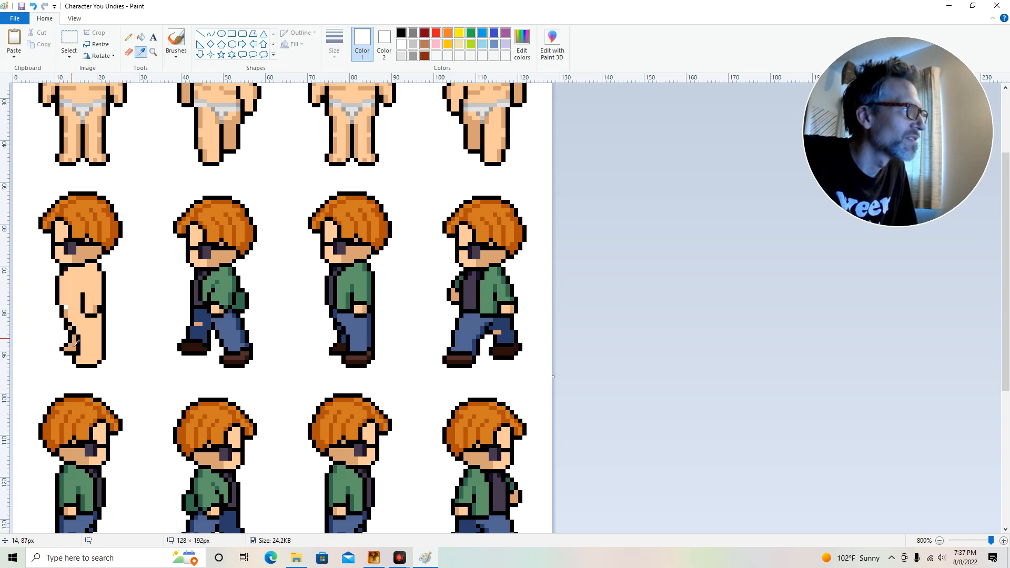
pyautogui.click(74, 348)
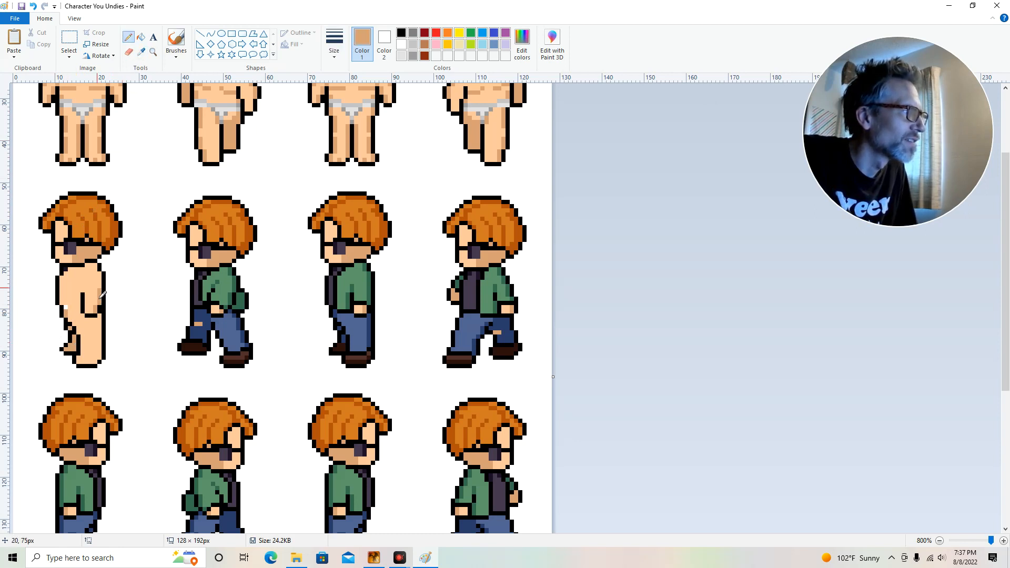
pyautogui.click(99, 274)
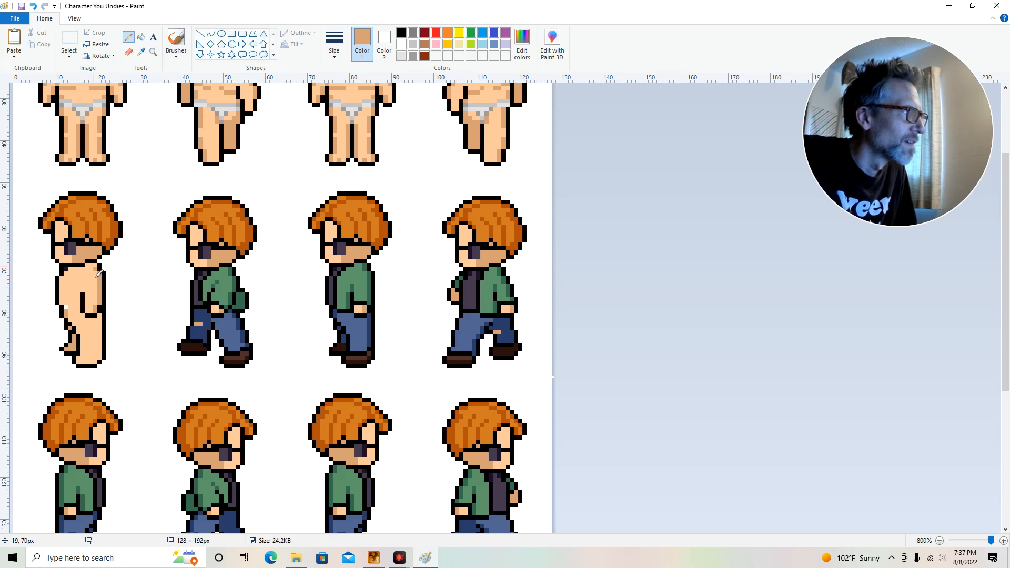
pyautogui.click(68, 298)
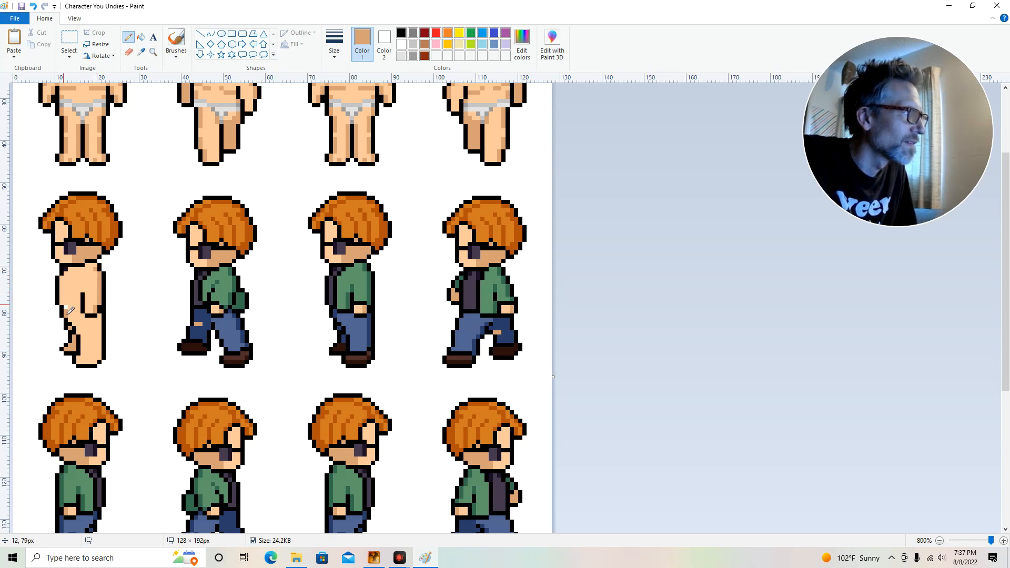
pyautogui.click(67, 297)
pyautogui.click(66, 294)
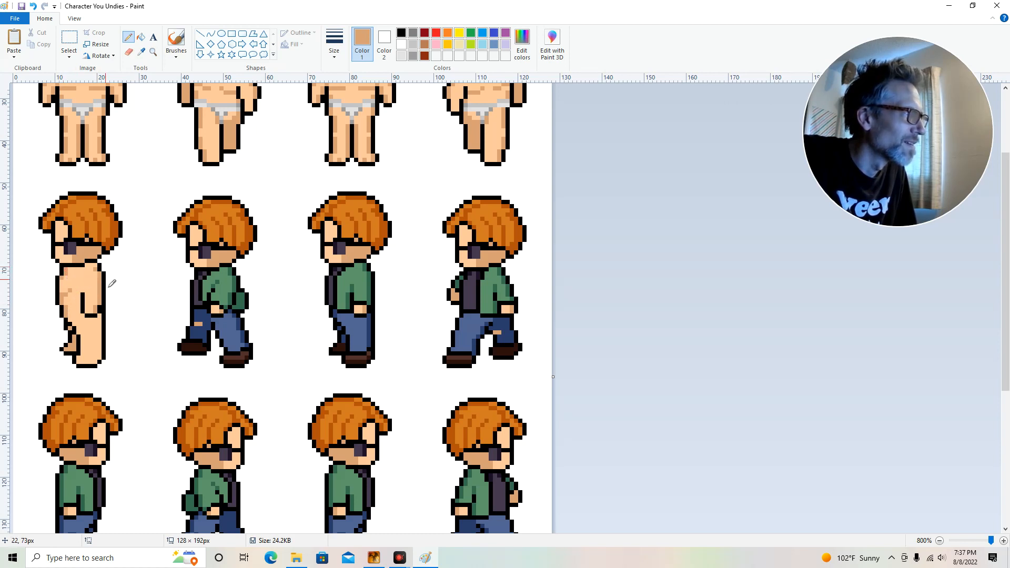
pyautogui.click(70, 273)
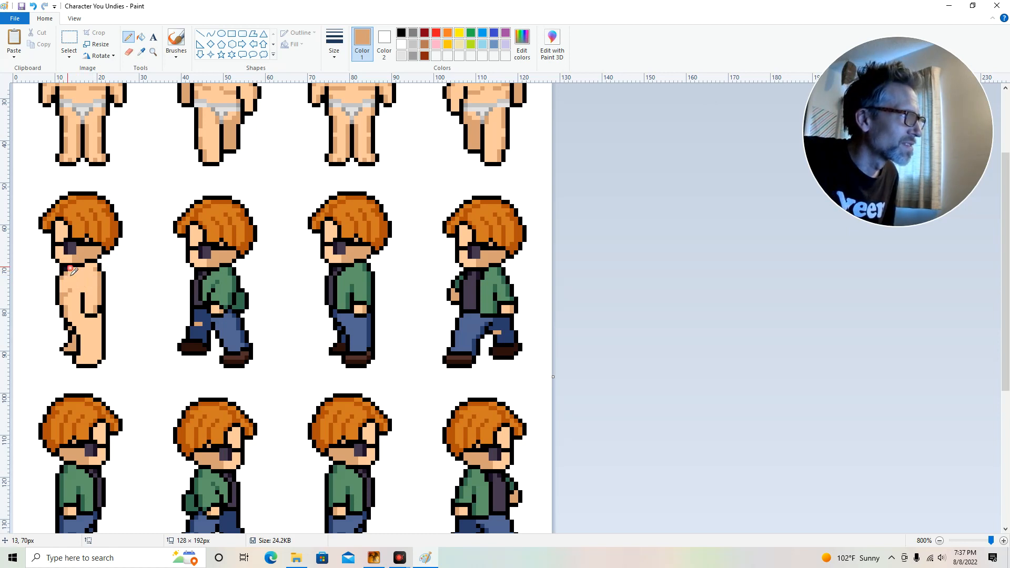
# Shade the first side-facing sprite's upper back and near leg with the darker skin tone sampled from the second front-facing sprite's leg
pyautogui.click(401, 44)
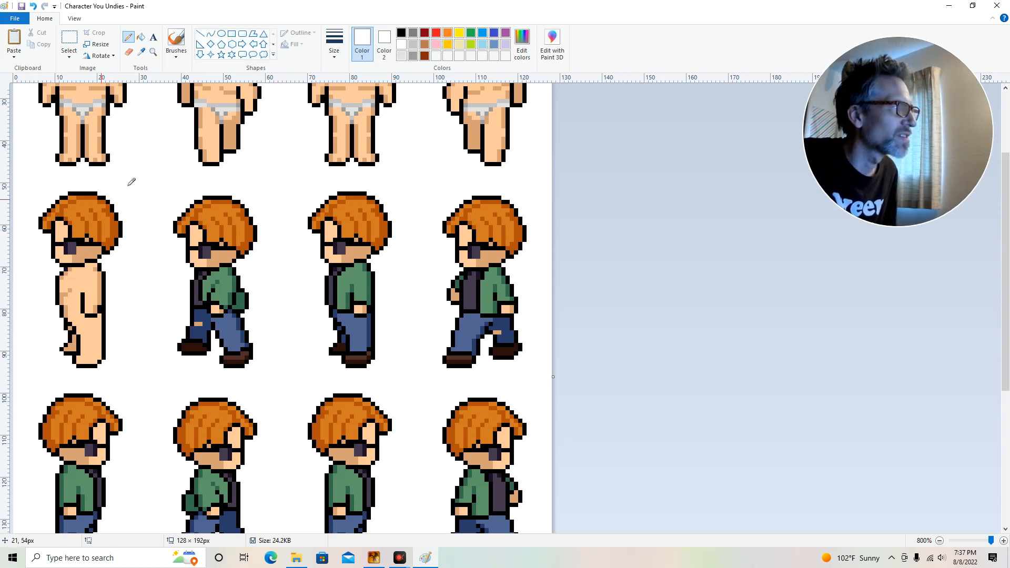
pyautogui.click(141, 52)
pyautogui.click(232, 140)
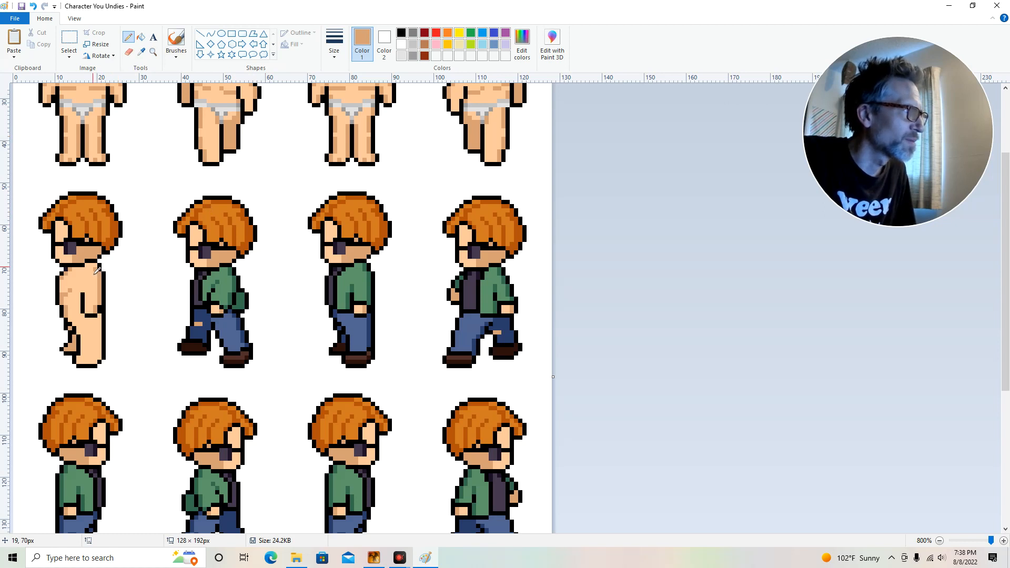
pyautogui.click(98, 267)
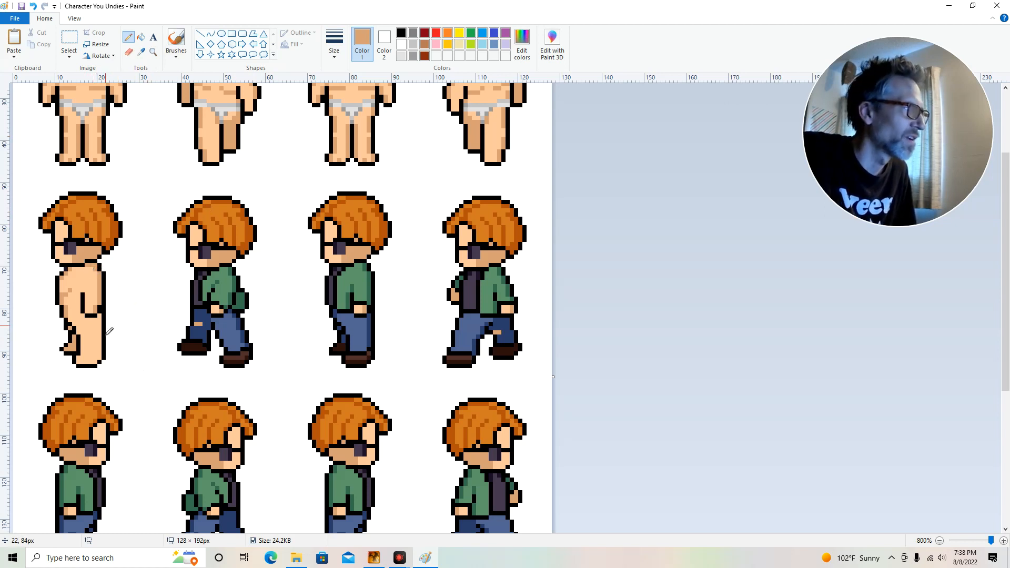
pyautogui.click(95, 349)
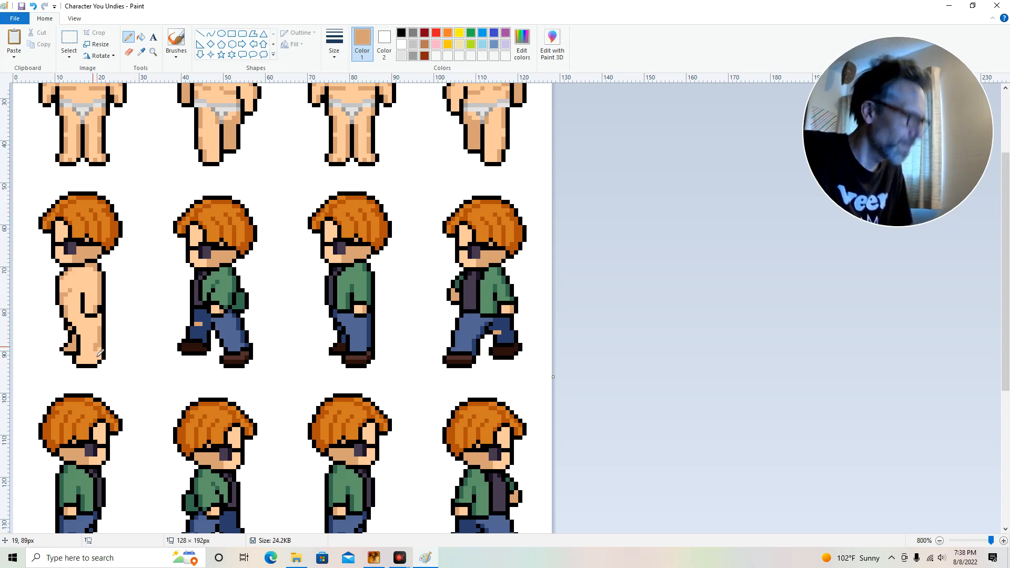
pyautogui.hotkey('ctrl', 'z')
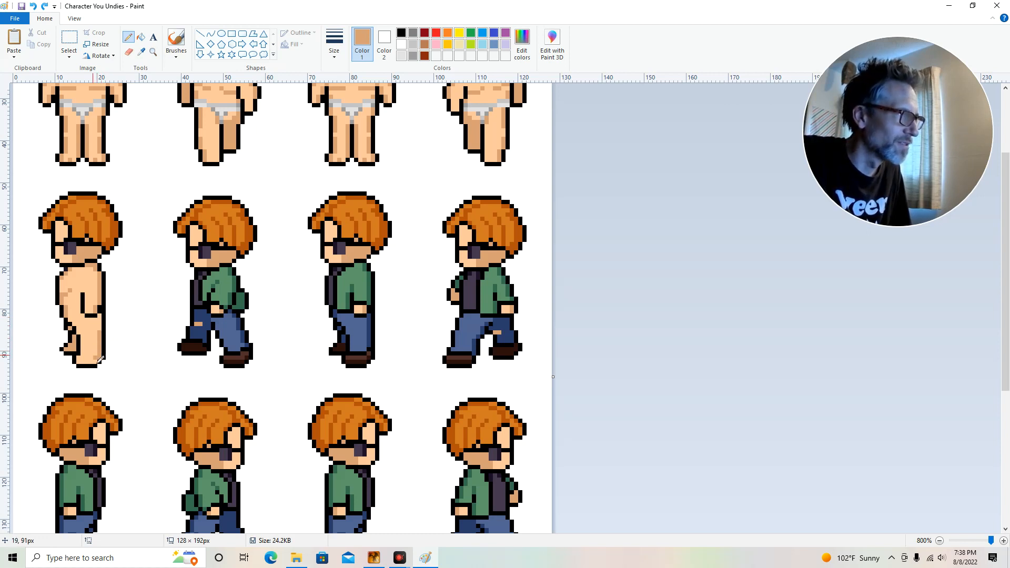
pyautogui.click(86, 357)
pyautogui.click(80, 337)
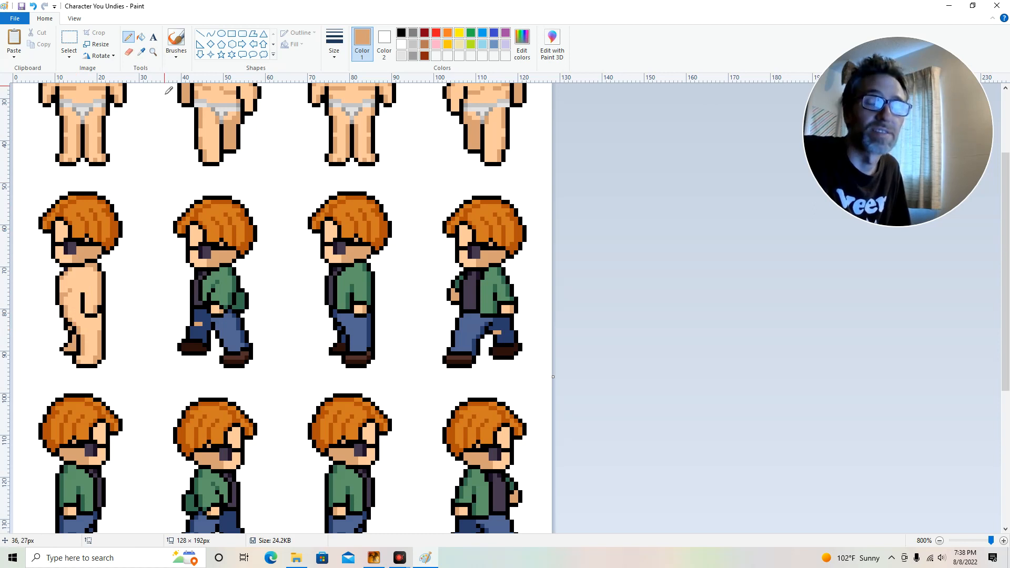
# Paint the underwear across the first side-facing sprite's hip with the light grey sampled from the first front-facing sprite's underwear
pyautogui.click(140, 53)
pyautogui.click(88, 115)
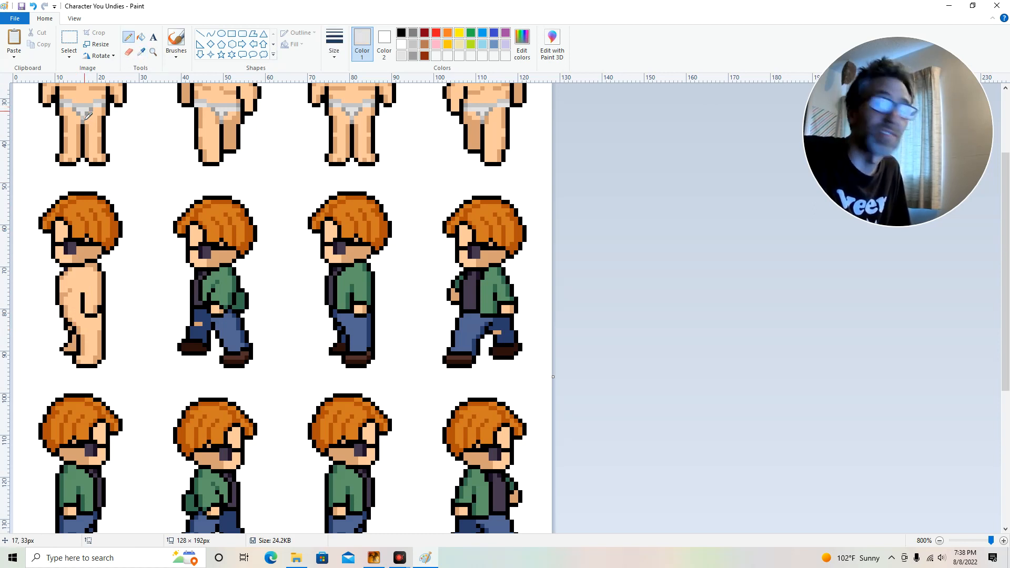
pyautogui.click(76, 311)
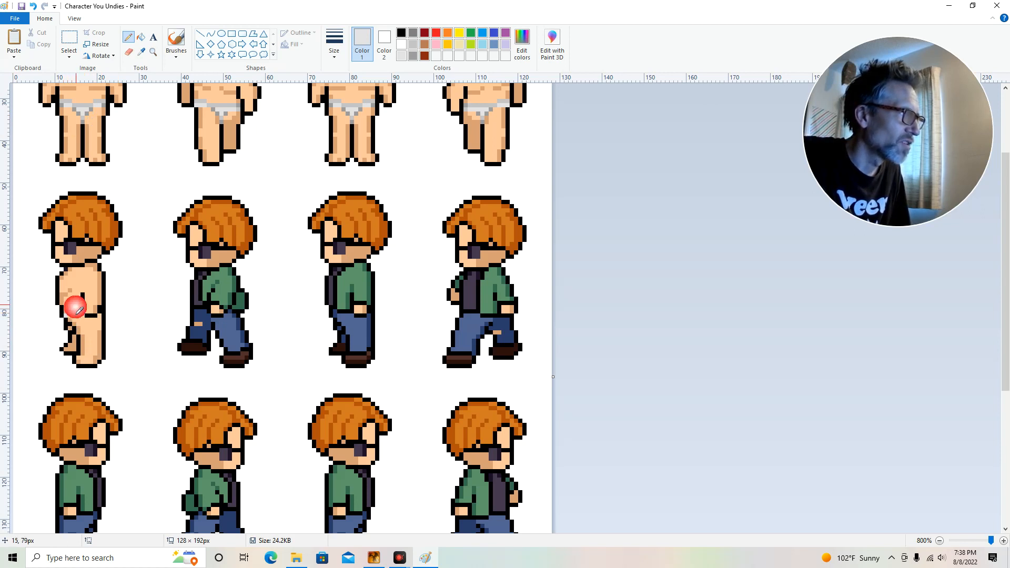
pyautogui.click(76, 308)
pyautogui.click(67, 311)
pyautogui.click(62, 311)
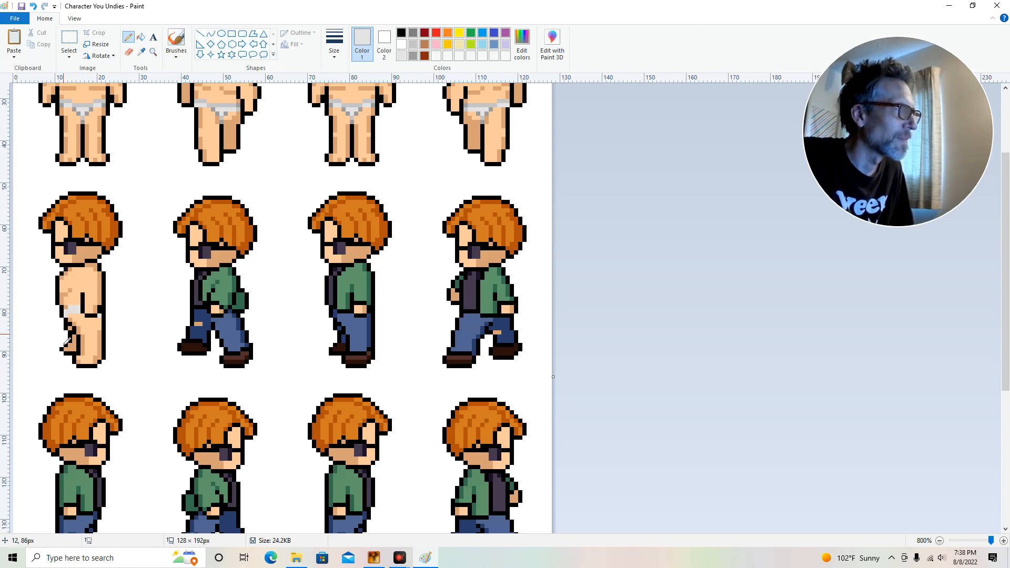
# Add a darker grey shading pixel, sampled from the first front-facing sprite's underwear, to the side-facing sprite's underwear
pyautogui.click(141, 52)
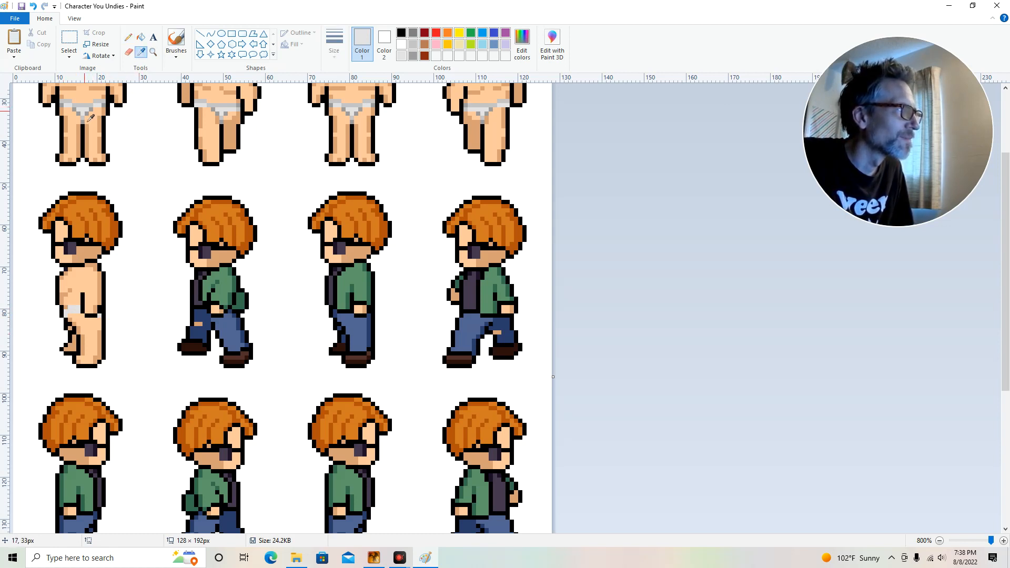
pyautogui.click(89, 119)
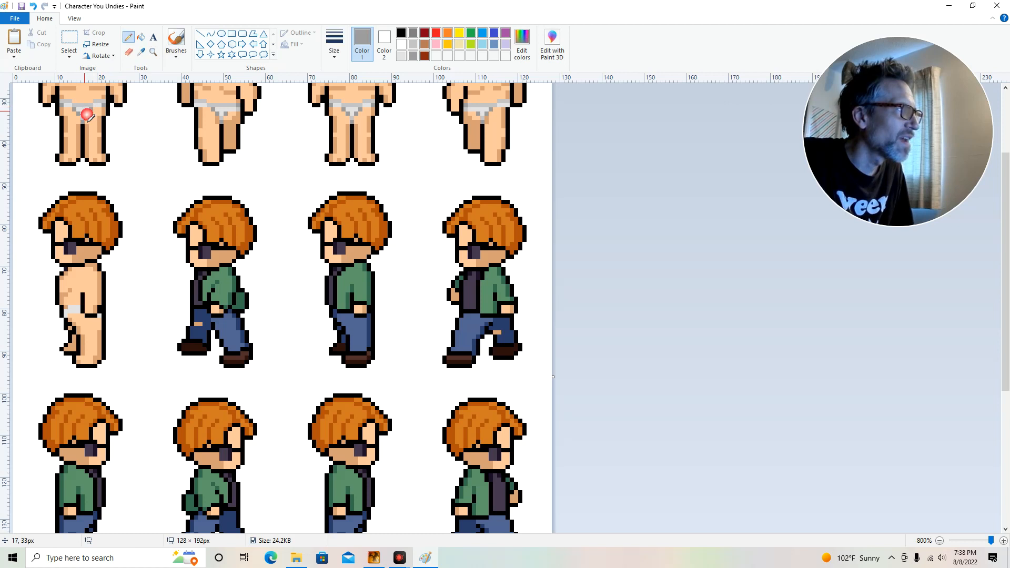
pyautogui.click(65, 314)
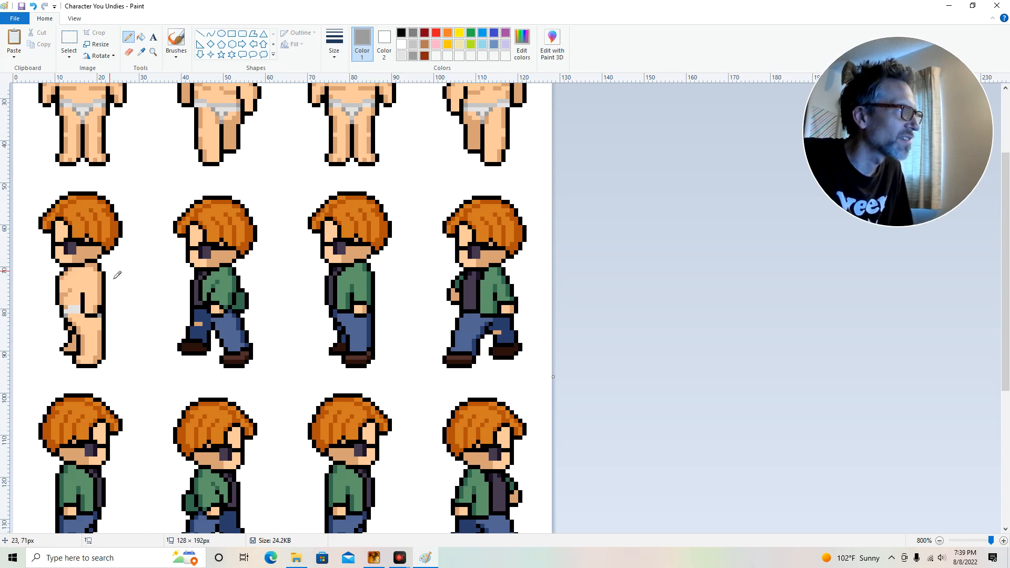
# Add dark orange pixels, sampled from the first sprite's hair, above the eyes of the other three front-facing sprites
pyautogui.scroll(3, 107, 274)
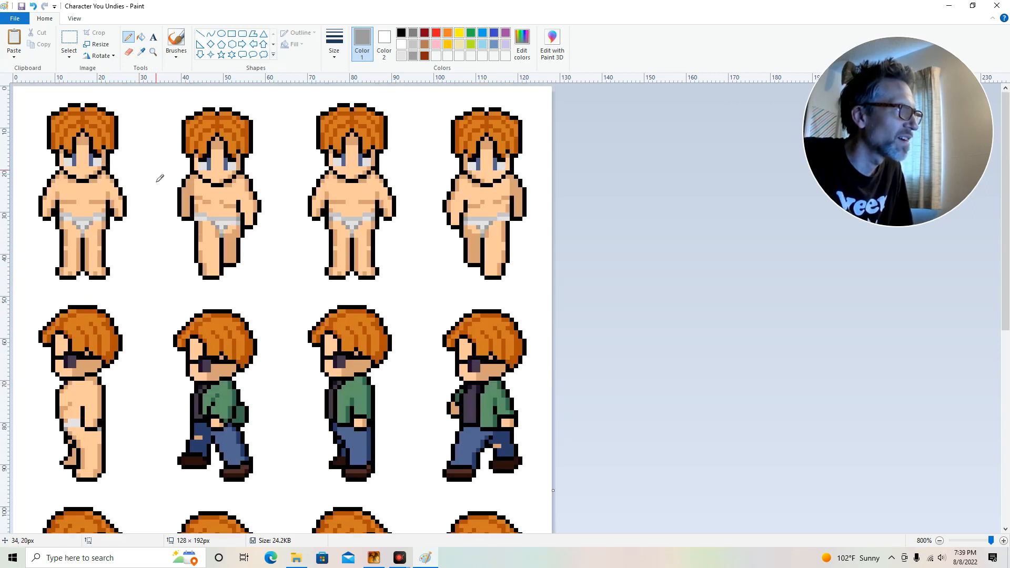
pyautogui.click(141, 52)
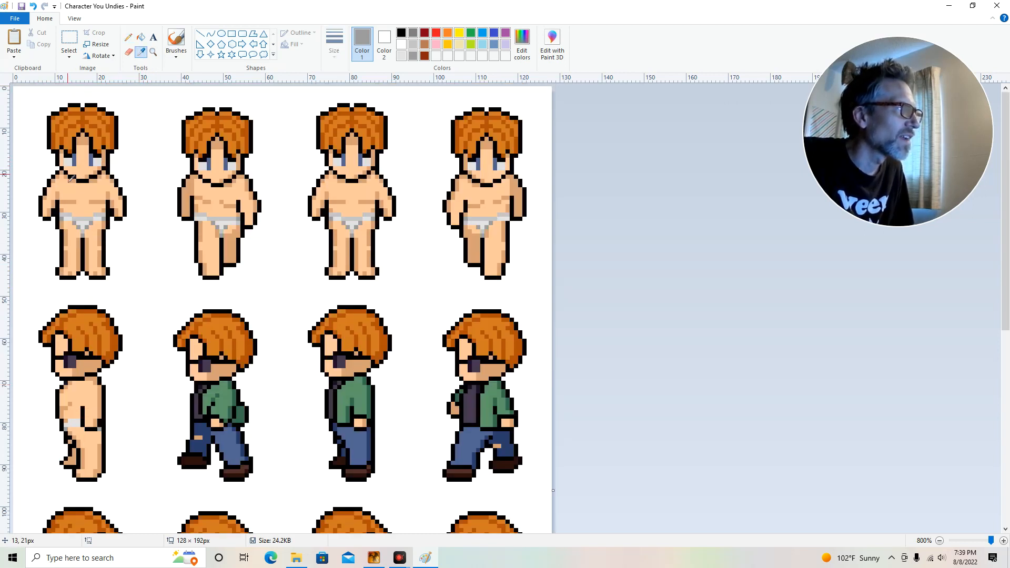
pyautogui.click(71, 152)
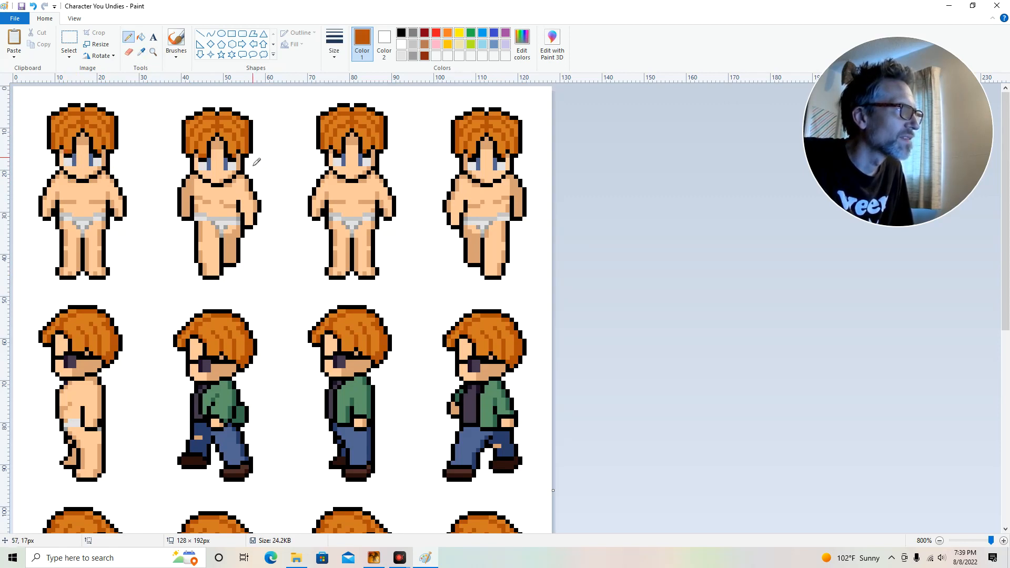
pyautogui.click(230, 156)
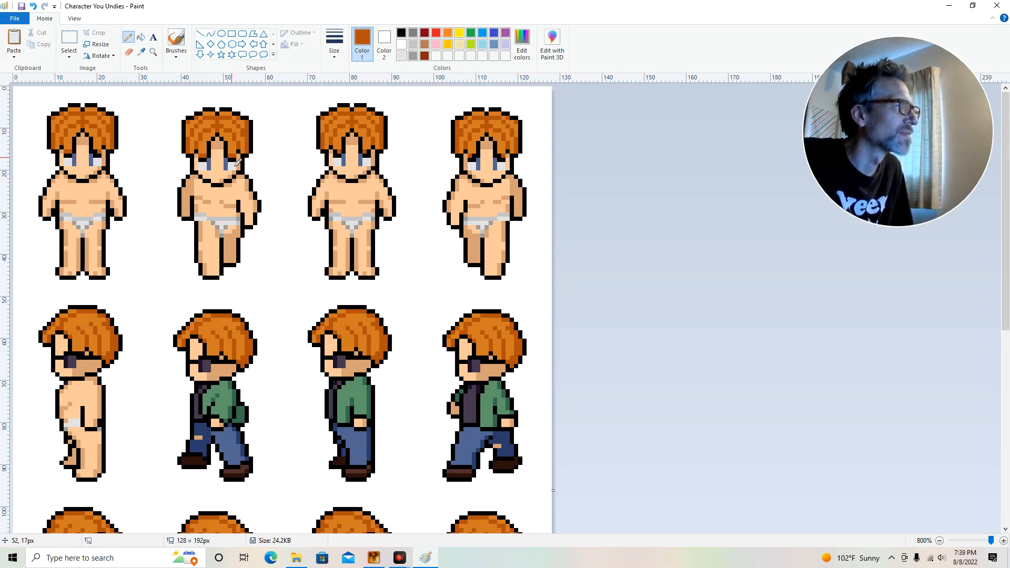
pyautogui.click(363, 151)
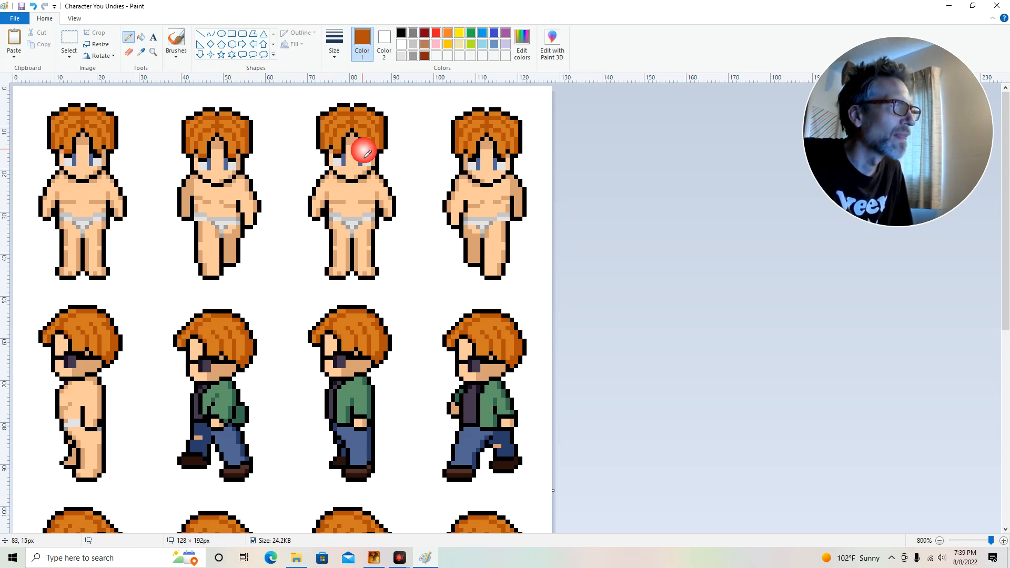
pyautogui.click(498, 157)
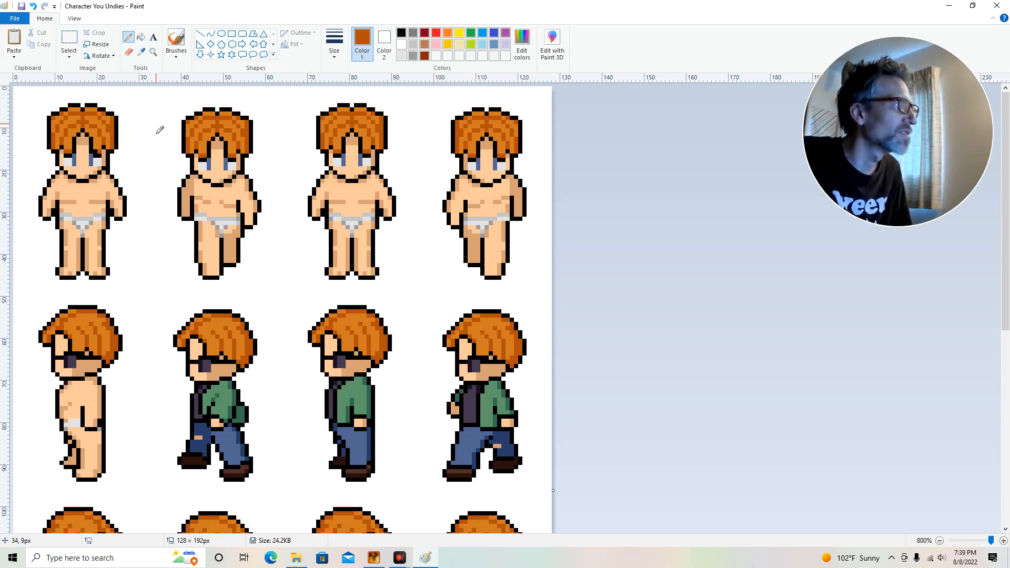
# Shade the first side-facing sprite's underwear with the mid grey sampled from the first front-facing sprite's underwear
pyautogui.click(141, 53)
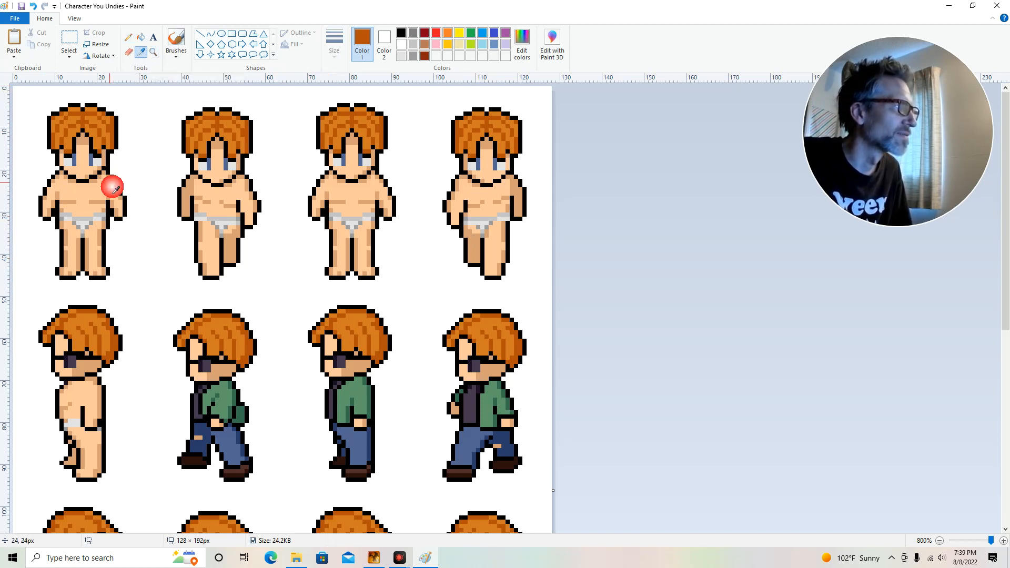
pyautogui.click(88, 223)
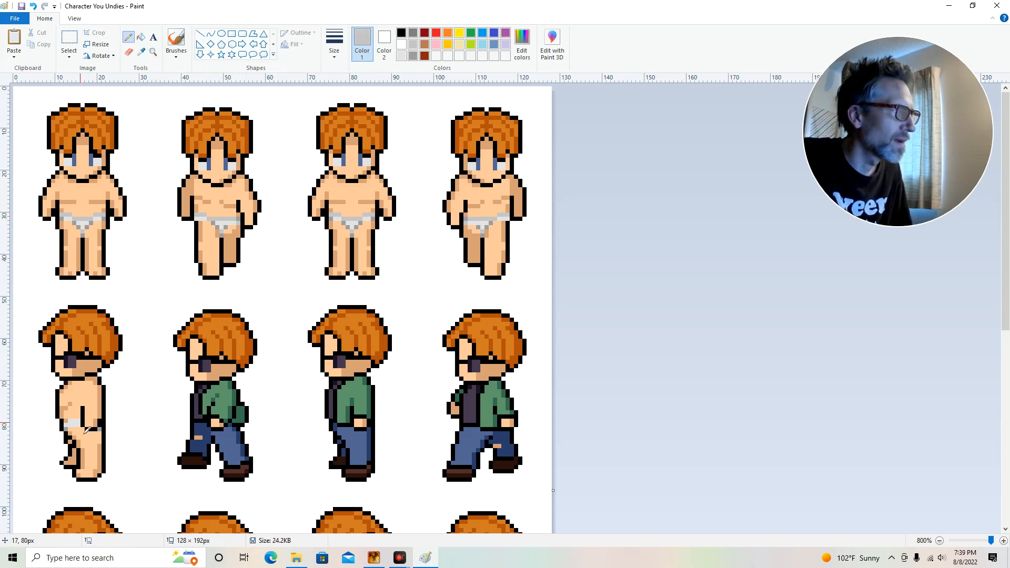
pyautogui.click(72, 421)
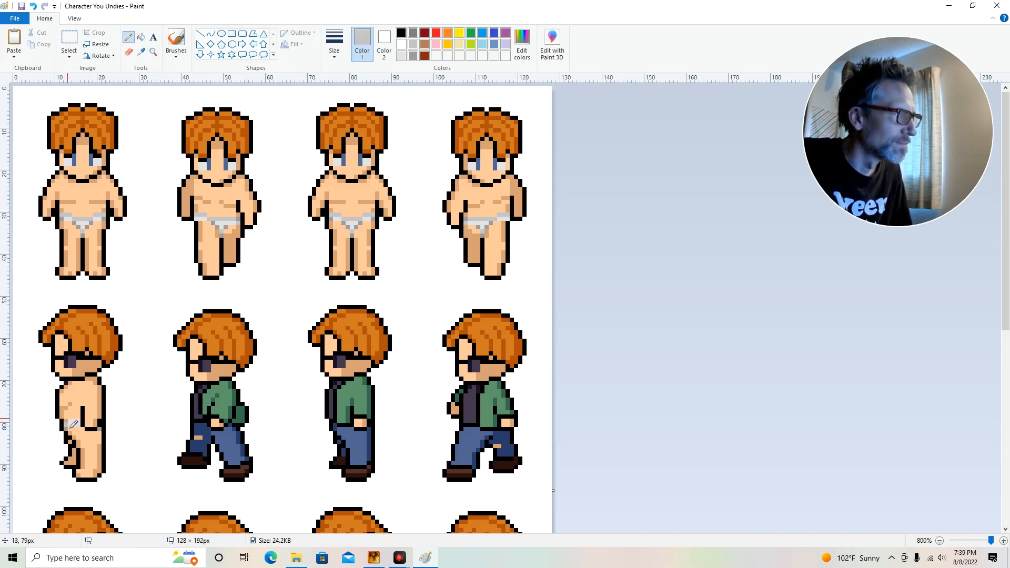
pyautogui.click(78, 423)
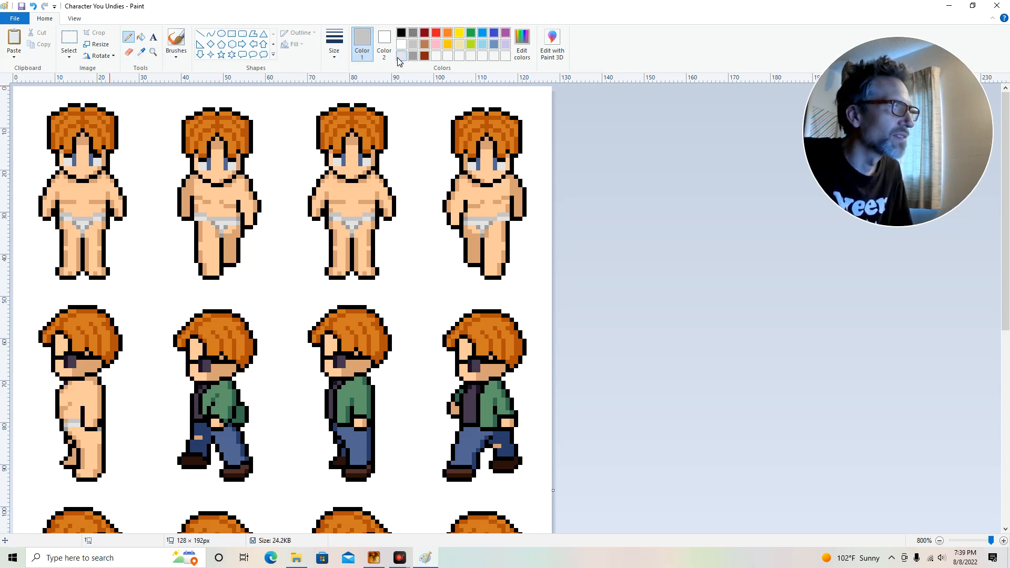
# Fill the sunglasses lens of the first left-facing sprite with off-white for the eye
pyautogui.click(401, 45)
pyautogui.click(141, 37)
pyautogui.click(75, 263)
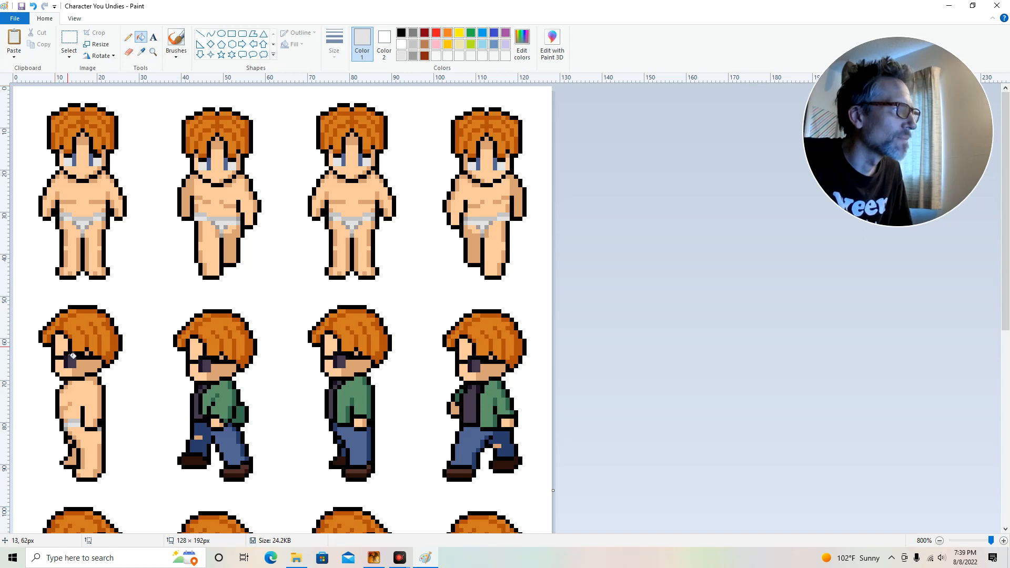
pyautogui.click(74, 360)
# Cover the sunglasses frame around the first left-facing sprite's eye with the light and darker skin tones sampled from its face
pyautogui.click(128, 37)
pyautogui.click(141, 53)
pyautogui.click(62, 345)
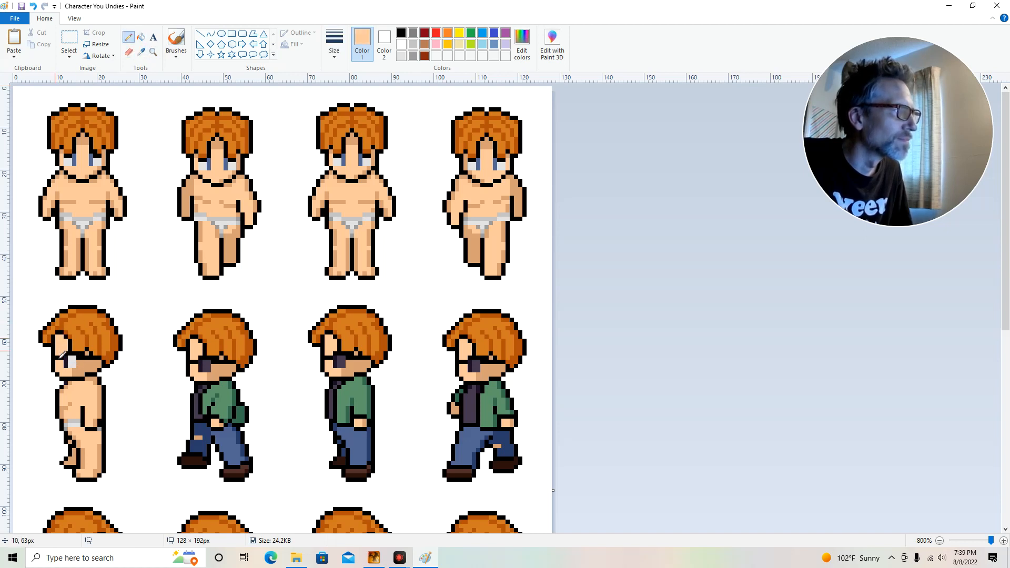
pyautogui.click(141, 53)
pyautogui.click(86, 370)
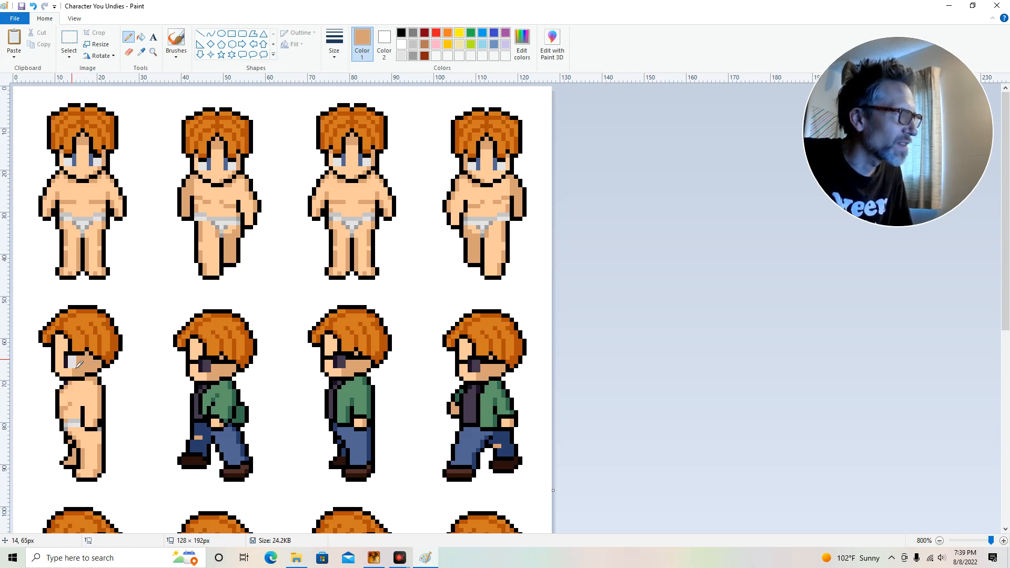
# Outline the first left-facing sprite's eye in black and paint its iris with the blue sampled from the first front-facing sprite's eye
pyautogui.click(402, 36)
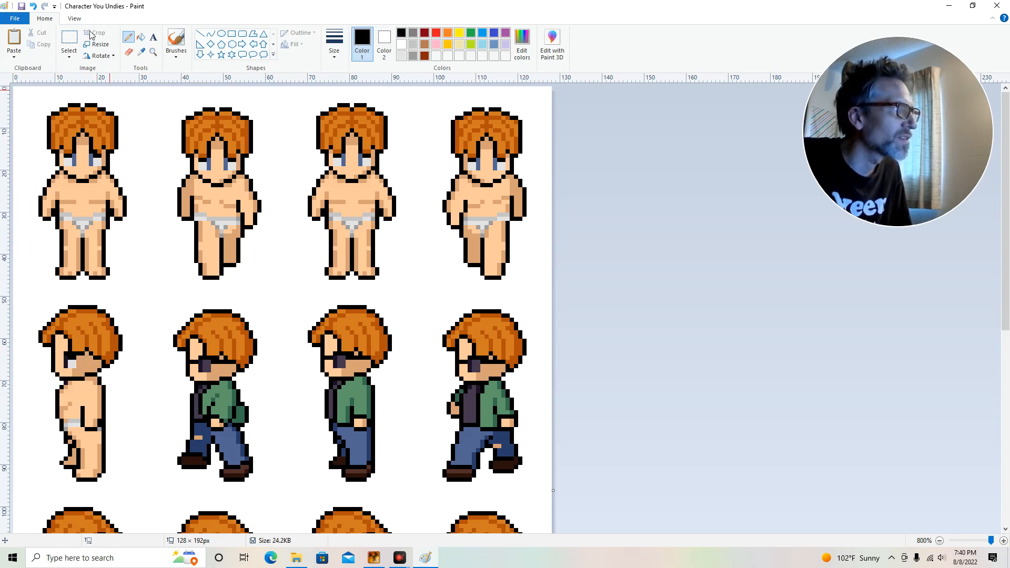
pyautogui.click(141, 52)
pyautogui.click(107, 89)
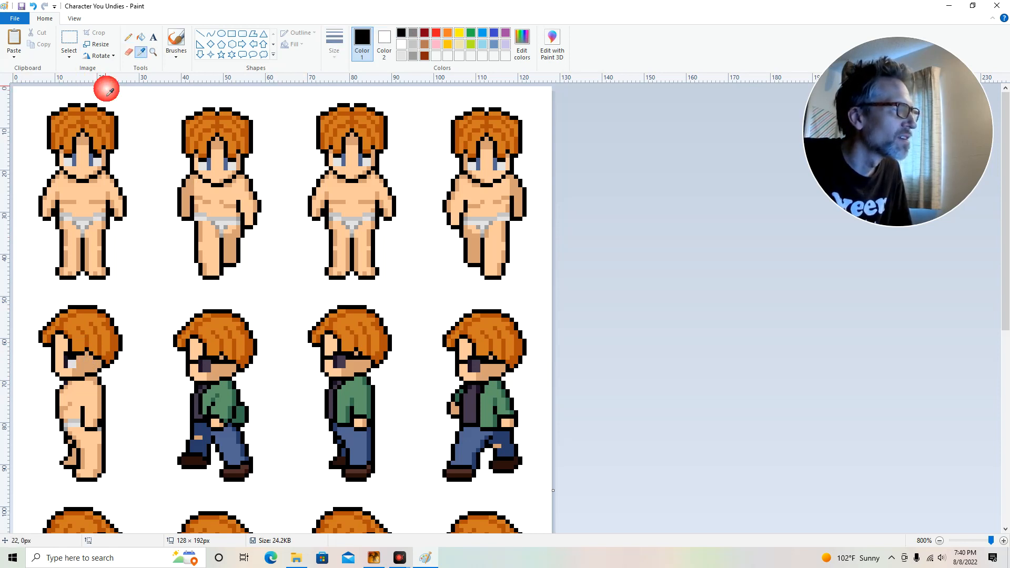
pyautogui.click(75, 161)
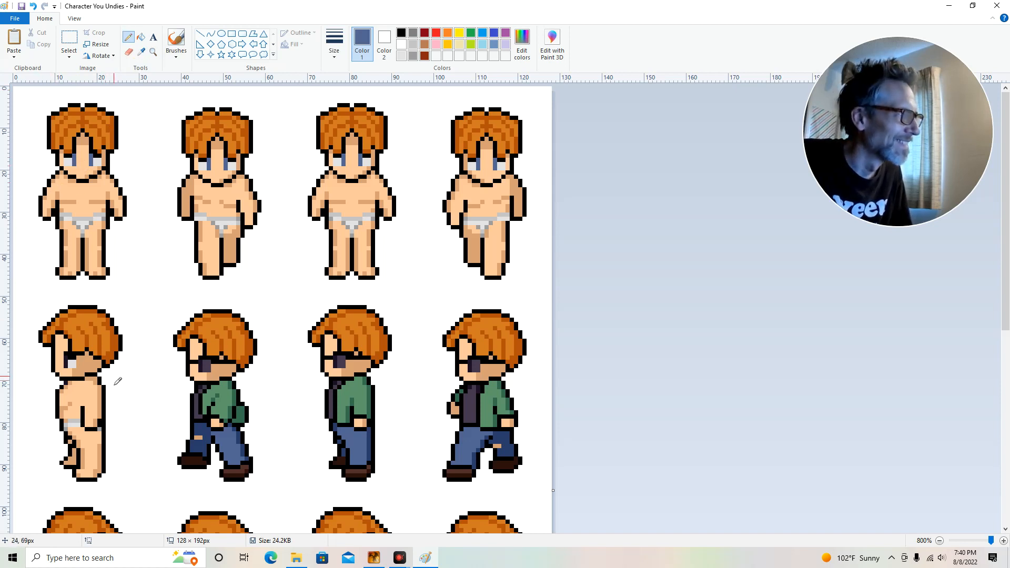
pyautogui.click(65, 362)
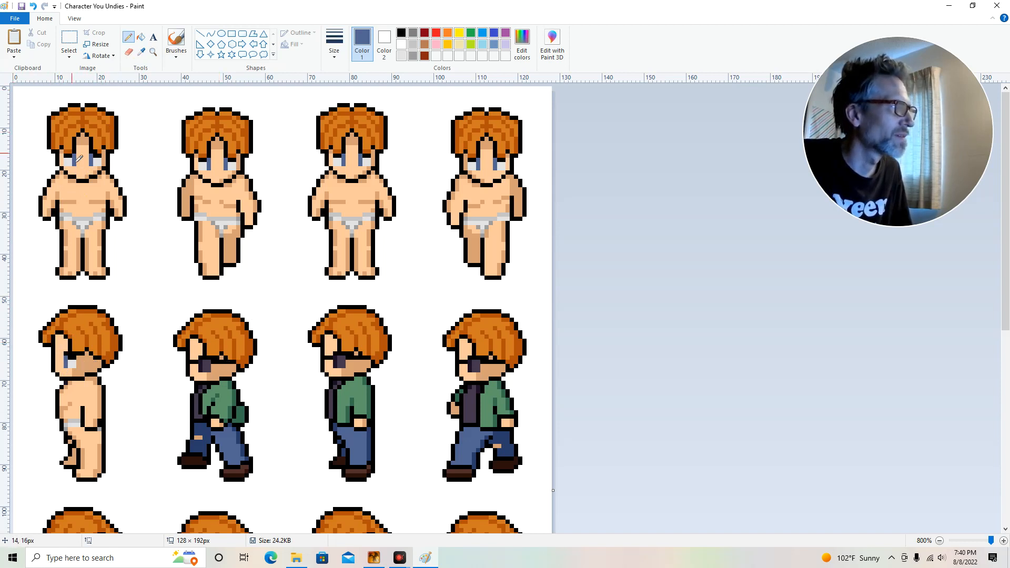
# Copy the whole first left-facing sprite and place the copy exactly over the third sprite in the same row
pyautogui.click(69, 40)
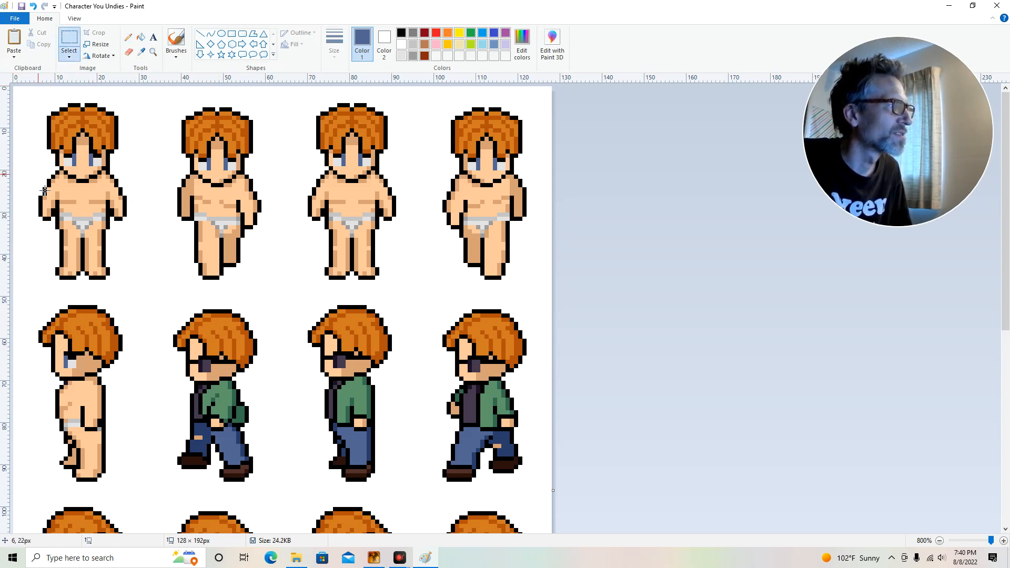
pyautogui.moveTo(26, 309); pyautogui.dragTo(122, 401)
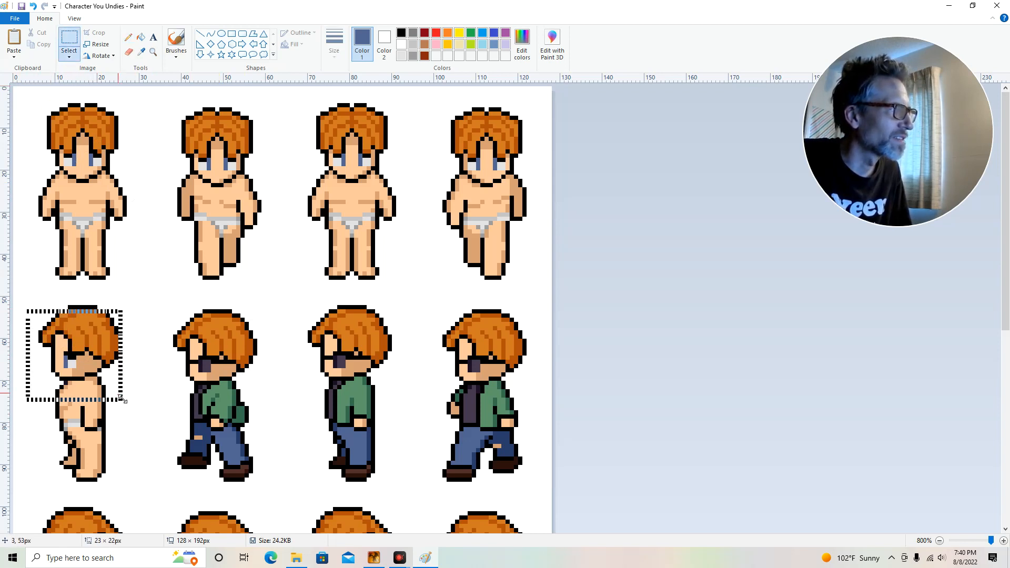
pyautogui.click(34, 287)
pyautogui.moveTo(35, 314); pyautogui.dragTo(107, 370)
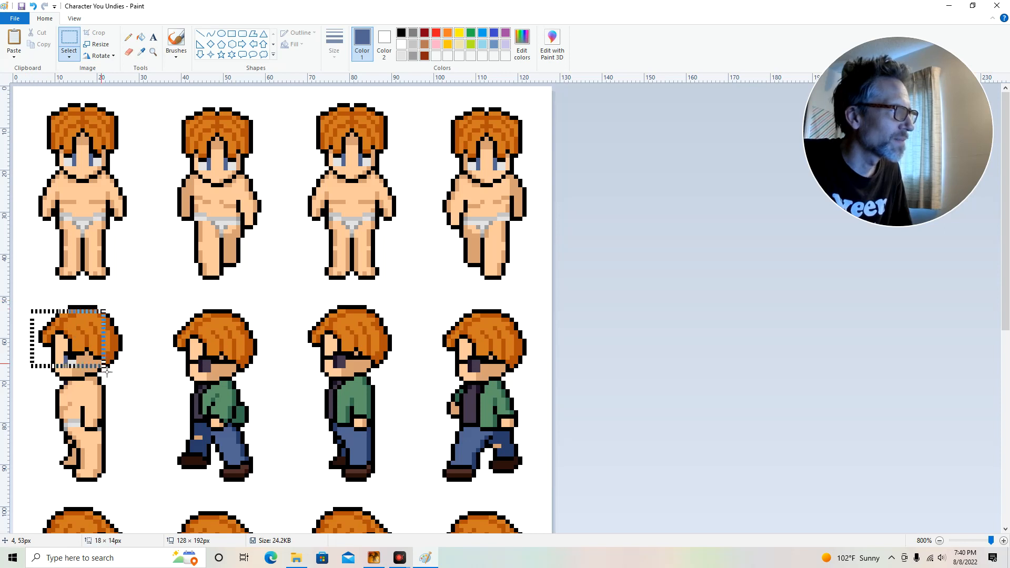
pyautogui.click(20, 289)
pyautogui.moveTo(34, 311); pyautogui.dragTo(146, 470)
pyautogui.moveTo(146, 483); pyautogui.dragTo(144, 480)
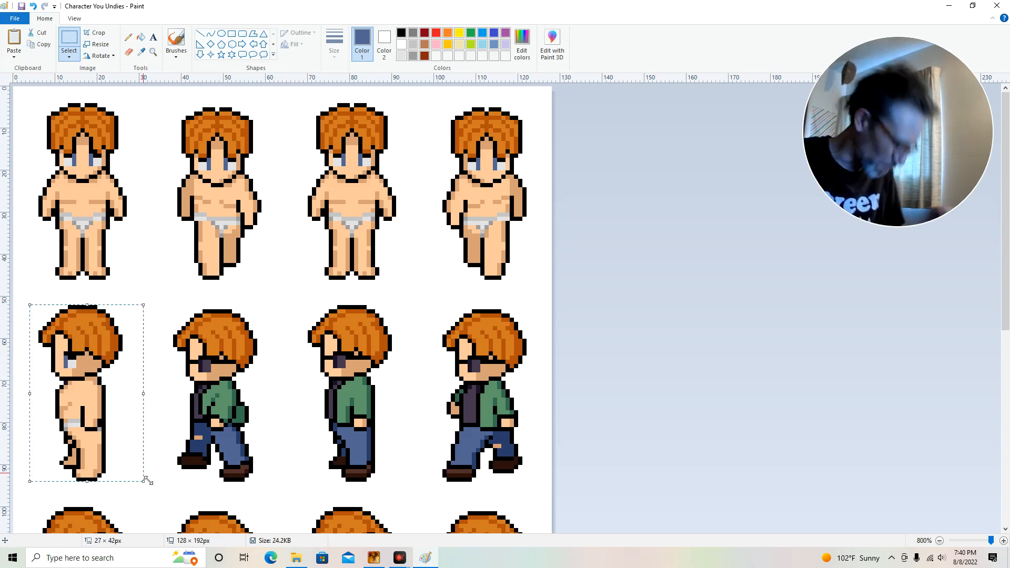
pyautogui.hotkey('ctrl', 'c')
pyautogui.hotkey('ctrl', 'v')
pyautogui.moveTo(50, 200); pyautogui.dragTo(338, 415)
pyautogui.click(410, 262)
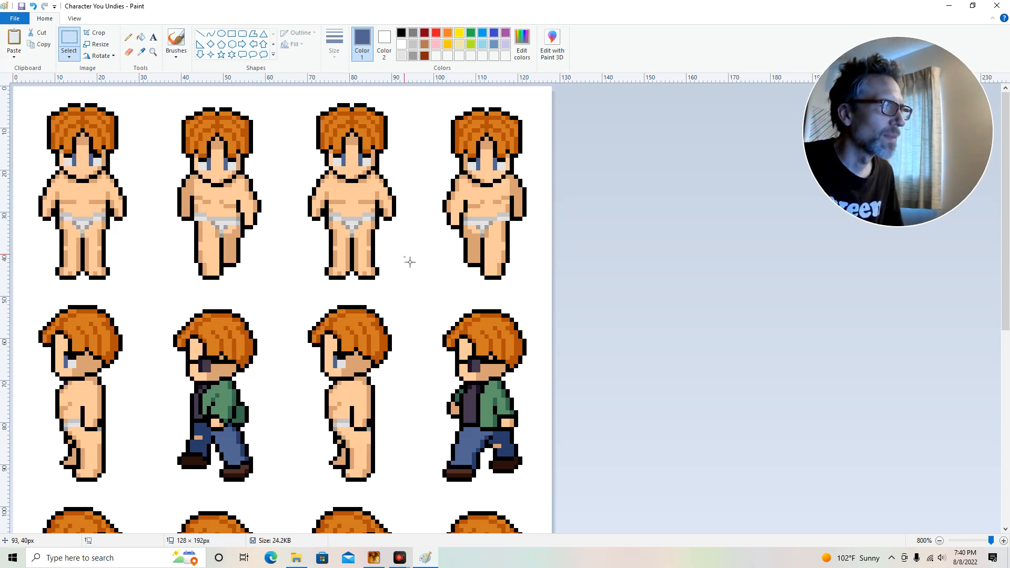
# Paste another copy of the left-facing underwear sprite, flip it horizontally and place it over the first right-facing sprite
pyautogui.scroll(-4, 410, 263)
pyautogui.scroll(-2, 410, 263)
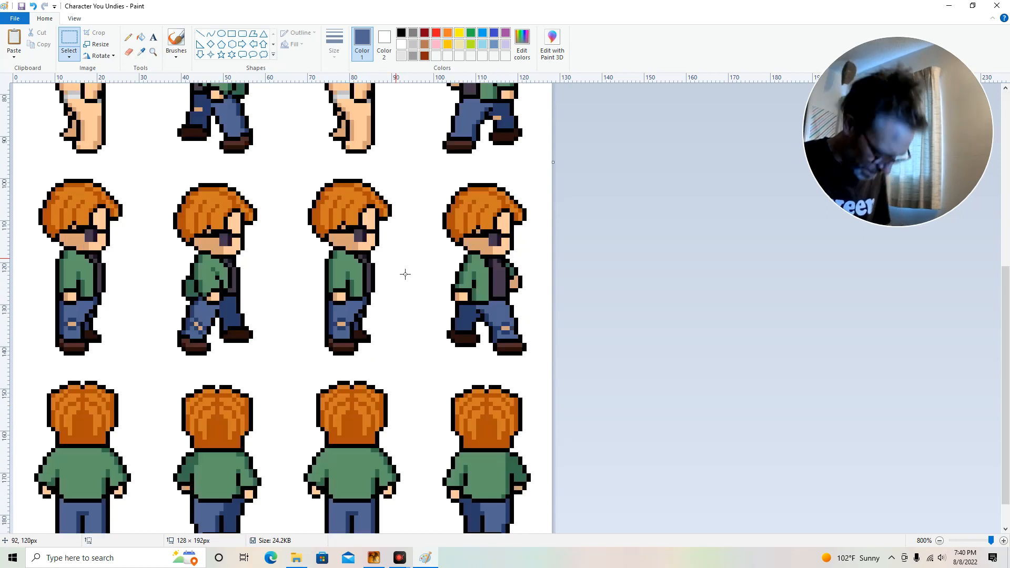
pyautogui.hotkey('ctrl', 'v')
pyautogui.click(100, 56)
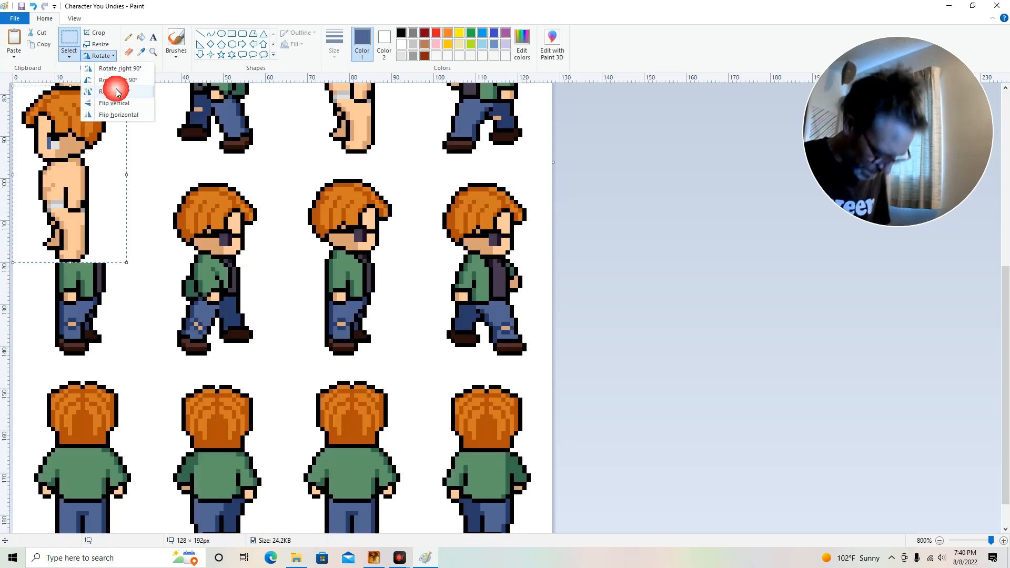
pyautogui.click(119, 115)
pyautogui.moveTo(121, 144); pyautogui.dragTo(113, 280)
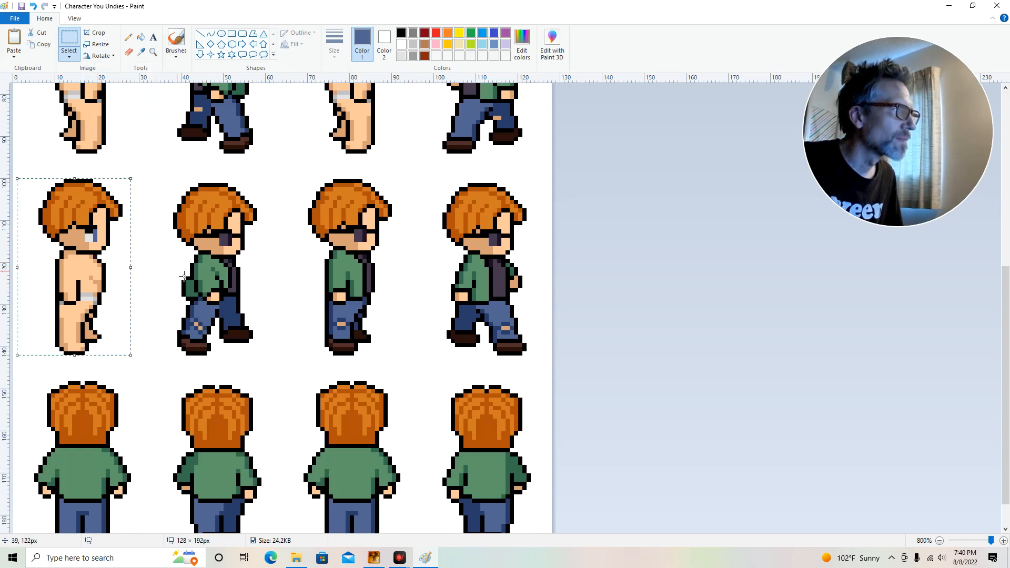
# Duplicate the selected undressed right-facing sprite over the clothed standing sprite in the third column of the same row
pyautogui.hotkey('ctrl', 'c')
pyautogui.hotkey('ctrl', 'v')
pyautogui.moveTo(85, 159); pyautogui.dragTo(351, 257)
pyautogui.click(415, 249)
# Fill the jacket, shirt and main jeans areas of the second left-facing sprite with the light skin colour sampled from its face
pyautogui.scroll(4, 423, 249)
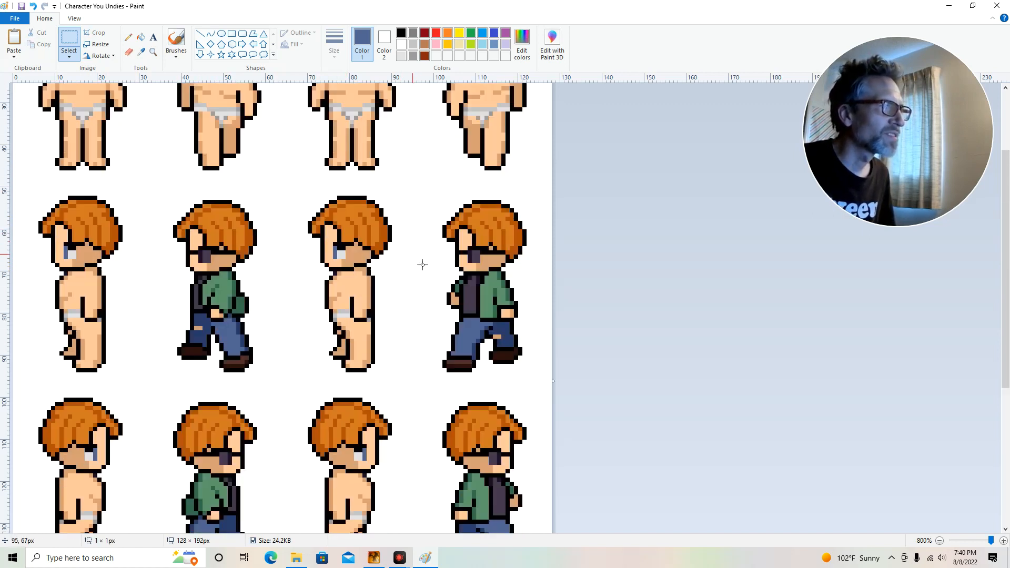
pyautogui.scroll(2, 421, 252)
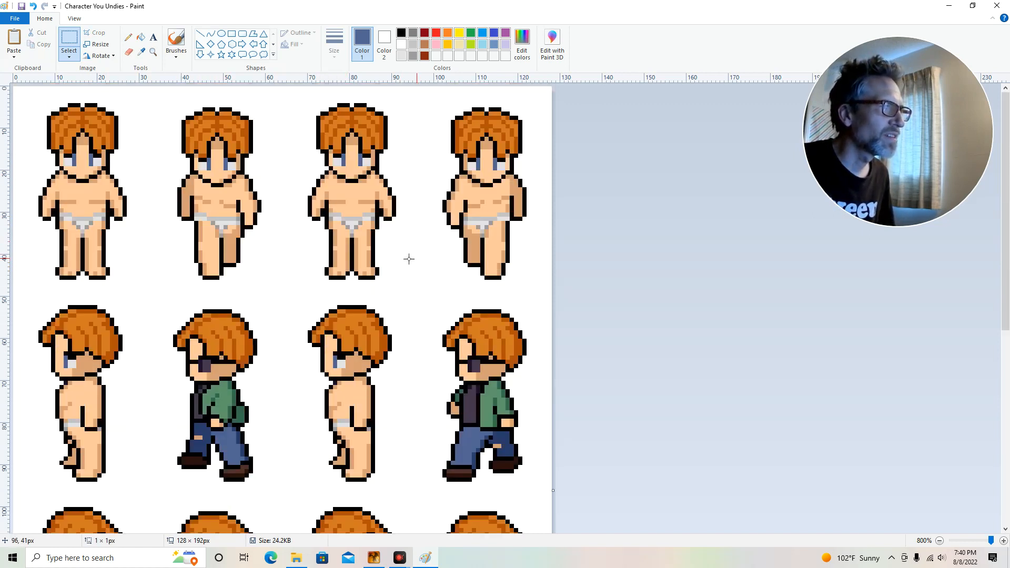
pyautogui.click(141, 52)
pyautogui.click(201, 351)
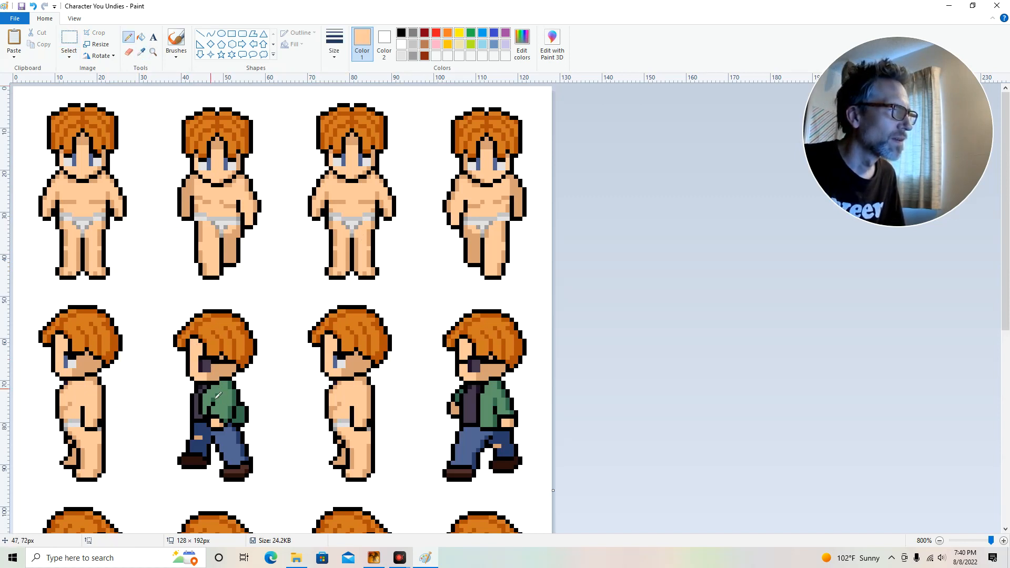
pyautogui.click(140, 36)
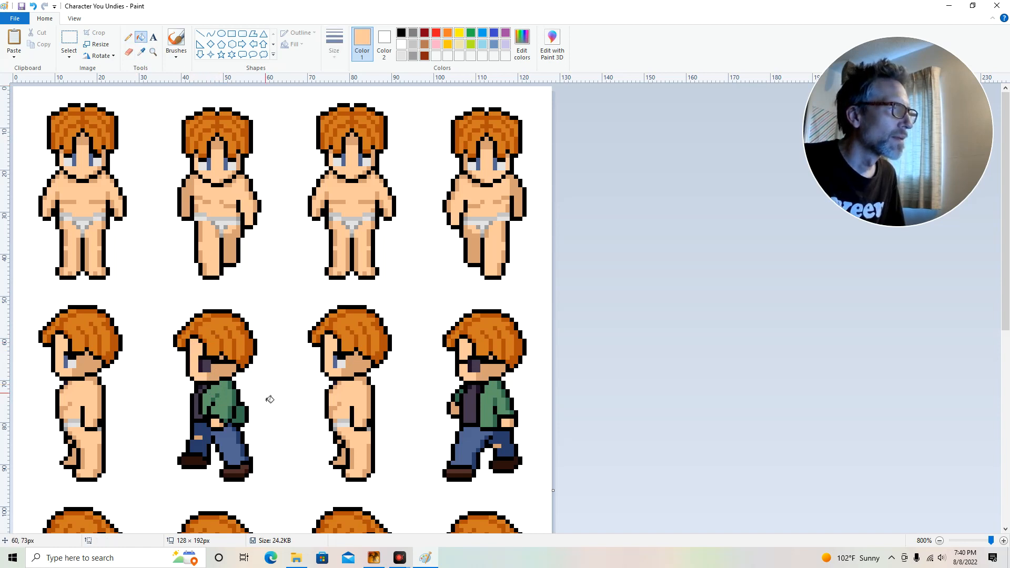
pyautogui.click(232, 404)
pyautogui.click(198, 406)
pyautogui.click(201, 440)
pyautogui.click(229, 441)
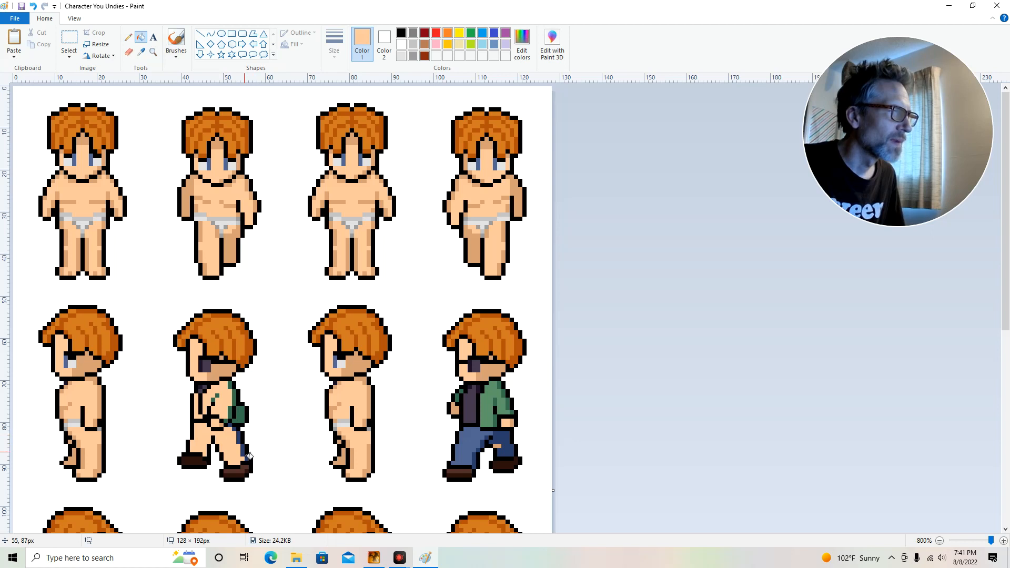
# Fill the remaining jeans shading and both shoes of the second left-facing sprite with the light skin colour
pyautogui.click(250, 463)
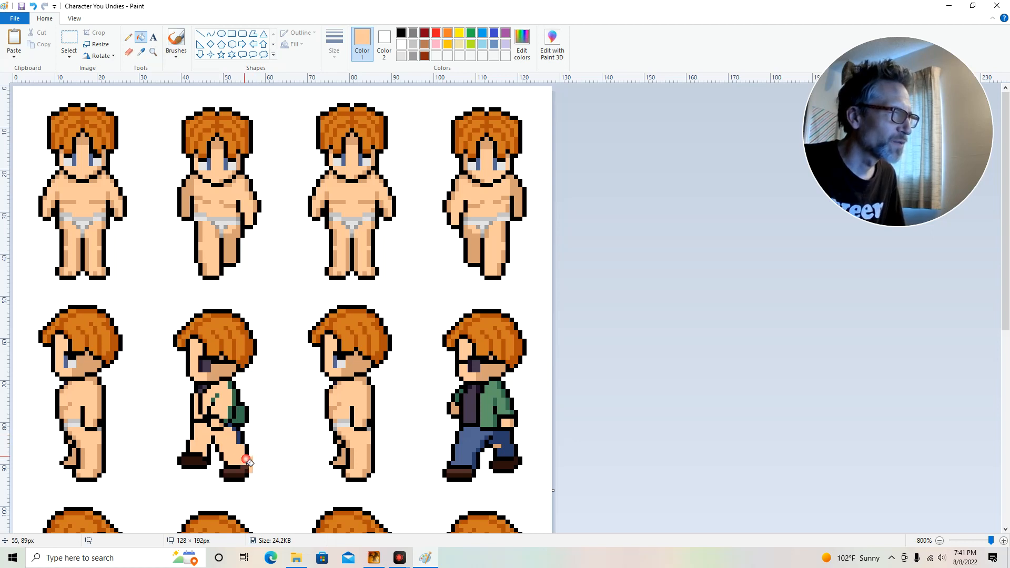
pyautogui.hotkey('ctrl', 'z')
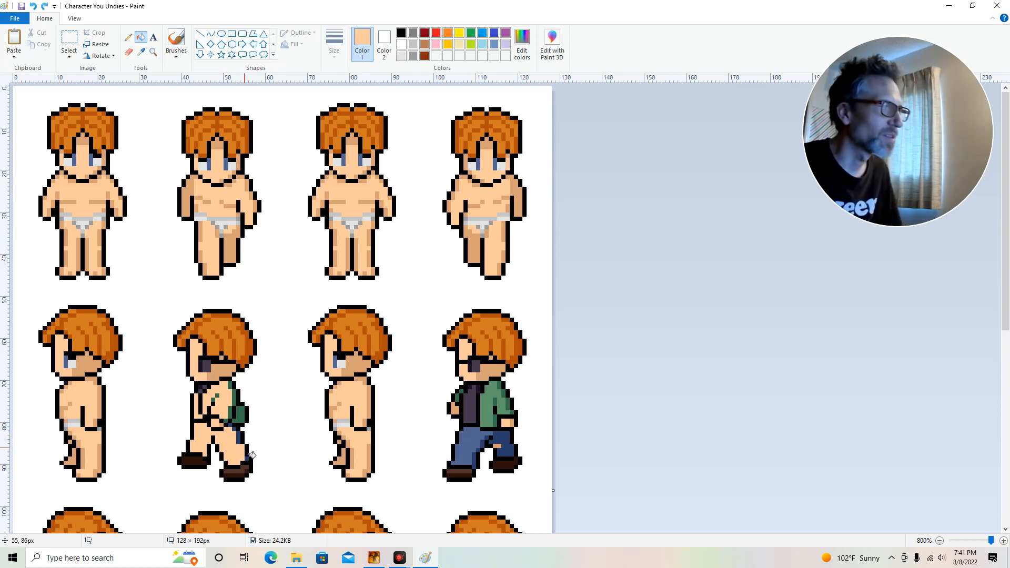
pyautogui.click(232, 427)
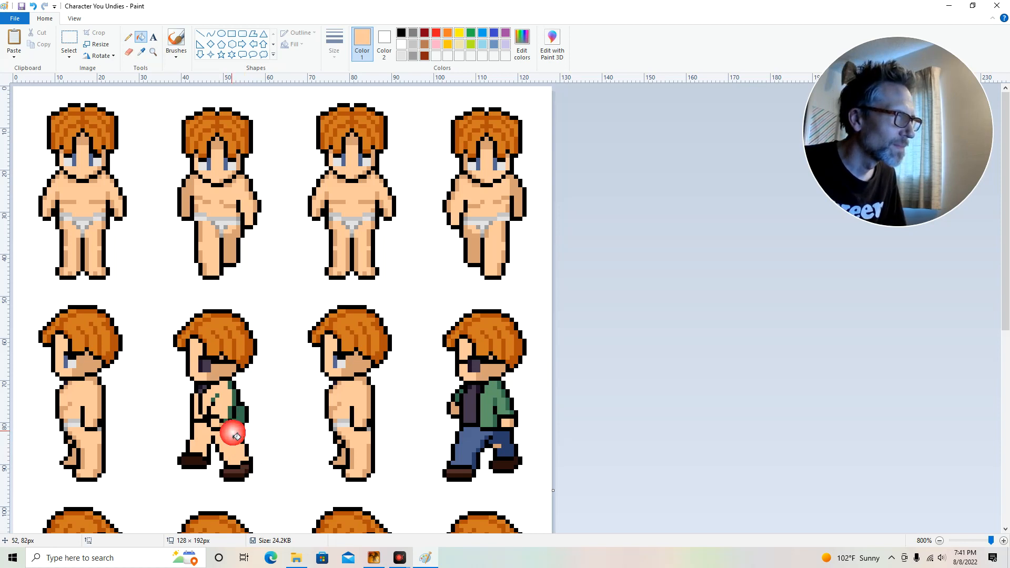
pyautogui.click(236, 470)
pyautogui.click(196, 465)
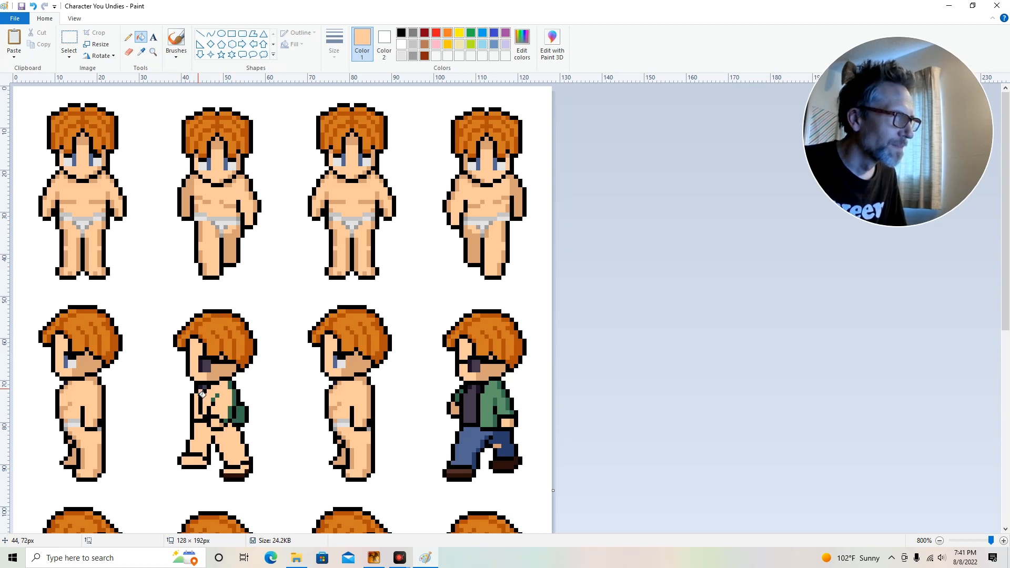
# Pencil light skin colour over the leftover shirt and jacket pixels on the sprite's neck, chest, back and arm
pyautogui.click(128, 37)
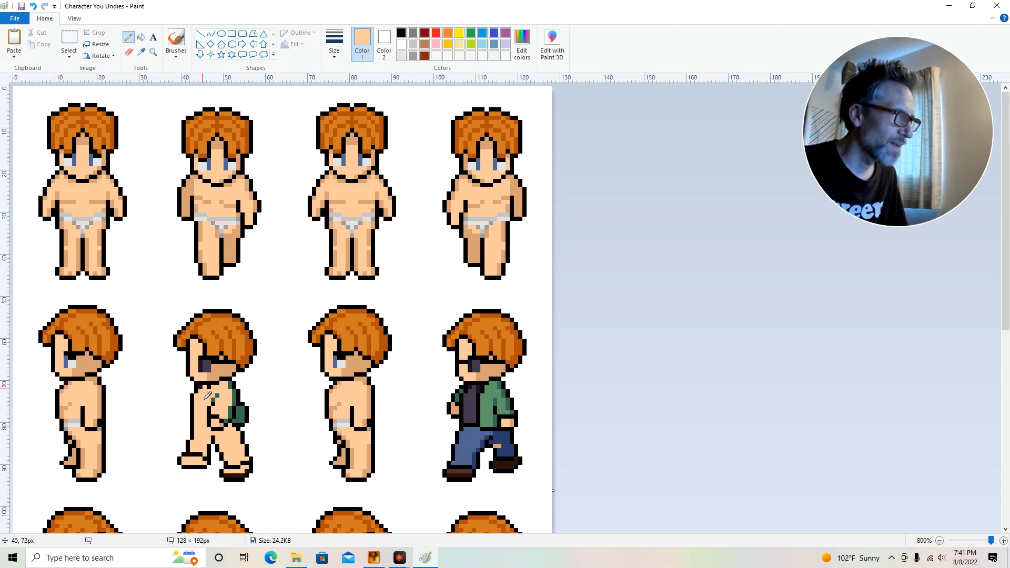
pyautogui.click(209, 386)
pyautogui.click(200, 387)
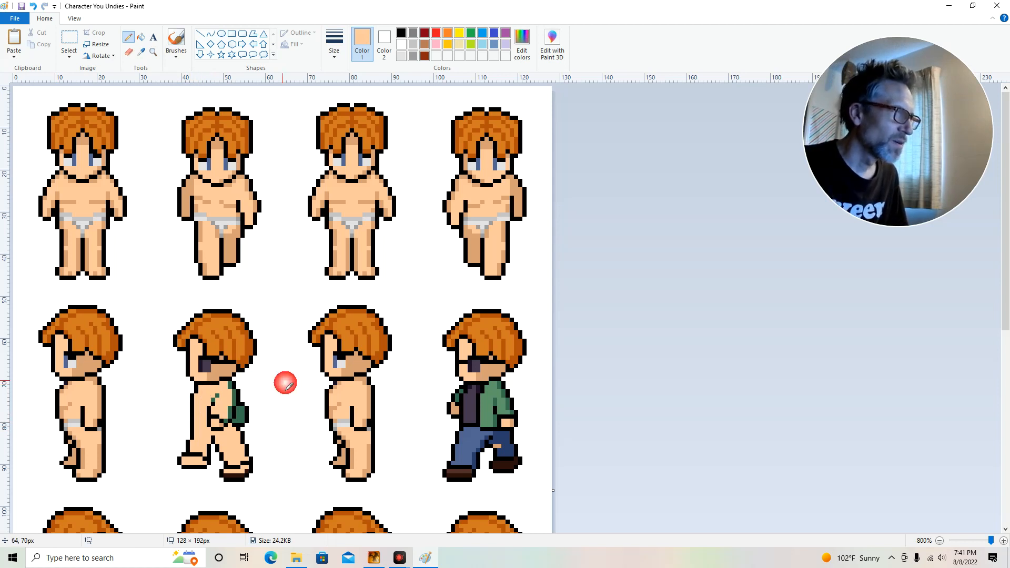
pyautogui.click(216, 396)
pyautogui.click(213, 400)
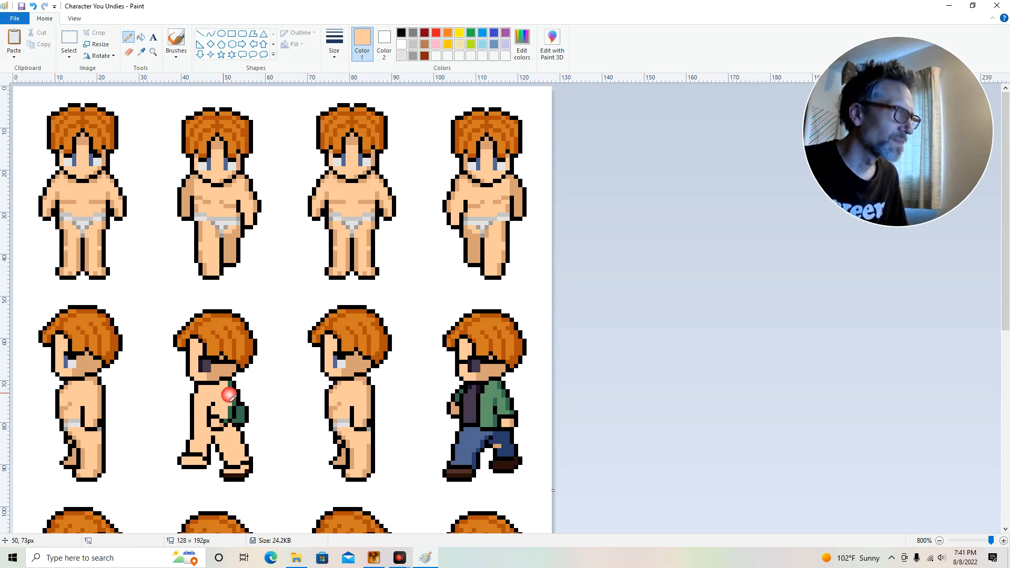
pyautogui.click(233, 388)
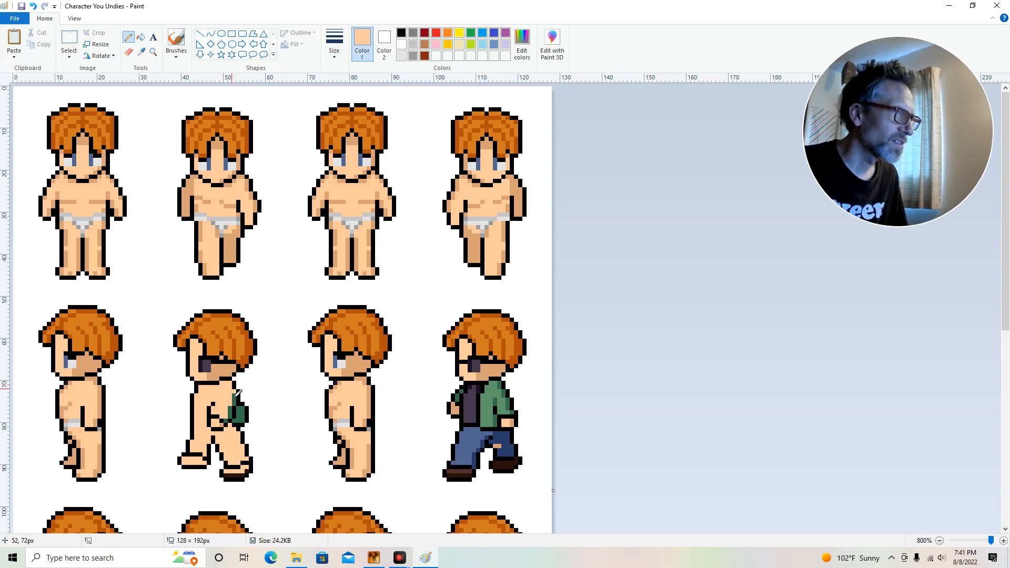
pyautogui.click(234, 400)
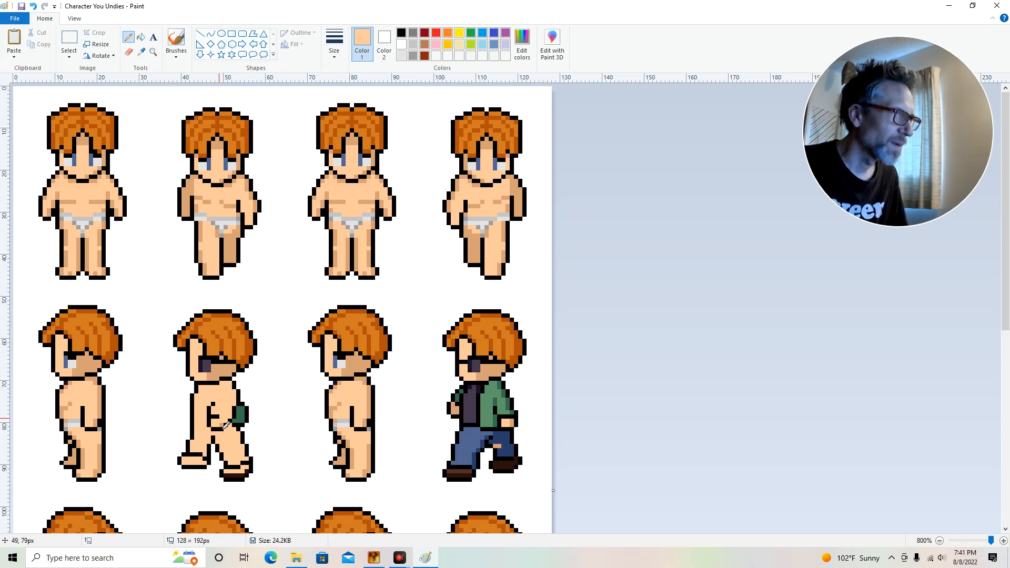
pyautogui.click(213, 417)
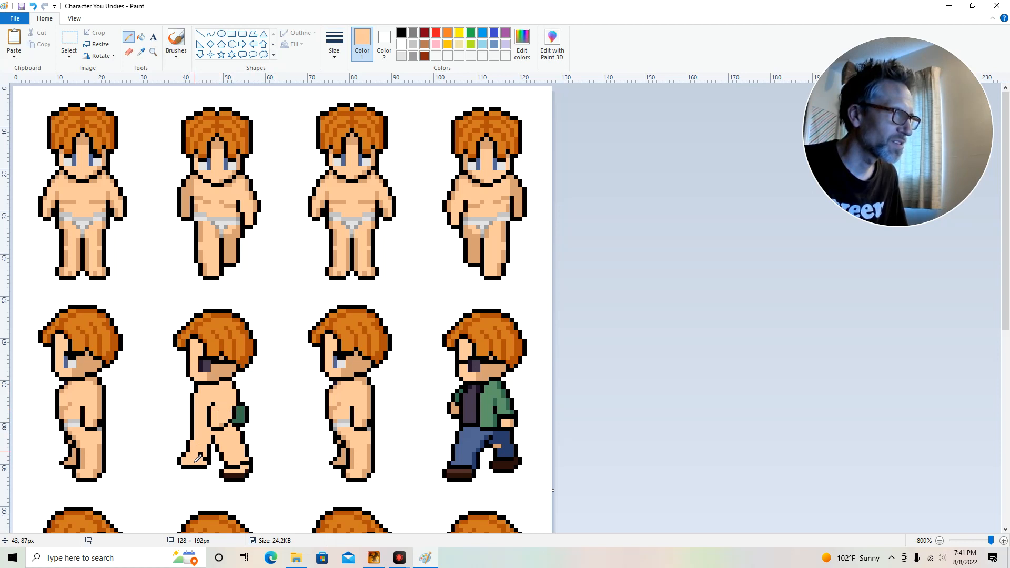
# Paint over the remaining dark shoe pixels on the front foot with the light skin colour
pyautogui.click(244, 465)
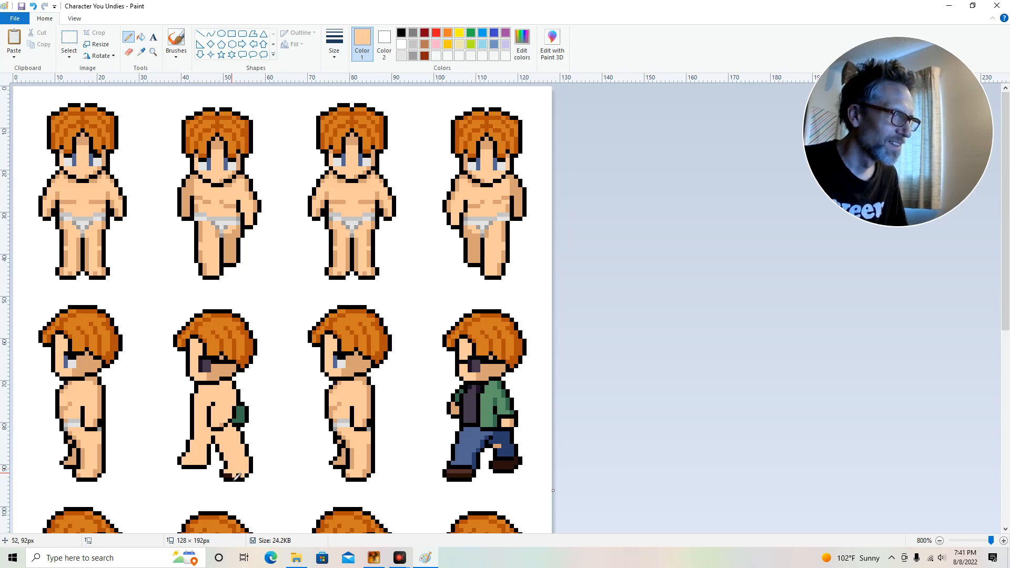
pyautogui.click(226, 474)
pyautogui.click(232, 474)
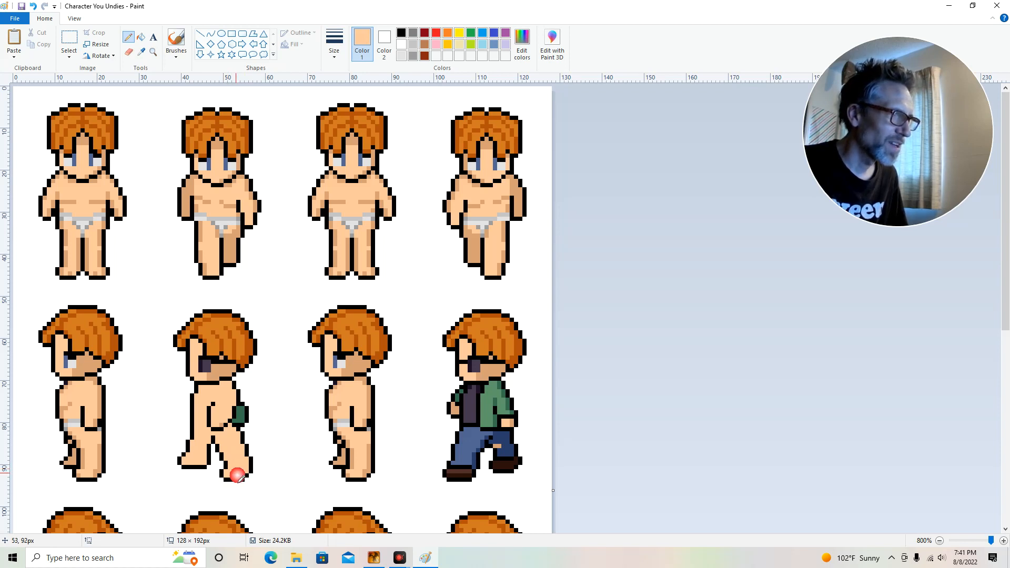
# Sample the darker skin shade from the first sprite and shade the back edge of the walking sprite's front leg
pyautogui.click(141, 51)
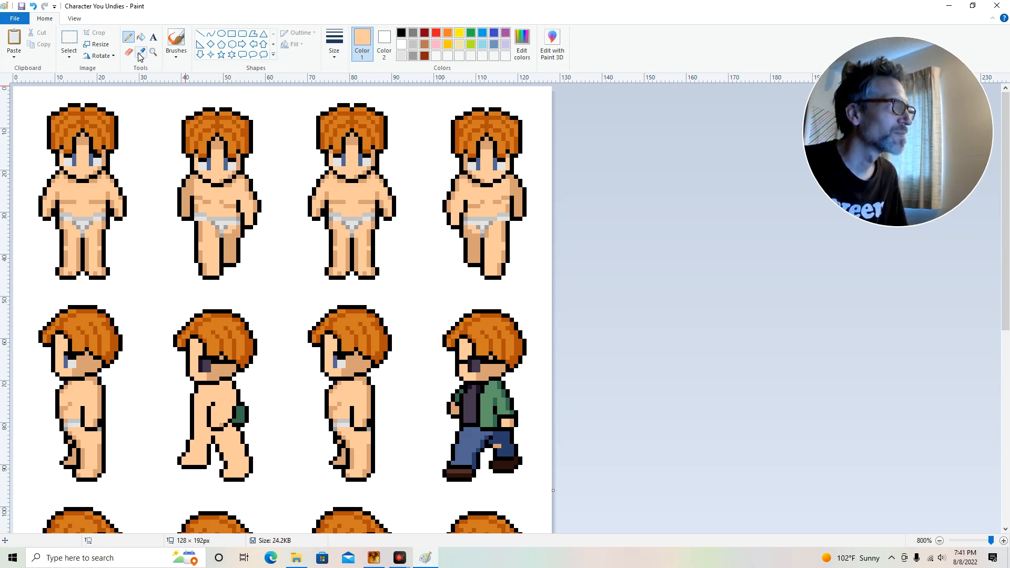
pyautogui.click(97, 208)
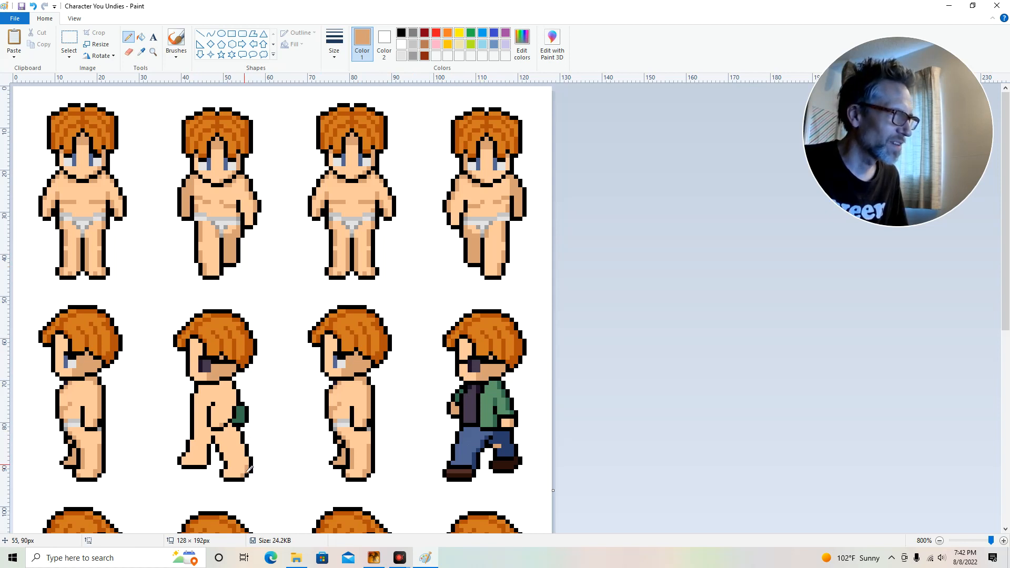
pyautogui.click(244, 455)
pyautogui.click(242, 453)
pyautogui.click(243, 451)
pyautogui.click(241, 447)
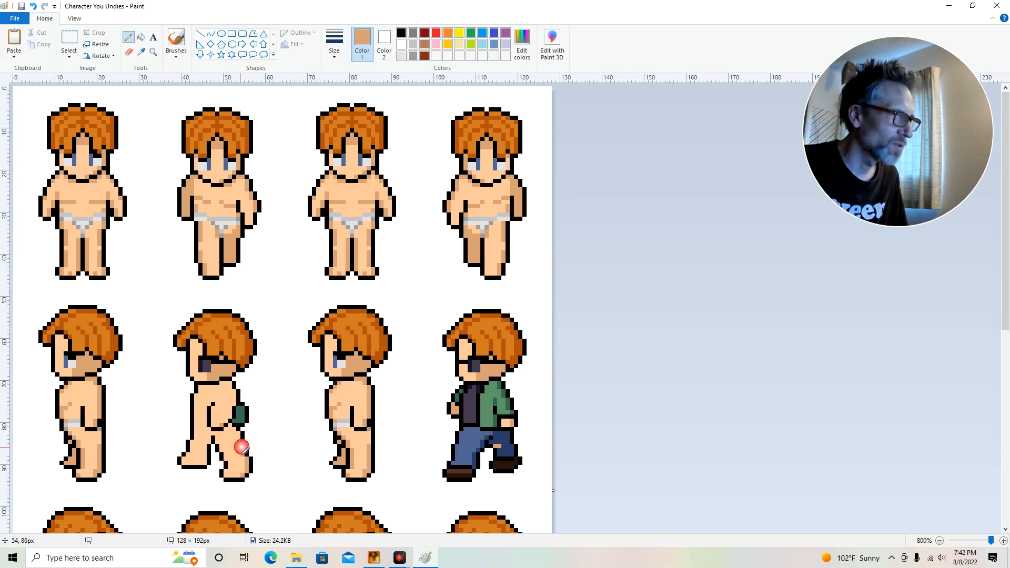
pyautogui.click(239, 440)
pyautogui.click(237, 438)
pyautogui.click(239, 434)
pyautogui.click(239, 432)
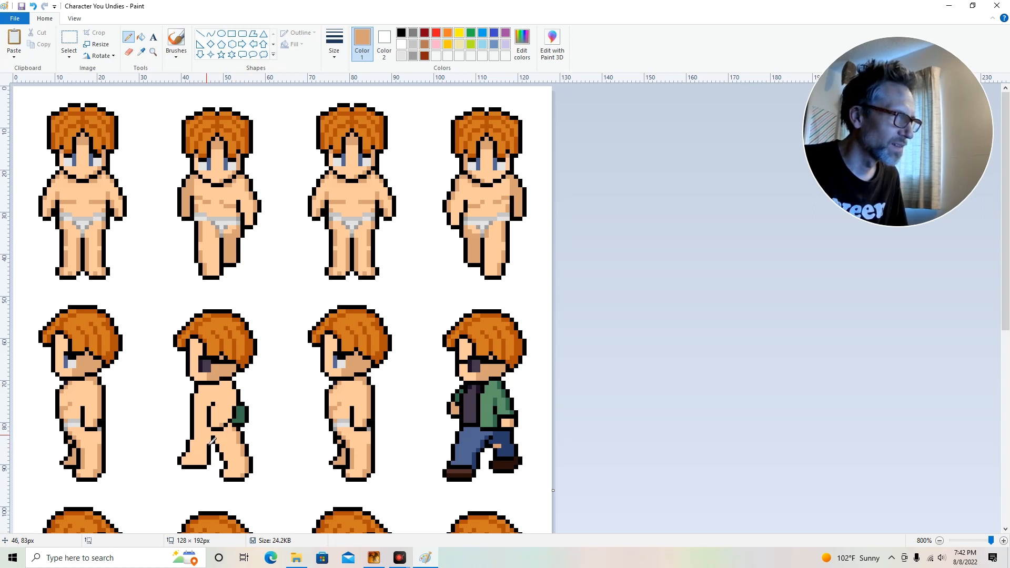
# Mark the top of the far leg with darker skin pixels and fill the leg down to the foot with that shade
pyautogui.click(206, 441)
pyautogui.click(204, 436)
pyautogui.click(201, 434)
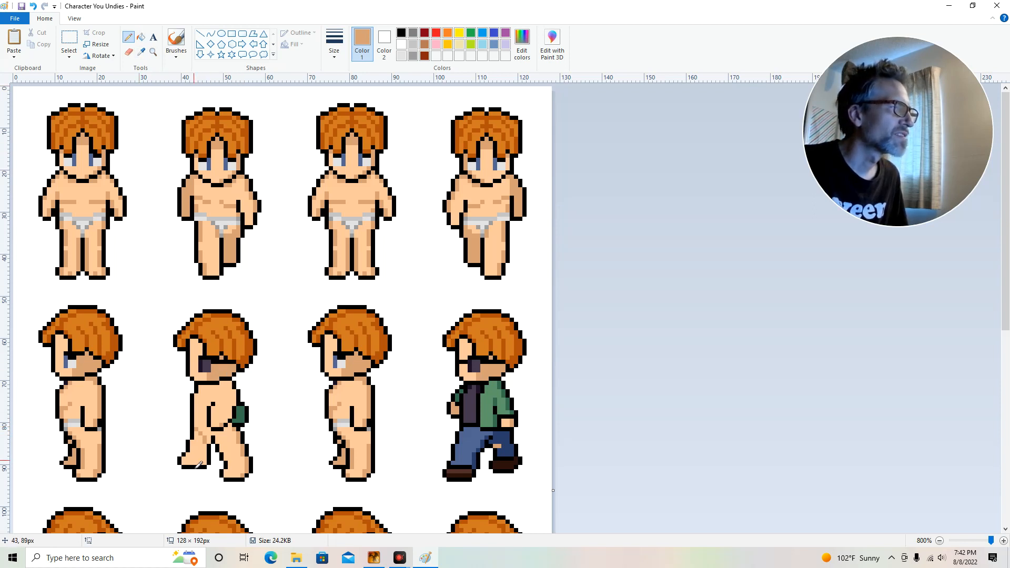
pyautogui.click(141, 36)
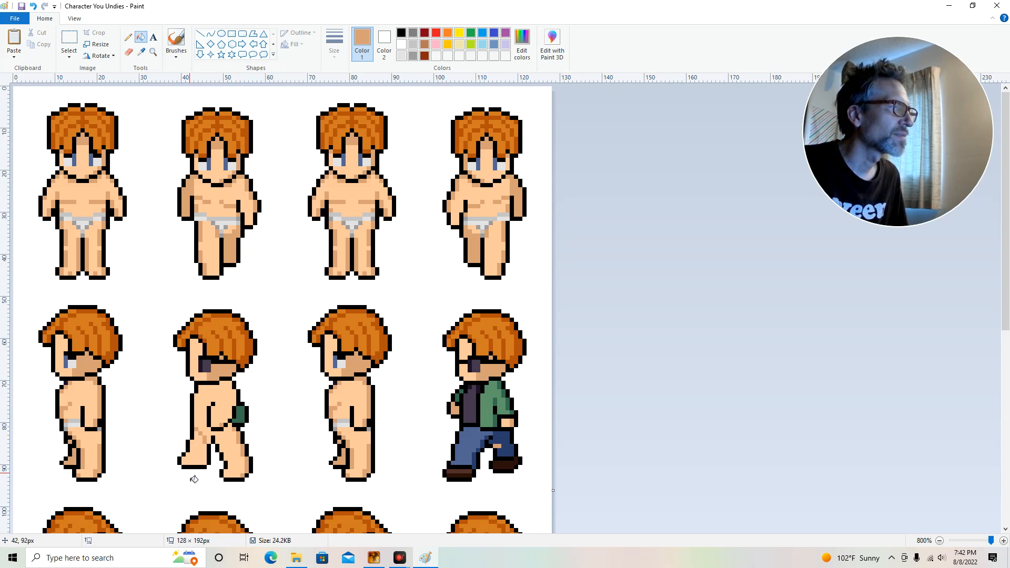
pyautogui.click(197, 461)
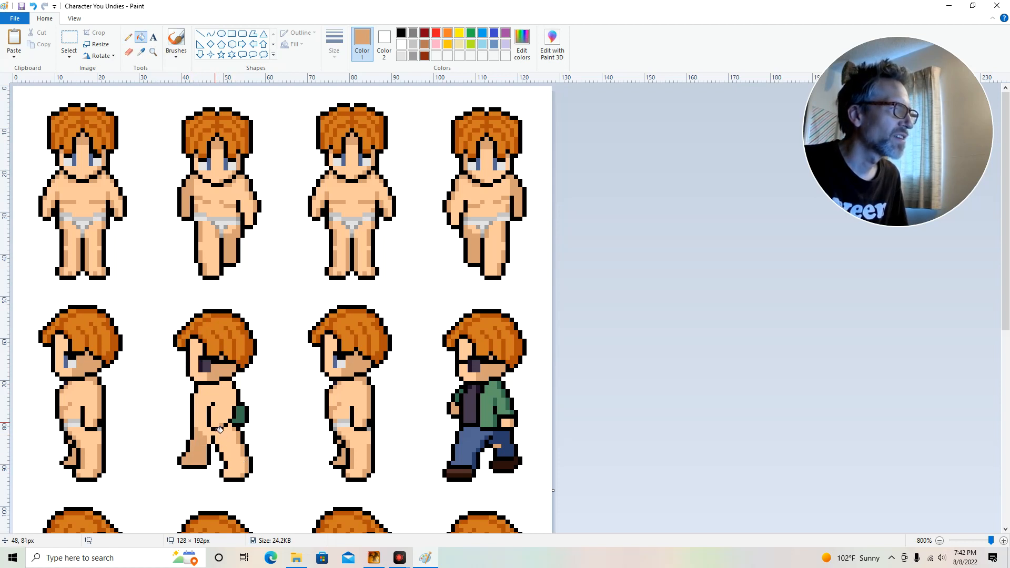
# Pencil darker skin shading onto the chest of the second left-facing sprite
pyautogui.click(128, 37)
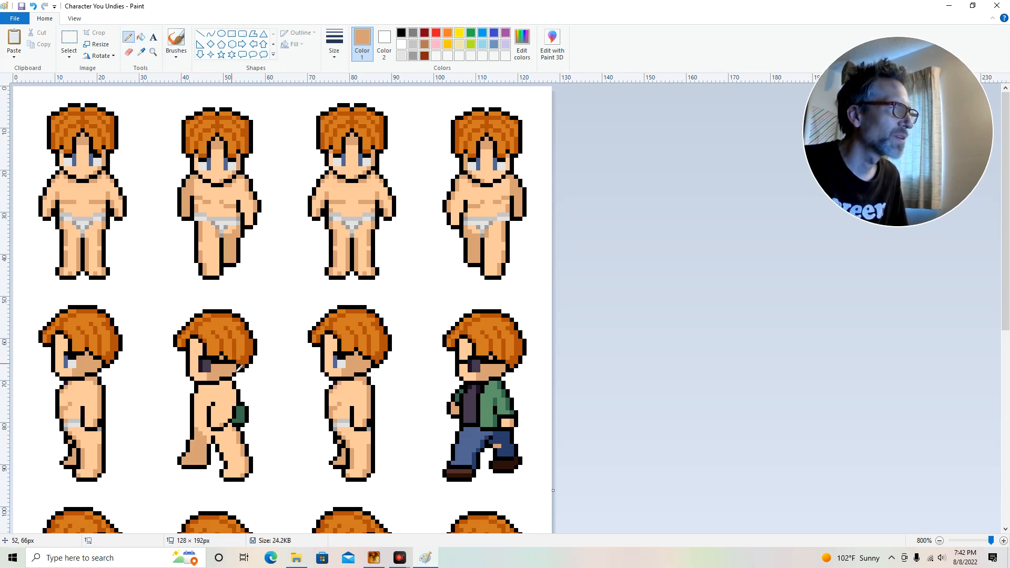
pyautogui.click(197, 408)
pyautogui.click(200, 406)
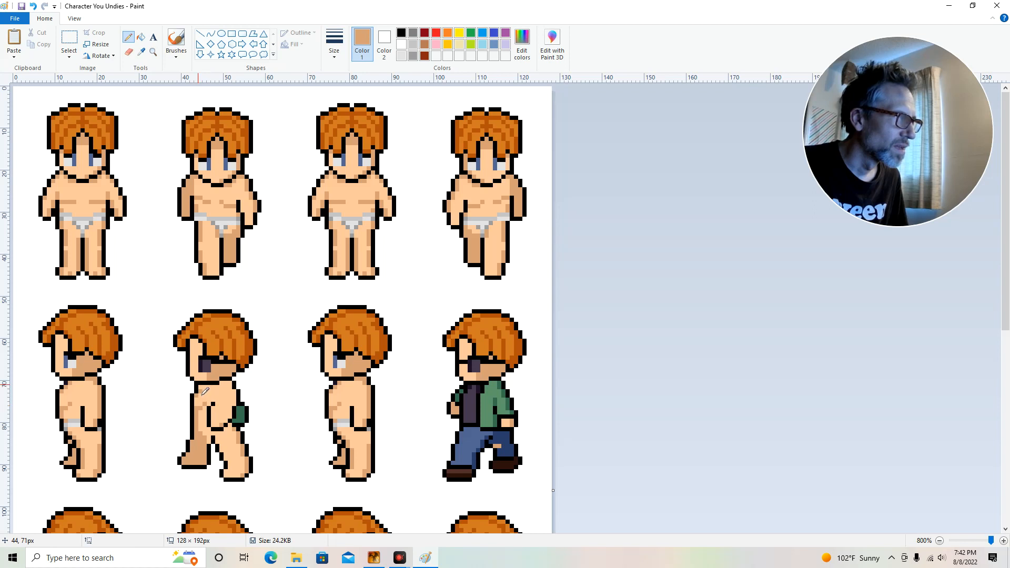
# Touch up the chest outline of the second left-facing sprite with white and black pixels
pyautogui.click(402, 45)
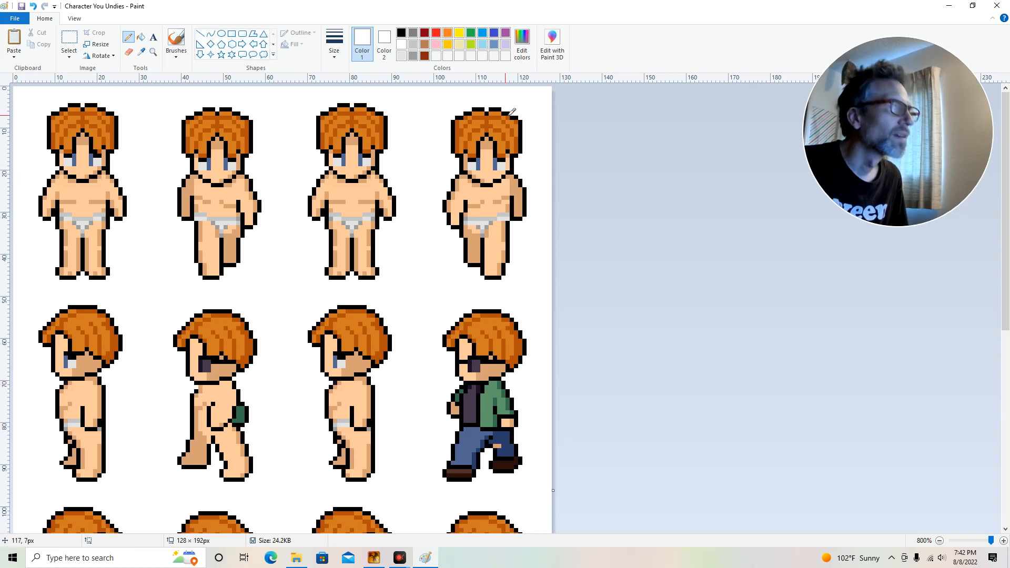
pyautogui.click(405, 34)
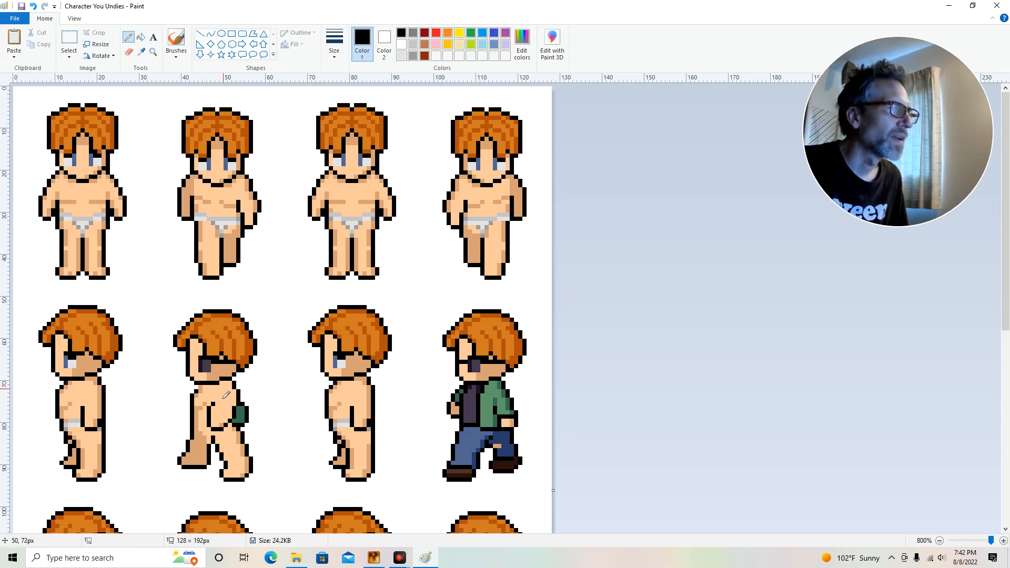
pyautogui.click(204, 390)
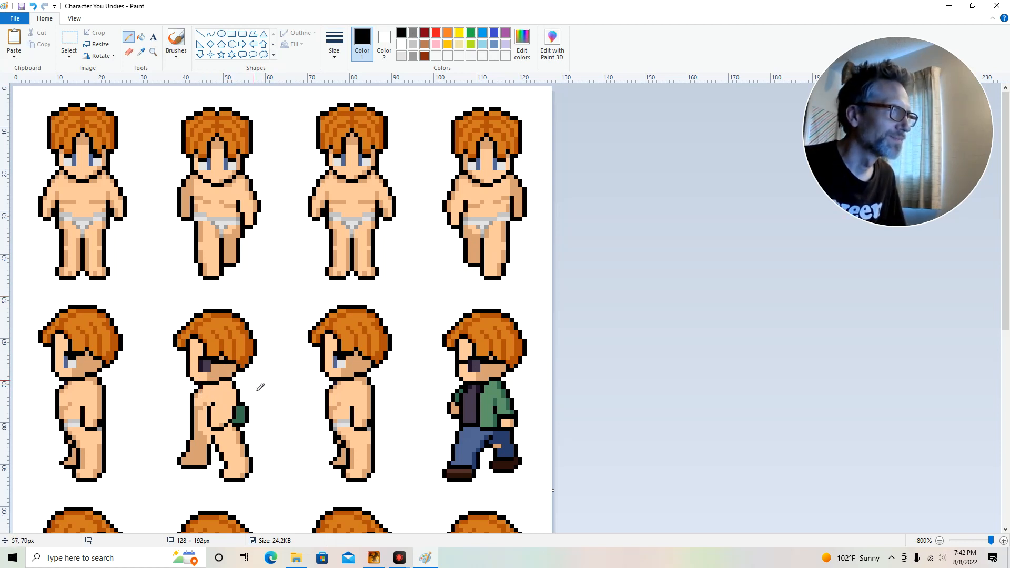
# Erase the green sleeve behind the walking sprite's back with white and redraw the outline there in black
pyautogui.click(401, 44)
pyautogui.click(259, 231)
pyautogui.moveTo(243, 427)
pyautogui.mouseDown()
pyautogui.moveTo(243, 406)
pyautogui.moveTo(241, 417)
pyautogui.mouseUp()
pyautogui.click(237, 417)
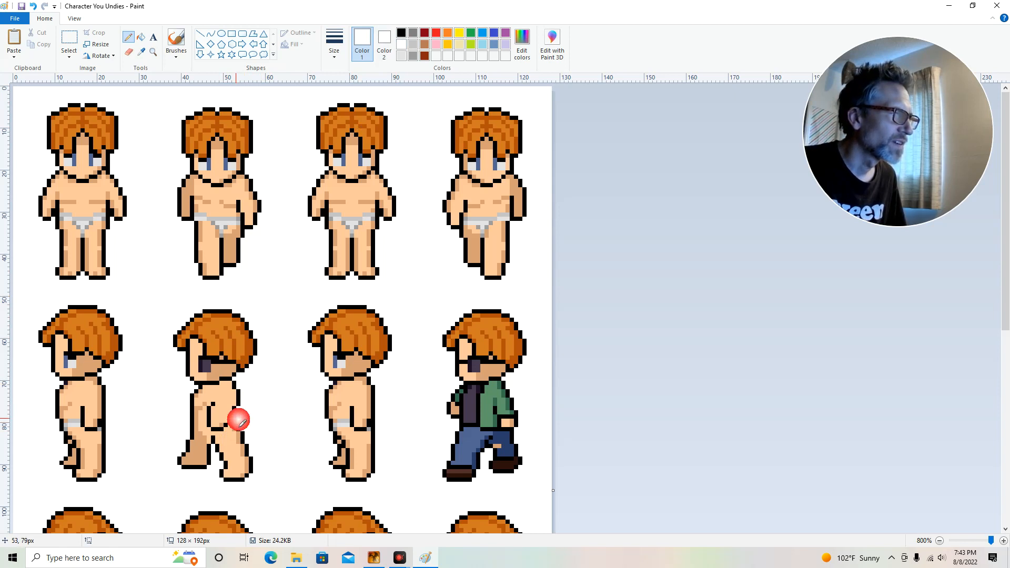
pyautogui.click(235, 424)
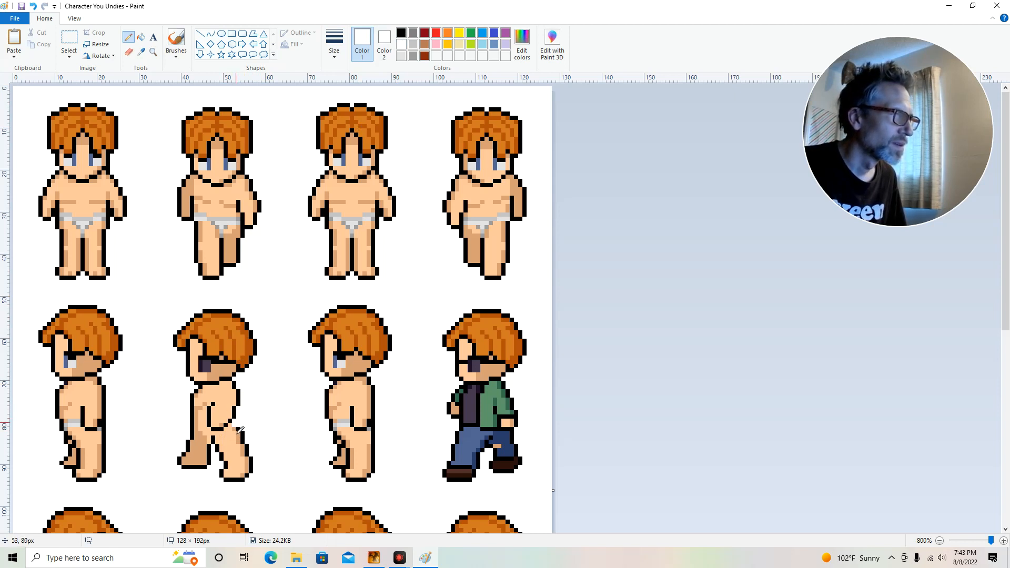
pyautogui.click(400, 32)
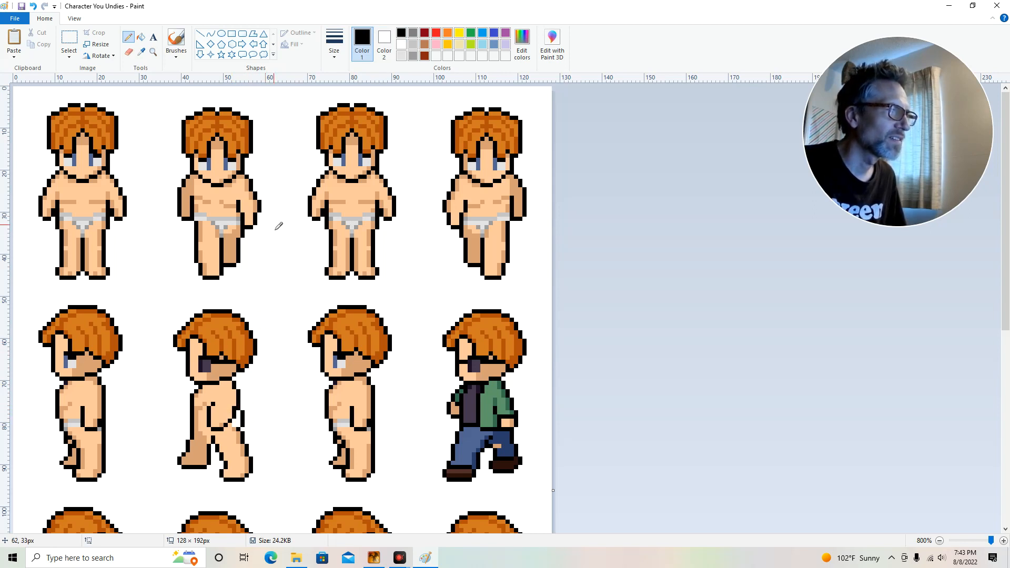
# Fill the leftover white pixels around the rear hand of the second left-facing sprite with sampled skin tones
pyautogui.click(140, 52)
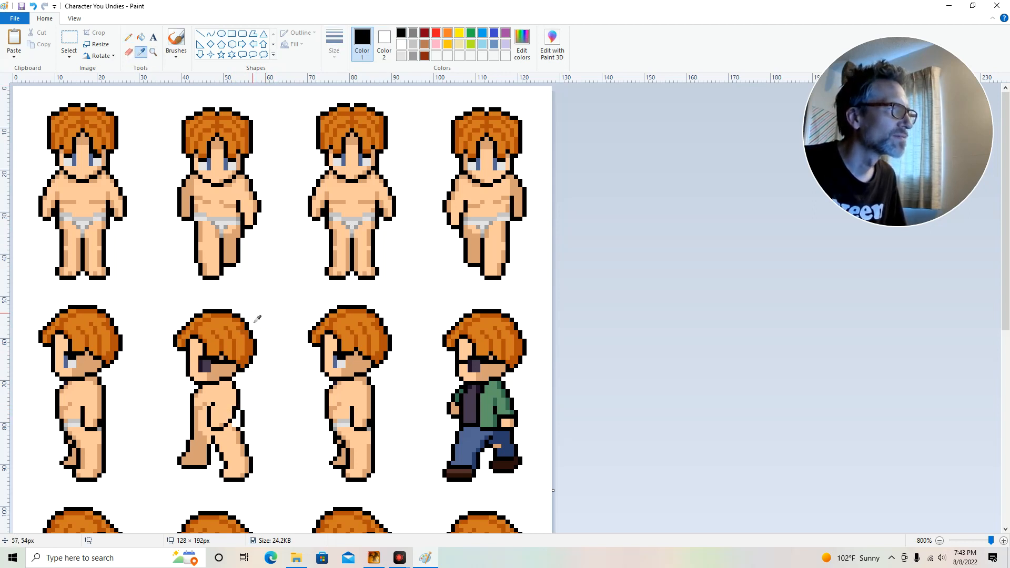
pyautogui.click(232, 258)
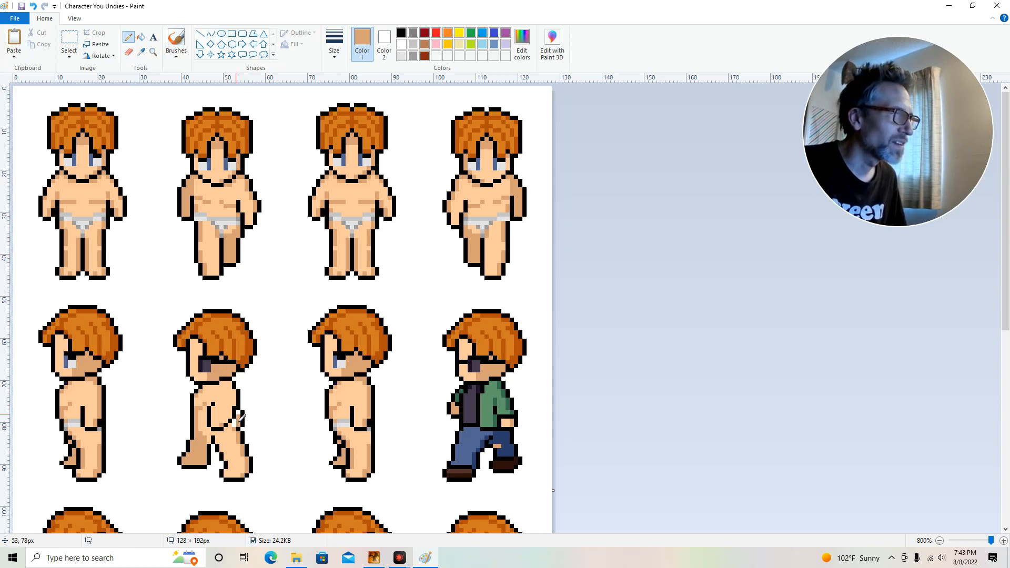
pyautogui.click(140, 52)
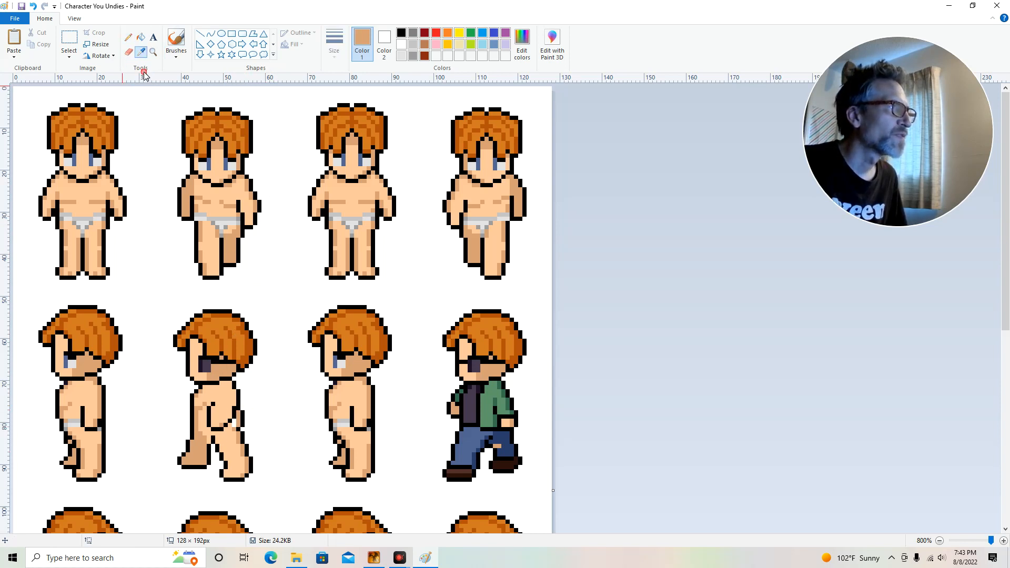
pyautogui.click(237, 464)
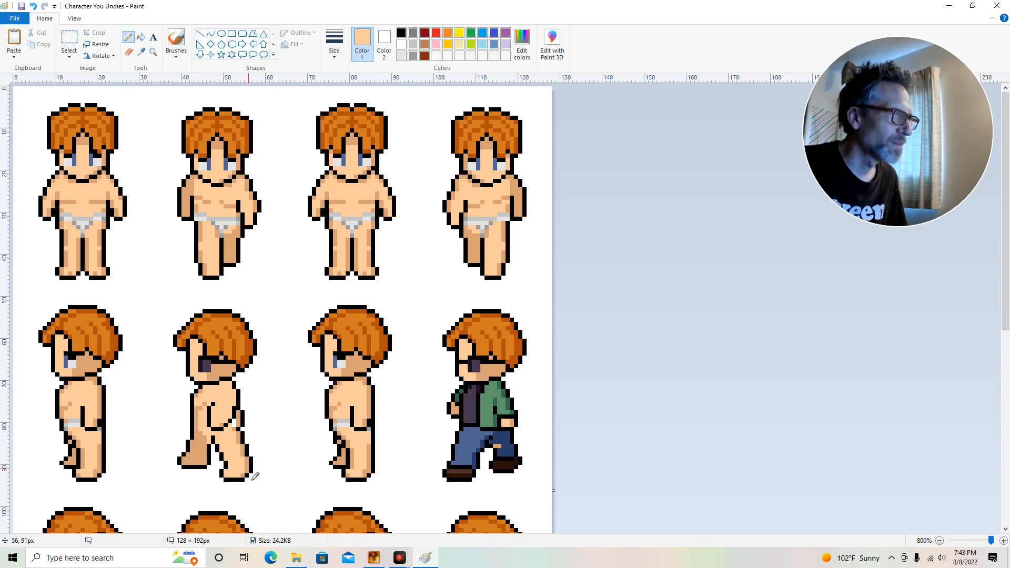
pyautogui.click(233, 422)
pyautogui.click(230, 410)
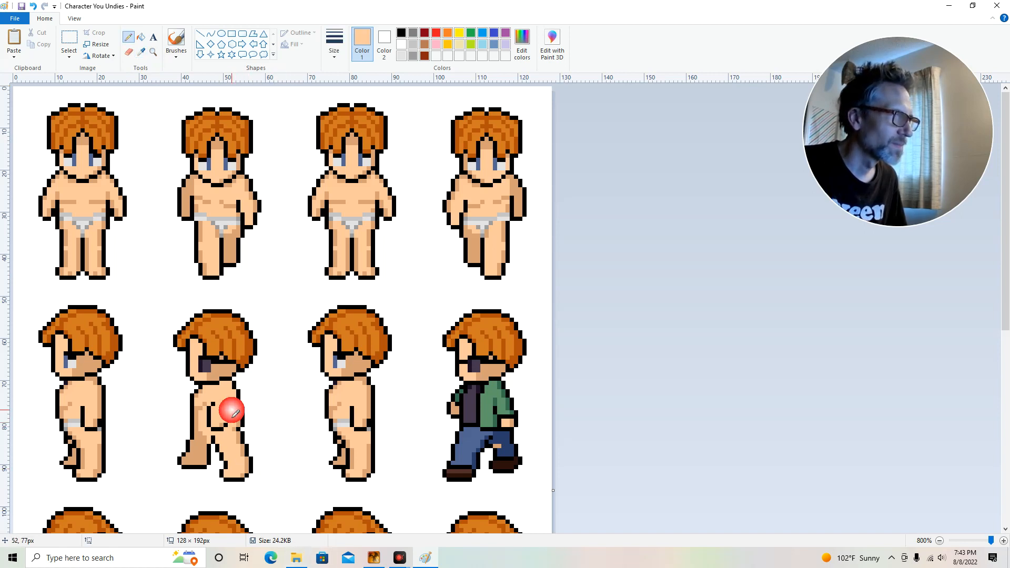
# Shade the rear arm, hand and back edge of the second left-facing sprite with the darker skin tone from its far leg
pyautogui.click(140, 52)
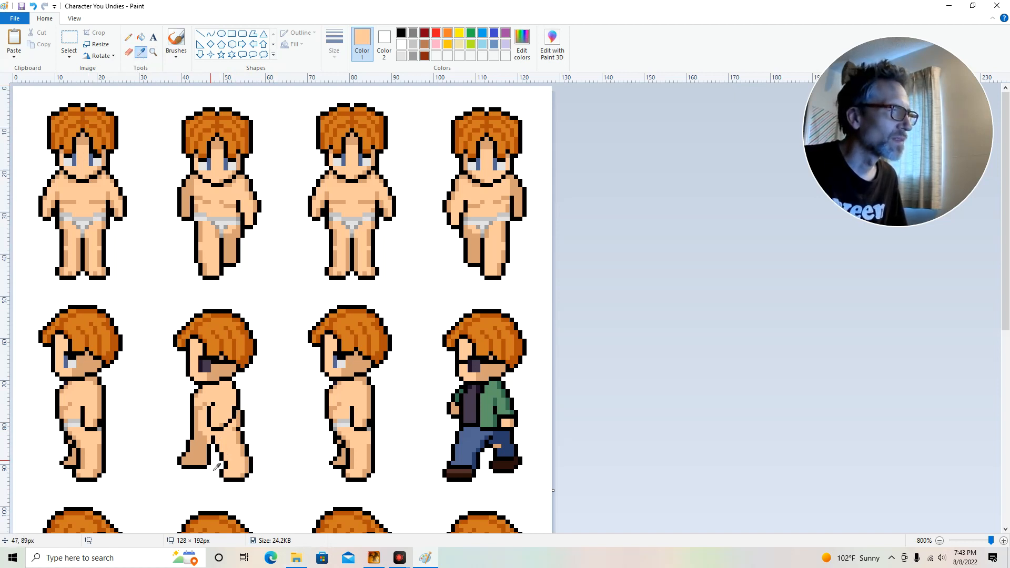
pyautogui.click(198, 460)
pyautogui.click(228, 416)
pyautogui.click(227, 412)
pyautogui.click(233, 409)
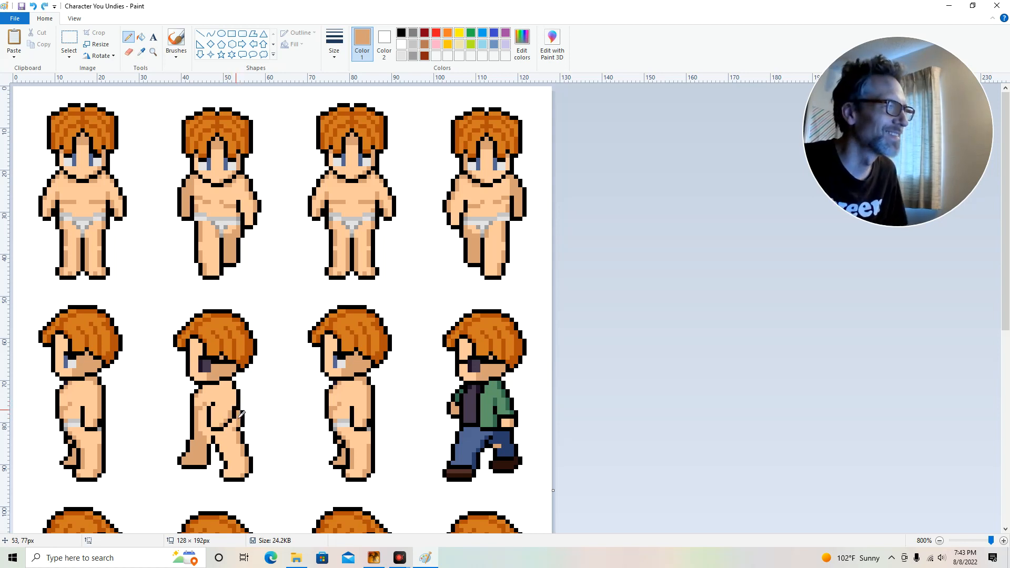
pyautogui.click(237, 408)
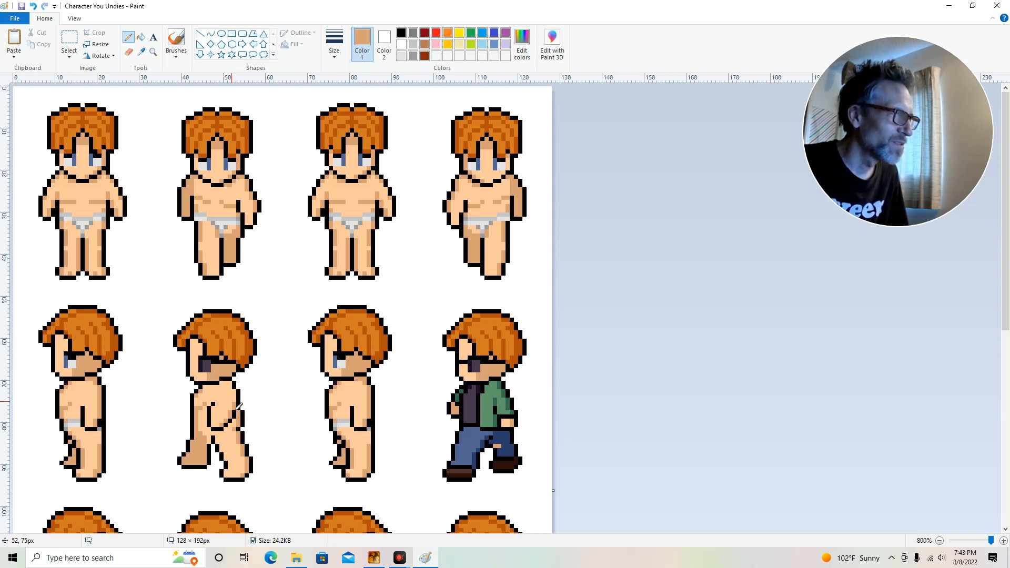
pyautogui.click(234, 392)
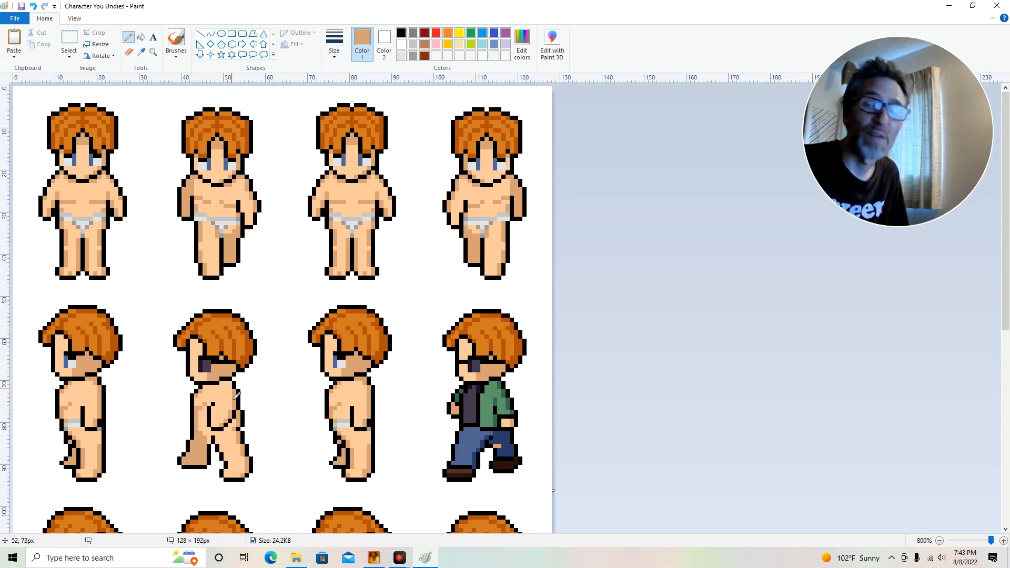
pyautogui.click(232, 387)
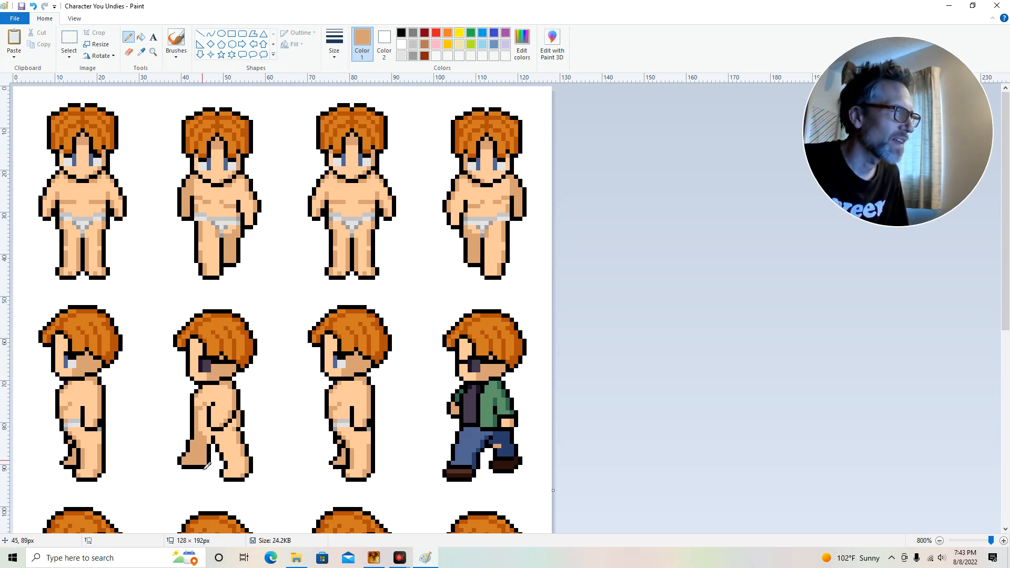
# Pencil darker skin shading along the near leg of the second left-facing sprite, from the foot up to the hip
pyautogui.click(232, 474)
pyautogui.click(232, 469)
pyautogui.click(231, 466)
pyautogui.click(231, 463)
pyautogui.click(226, 455)
pyautogui.click(225, 456)
pyautogui.click(226, 453)
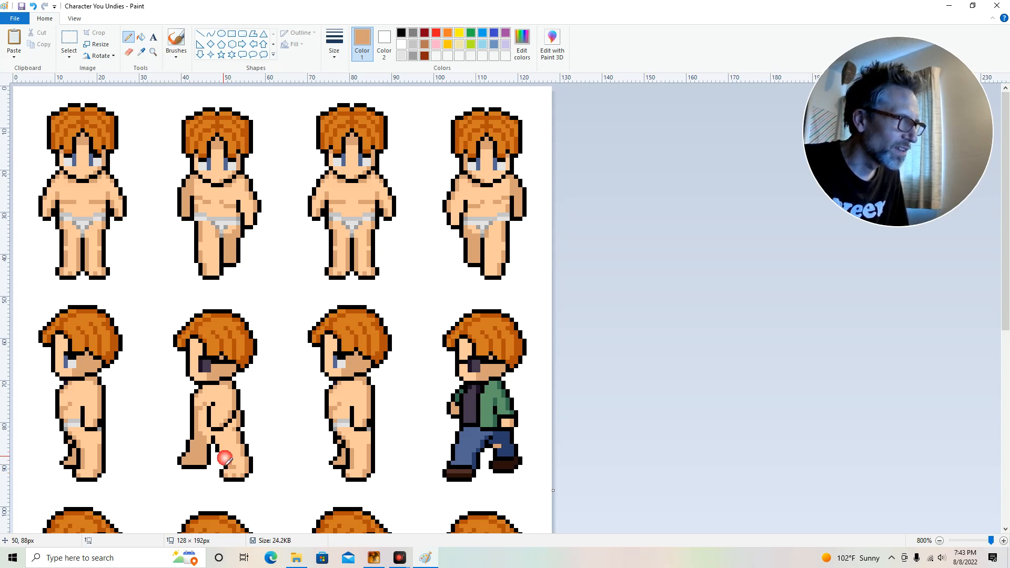
pyautogui.click(221, 447)
pyautogui.click(221, 446)
pyautogui.click(217, 436)
pyautogui.click(213, 431)
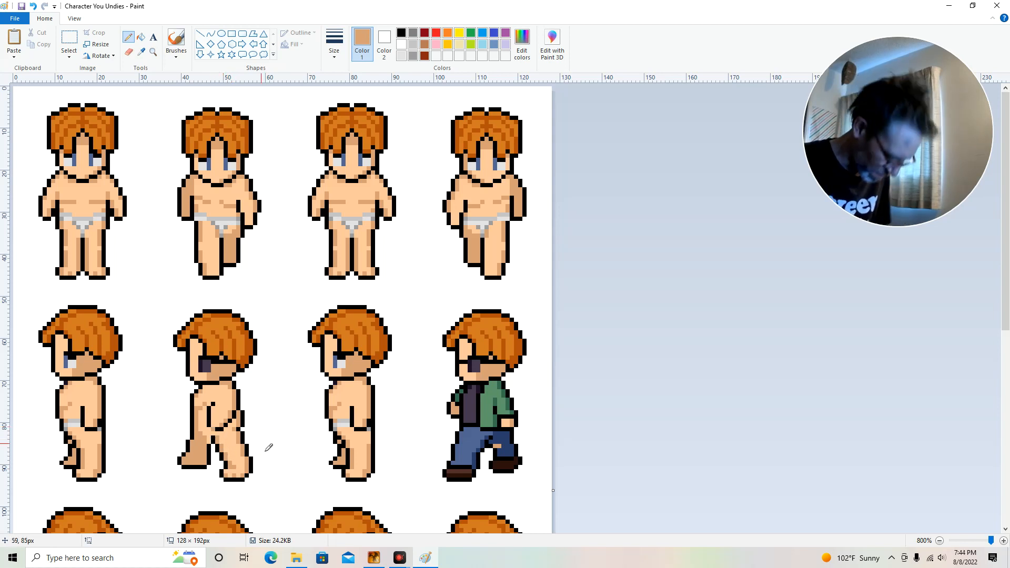
pyautogui.click(220, 434)
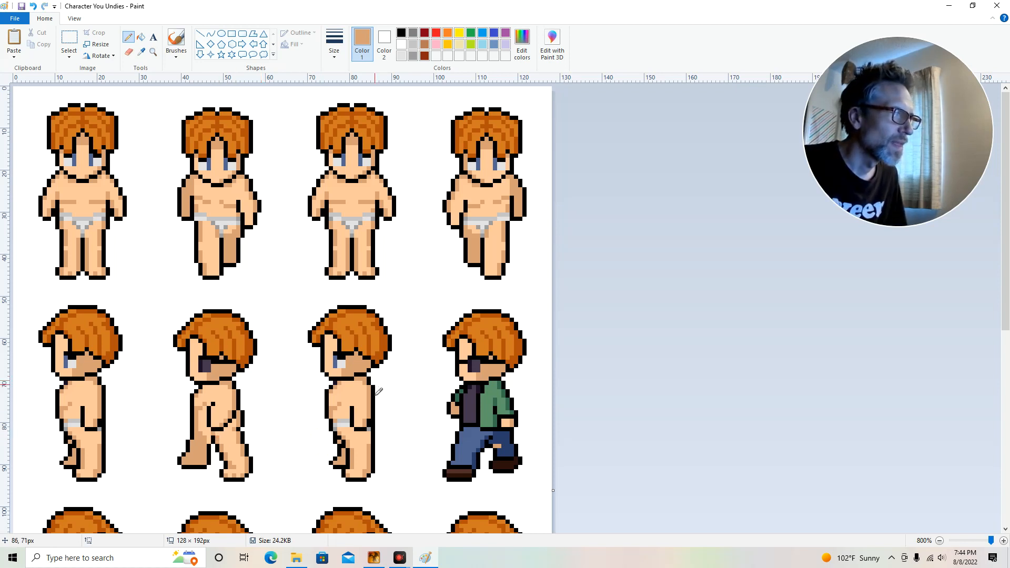
pyautogui.click(402, 56)
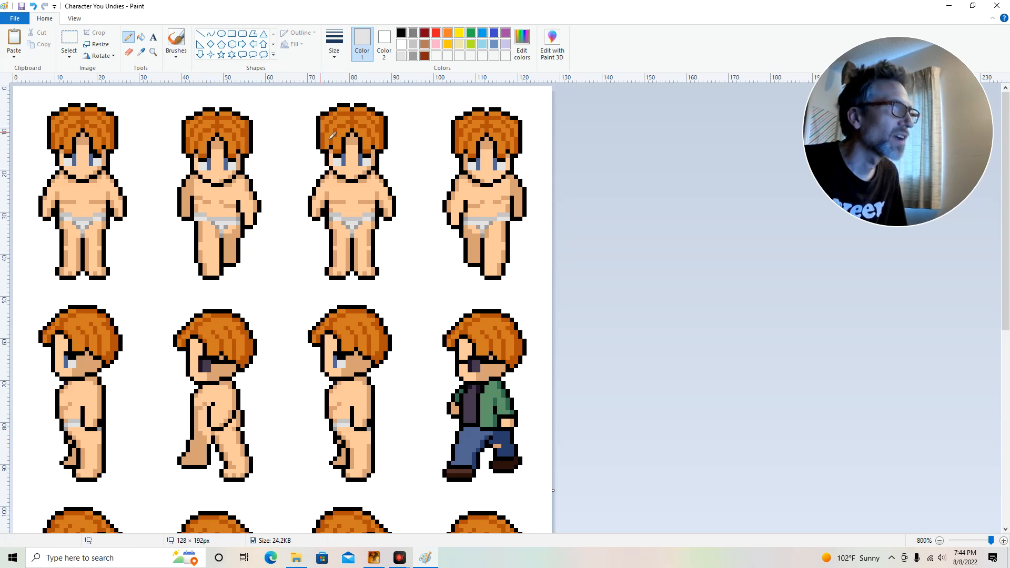
pyautogui.click(141, 52)
pyautogui.click(195, 460)
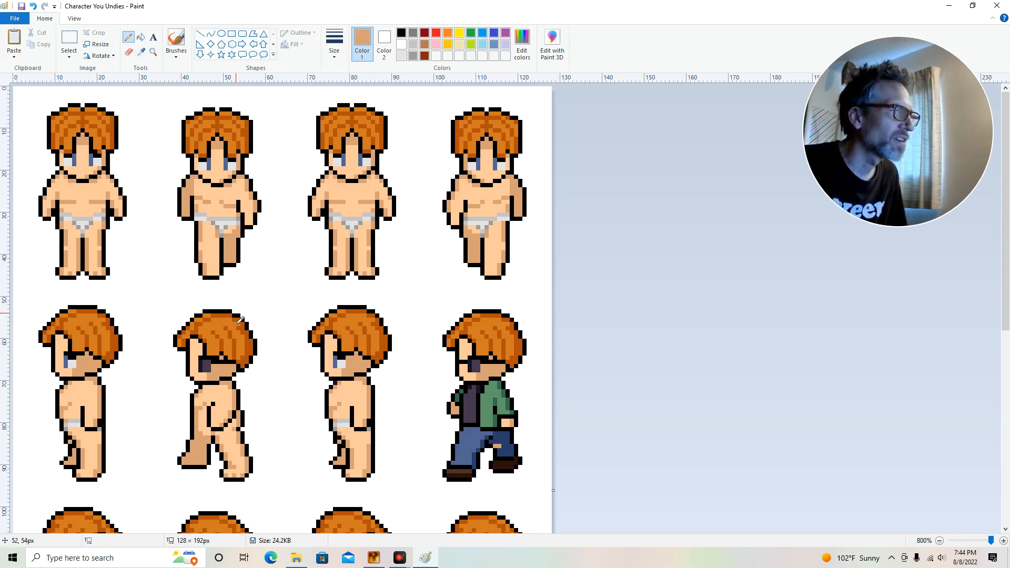
# Draw the underwear around the hips of the second left-facing sprite in the light gray sampled from the front-facing sprite above
pyautogui.click(141, 51)
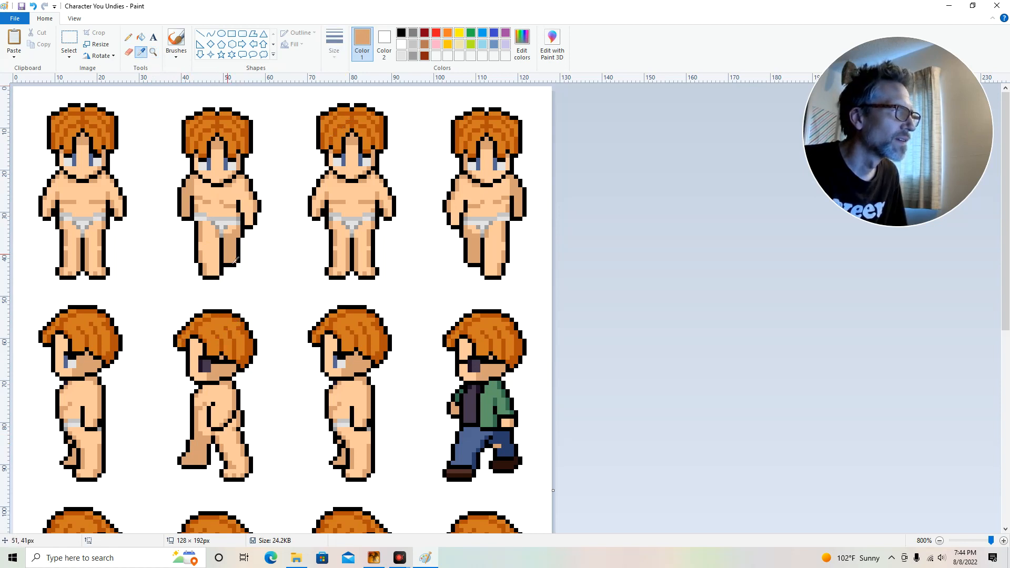
pyautogui.click(225, 228)
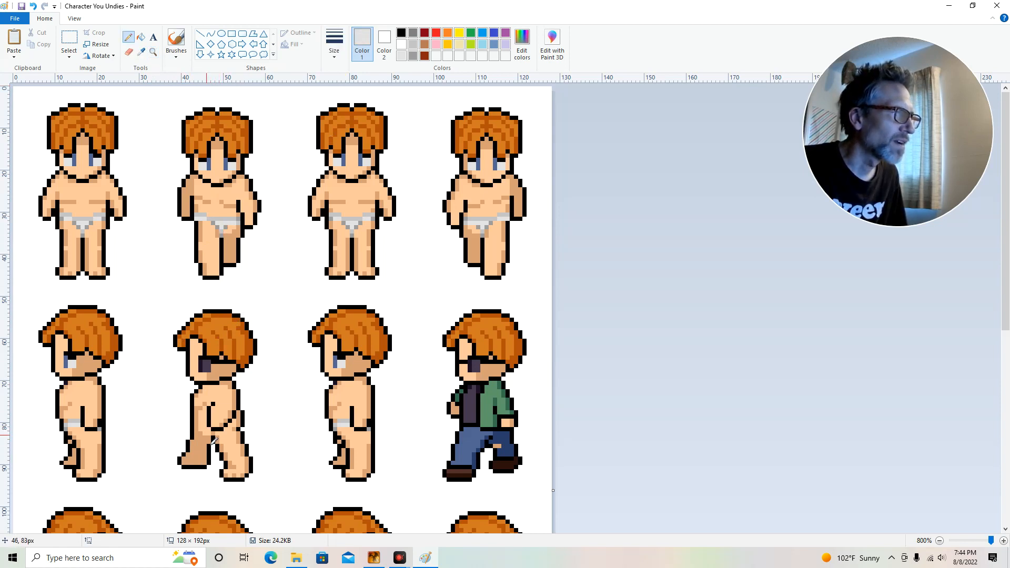
pyautogui.click(209, 431)
pyautogui.click(208, 429)
pyautogui.moveTo(198, 424); pyautogui.dragTo(204, 423)
pyautogui.click(220, 428)
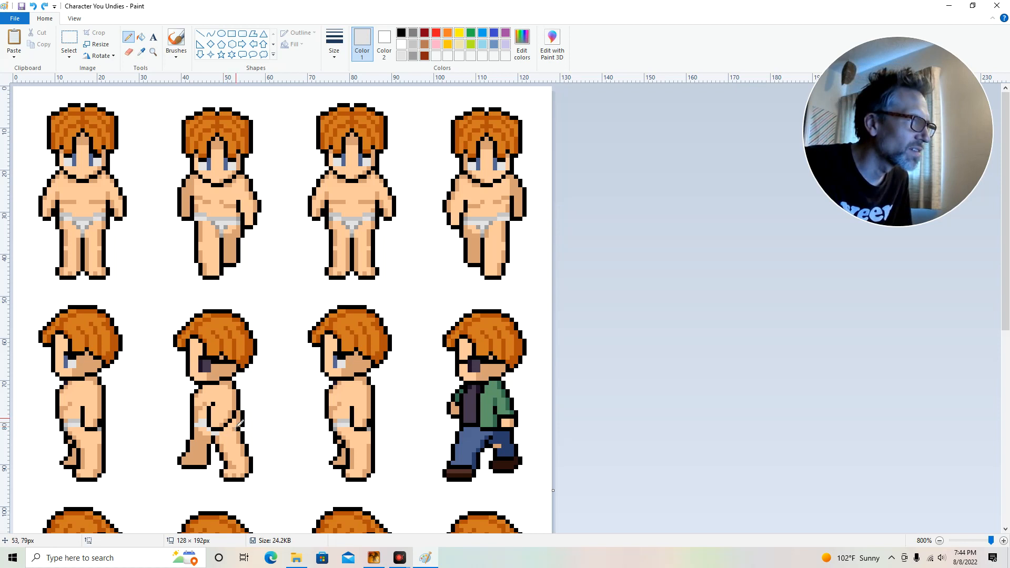
pyautogui.click(233, 420)
pyautogui.click(237, 422)
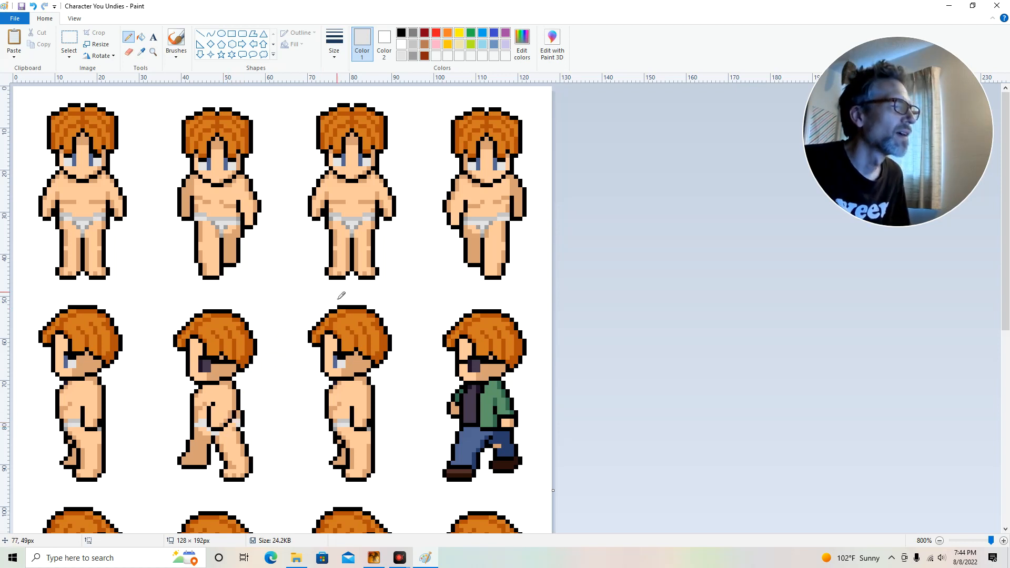
# Add gray shading pixels to the underwear of the second left-facing sprite
pyautogui.click(141, 51)
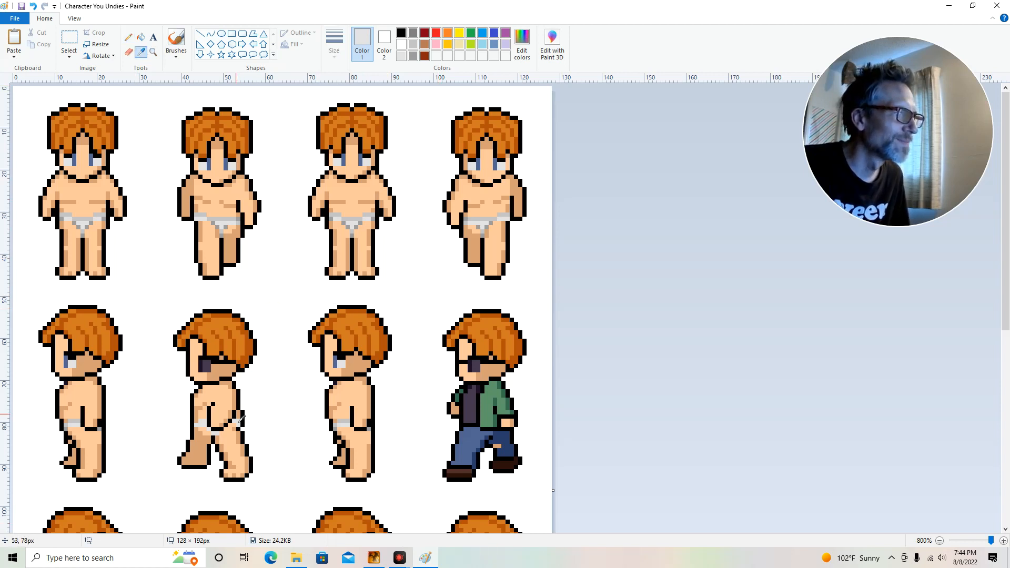
pyautogui.click(413, 55)
pyautogui.click(128, 37)
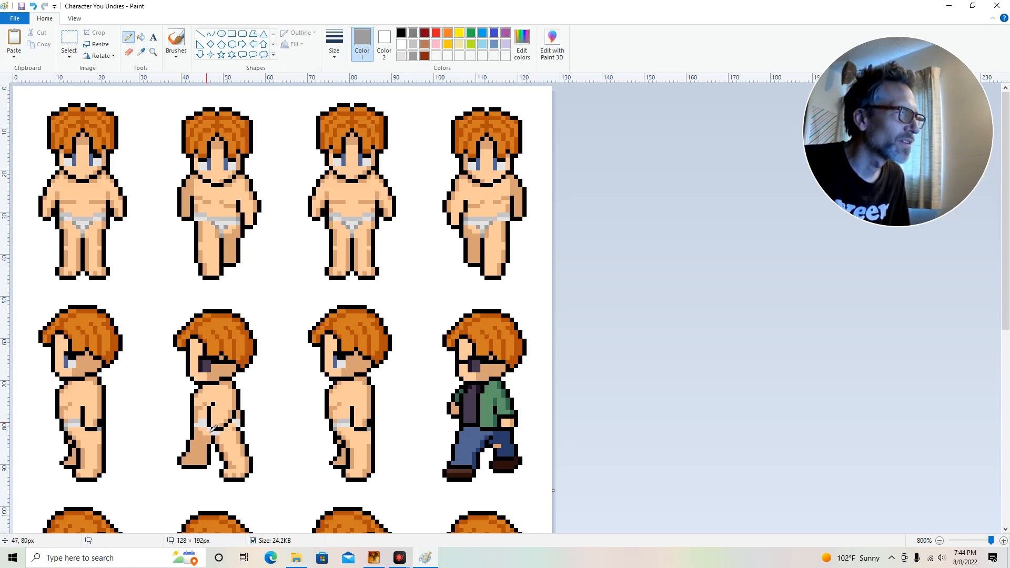
pyautogui.click(200, 422)
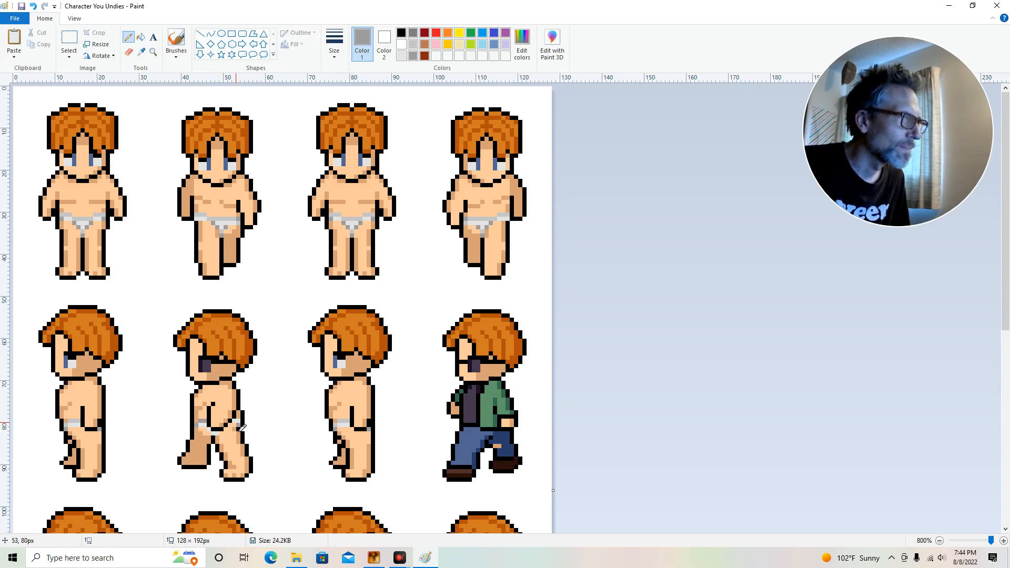
pyautogui.click(141, 54)
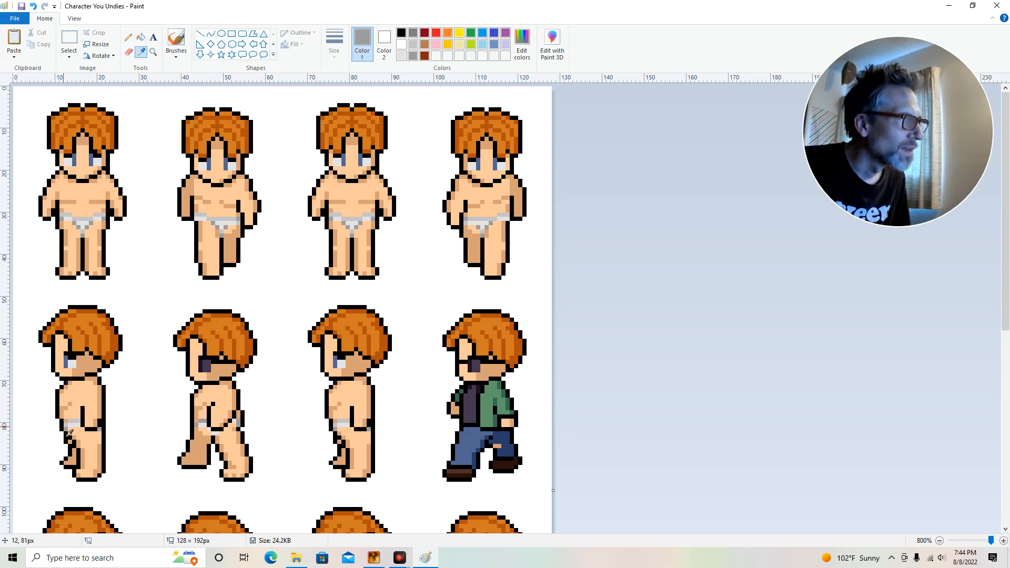
pyautogui.click(221, 411)
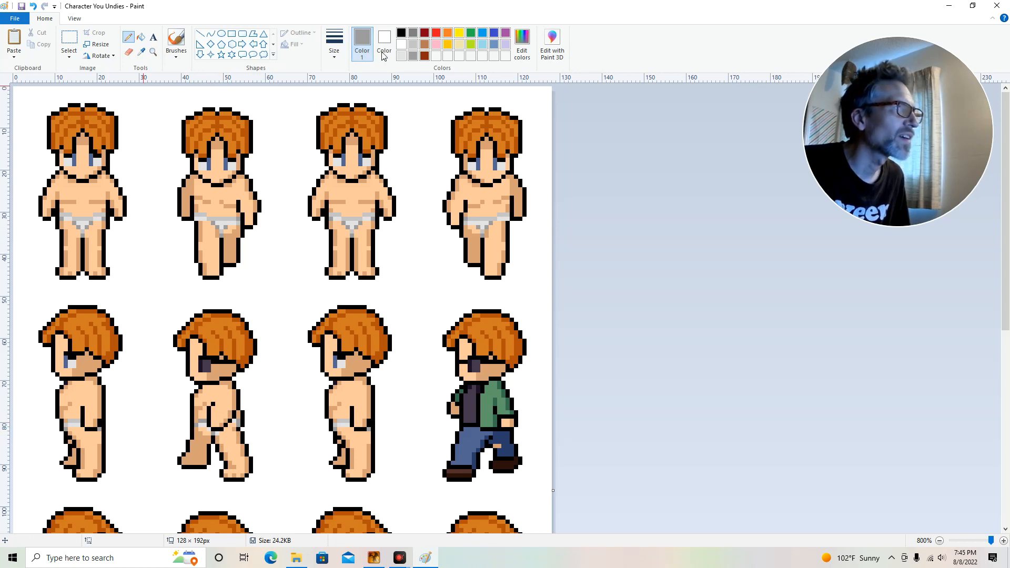
pyautogui.click(412, 44)
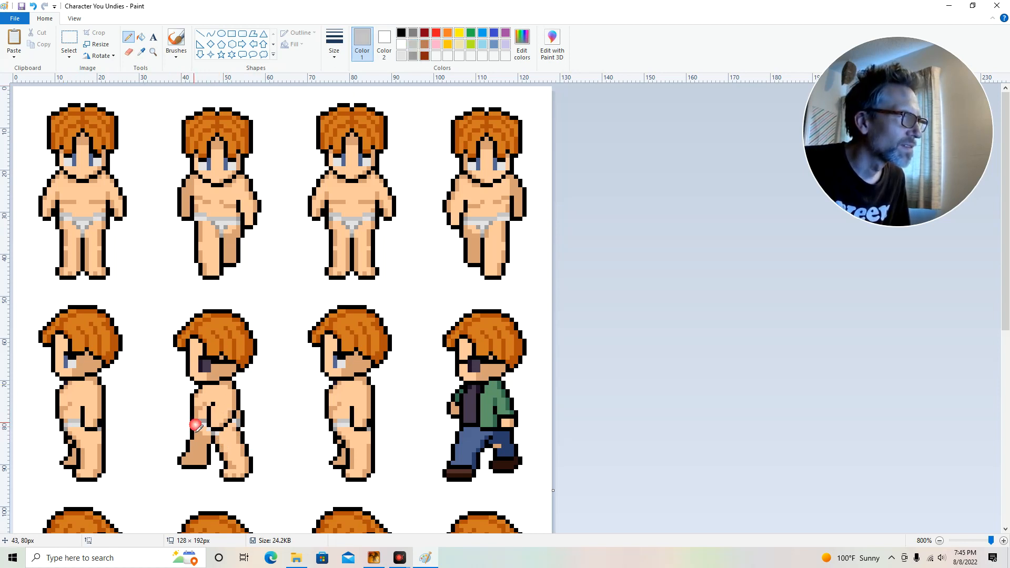
pyautogui.moveTo(205, 424); pyautogui.dragTo(224, 423)
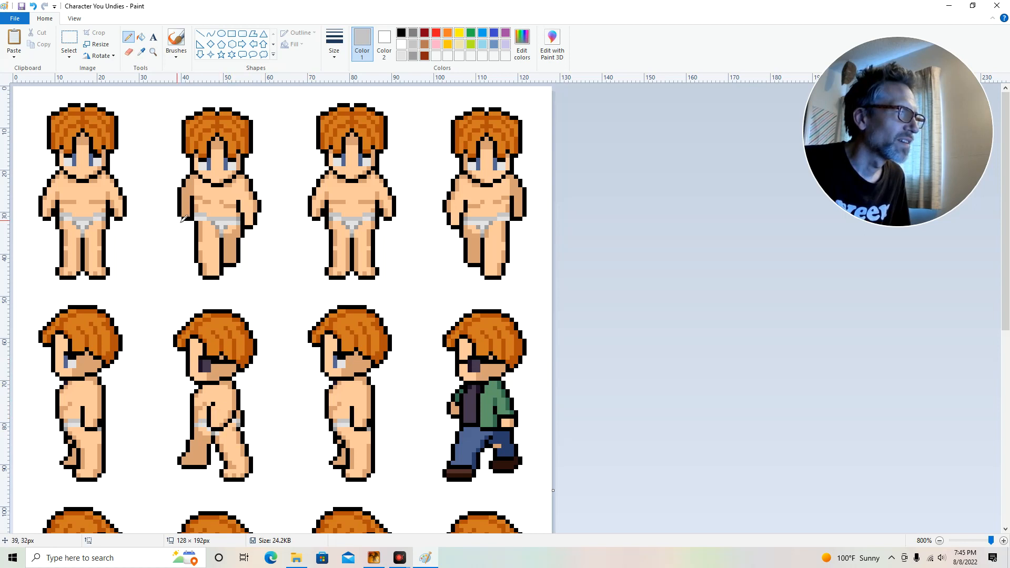
# Fill the sunglasses lens of the second left-facing sprite with the eye-white color sampled from the front-facing sprite above
pyautogui.click(141, 52)
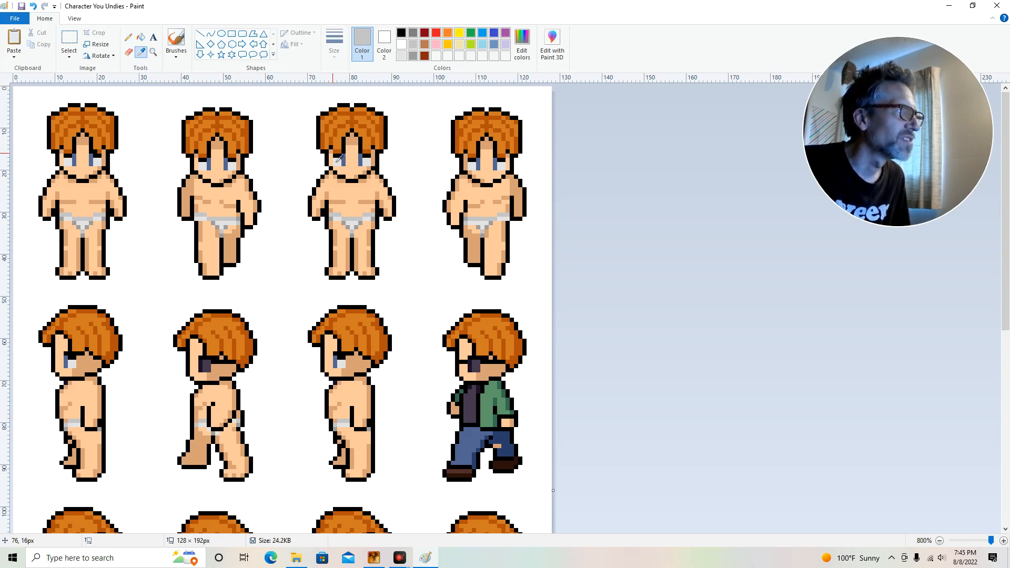
pyautogui.click(231, 169)
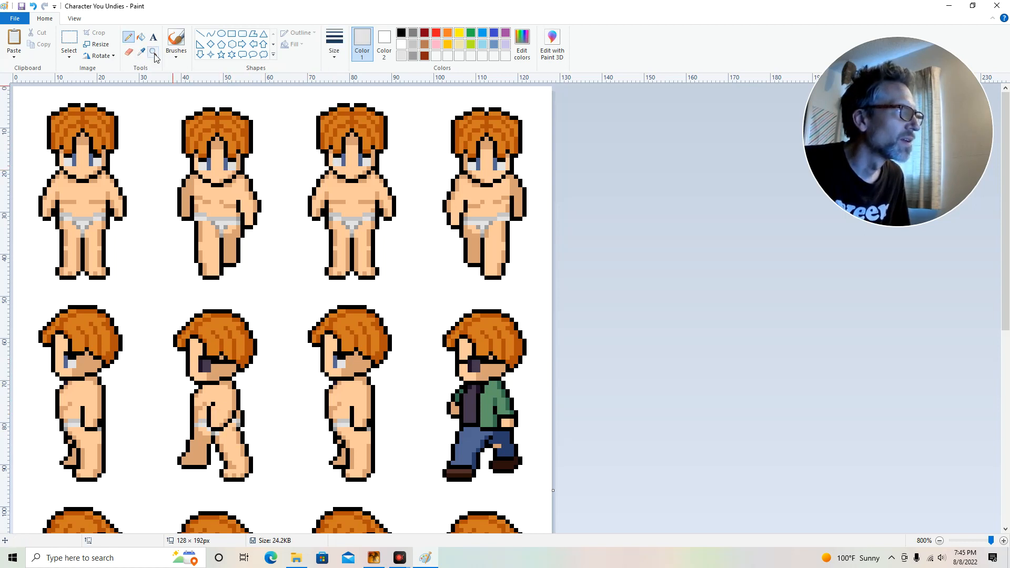
pyautogui.click(140, 37)
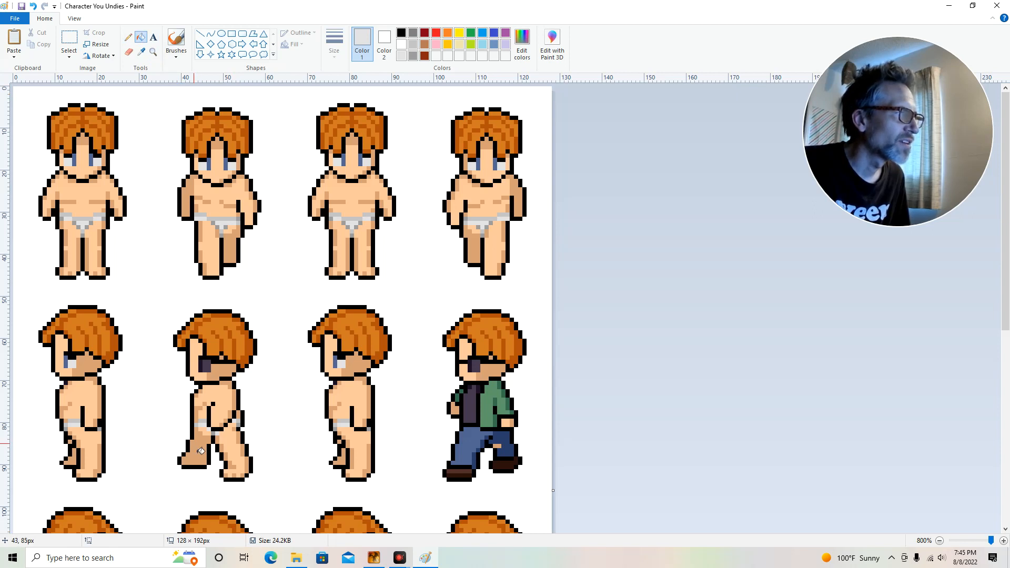
pyautogui.click(209, 369)
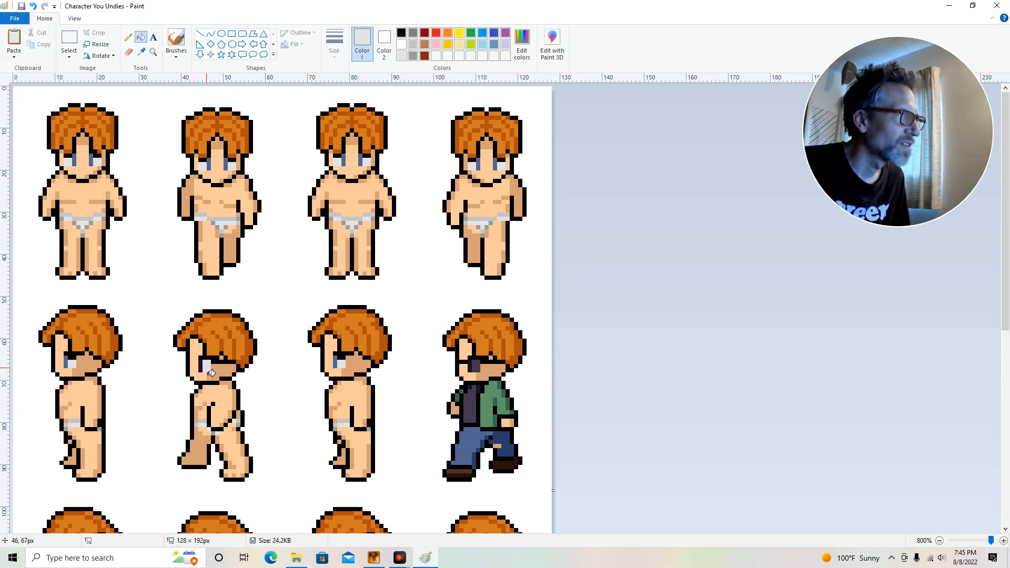
# Pencil the iris of the second left-facing sprite in the blue sampled from the first left-facing sprite, and switch the drawing color to black
pyautogui.click(141, 52)
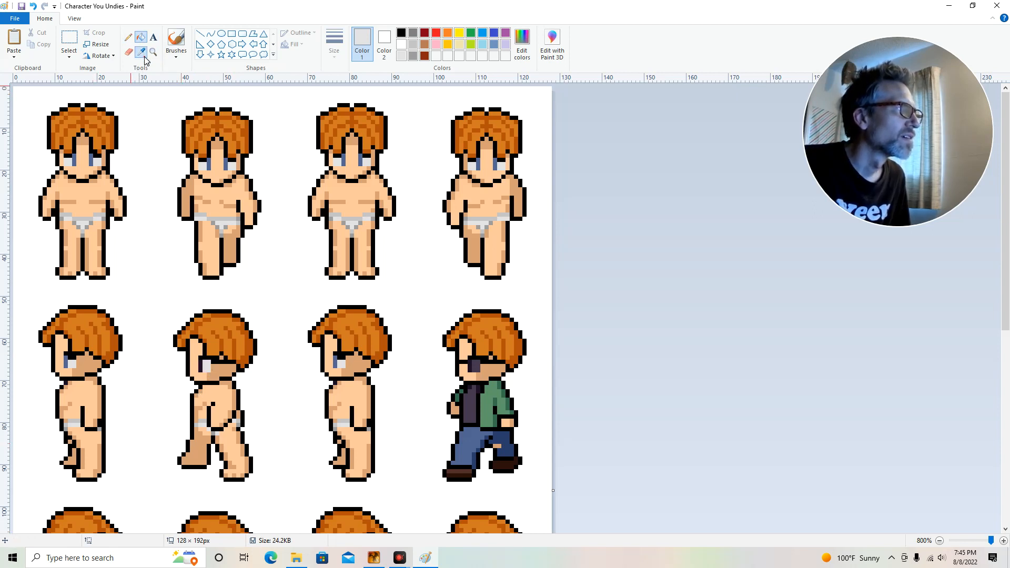
pyautogui.click(67, 362)
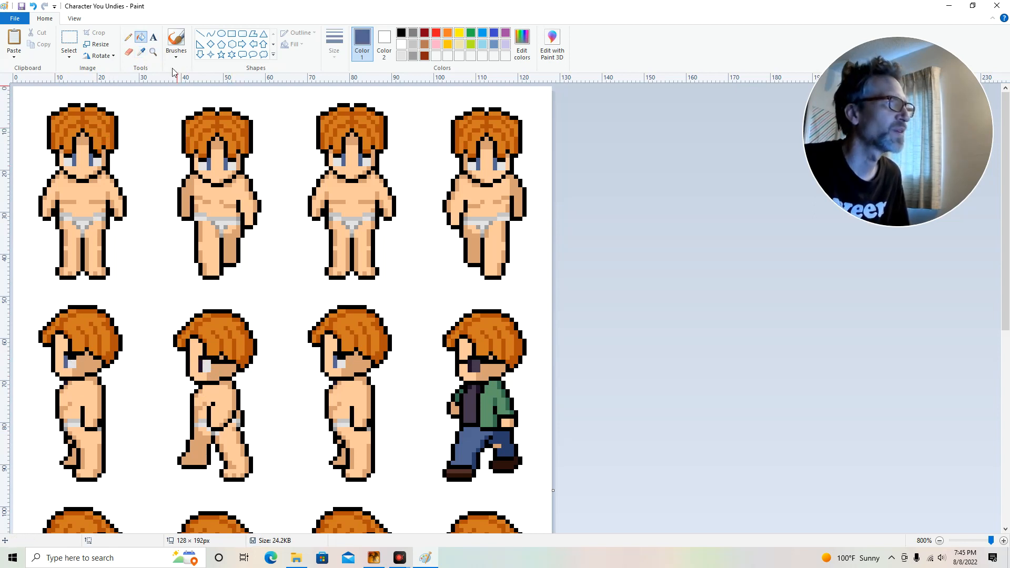
pyautogui.click(128, 36)
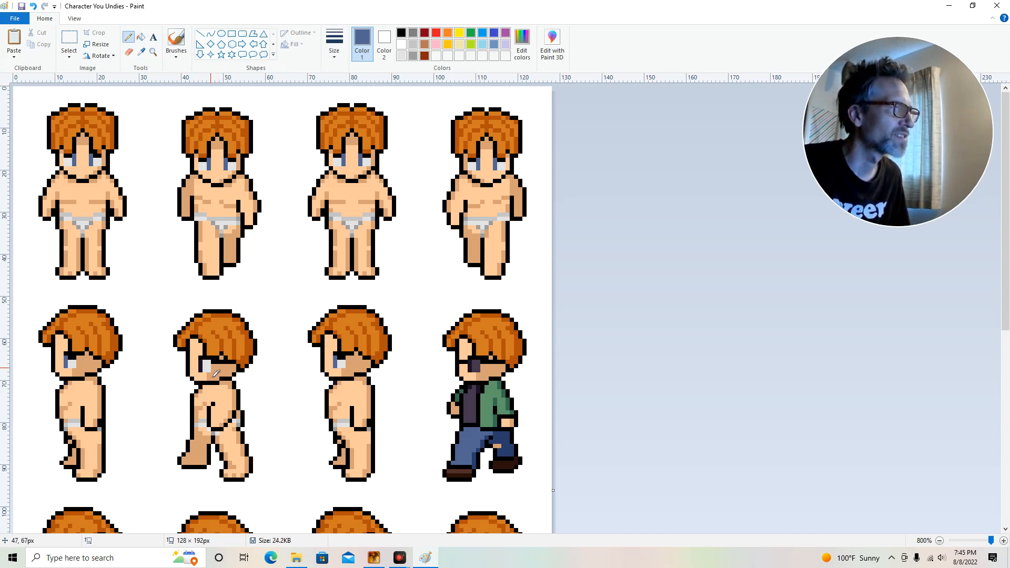
pyautogui.click(201, 363)
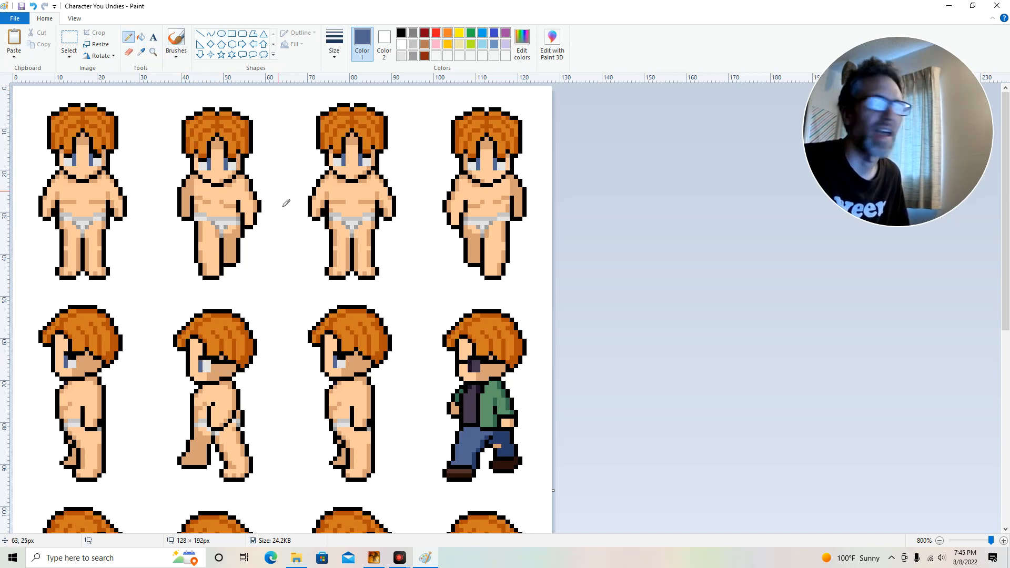
pyautogui.click(400, 34)
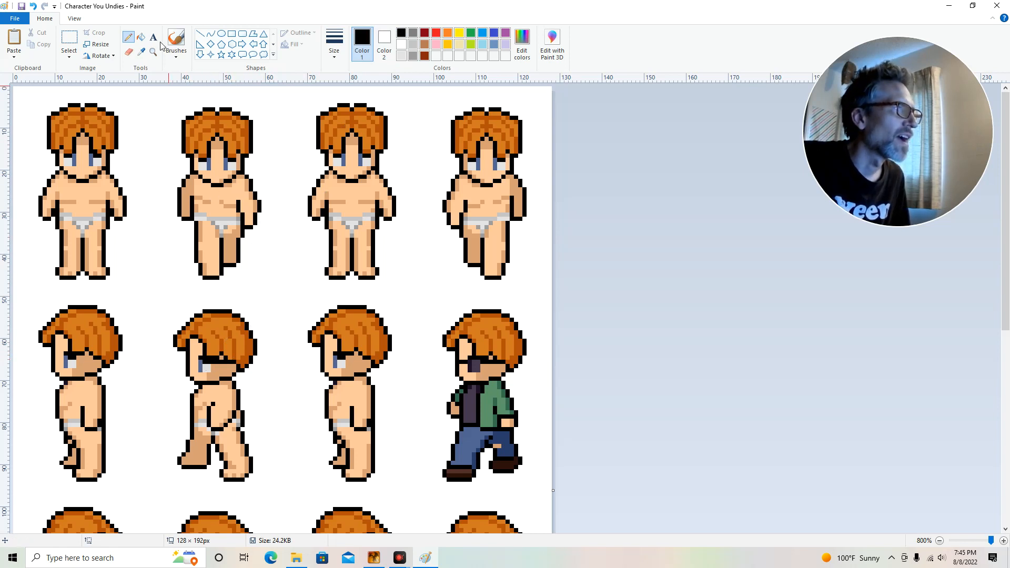
# Add a shading pixel beside the arm of the second left-facing sprite in the darker skin tone sampled from its back leg
pyautogui.click(143, 51)
pyautogui.click(218, 371)
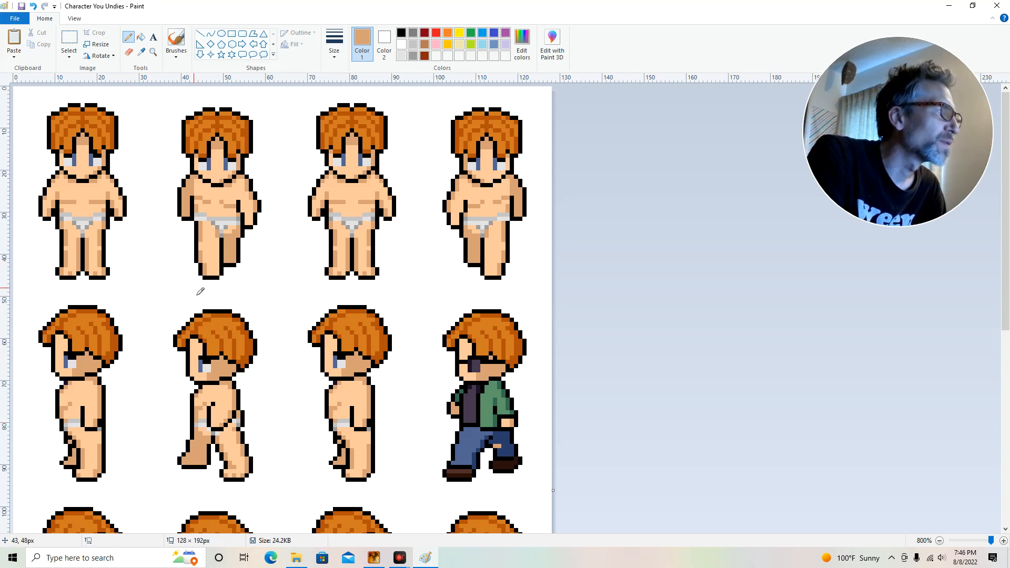
pyautogui.click(141, 52)
pyautogui.click(211, 454)
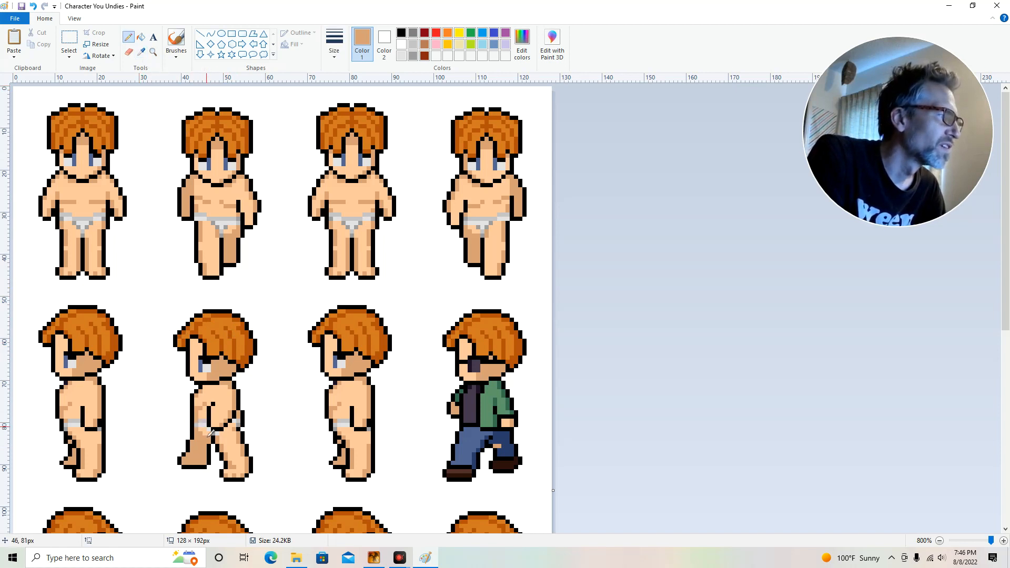
pyautogui.click(211, 411)
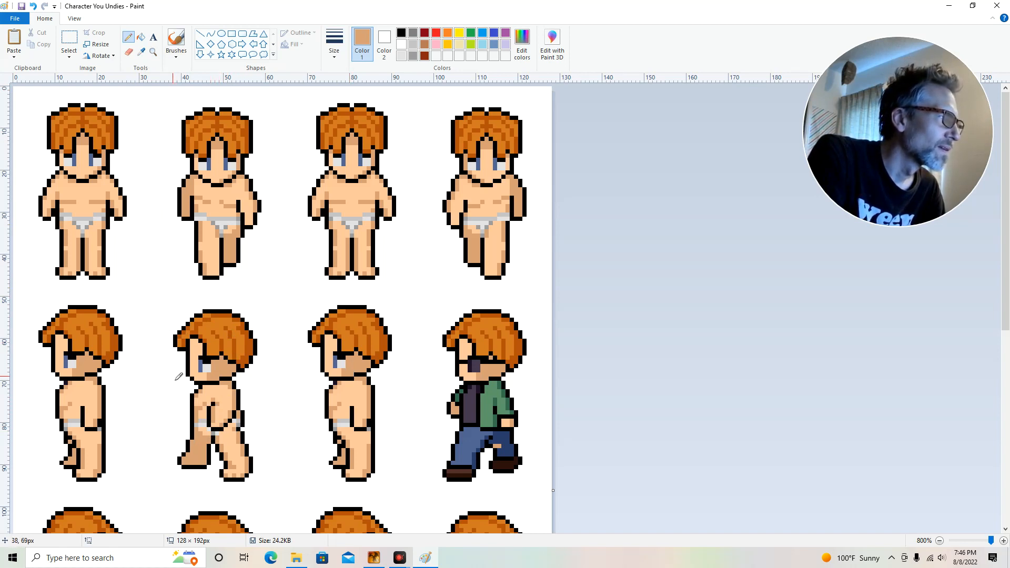
# Copy the second left-facing sprite and paste it over the clothed second right-facing sprite in the row below
pyautogui.click(69, 39)
pyautogui.moveTo(163, 316); pyautogui.dragTo(290, 481)
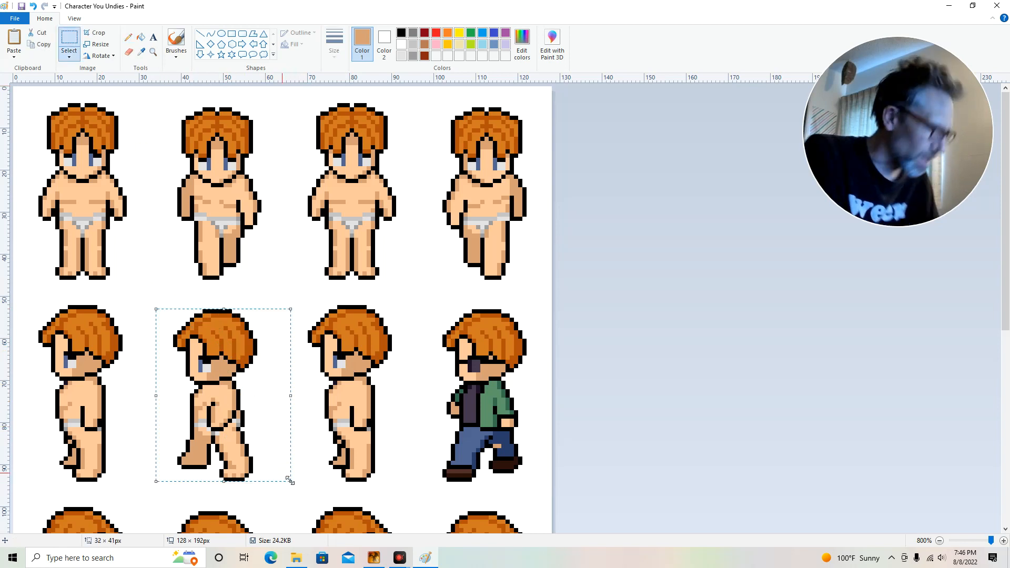
pyautogui.scroll(-5, 312, 473)
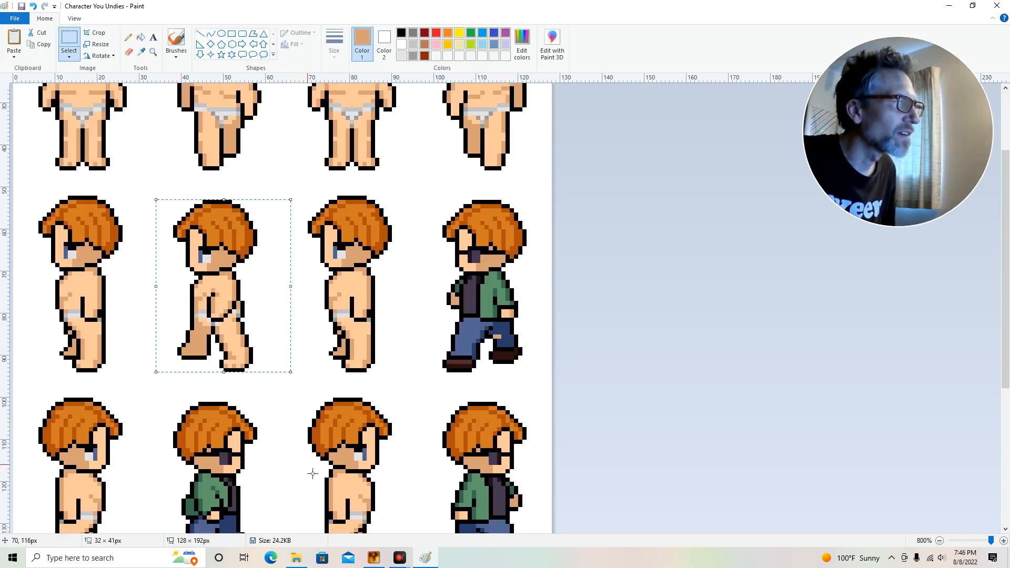
pyautogui.hotkey('ctrl', 'v')
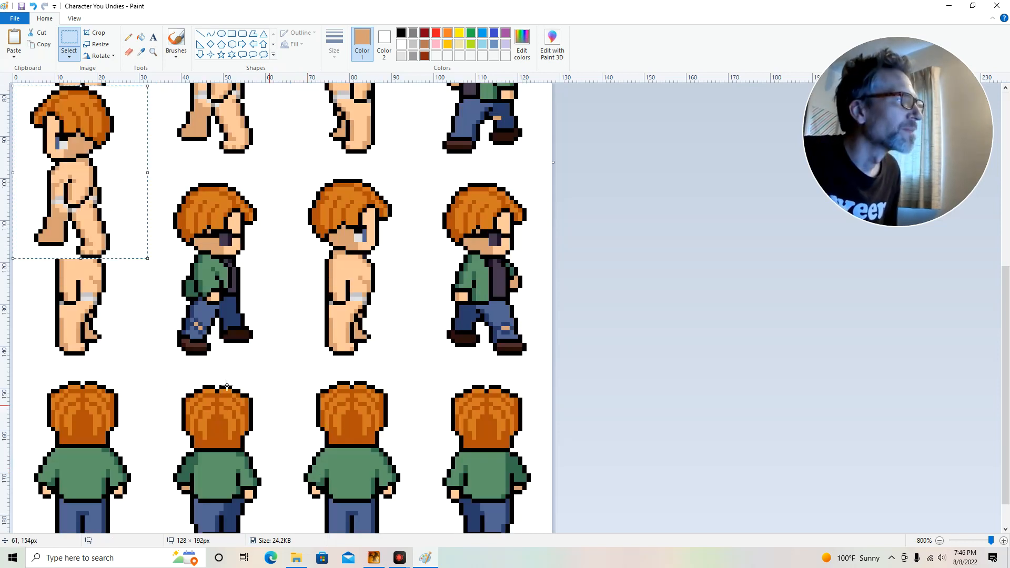
pyautogui.moveTo(81, 226); pyautogui.dragTo(208, 330)
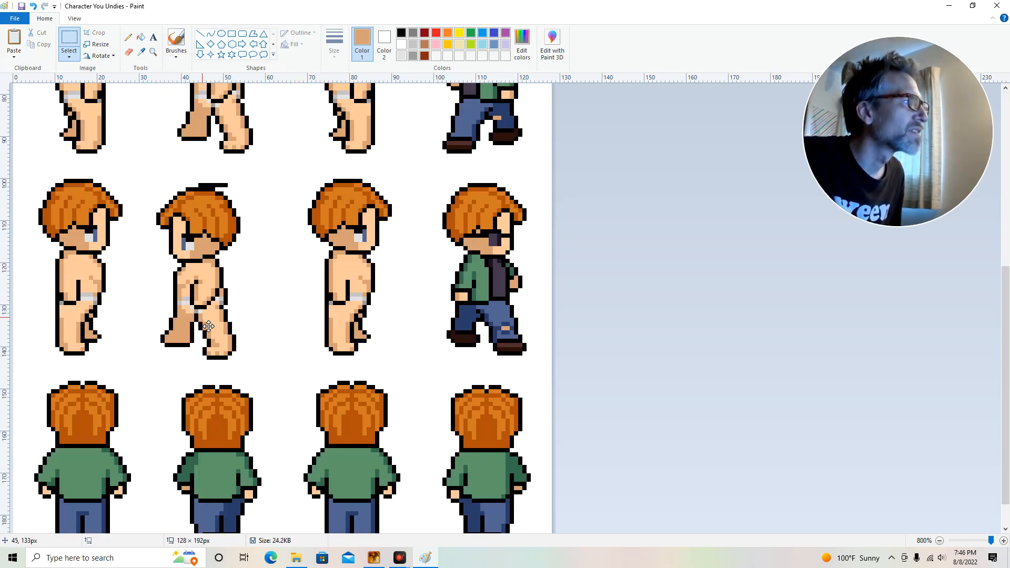
# Flip the pasted sprite horizontally and align it exactly over the second right-facing sprite's position
pyautogui.click(100, 56)
pyautogui.click(117, 113)
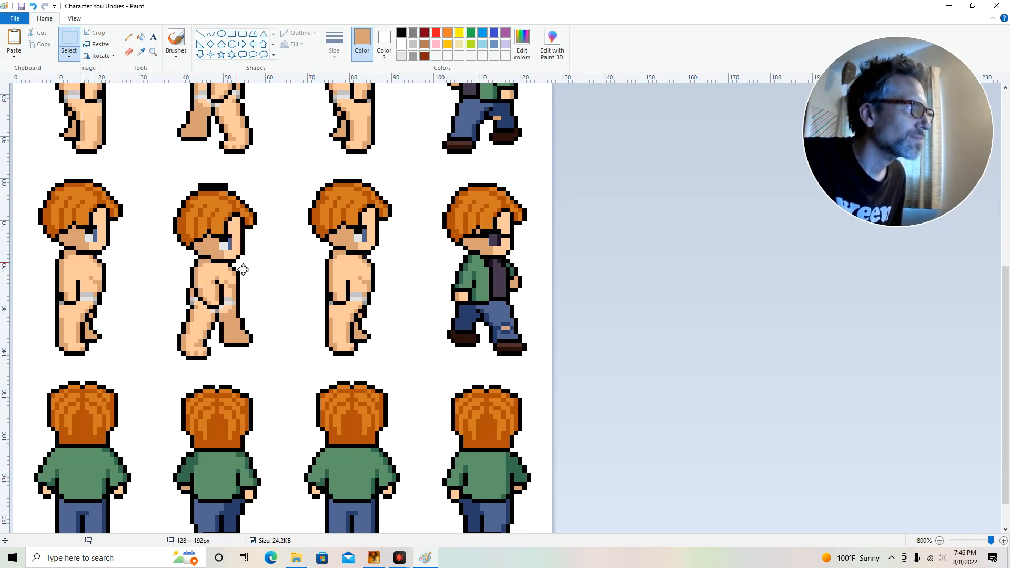
pyautogui.moveTo(243, 268); pyautogui.dragTo(243, 264)
pyautogui.click(312, 296)
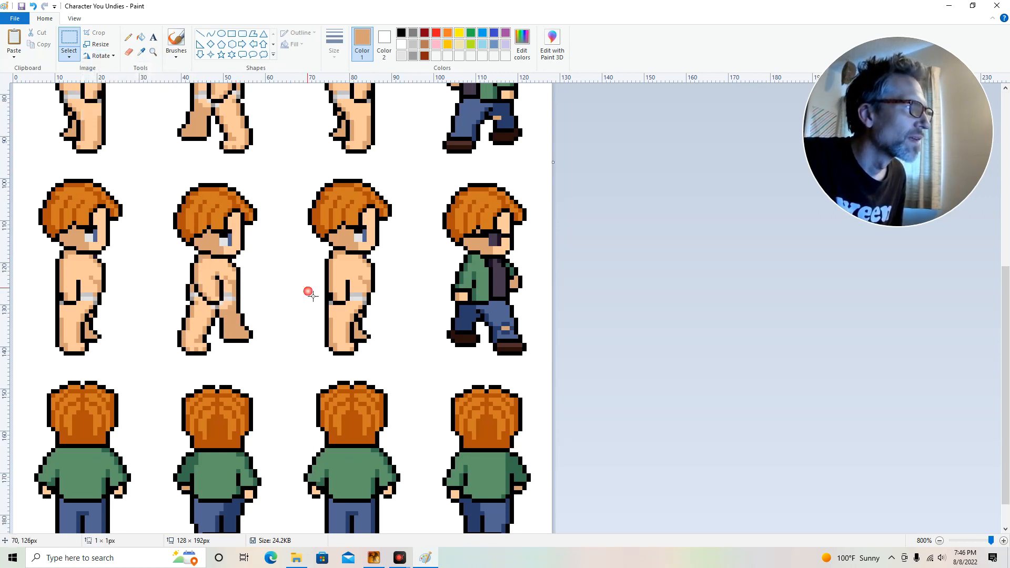
pyautogui.scroll(3, 315, 304)
pyautogui.scroll(-3, 316, 303)
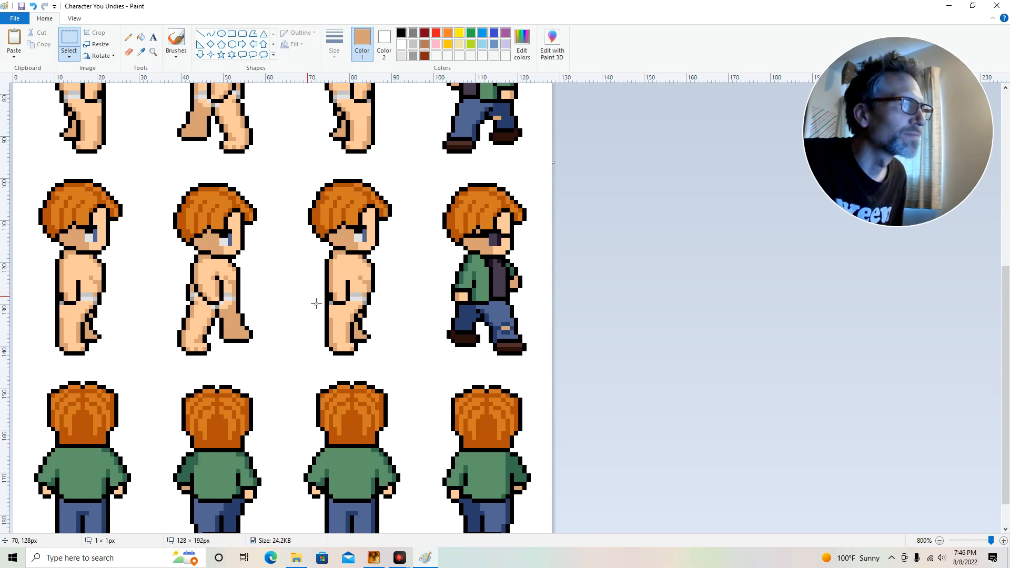
pyautogui.scroll(6, 315, 304)
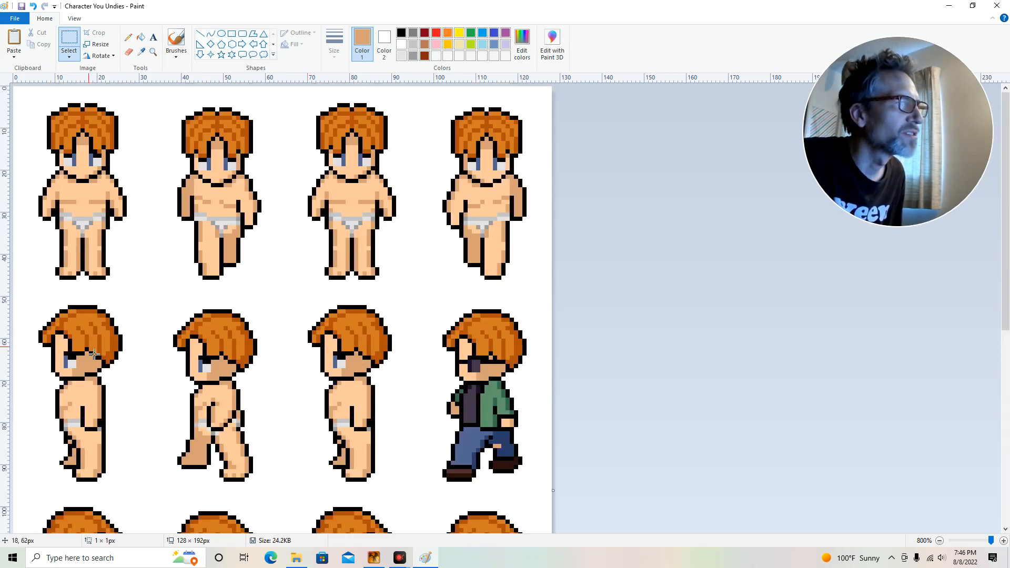
pyautogui.scroll(-4, 206, 356)
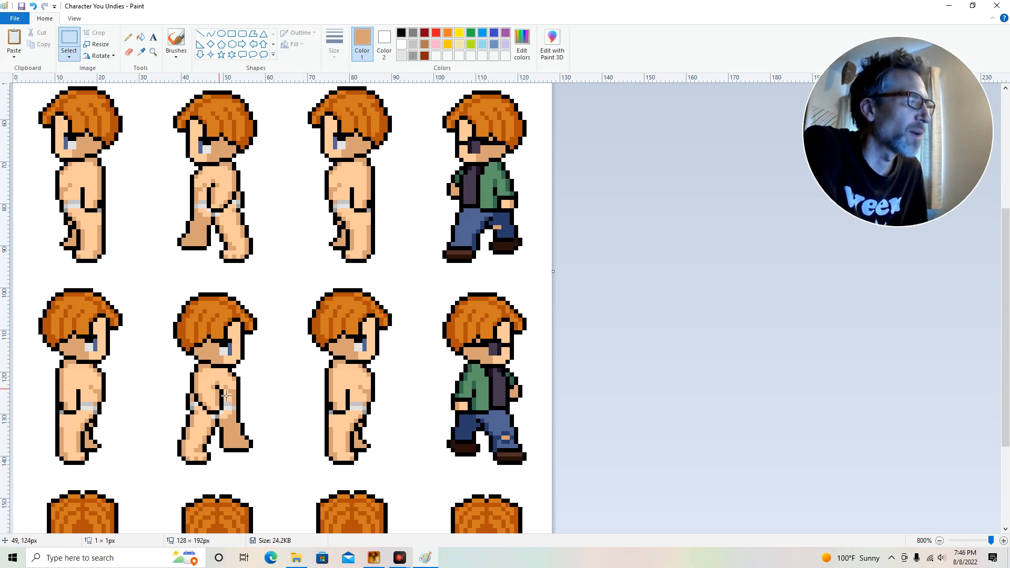
# Fill the shirt, jacket and jeans of the fourth left-facing sprite with the light skin color sampled from the front-facing sprite above
pyautogui.scroll(3, 227, 394)
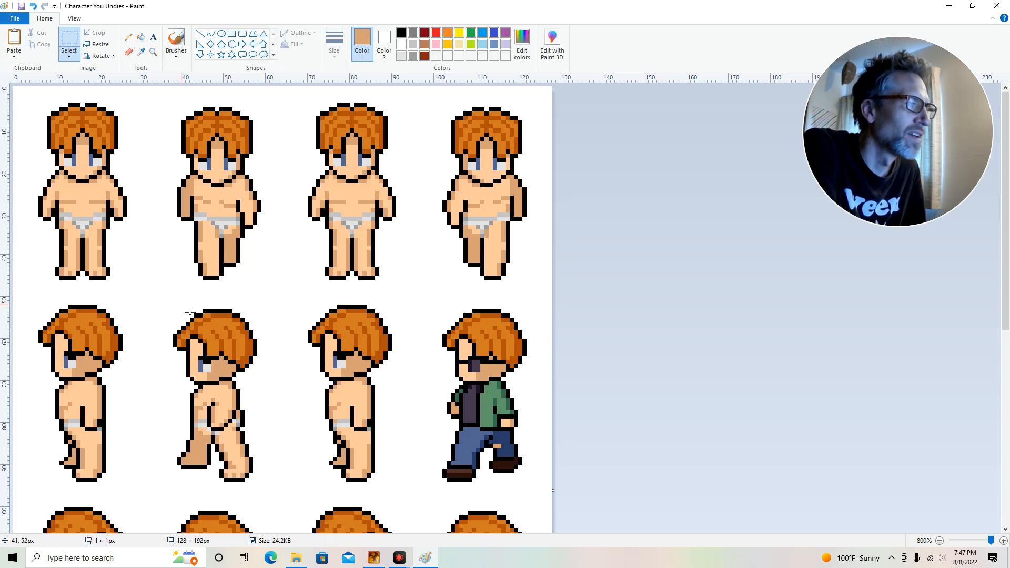
pyautogui.click(141, 51)
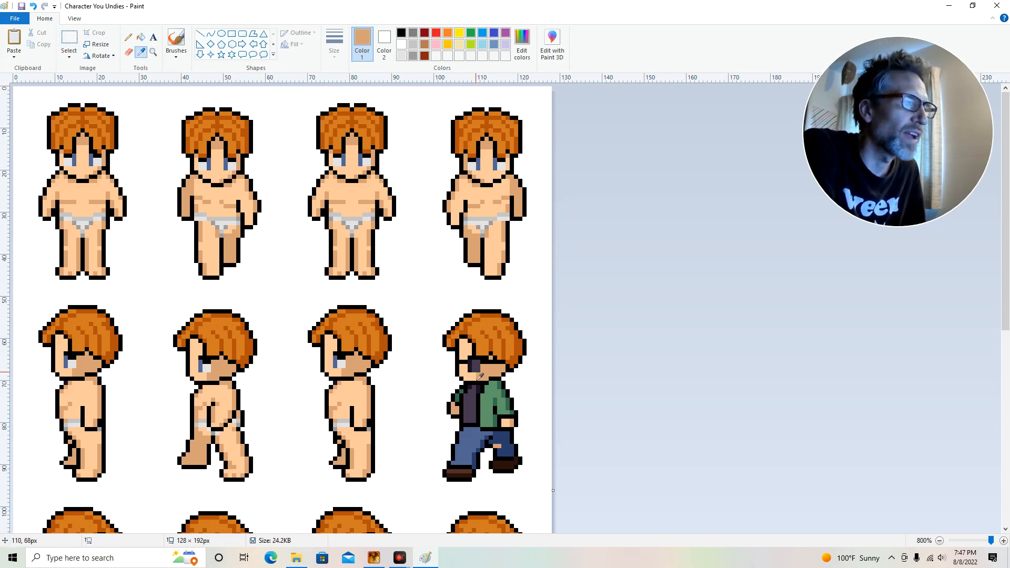
pyautogui.click(386, 215)
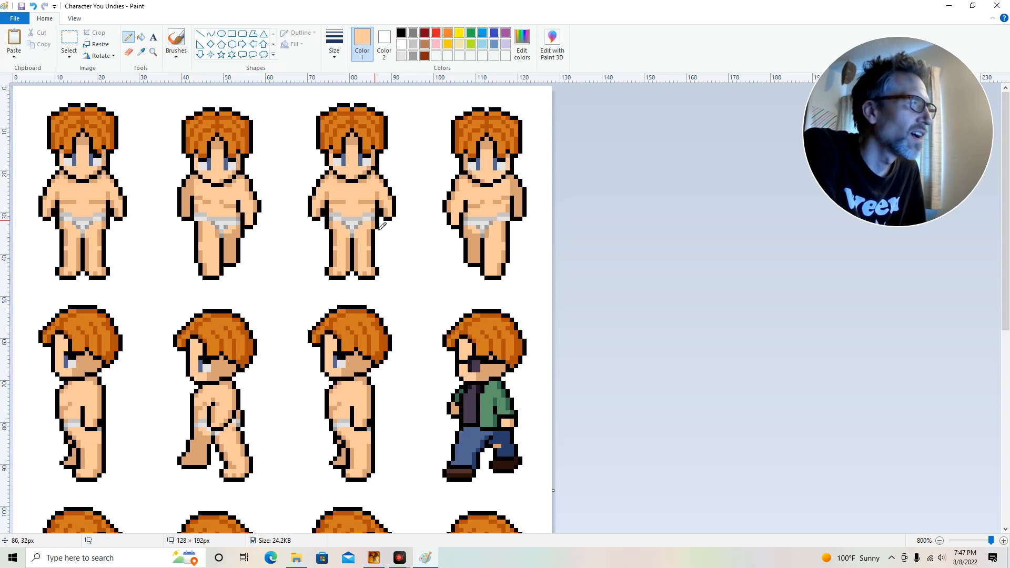
pyautogui.click(141, 40)
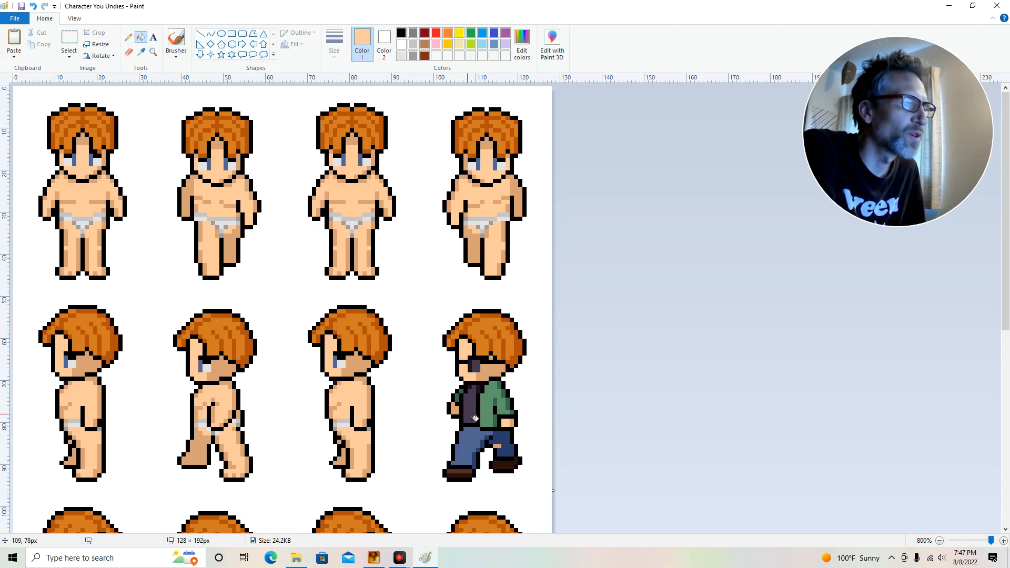
pyautogui.click(487, 416)
pyautogui.click(492, 417)
pyautogui.click(481, 447)
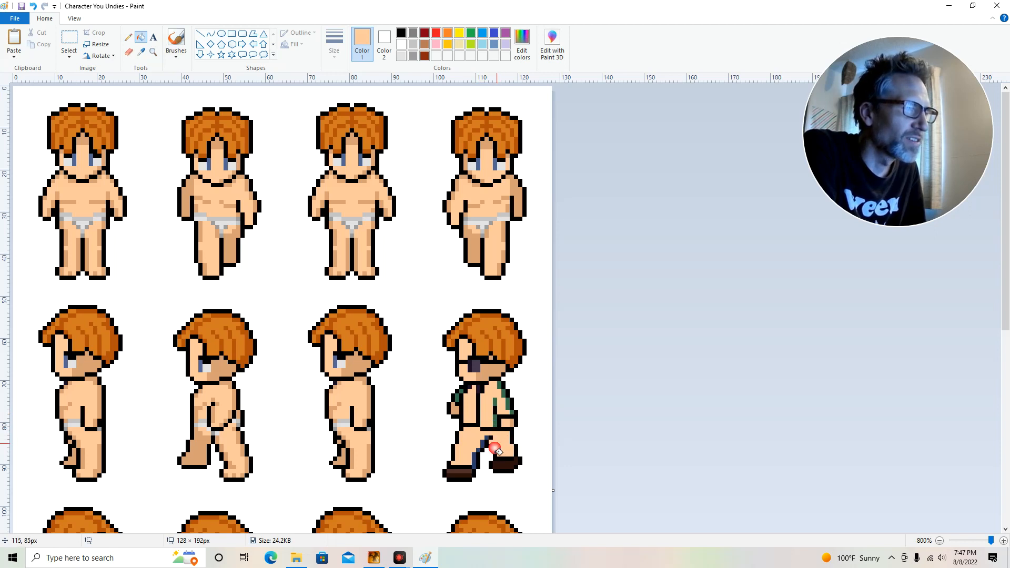
# Fill both shoes and the dark blue jeans shading of the fourth left-facing sprite with the light skin color
pyautogui.click(468, 471)
pyautogui.click(506, 465)
pyautogui.click(476, 464)
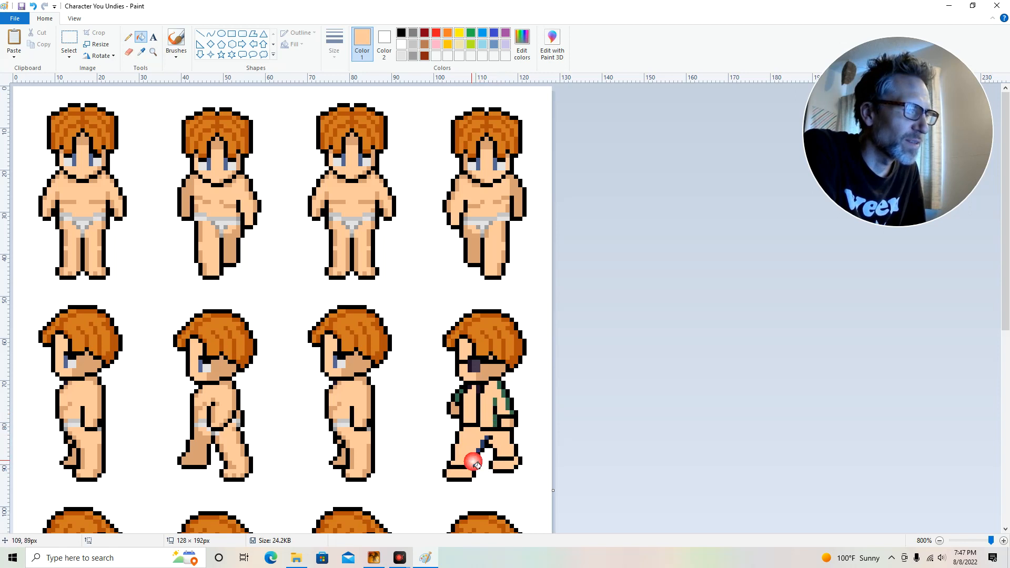
pyautogui.click(478, 448)
pyautogui.click(486, 441)
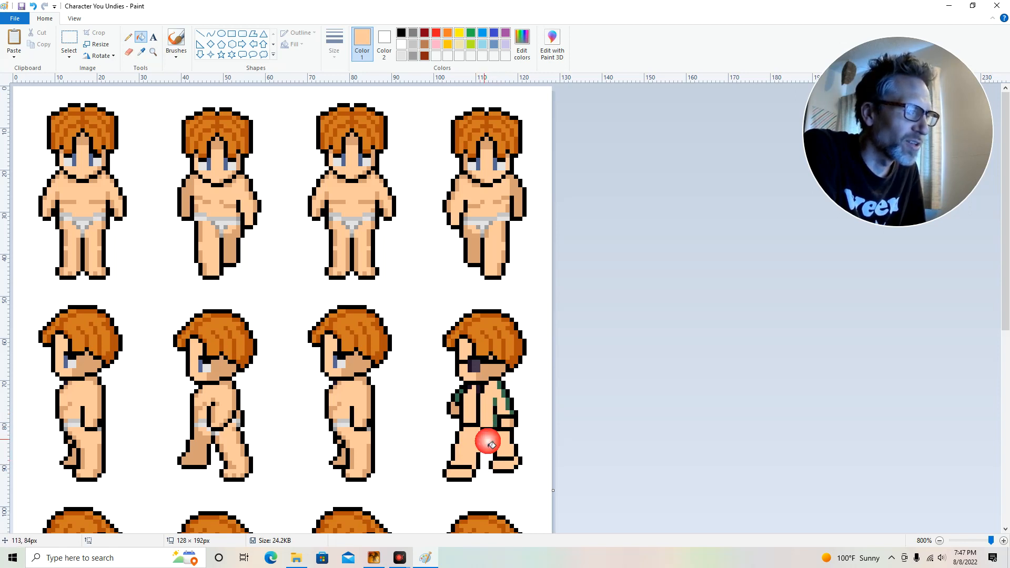
pyautogui.click(457, 396)
pyautogui.click(461, 388)
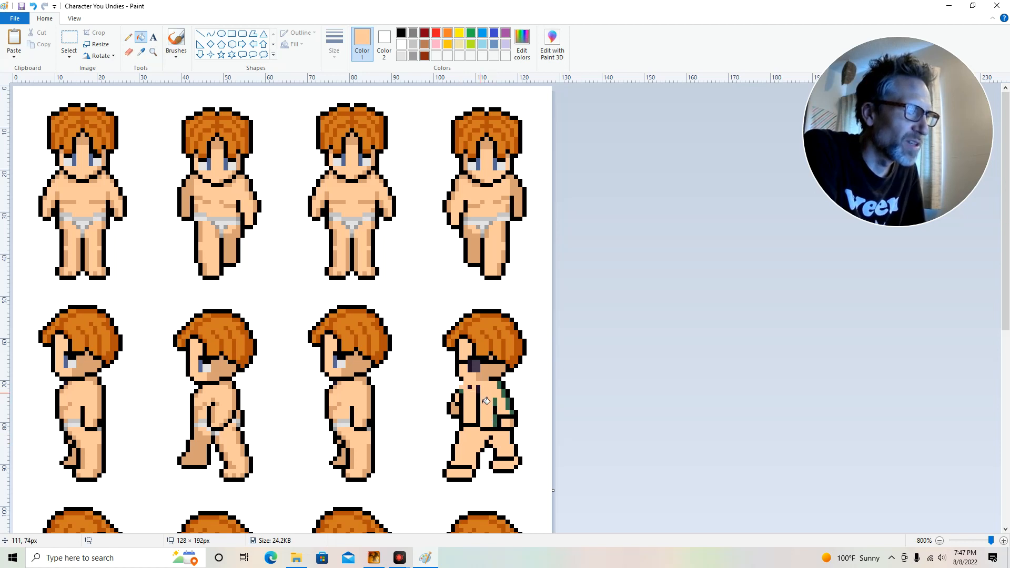
pyautogui.hotkey('ctrl', 'z')
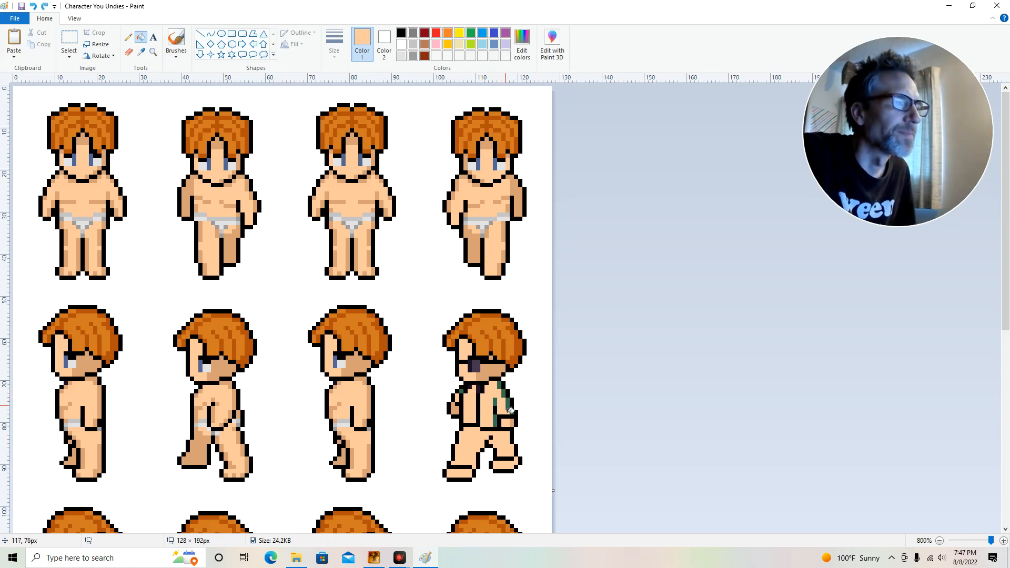
# Fill the dark green jacket shading on the near sleeve and torso of the fourth left-facing sprite with light skin
pyautogui.click(507, 406)
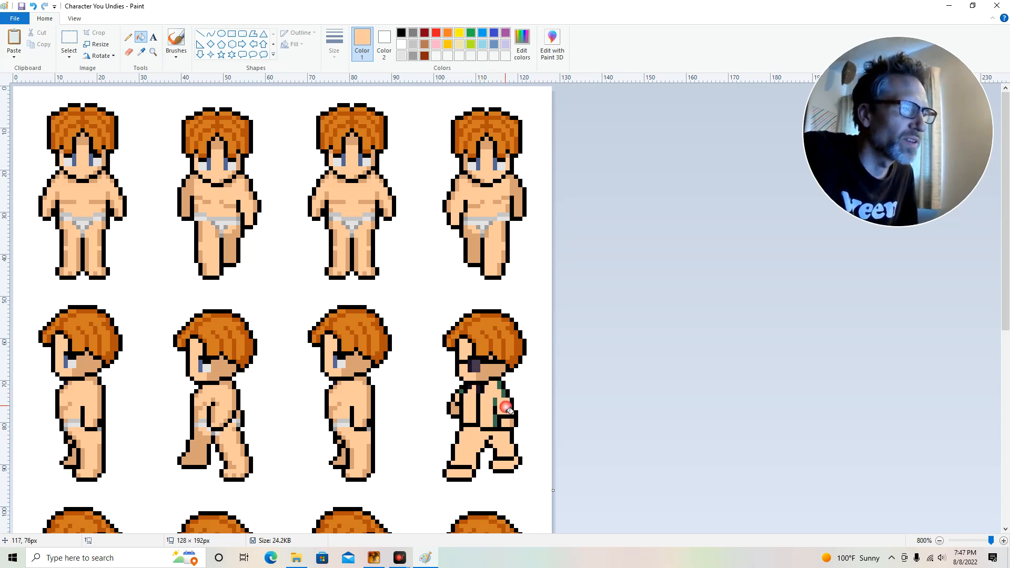
pyautogui.click(500, 390)
pyautogui.click(497, 398)
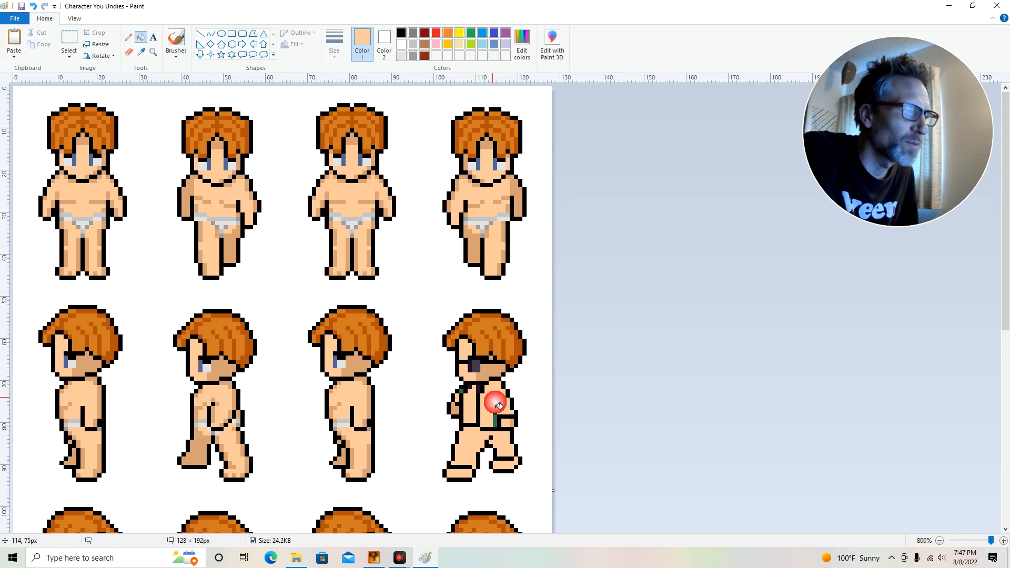
pyautogui.click(499, 406)
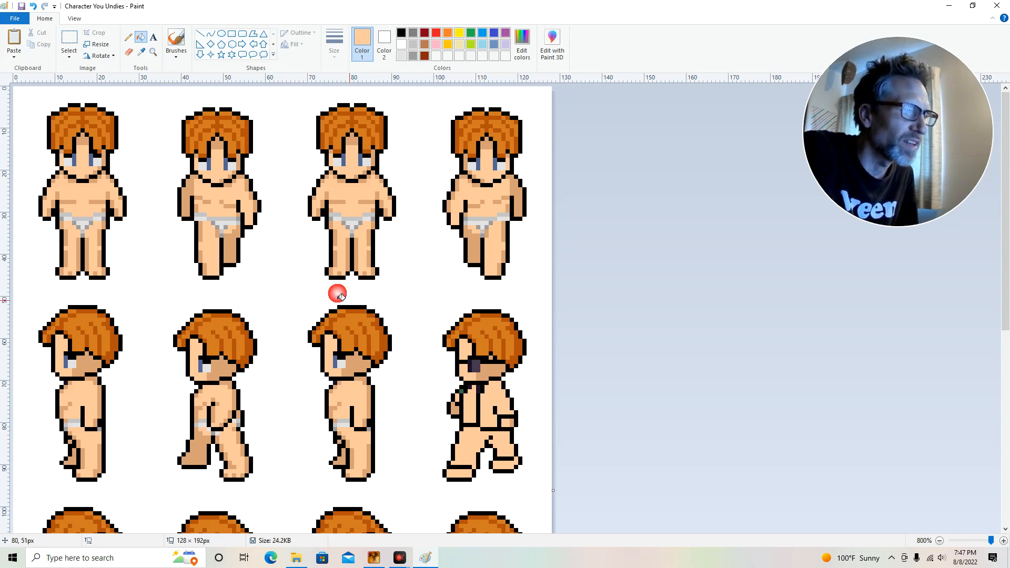
# Pencil over the jacket-front, waist and shoe-top outlines of the fourth left-facing sprite in the light skin color
pyautogui.click(128, 37)
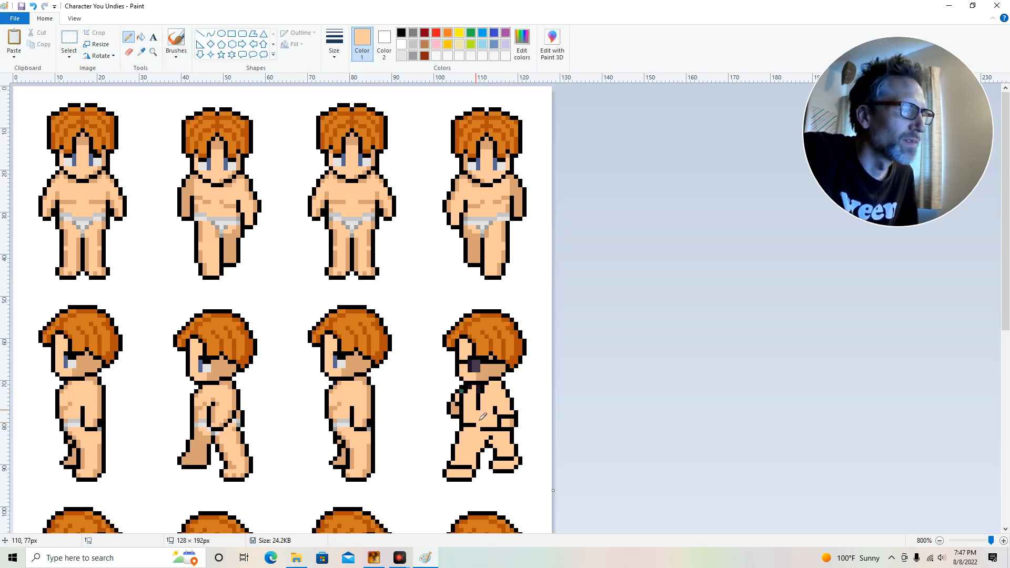
pyautogui.click(482, 394)
pyautogui.click(478, 388)
pyautogui.click(475, 418)
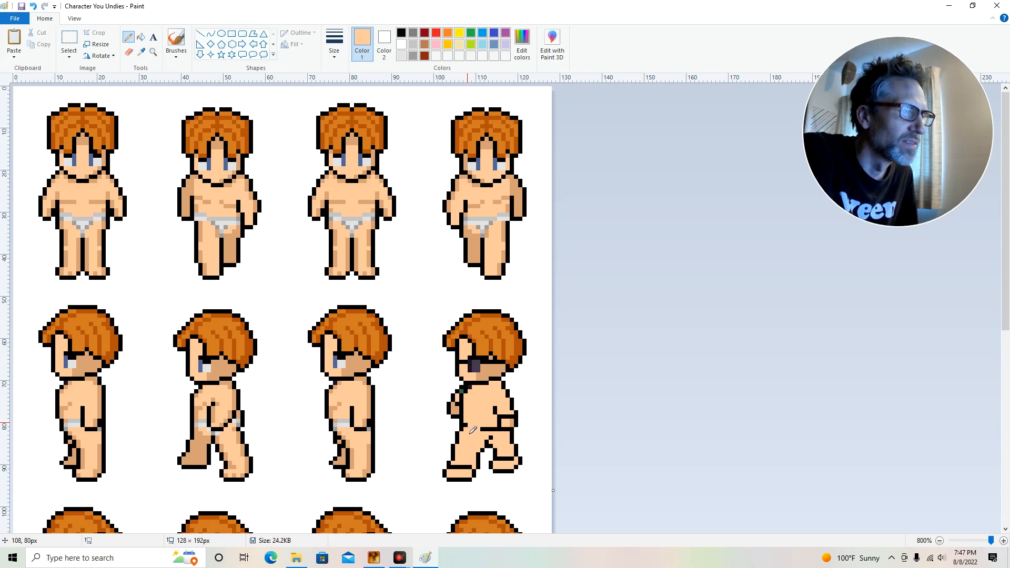
pyautogui.moveTo(470, 429); pyautogui.dragTo(500, 432)
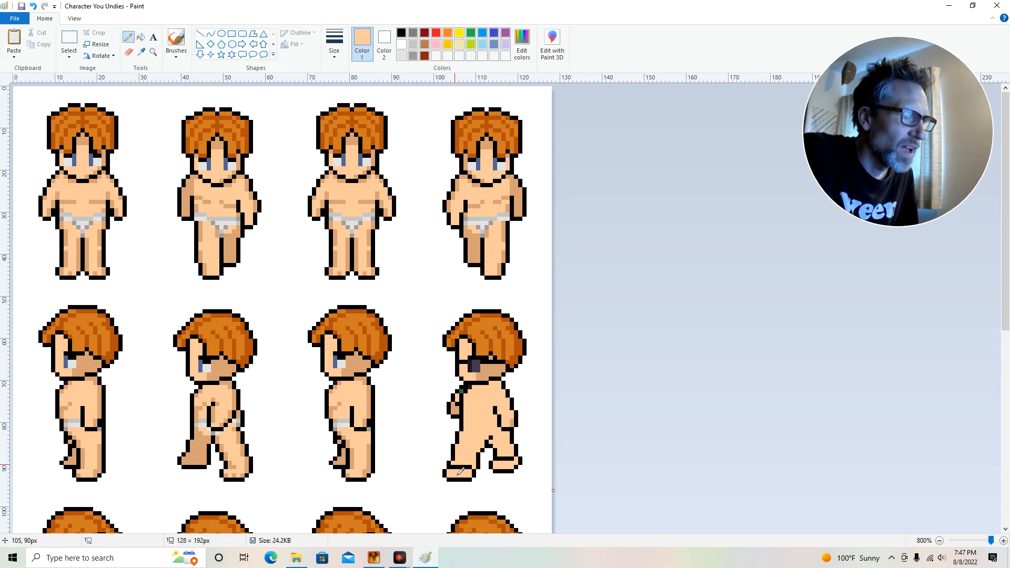
pyautogui.moveTo(453, 468); pyautogui.dragTo(466, 468)
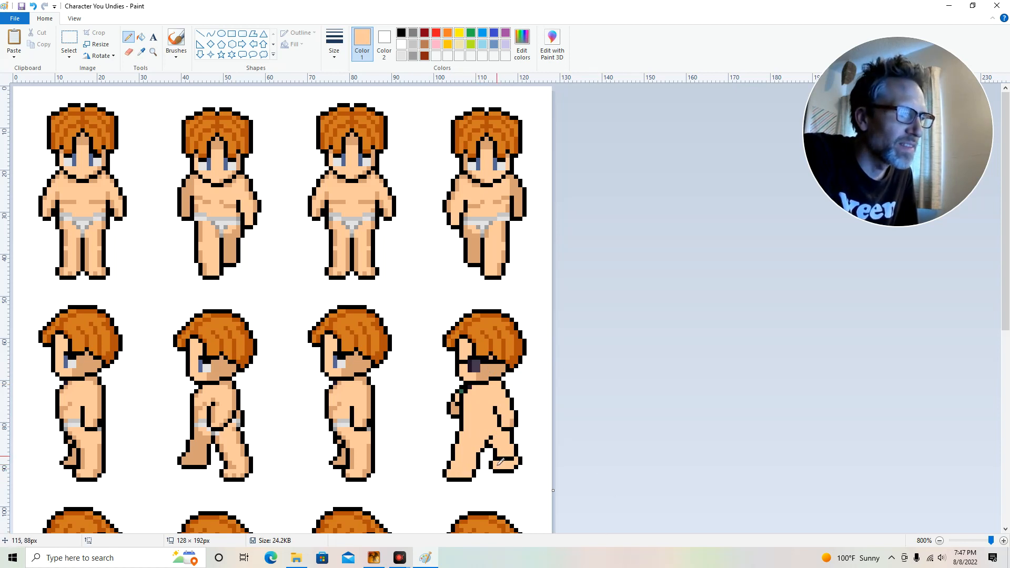
pyautogui.moveTo(502, 463); pyautogui.dragTo(519, 462)
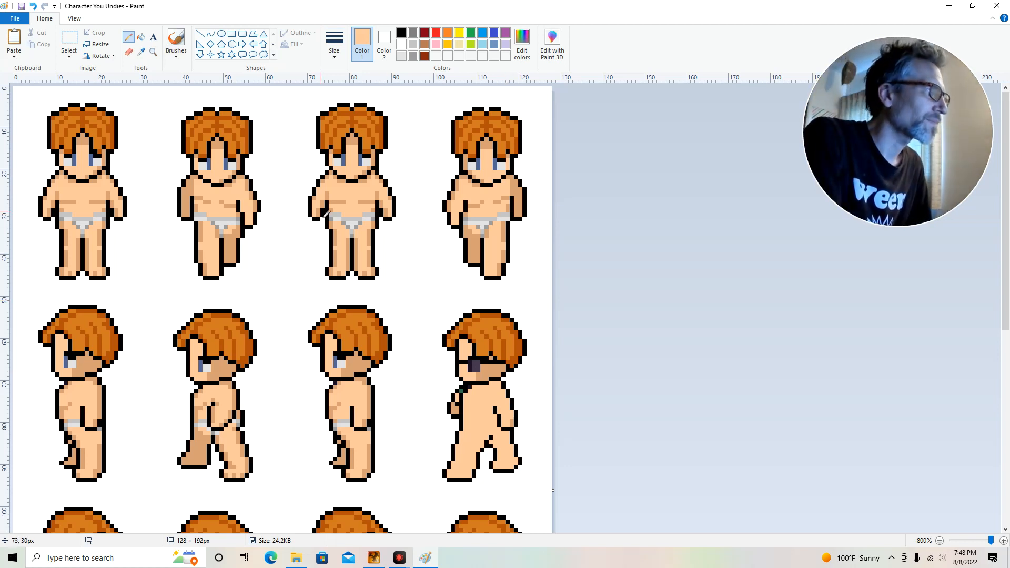
# Recolor the far arm's green sleeve on the fourth left-facing sprite with the darker skin tone sampled from its far hand
pyautogui.click(141, 52)
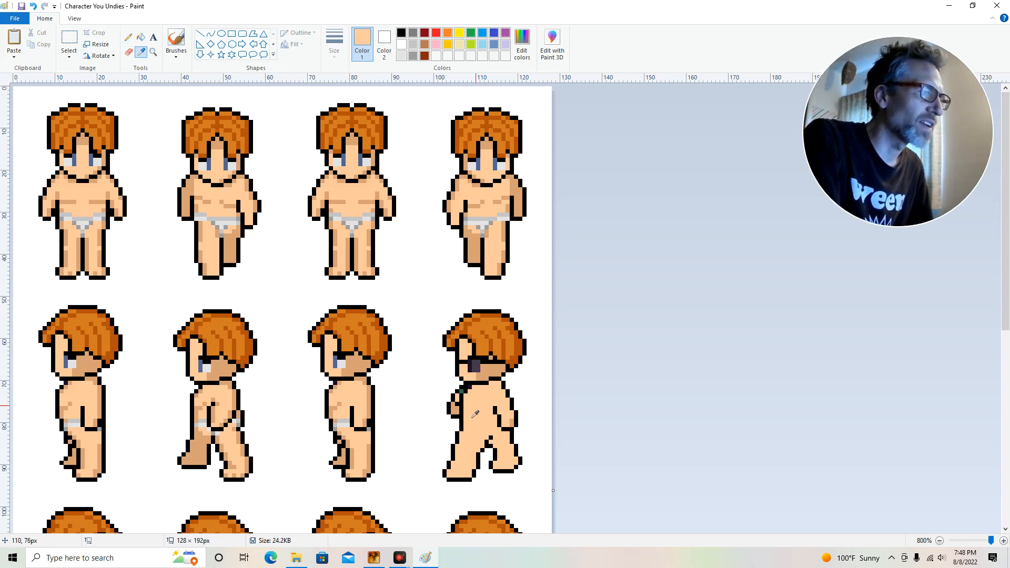
pyautogui.click(456, 406)
pyautogui.click(457, 398)
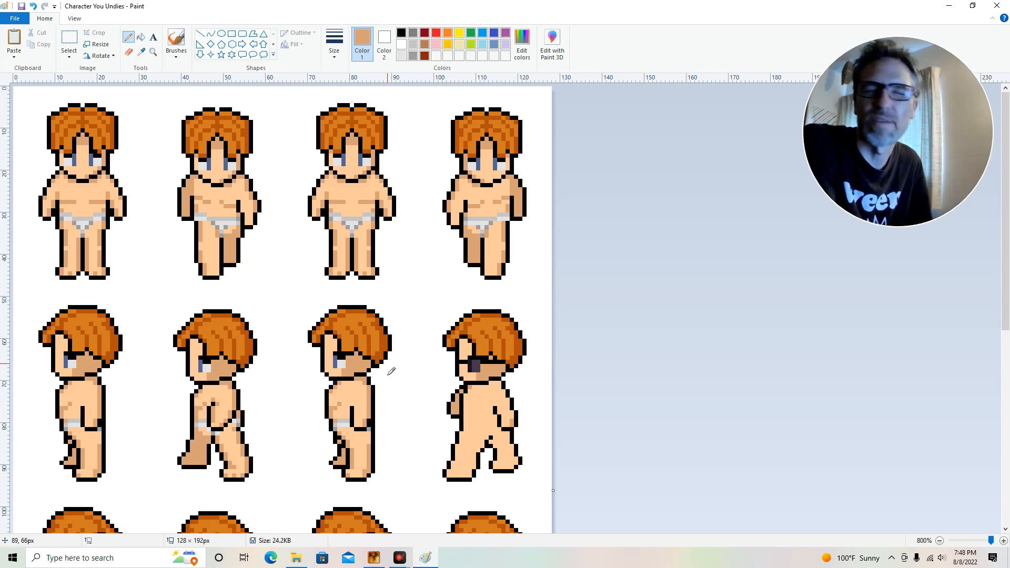
# Outline the top of the fourth left-facing sprite's far leg in the darker skin tone and fill the leg with it
pyautogui.click(479, 448)
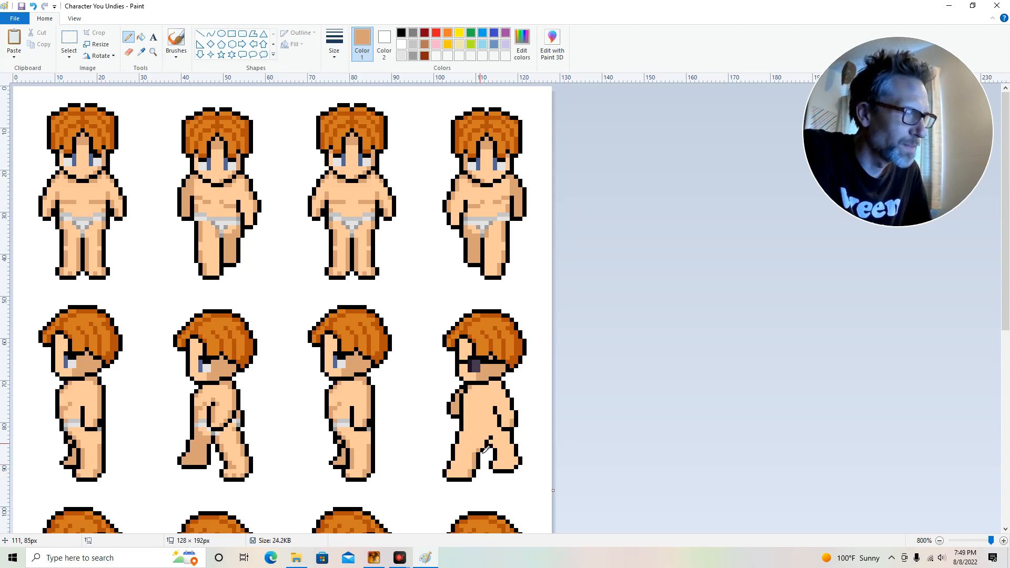
pyautogui.click(491, 441)
pyautogui.click(489, 437)
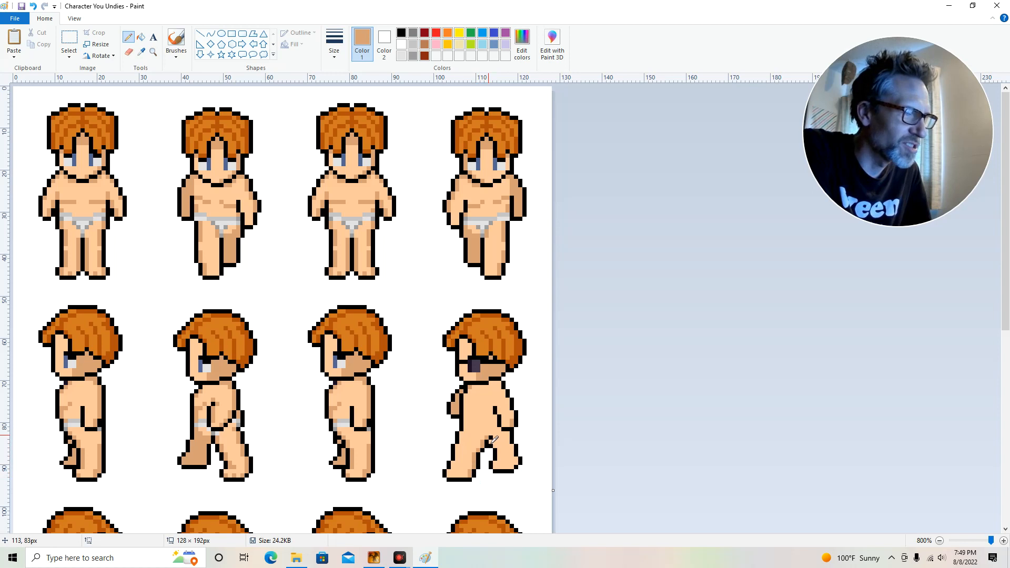
pyautogui.click(497, 445)
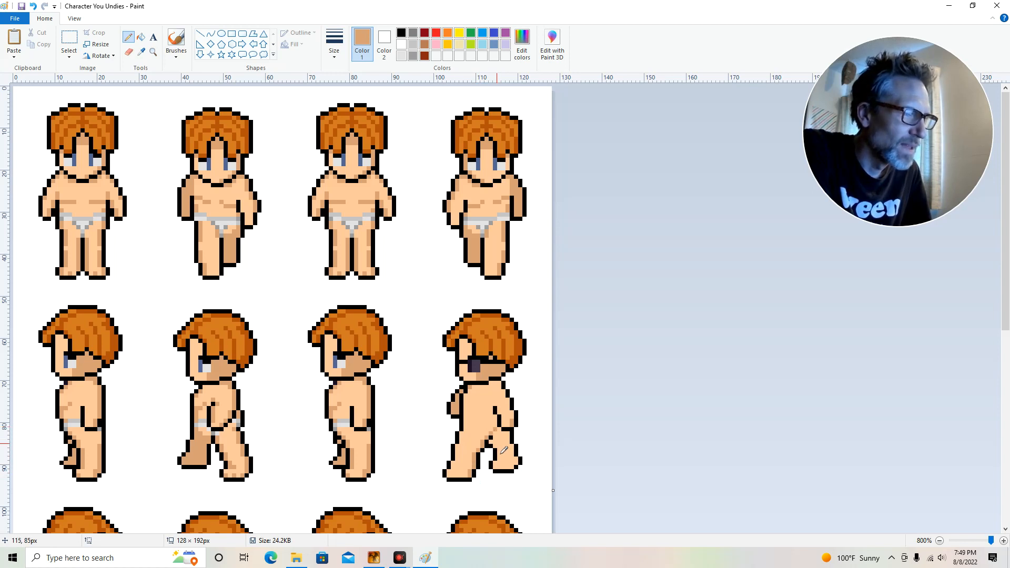
pyautogui.click(141, 37)
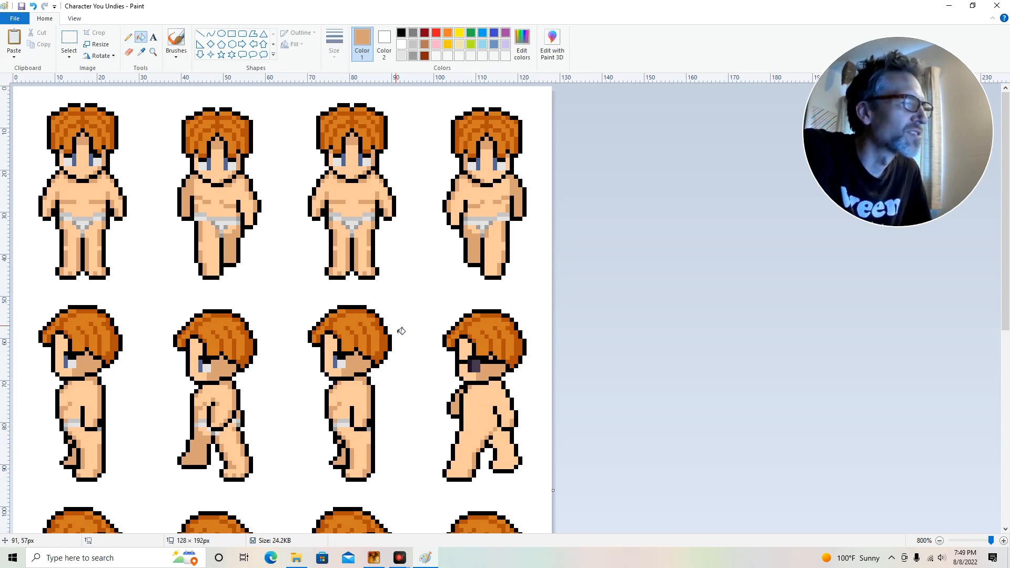
pyautogui.click(508, 452)
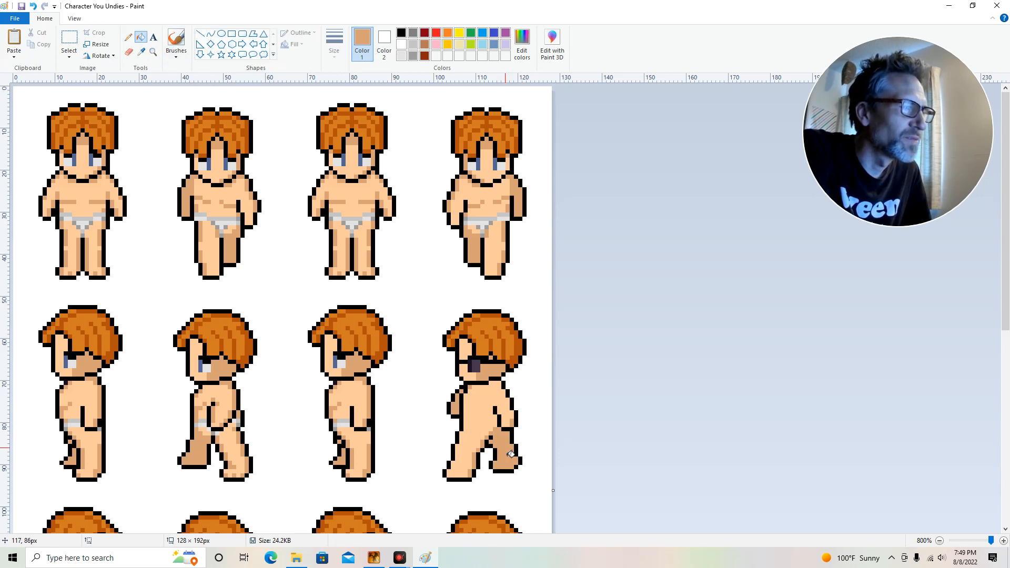
# Pencil darker skin shading onto the shoulder, front foot and chest of the fourth left-facing sprite
pyautogui.click(128, 37)
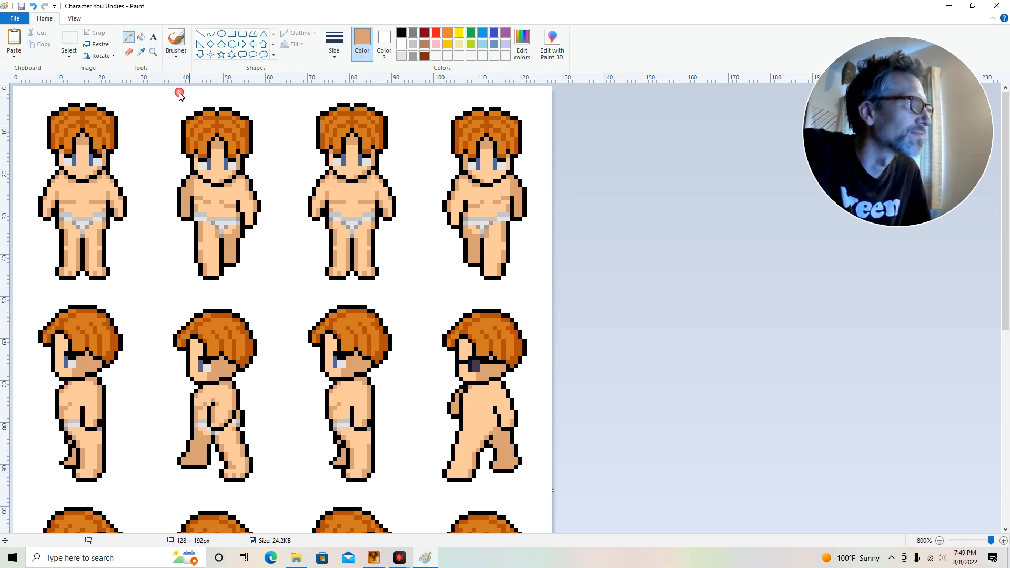
pyautogui.click(507, 399)
pyautogui.click(503, 392)
pyautogui.click(504, 394)
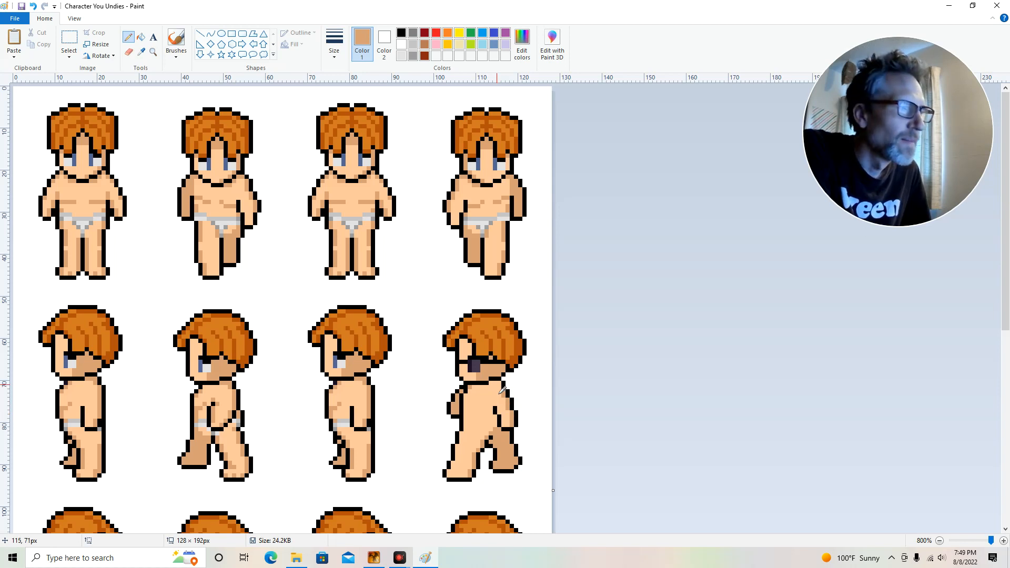
pyautogui.click(498, 386)
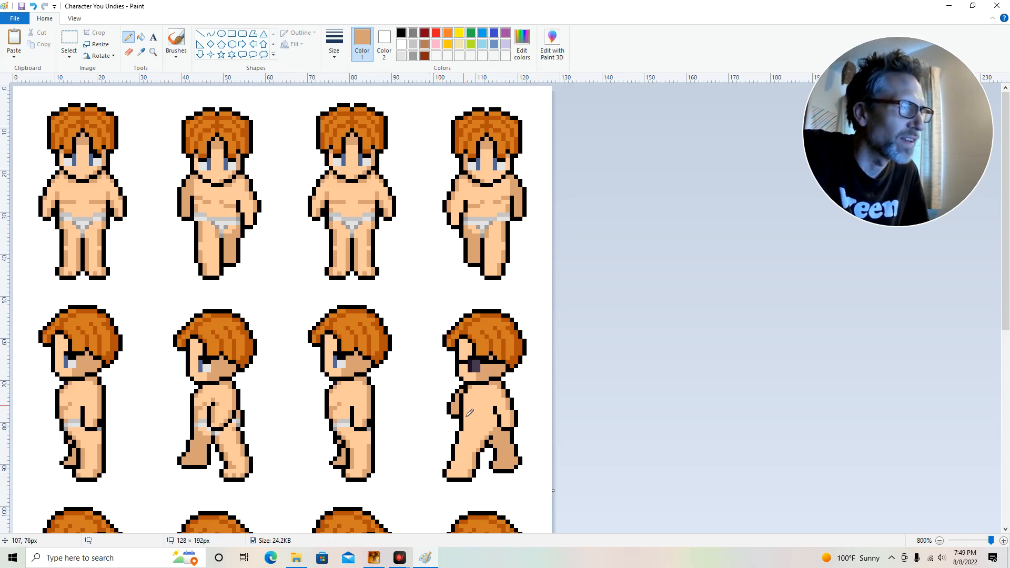
pyautogui.click(452, 470)
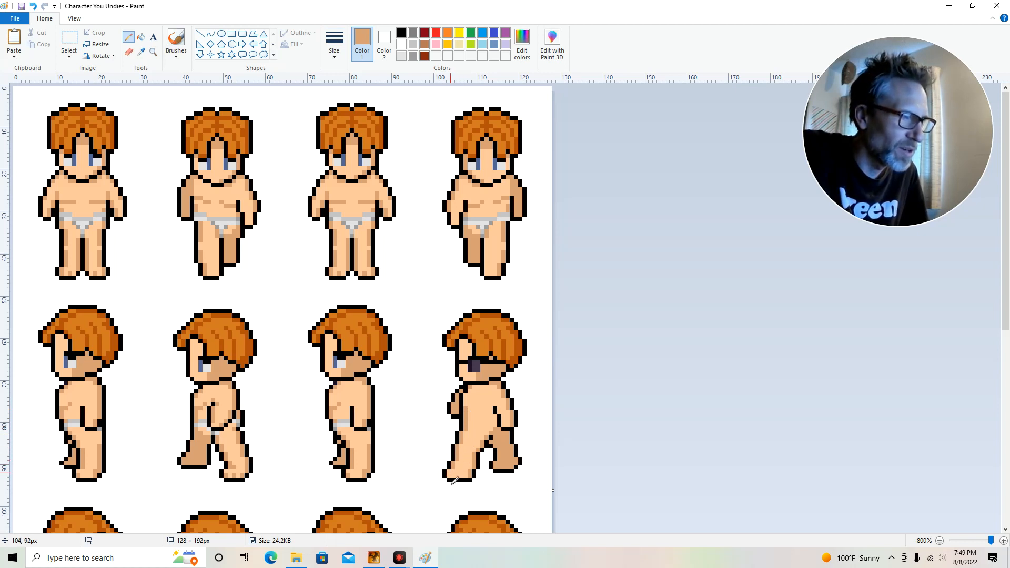
pyautogui.click(513, 444)
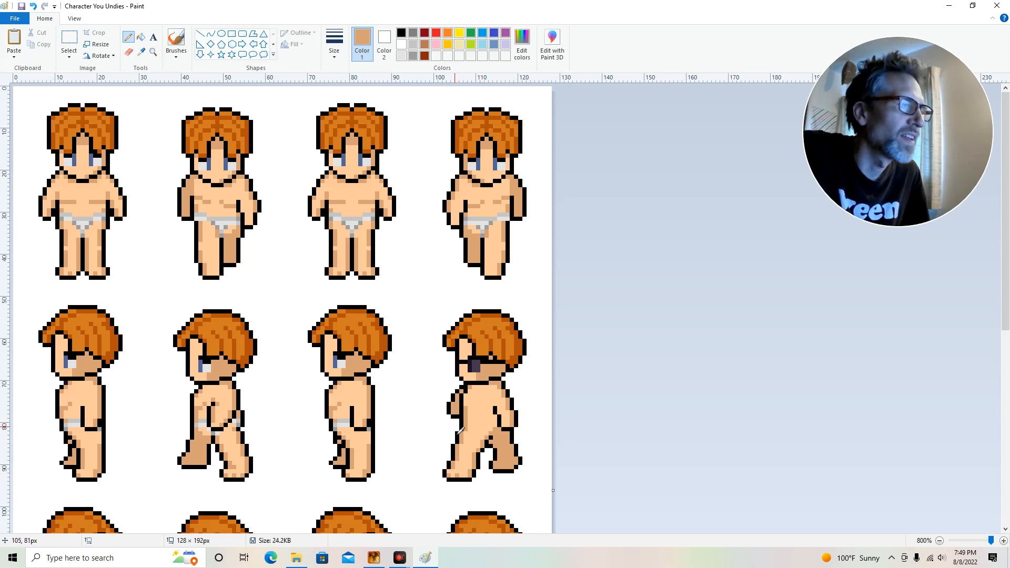
pyautogui.click(475, 409)
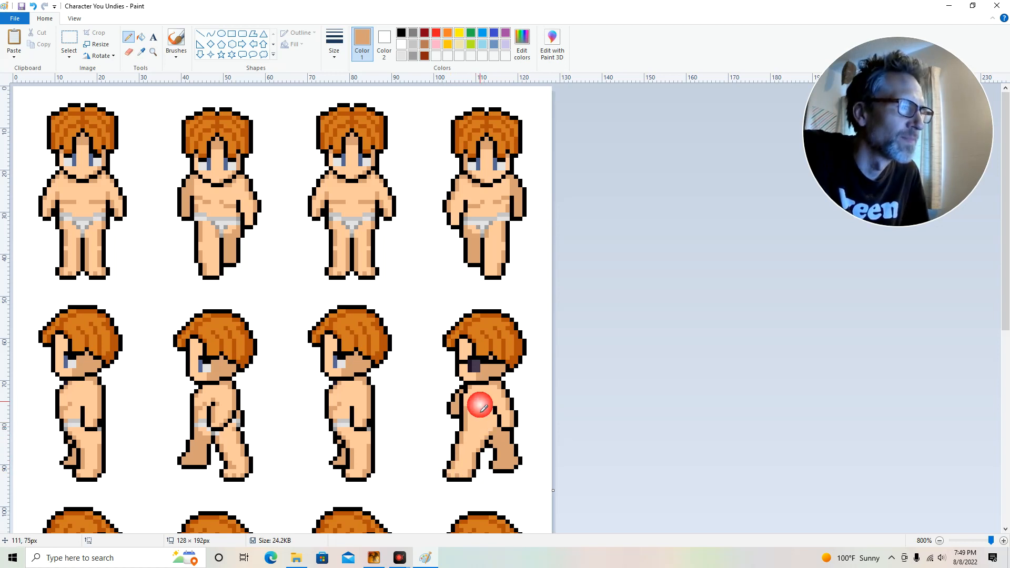
pyautogui.click(479, 405)
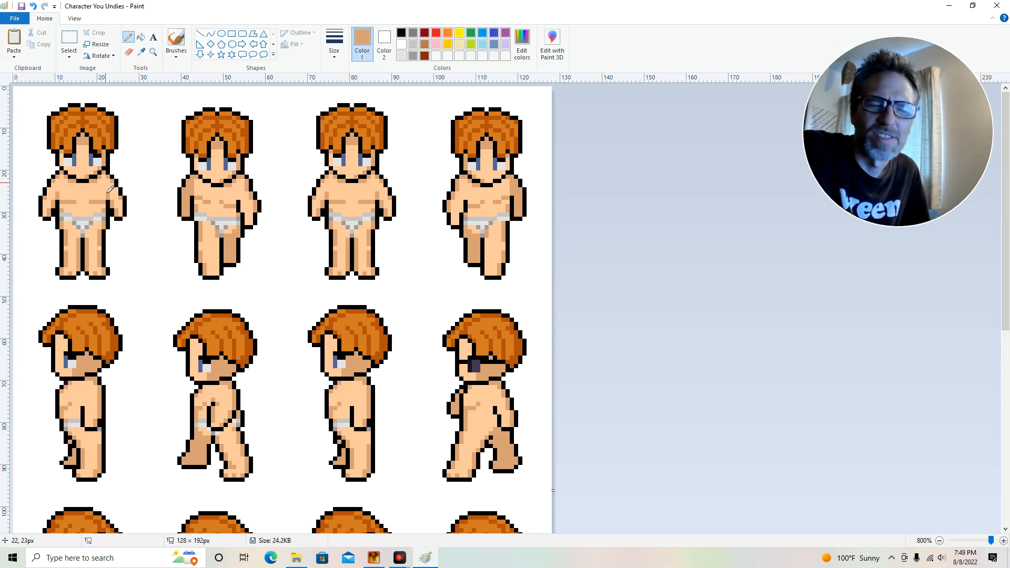
# Pencil light gray-white underwear across the waist and hip of the fourth left-facing sprite
pyautogui.click(401, 56)
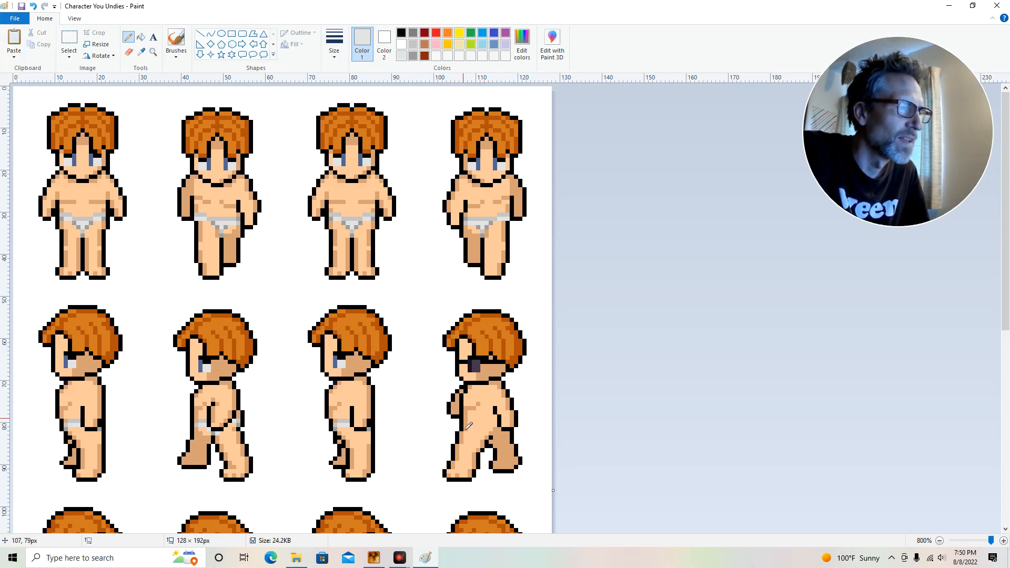
pyautogui.moveTo(474, 417)
pyautogui.mouseDown()
pyautogui.moveTo(483, 417)
pyautogui.moveTo(470, 417)
pyautogui.mouseUp()
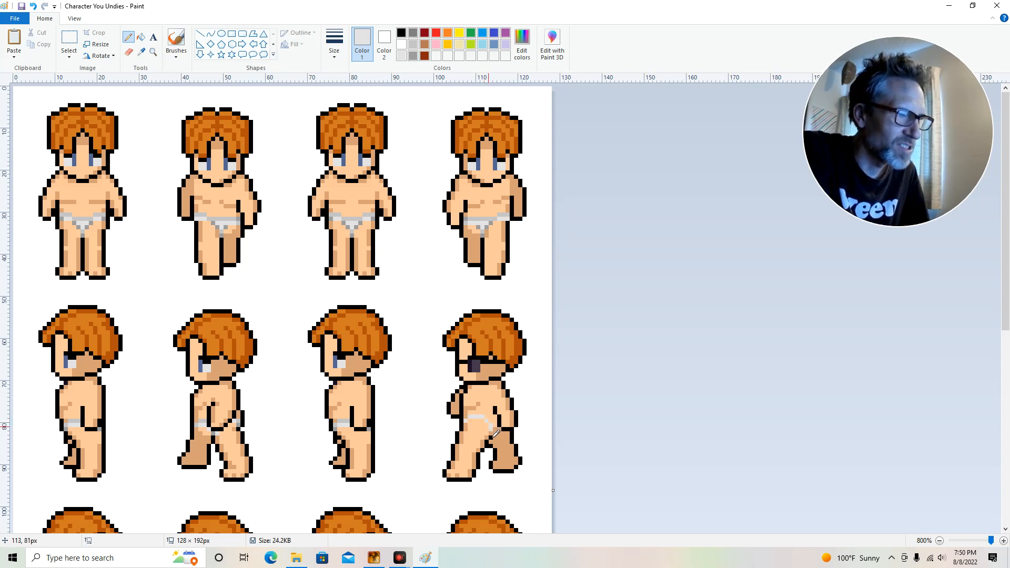
pyautogui.click(496, 425)
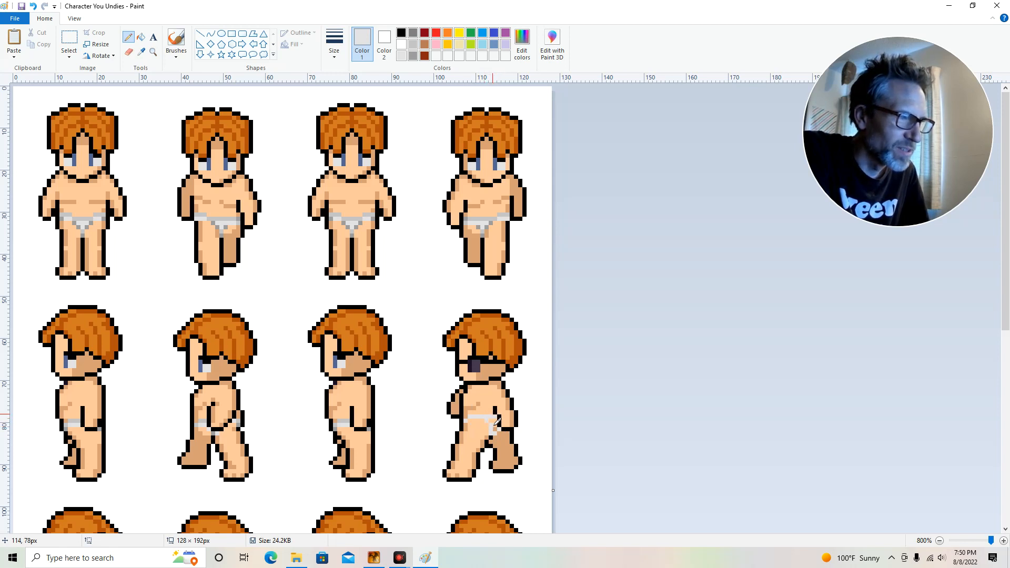
pyautogui.click(467, 422)
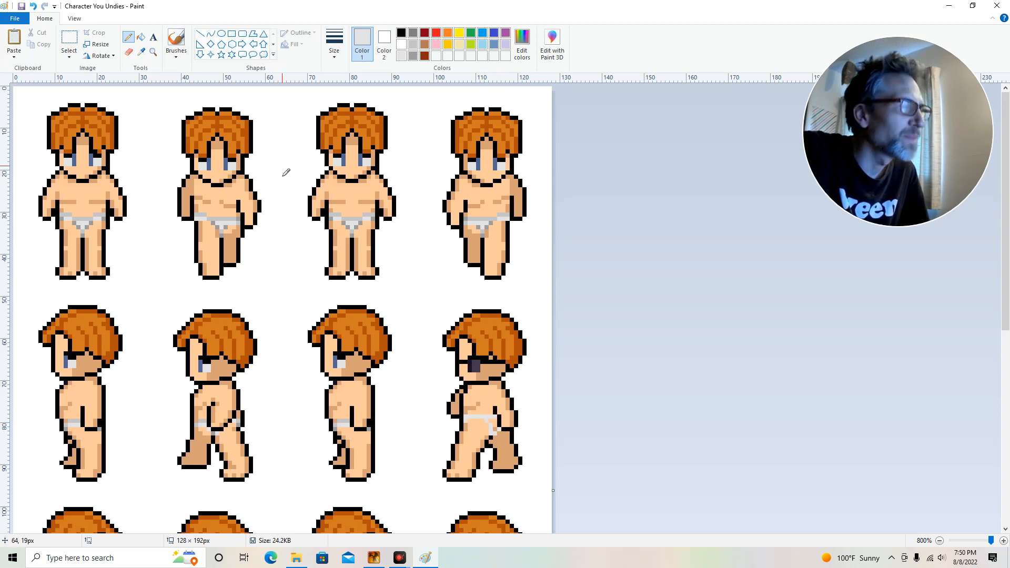
pyautogui.click(494, 430)
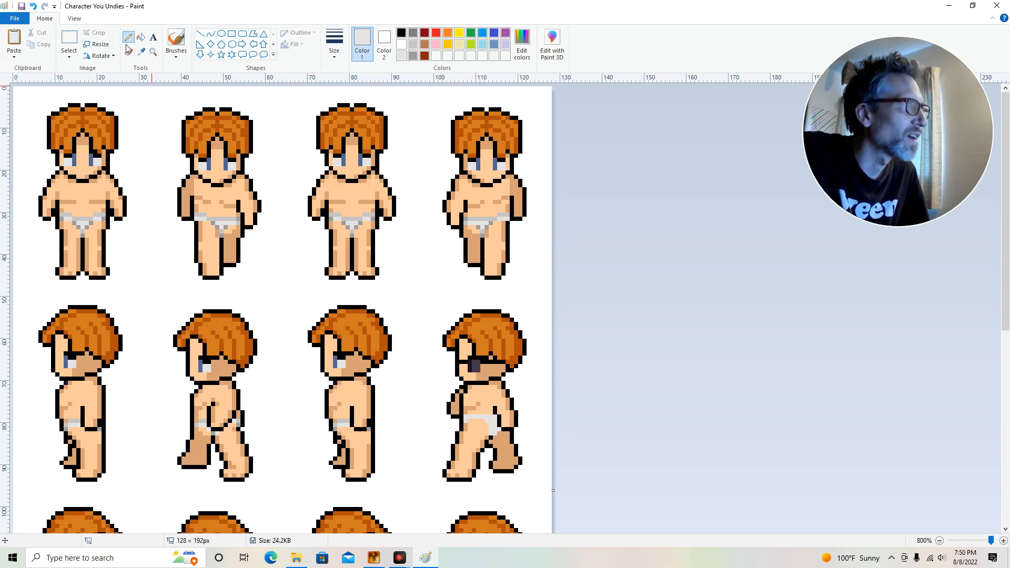
# Add medium gray shading pixels along the waistband and rear edge of the fourth left-facing sprite's underwear
pyautogui.click(413, 56)
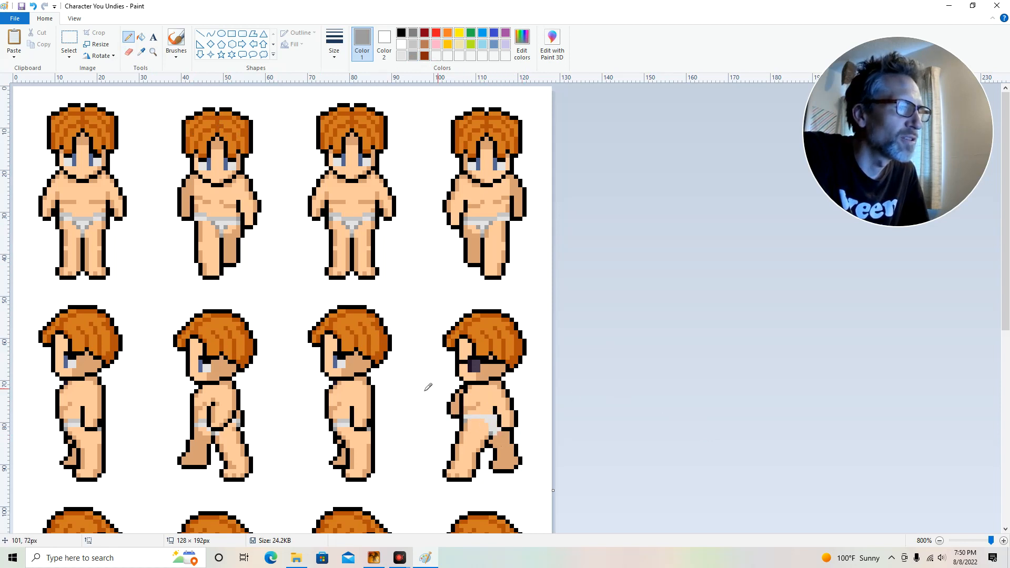
pyautogui.click(413, 44)
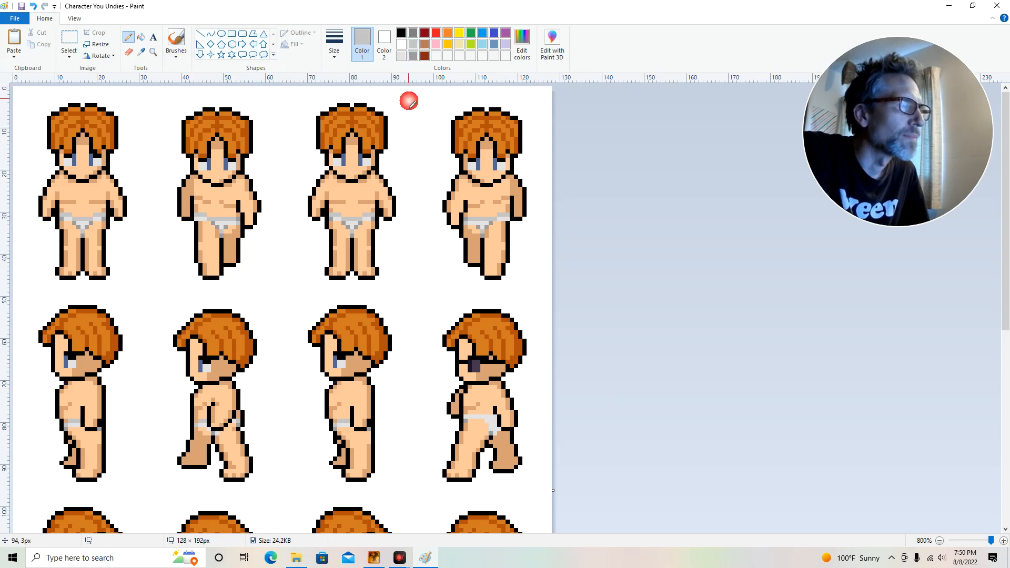
pyautogui.click(491, 428)
pyautogui.click(495, 425)
pyautogui.click(495, 417)
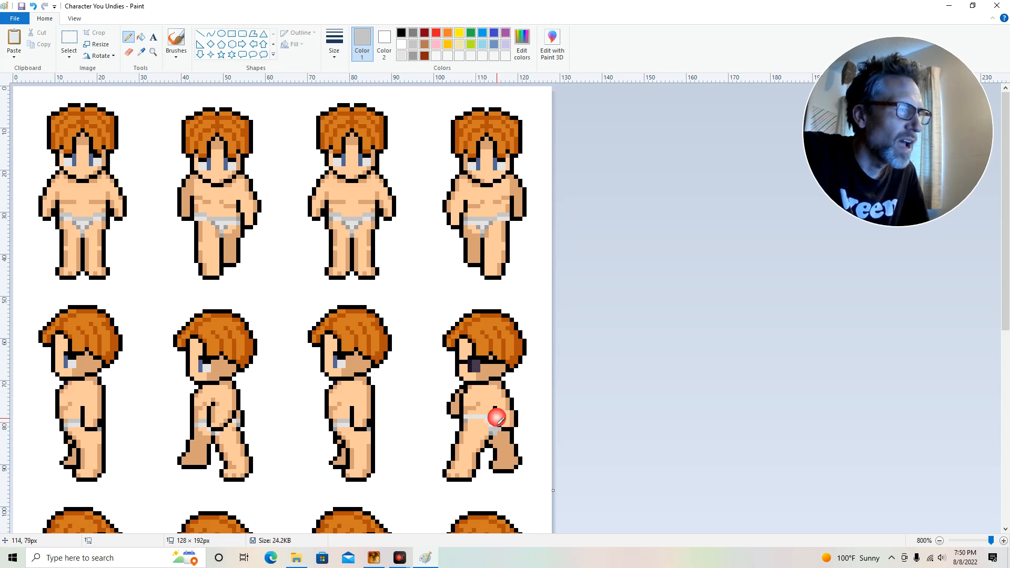
pyautogui.click(477, 416)
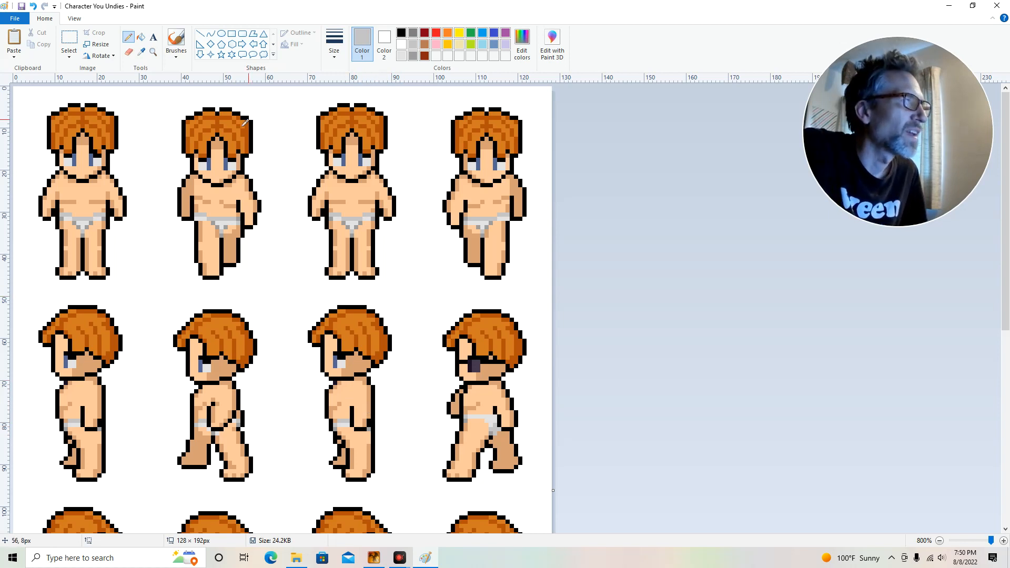
# Fill the fourth left-facing sprite's sunglasses lens with the eye-white color sampled from the front-facing sprite above
pyautogui.click(141, 51)
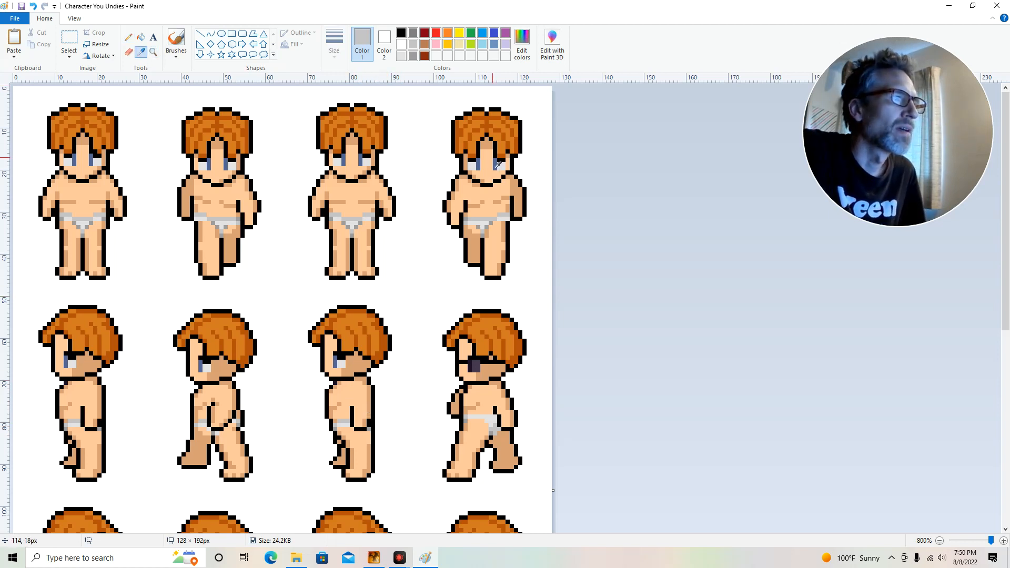
pyautogui.click(503, 170)
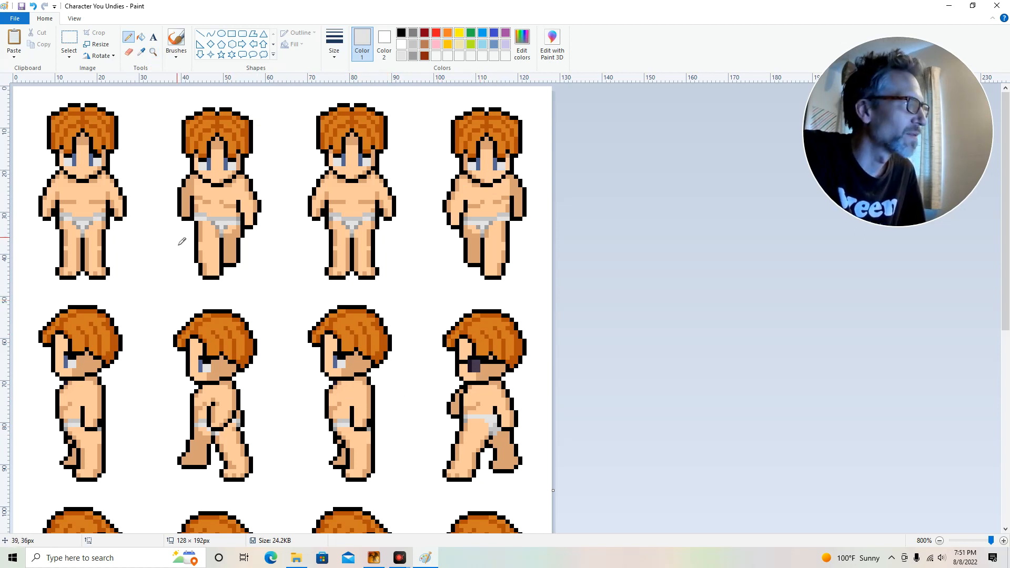
pyautogui.click(143, 41)
pyautogui.click(476, 365)
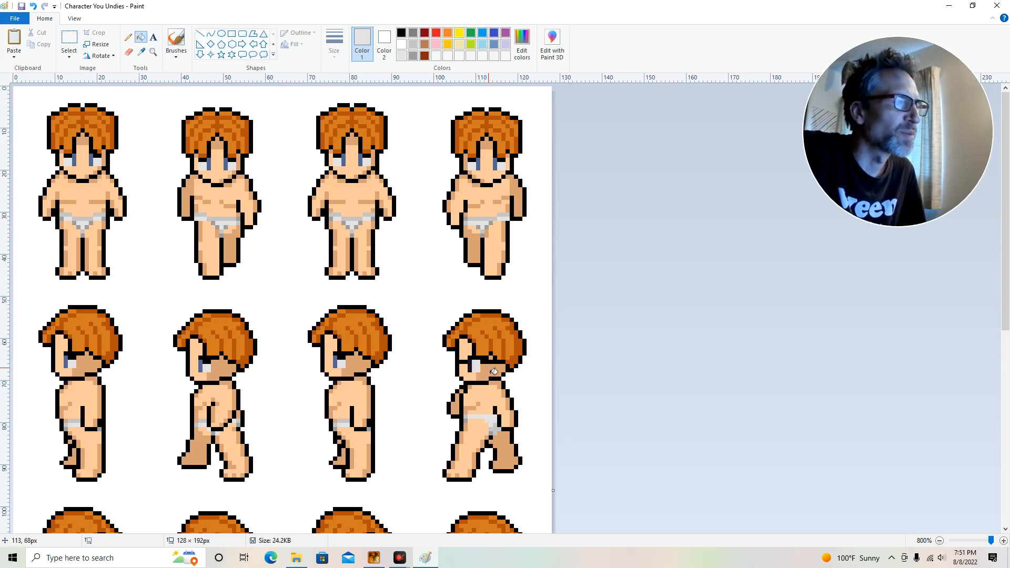
# Sample the blue eye color from a finished sprite and pencil the iris onto the fourth left-facing sprite
pyautogui.click(140, 51)
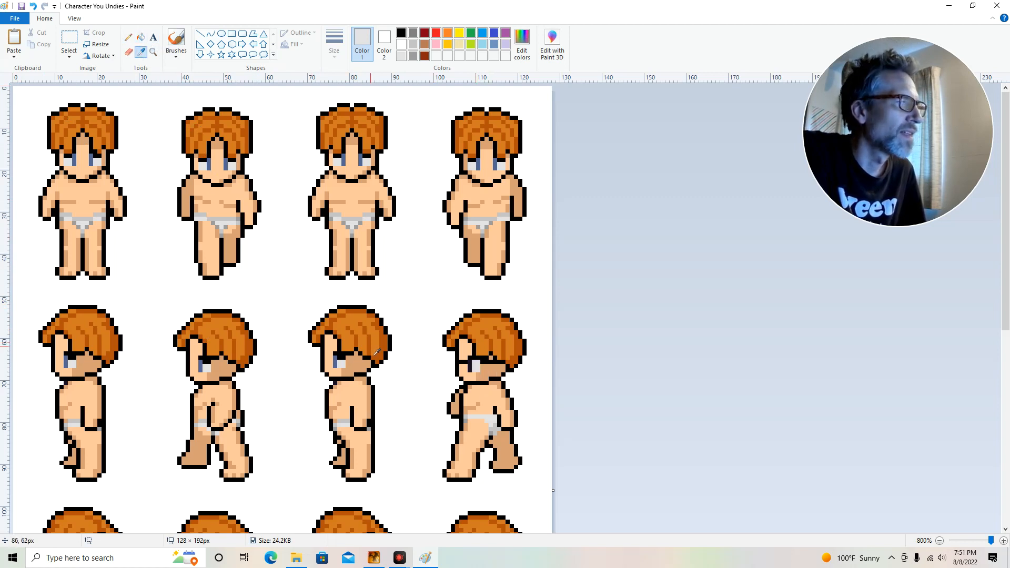
pyautogui.click(336, 367)
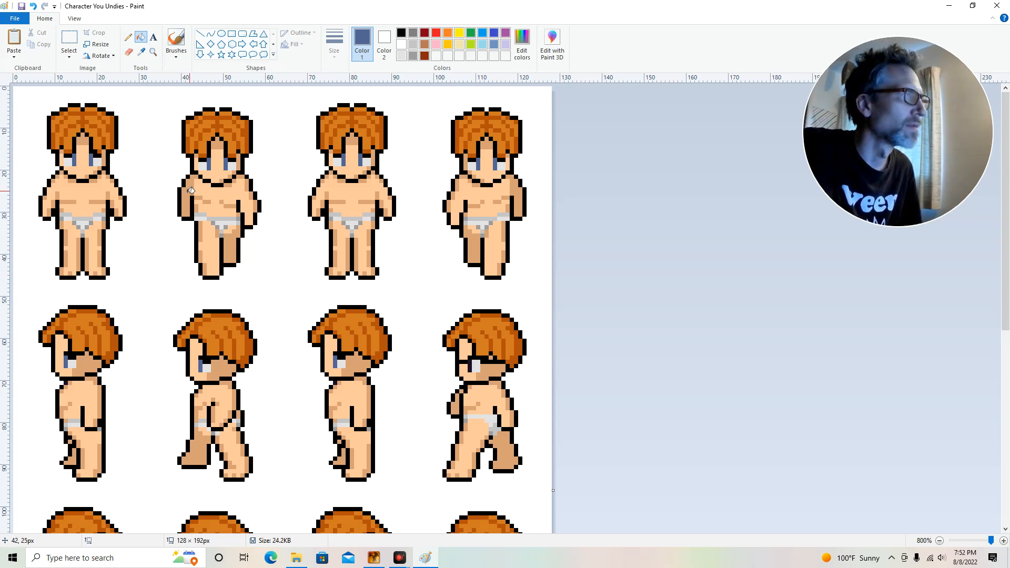
pyautogui.click(143, 53)
pyautogui.click(210, 167)
pyautogui.click(128, 37)
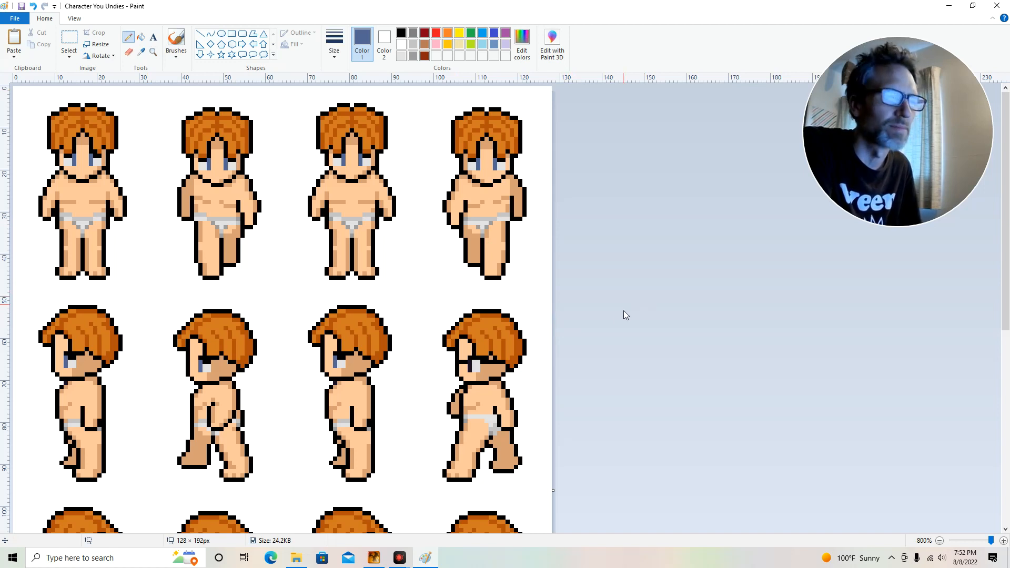
pyautogui.click(469, 369)
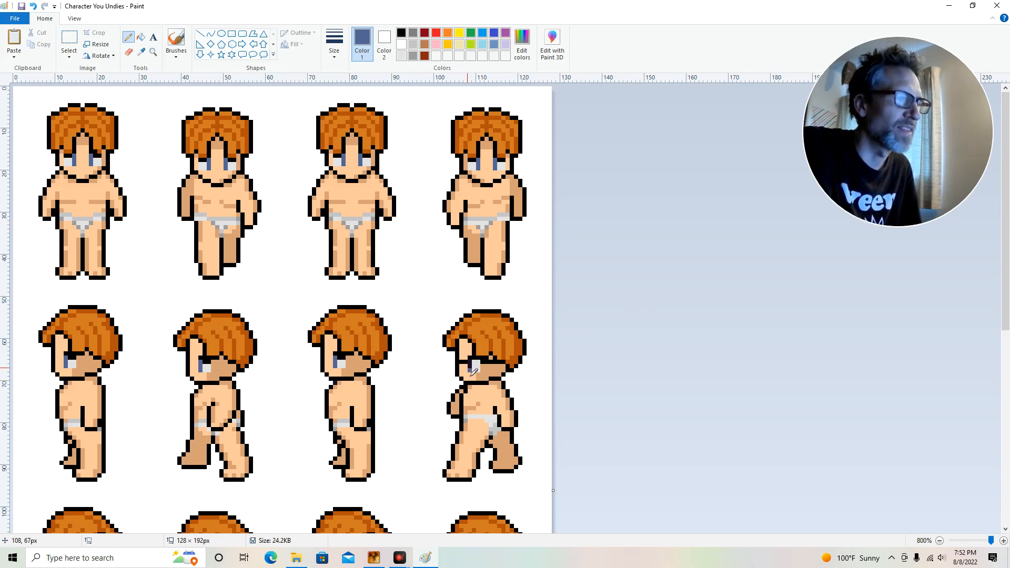
pyautogui.click(470, 364)
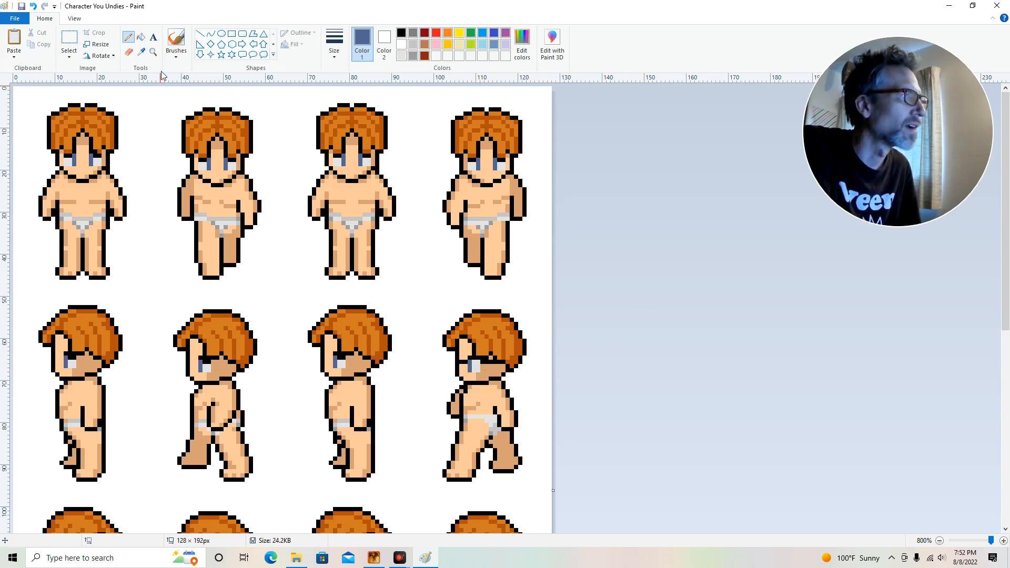
# Paint over the fourth left-facing sprite's glasses frame with sampled light and darker skin tones, and pencil a black upper eyelid
pyautogui.click(141, 52)
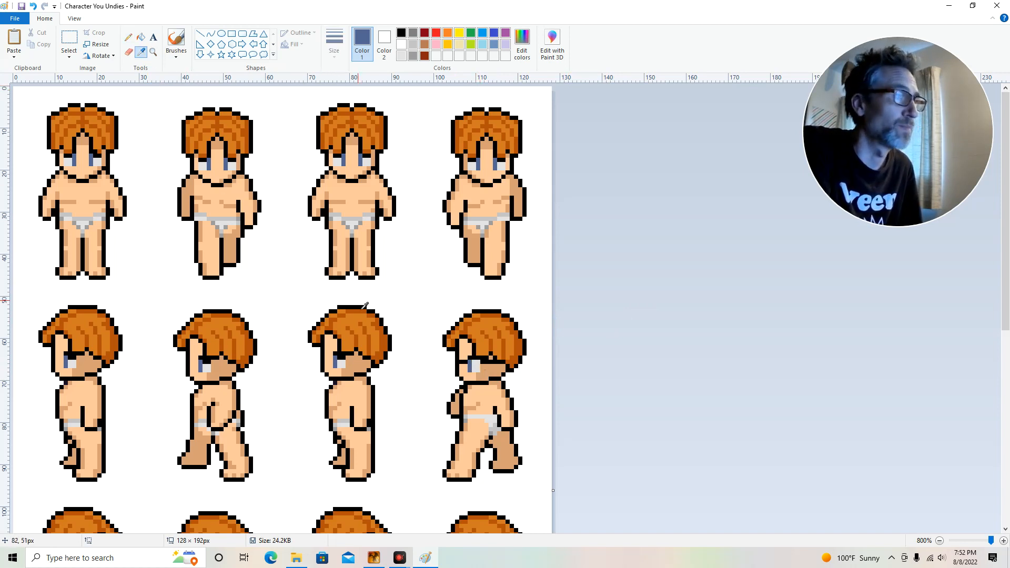
pyautogui.click(469, 357)
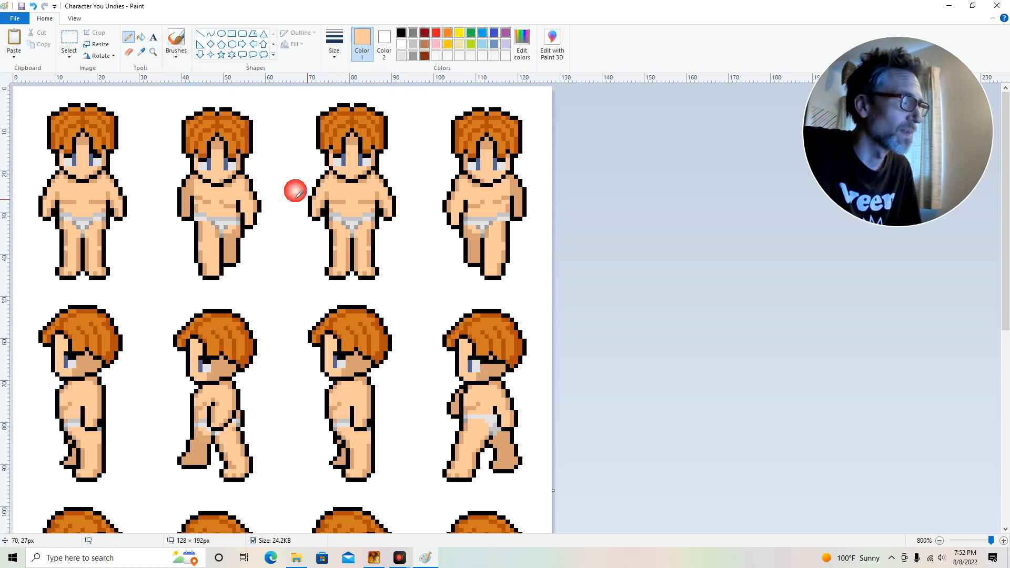
pyautogui.click(141, 53)
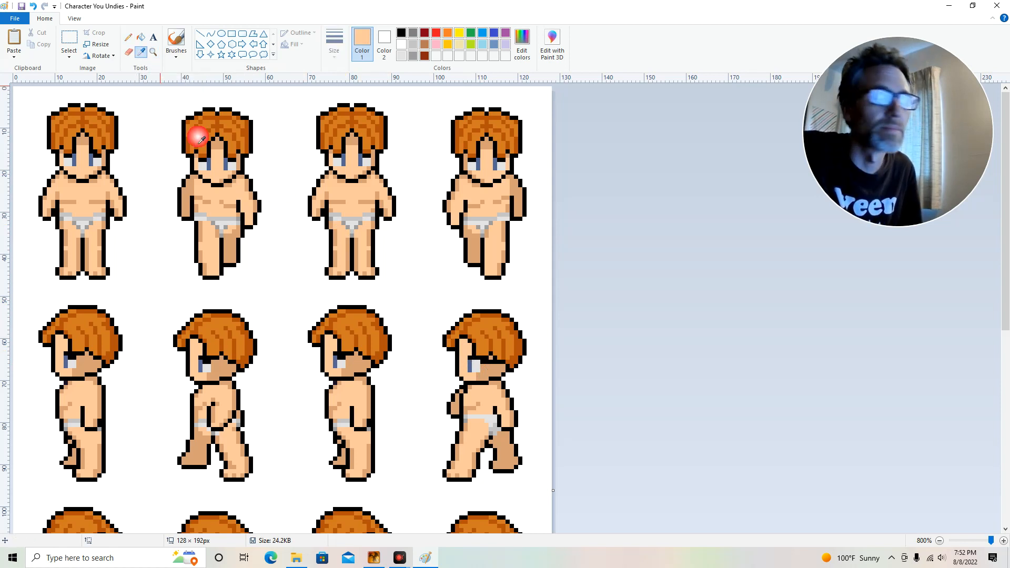
pyautogui.click(495, 374)
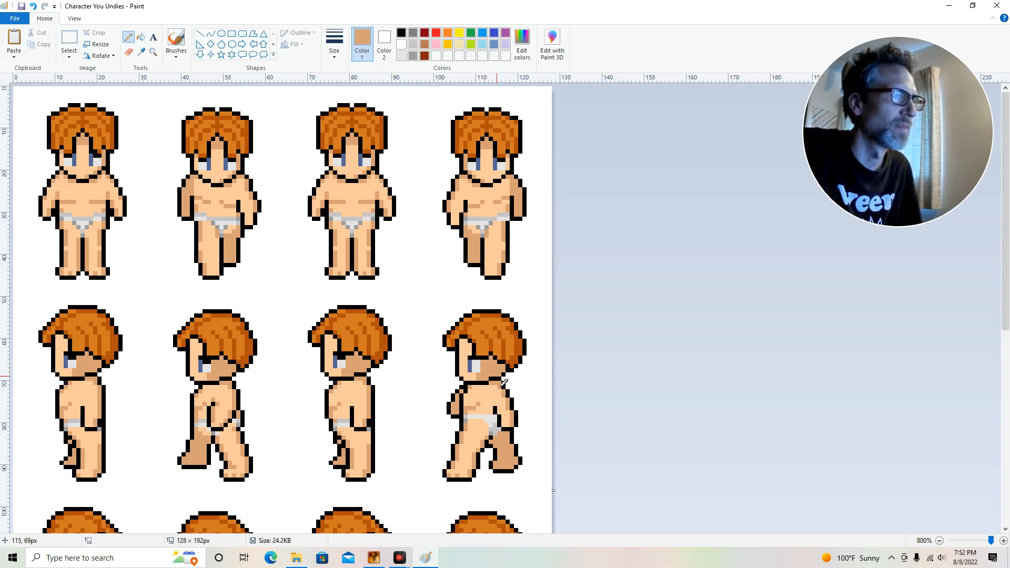
pyautogui.click(402, 33)
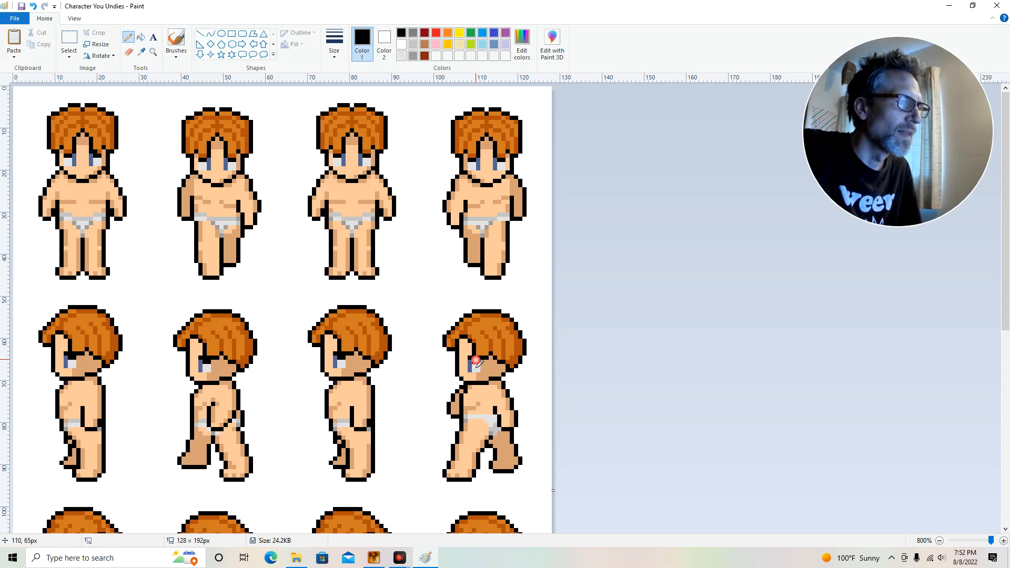
pyautogui.scroll(-3, 461, 354)
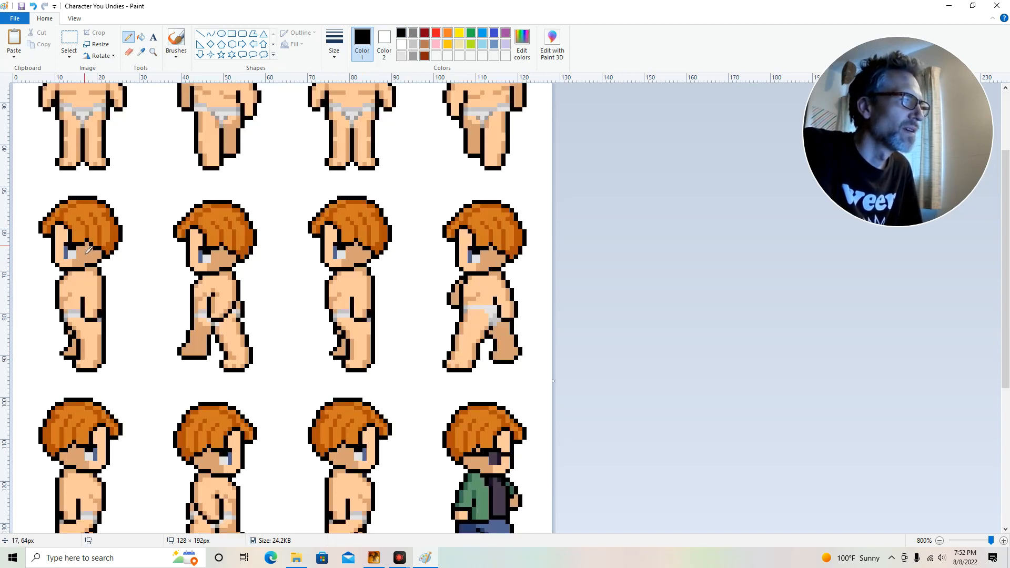
# Duplicate the finished fourth left-facing sprite and flip the copy horizontally
pyautogui.click(69, 38)
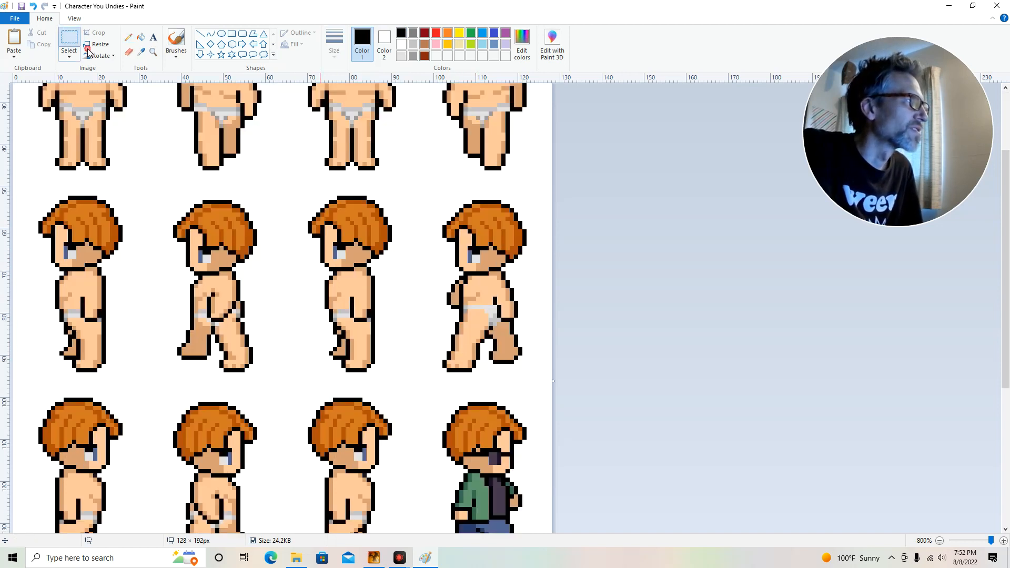
pyautogui.moveTo(431, 207); pyautogui.dragTo(566, 372)
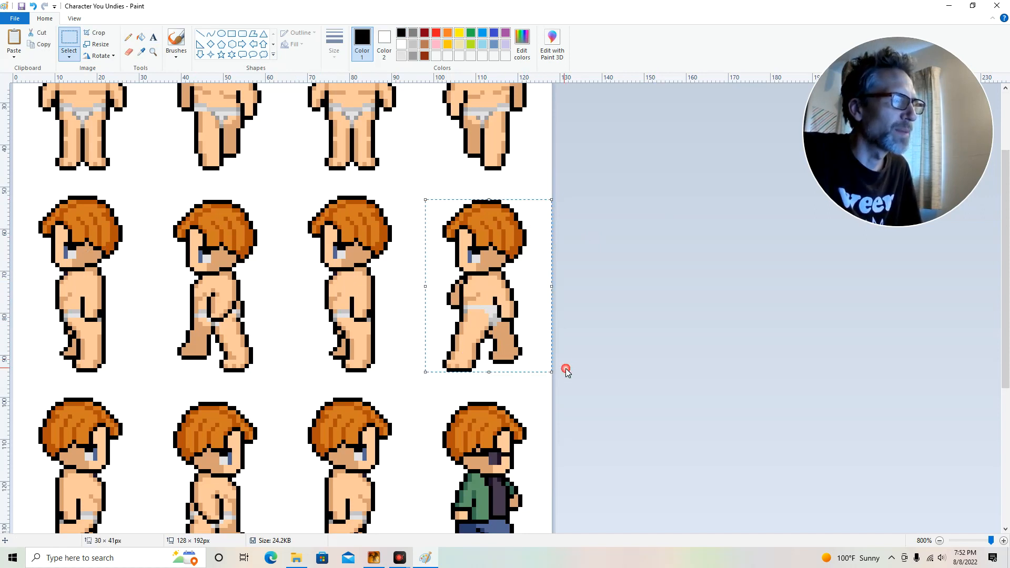
pyautogui.hotkey('ctrl', 'c')
pyautogui.hotkey('ctrl', 'v')
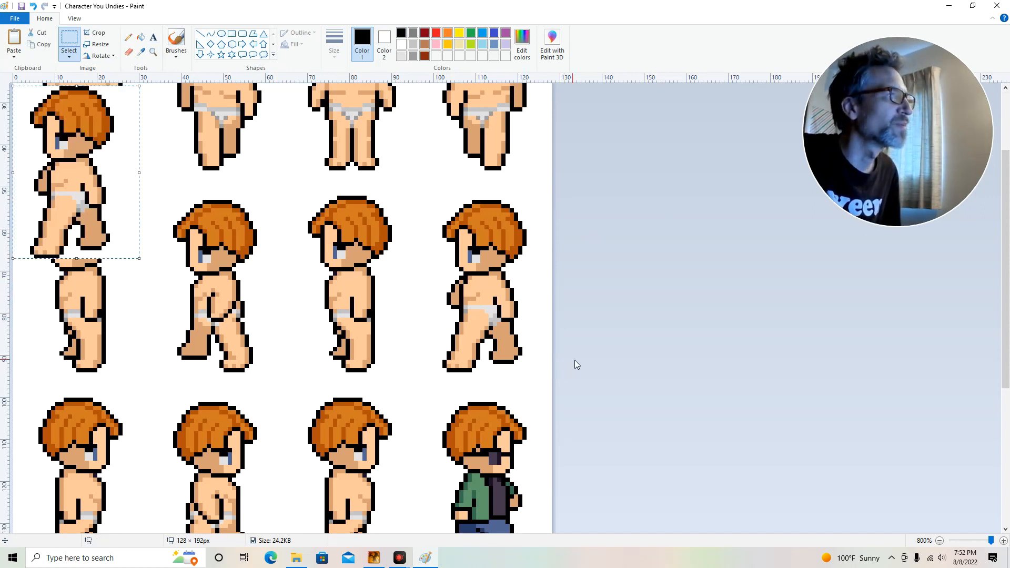
pyautogui.click(100, 56)
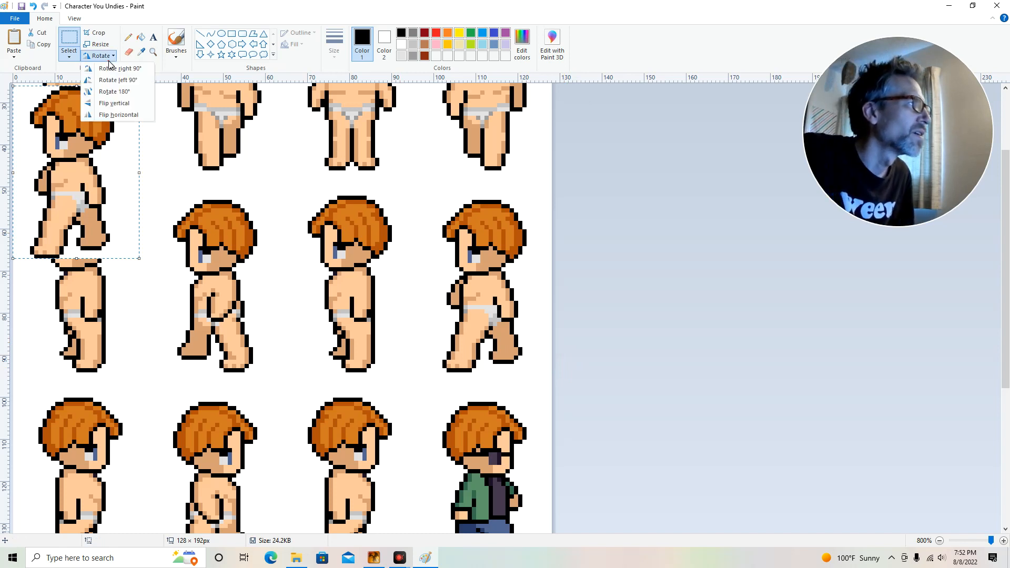
pyautogui.click(130, 112)
# Place the mirrored copy over the clothed fourth right-facing sprite, aligned with the other sprites in that row
pyautogui.moveTo(128, 221); pyautogui.dragTo(565, 499)
pyautogui.scroll(-3, 552, 492)
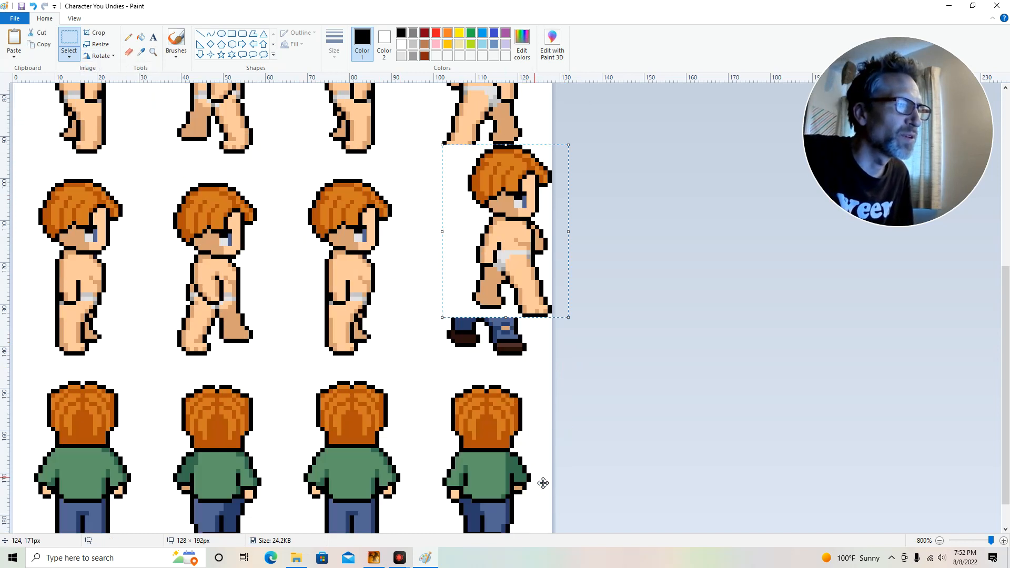
pyautogui.moveTo(531, 280); pyautogui.dragTo(508, 322)
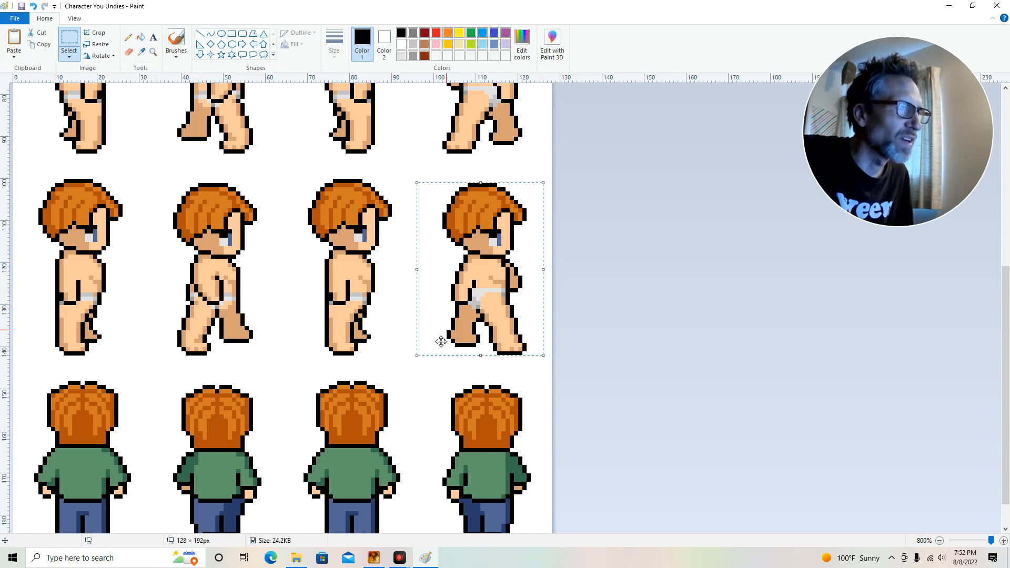
pyautogui.click(407, 331)
# Fill the first back-facing sprite's shirt, trousers and shoes with the light skin color sampled from the sprite above
pyautogui.scroll(-1, 408, 331)
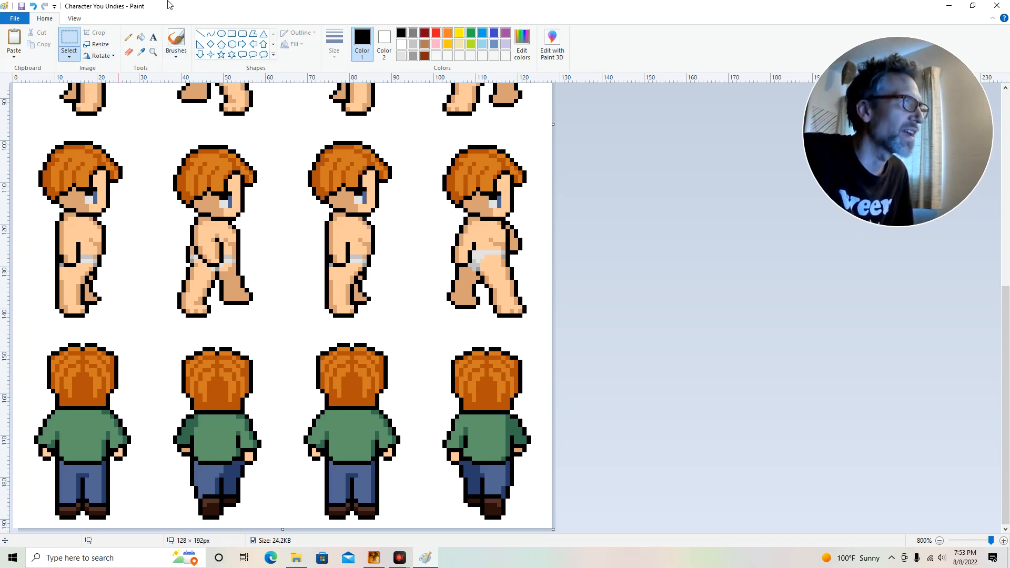
pyautogui.click(141, 52)
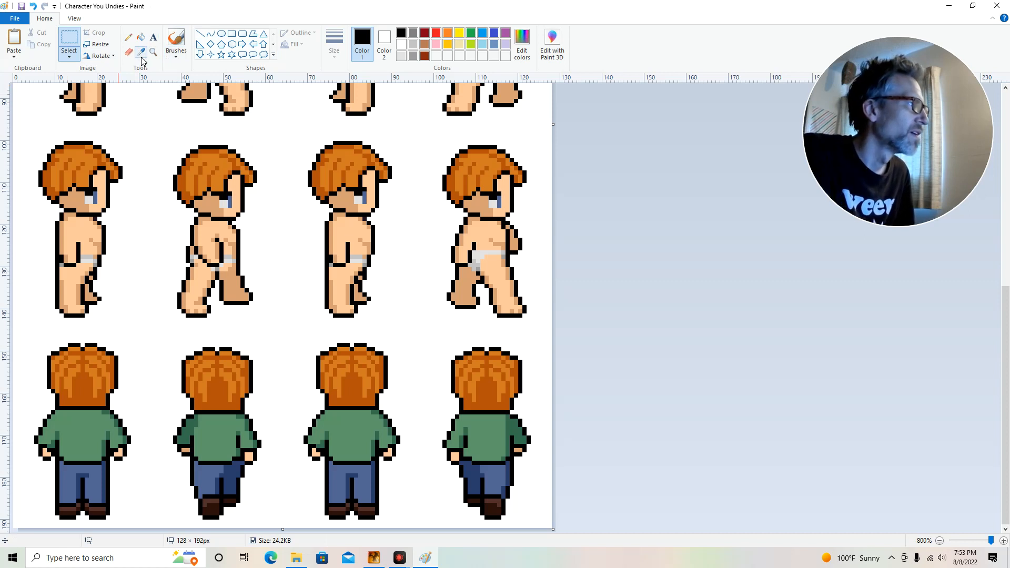
pyautogui.click(93, 233)
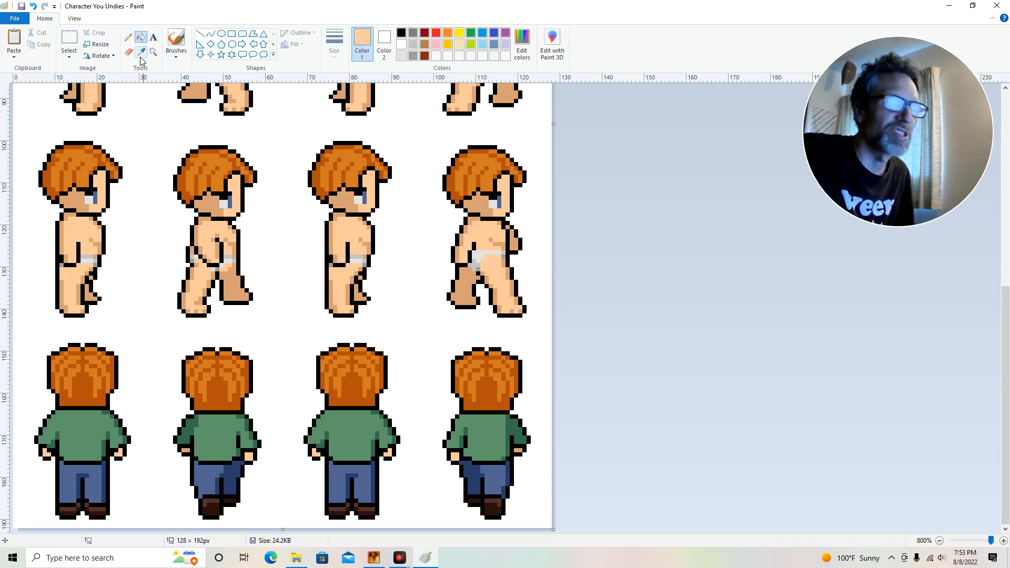
pyautogui.click(91, 431)
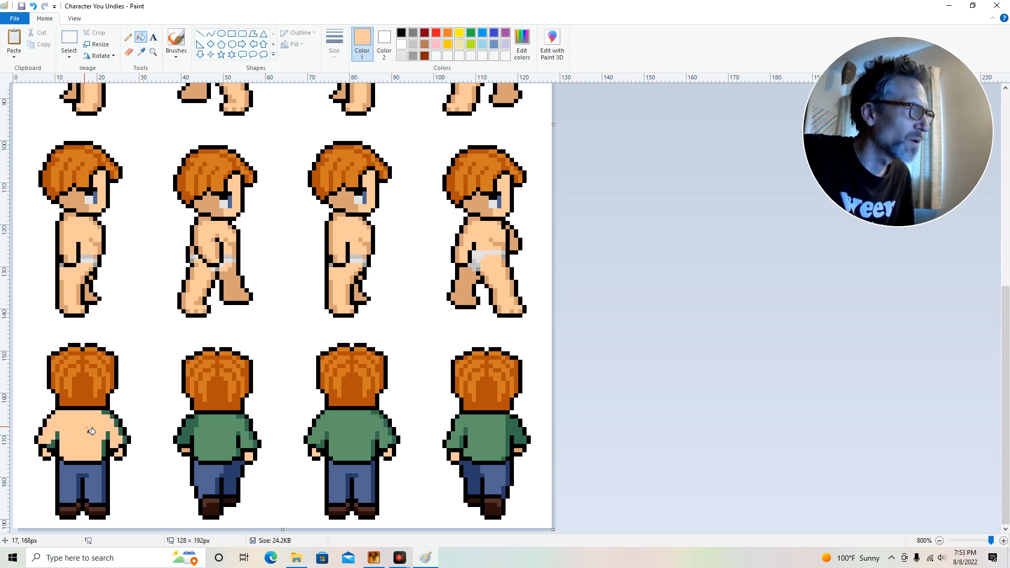
pyautogui.click(82, 467)
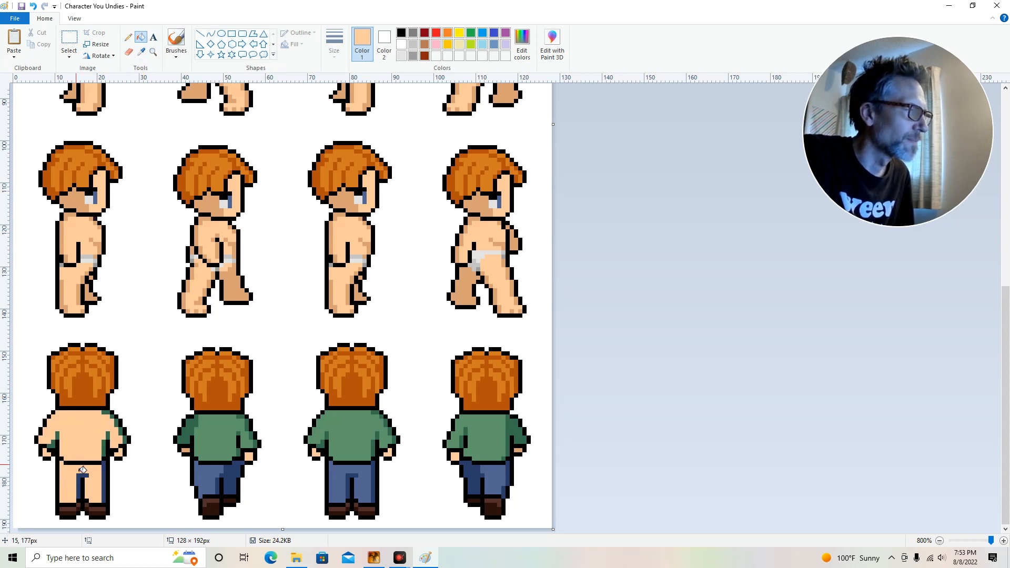
pyautogui.click(73, 515)
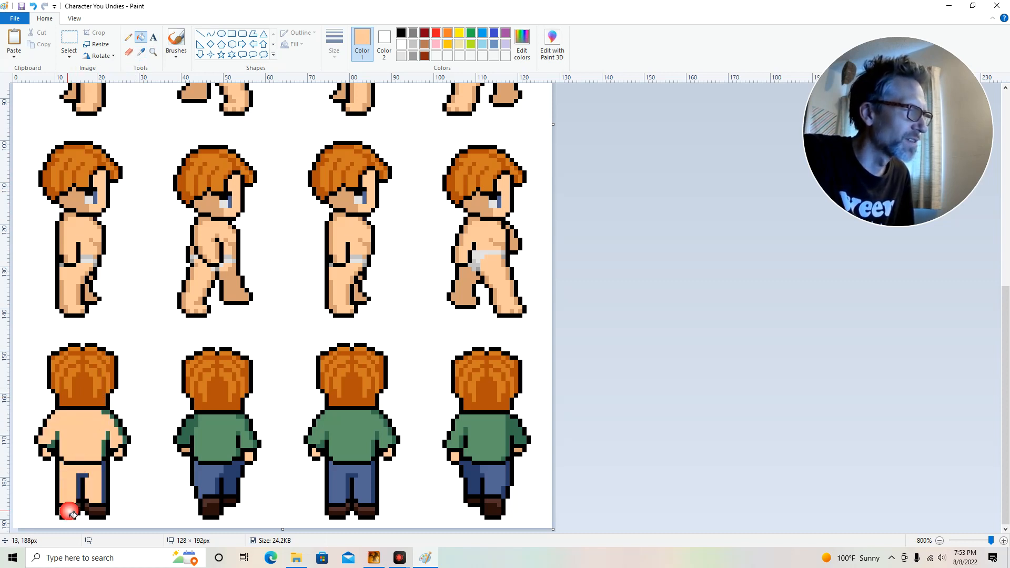
pyautogui.click(97, 516)
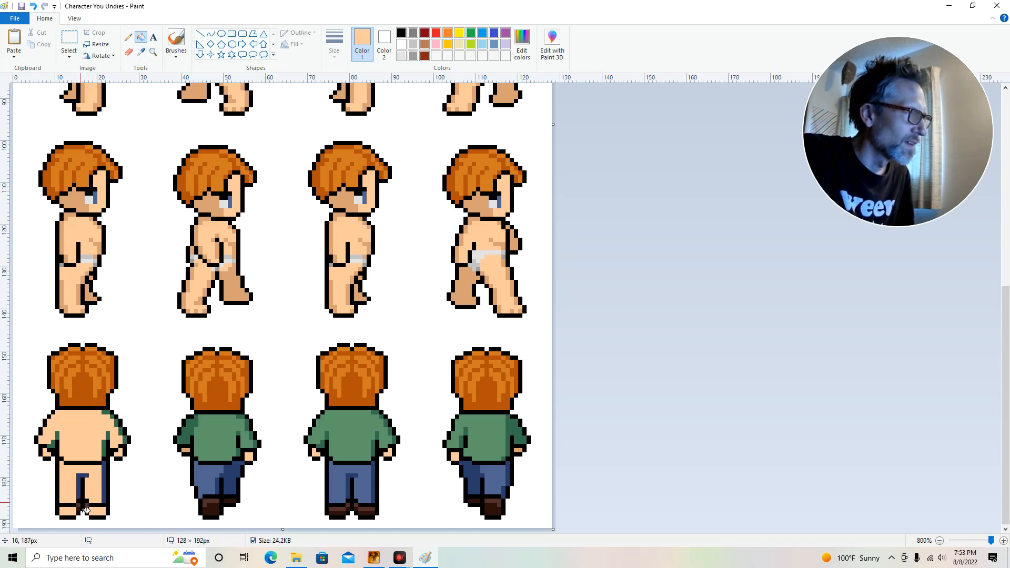
pyautogui.click(85, 503)
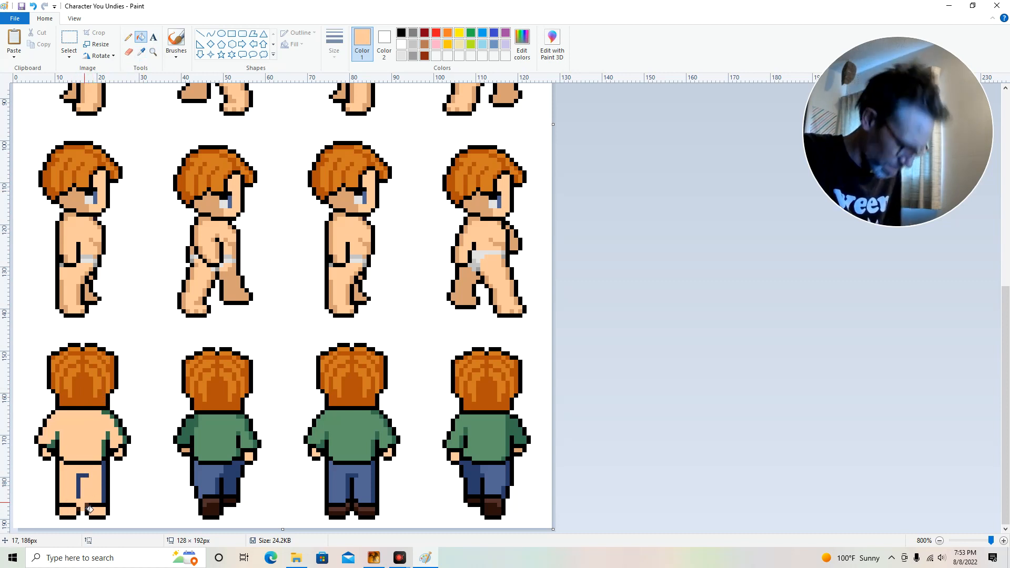
pyautogui.hotkey('ctrl', 'z')
pyautogui.click(87, 506)
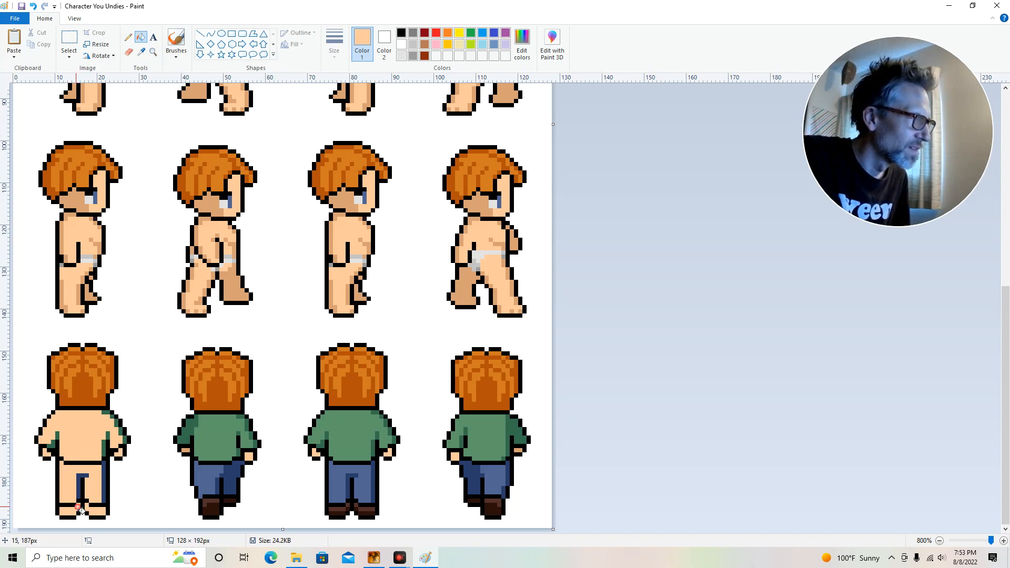
# Pencil light skin color over the first back-facing sprite's belt line, trouser cuffs and remaining blue leg shading
pyautogui.click(128, 37)
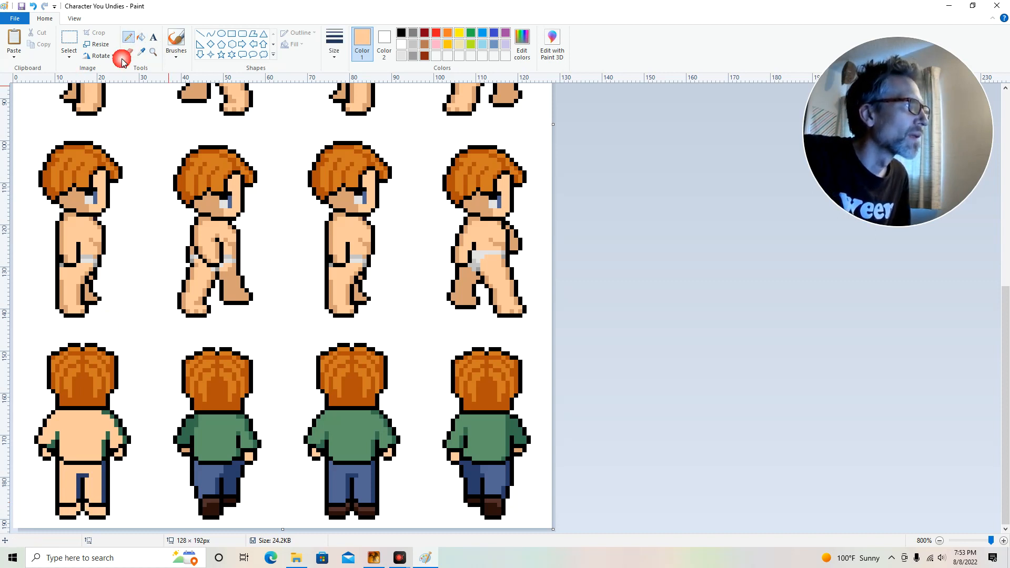
pyautogui.moveTo(65, 462)
pyautogui.mouseDown()
pyautogui.moveTo(95, 468)
pyautogui.moveTo(106, 457)
pyautogui.mouseUp()
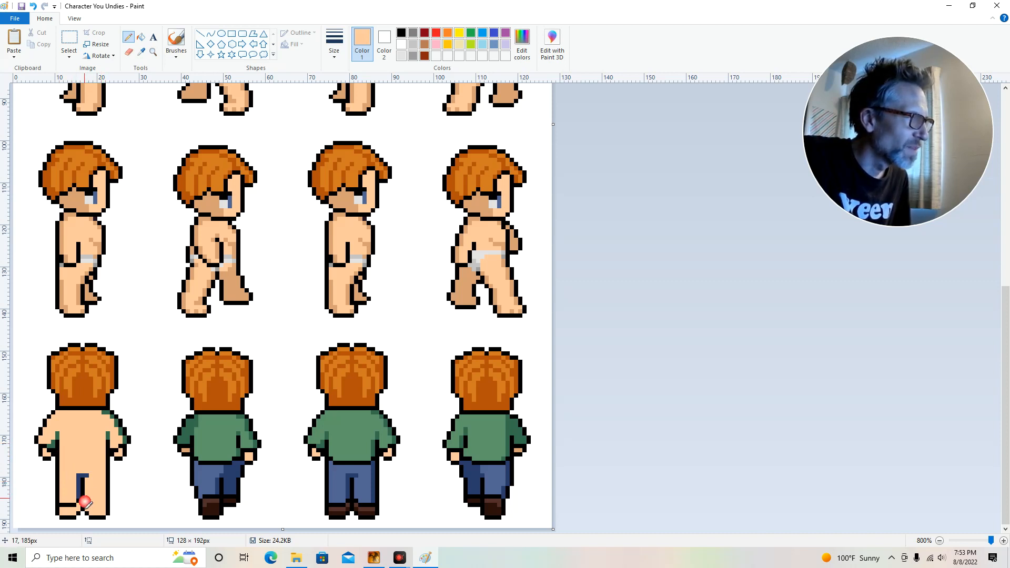
pyautogui.click(74, 507)
pyautogui.moveTo(74, 507); pyautogui.dragTo(82, 484)
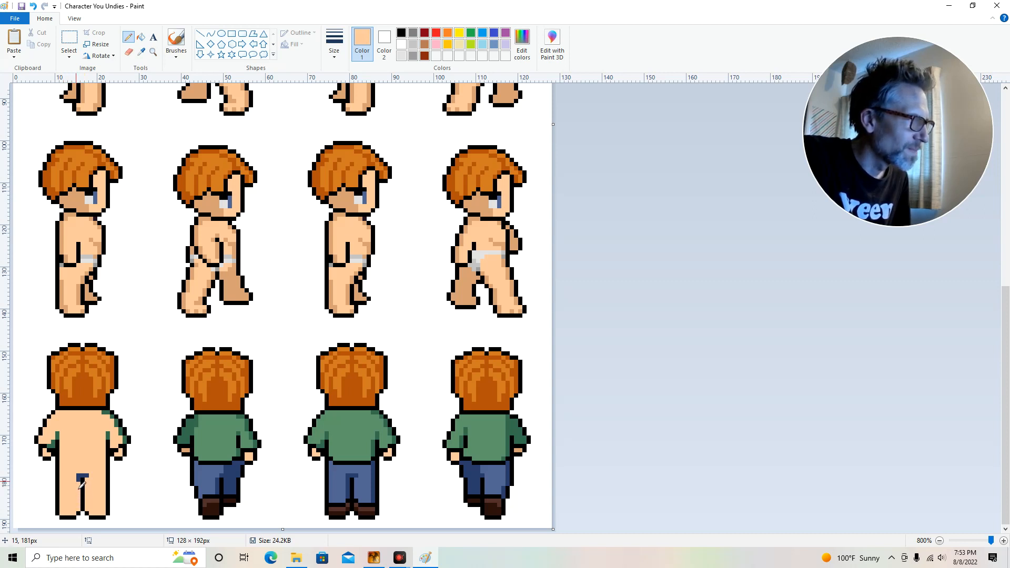
pyautogui.click(87, 476)
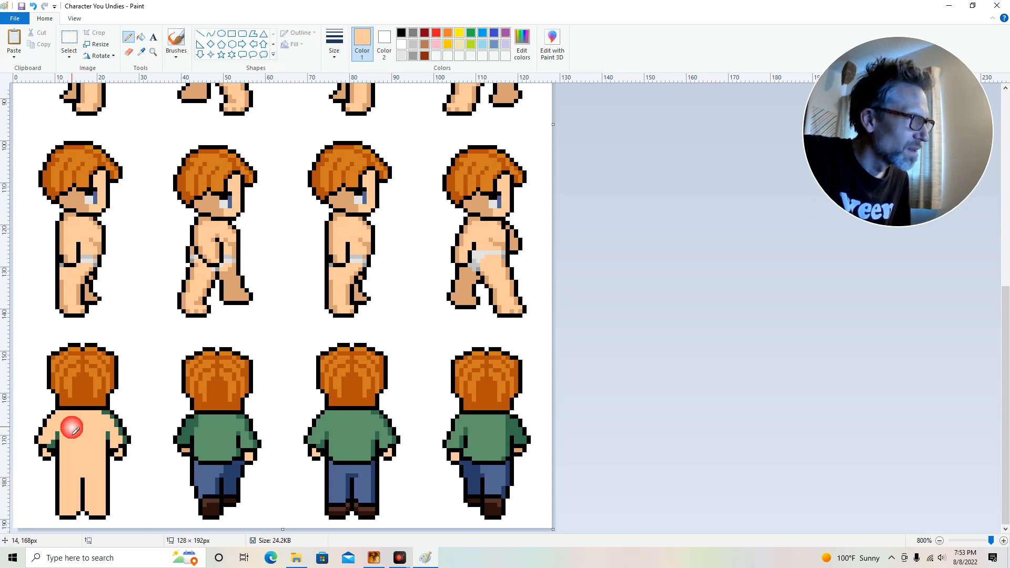
# Paint the leftover green shading on the first back-facing sprite's arms and shoulder with light skin color
pyautogui.click(53, 445)
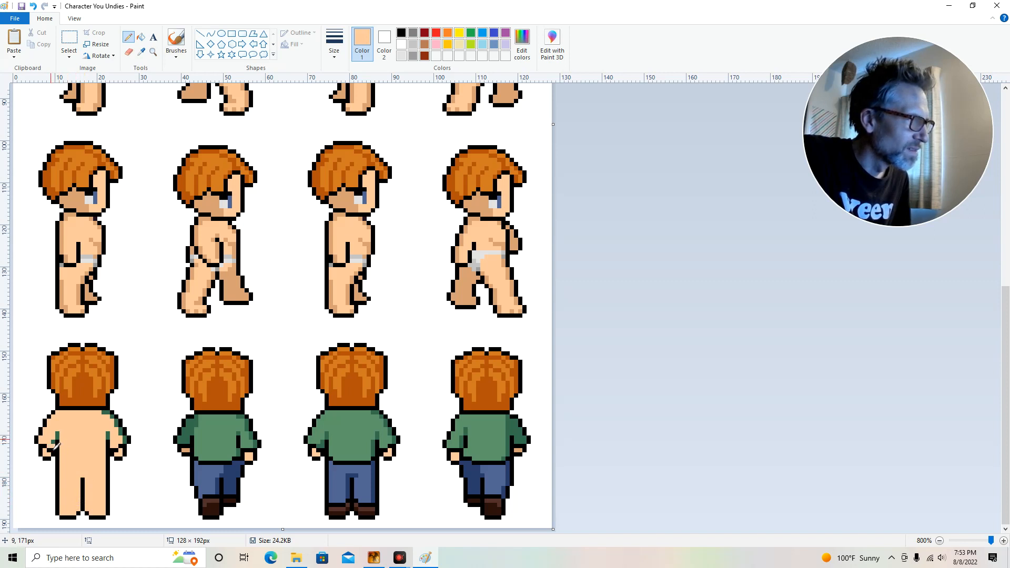
pyautogui.click(106, 437)
pyautogui.click(103, 419)
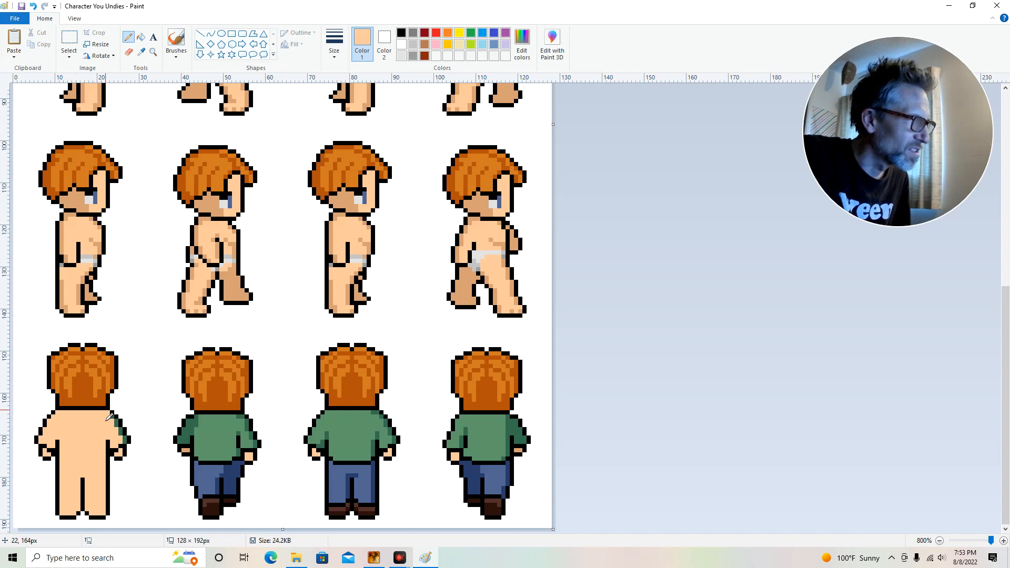
pyautogui.click(116, 423)
pyautogui.click(123, 434)
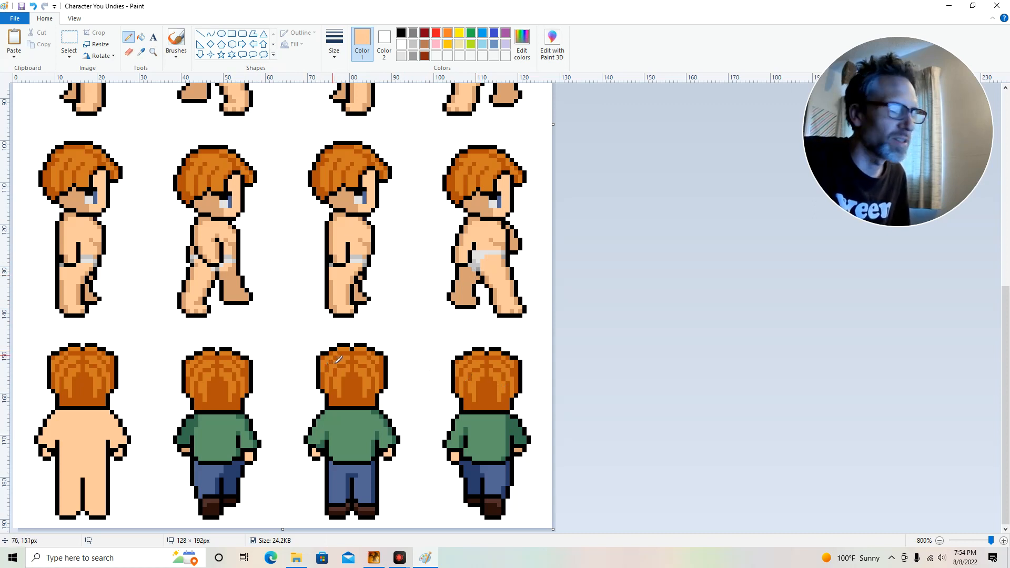
# Slim the first back-facing sprite's arms by erasing the outer sleeve edges with white and redrawing the outline in black
pyautogui.click(402, 44)
pyautogui.click(271, 182)
pyautogui.moveTo(128, 442); pyautogui.dragTo(128, 437)
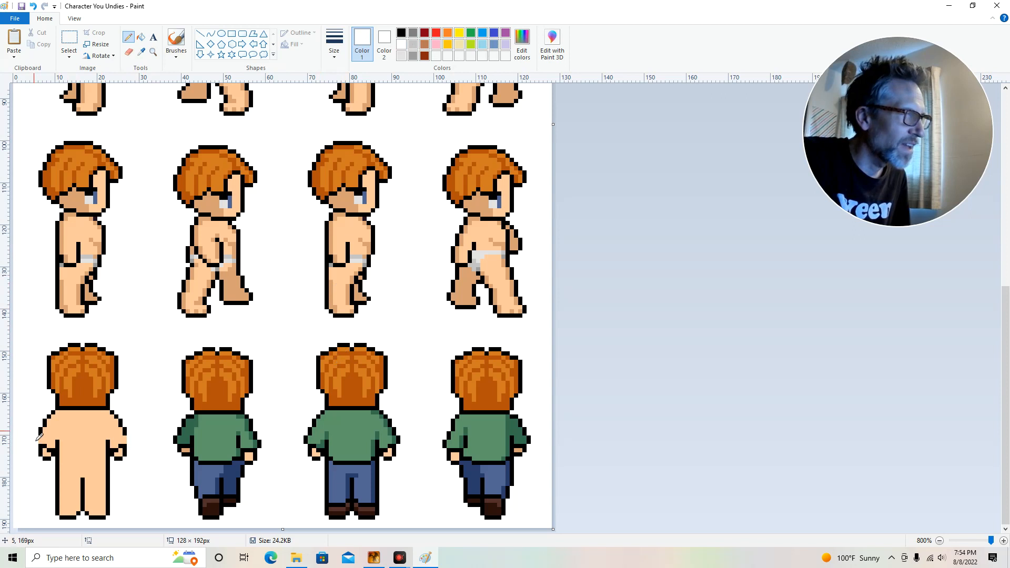
pyautogui.click(402, 34)
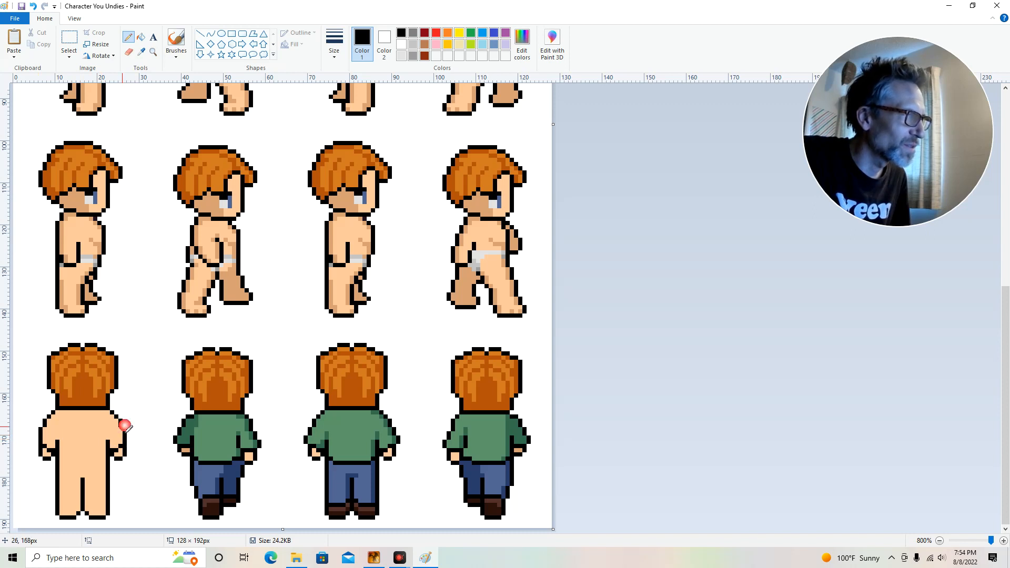
# Sample the light skin color from the first back-facing sprite and paint over the sleeve cuff lines above both hands
pyautogui.click(143, 52)
pyautogui.click(82, 415)
pyautogui.click(45, 446)
pyautogui.click(50, 451)
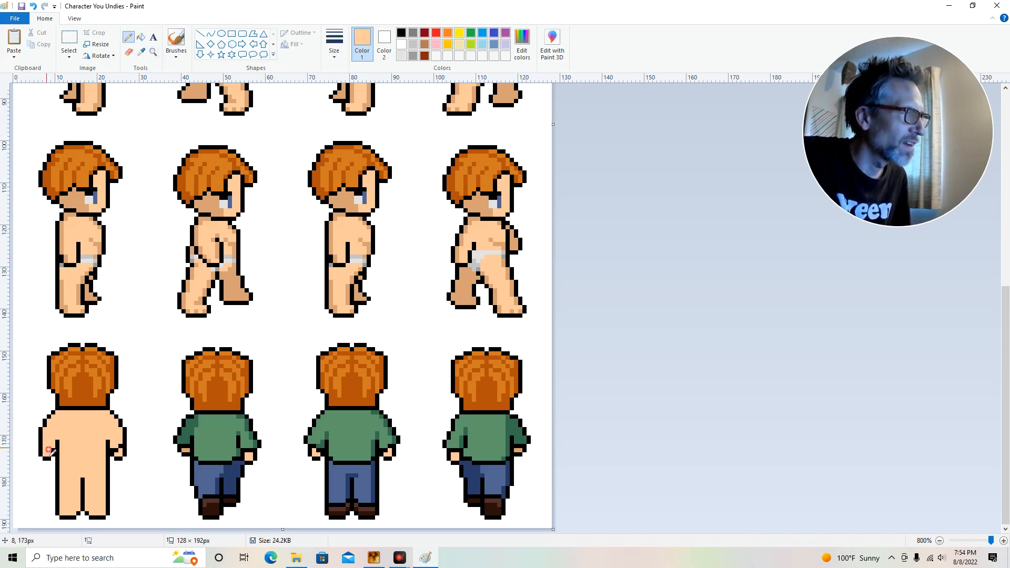
pyautogui.click(114, 449)
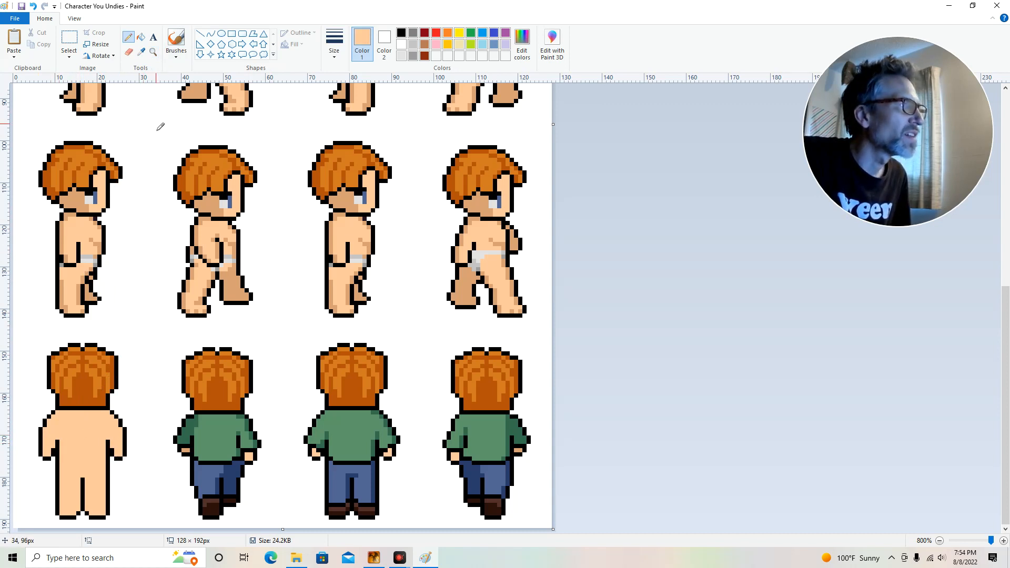
# Pencil underwear with a full waistband on the first back-facing sprite using light gray sampled from the sprite above
pyautogui.click(141, 52)
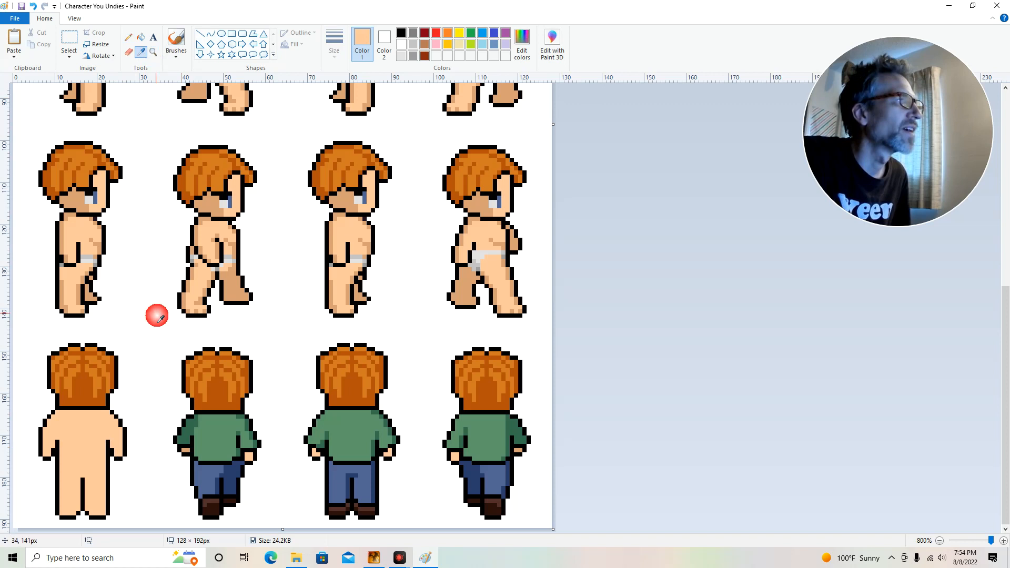
pyautogui.click(90, 265)
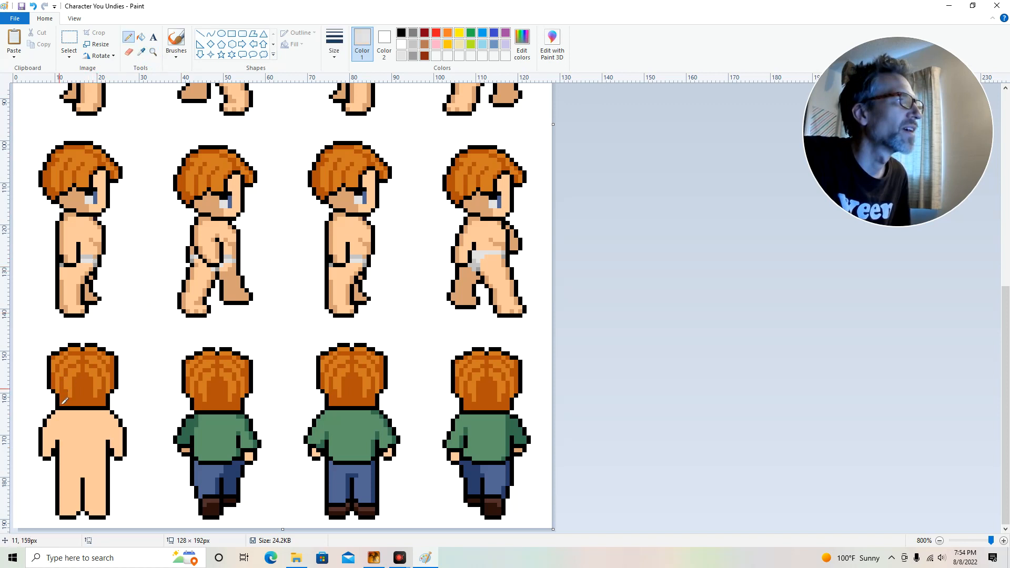
pyautogui.click(79, 469)
pyautogui.click(79, 468)
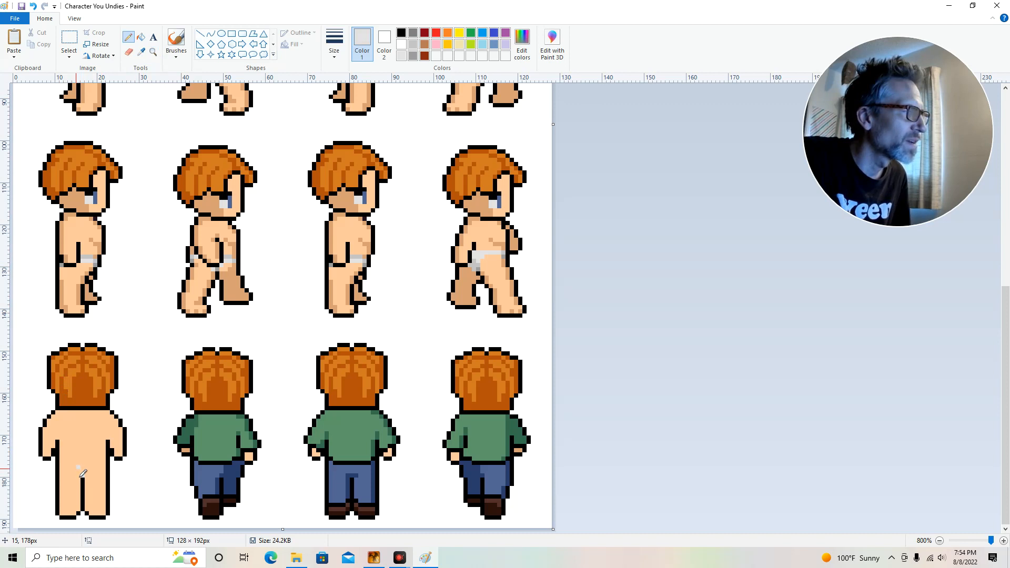
pyautogui.click(77, 466)
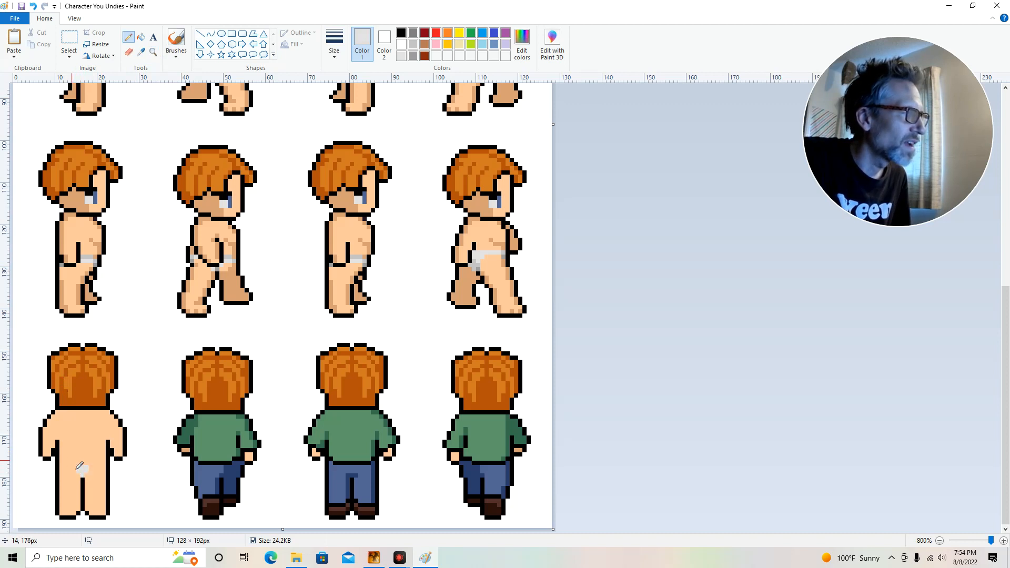
pyautogui.click(77, 462)
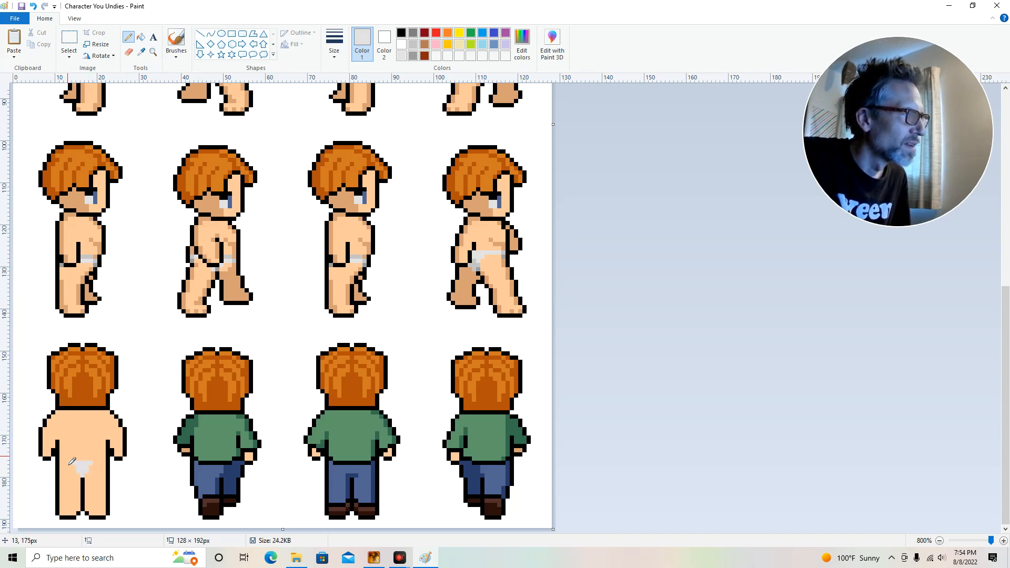
pyautogui.moveTo(103, 461); pyautogui.dragTo(68, 459)
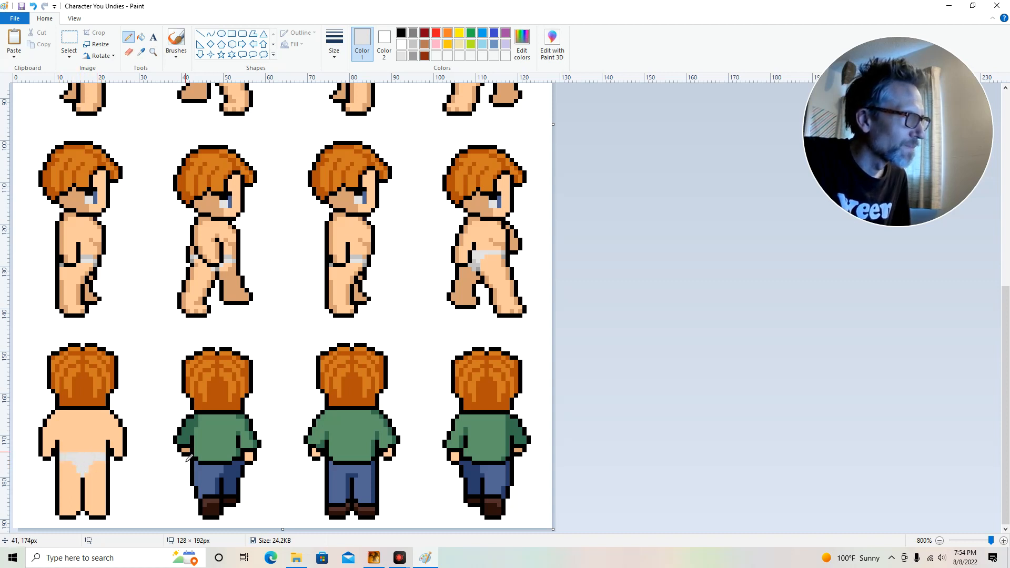
# Shade the lower tip and waistband of the first back-facing sprite's underwear with darker and lighter gray pixels
pyautogui.click(141, 51)
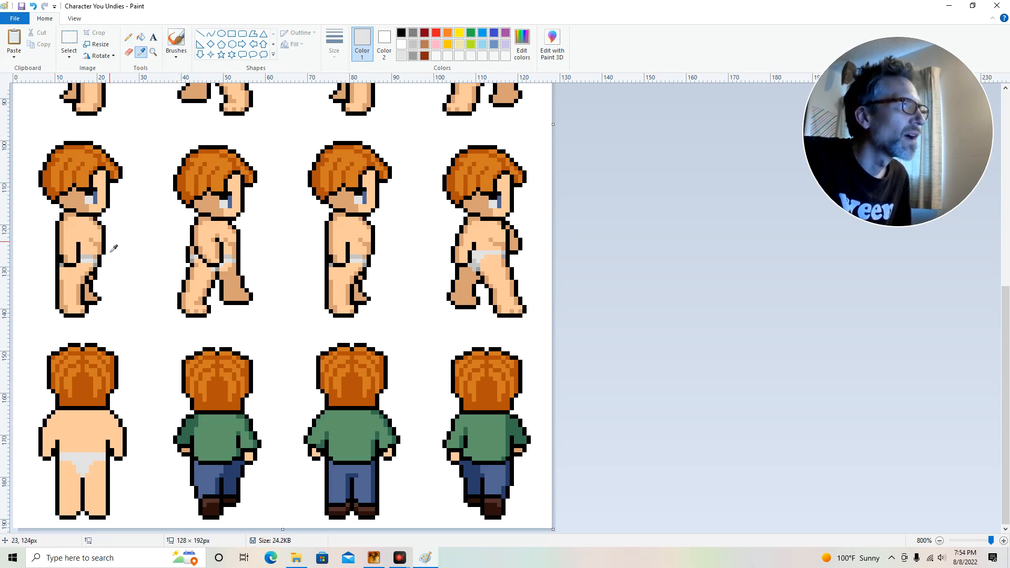
pyautogui.click(414, 55)
pyautogui.click(127, 38)
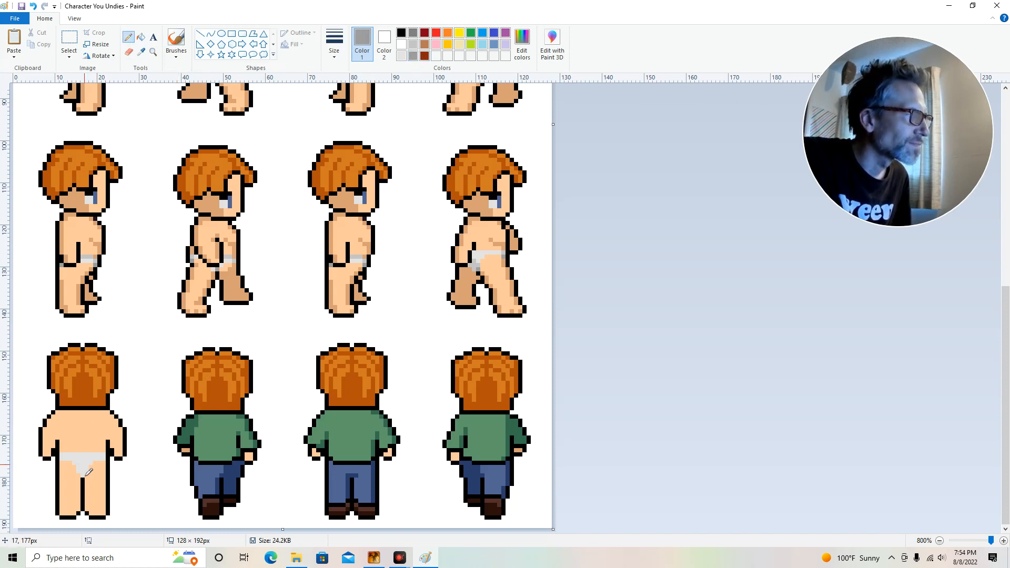
pyautogui.moveTo(80, 476); pyautogui.dragTo(87, 477)
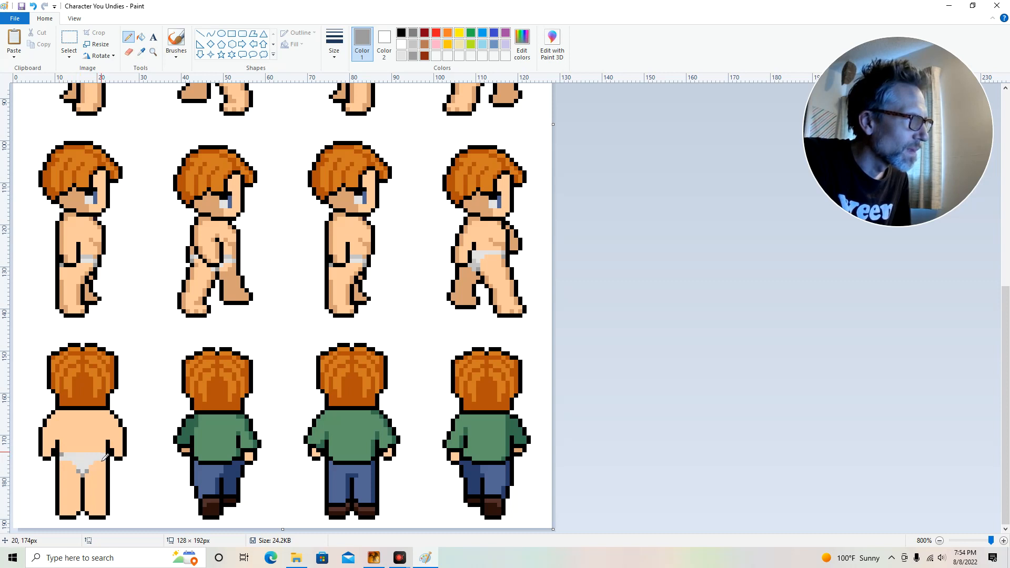
pyautogui.click(413, 44)
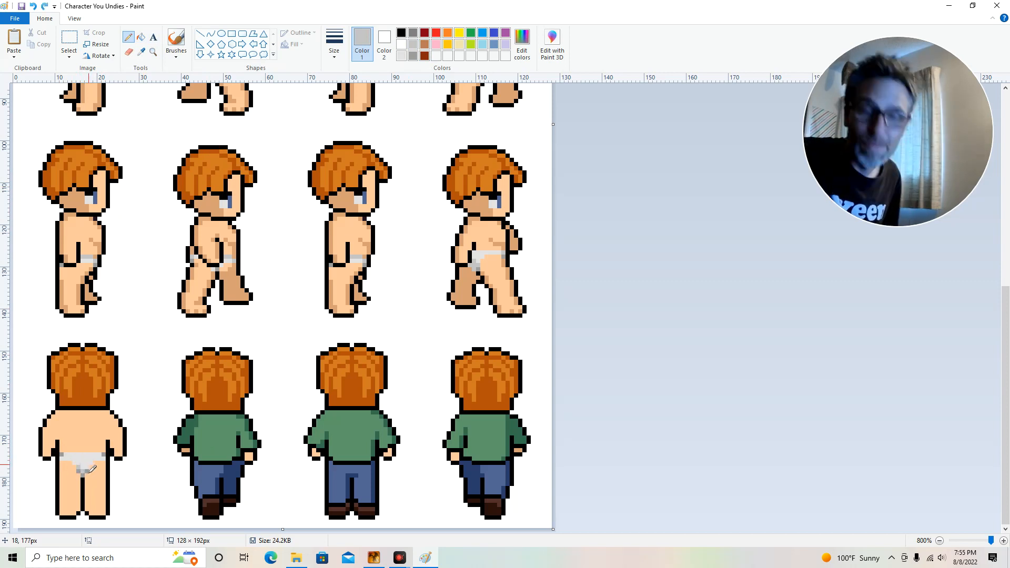
pyautogui.click(74, 463)
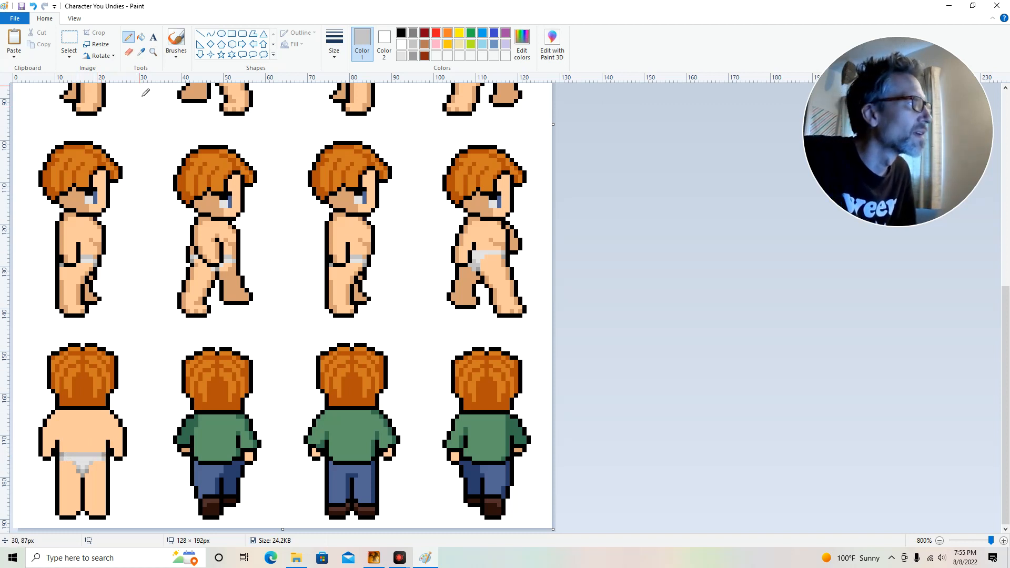
# Sample the tan skin shadow from the side-facing sprite above and shade the upper thighs below the first back-facing sprite's underwear
pyautogui.click(142, 52)
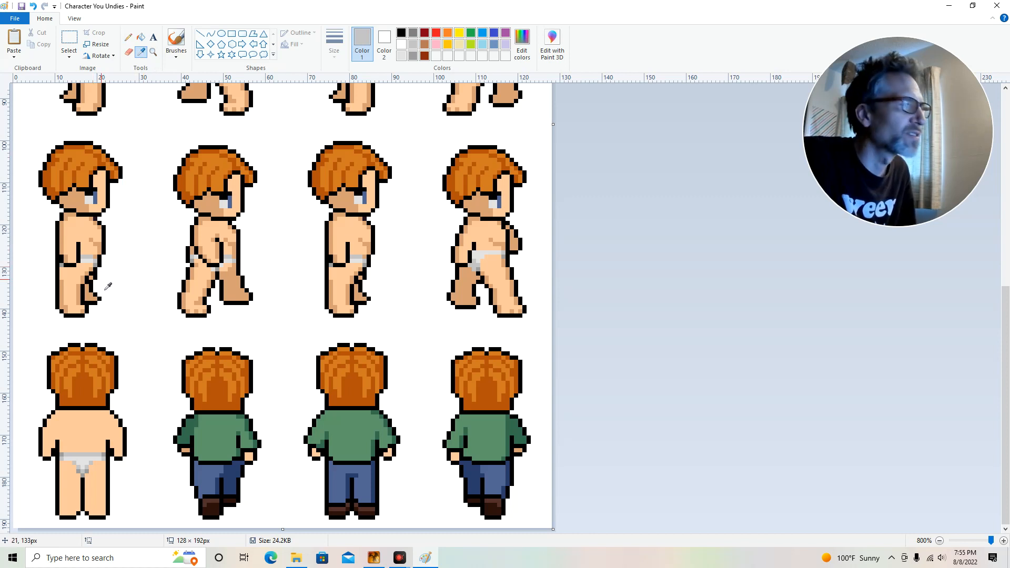
pyautogui.click(64, 243)
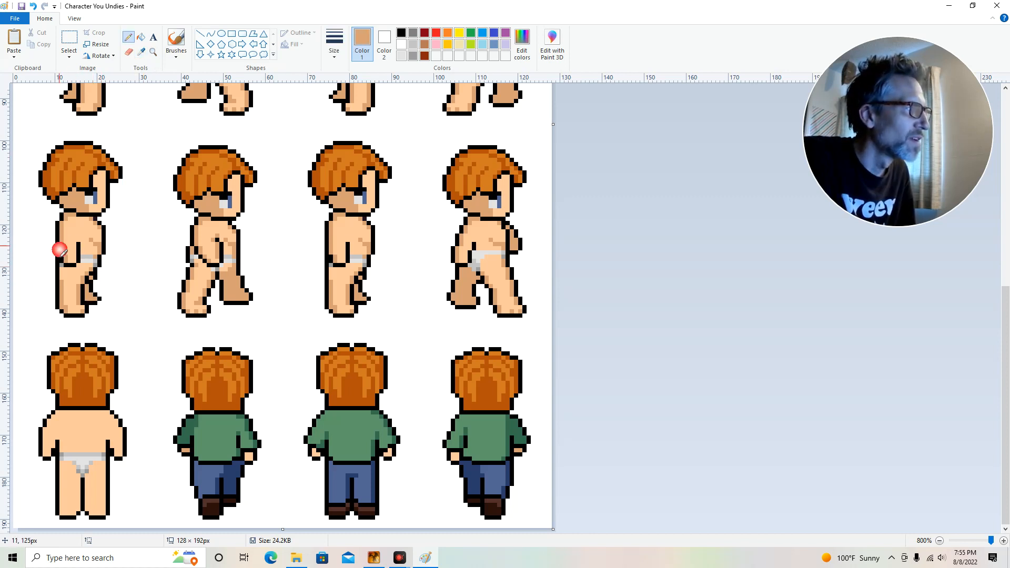
pyautogui.click(79, 479)
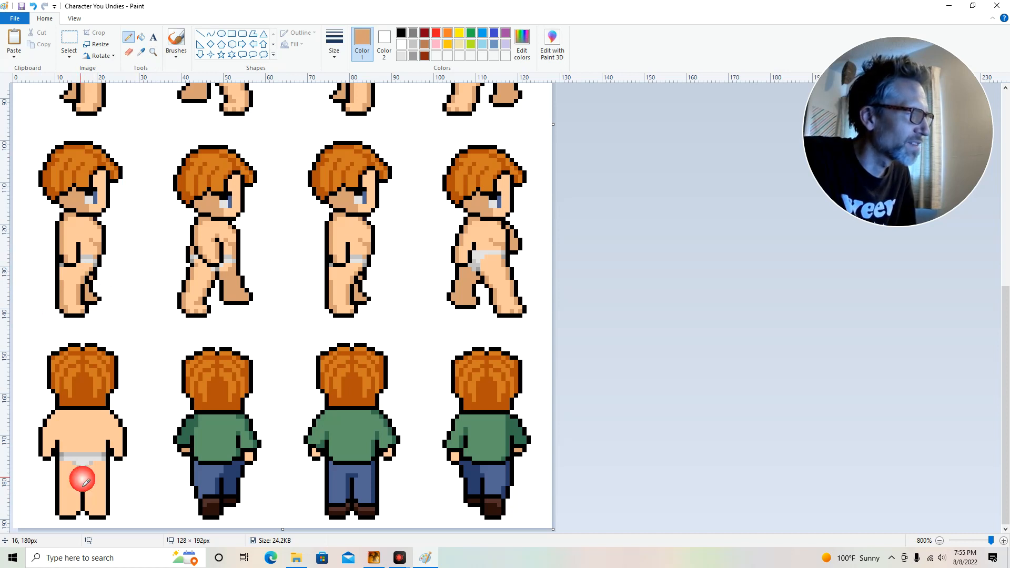
pyautogui.click(91, 479)
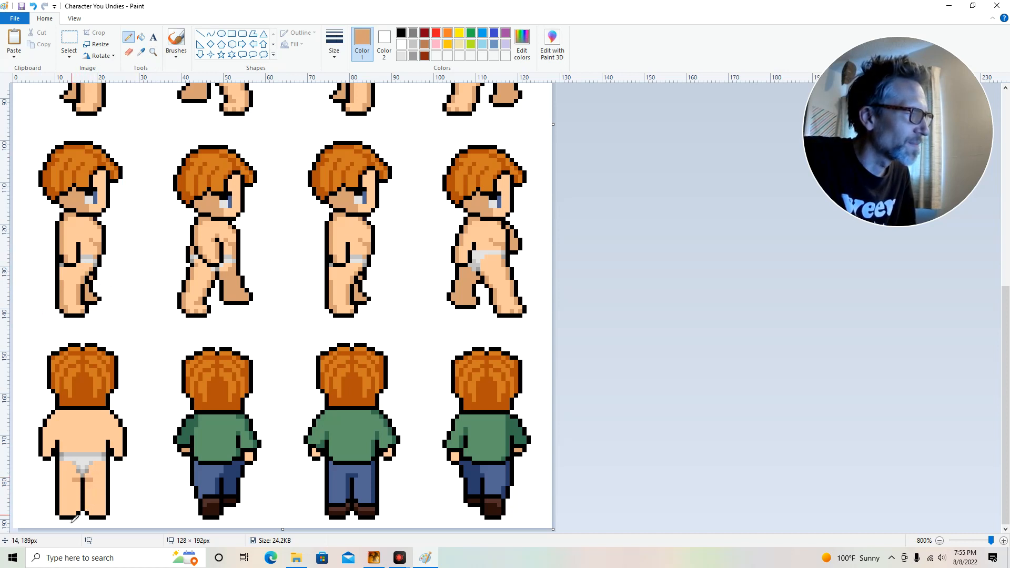
# Add tan shadow pixels around the ankles and along the outer legs of the first back-facing sprite
pyautogui.click(72, 513)
pyautogui.click(77, 508)
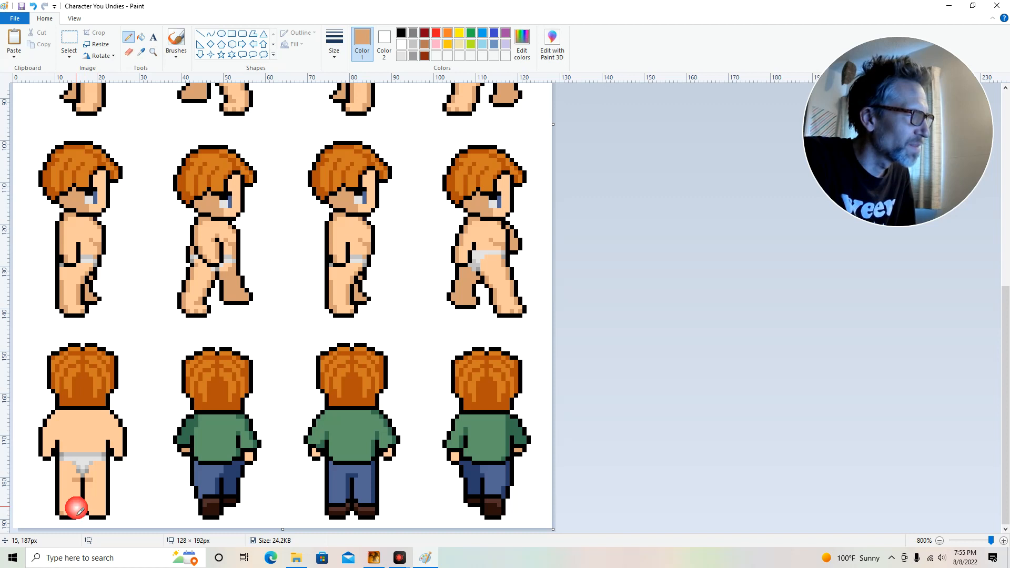
pyautogui.click(88, 509)
pyautogui.click(90, 513)
pyautogui.click(84, 504)
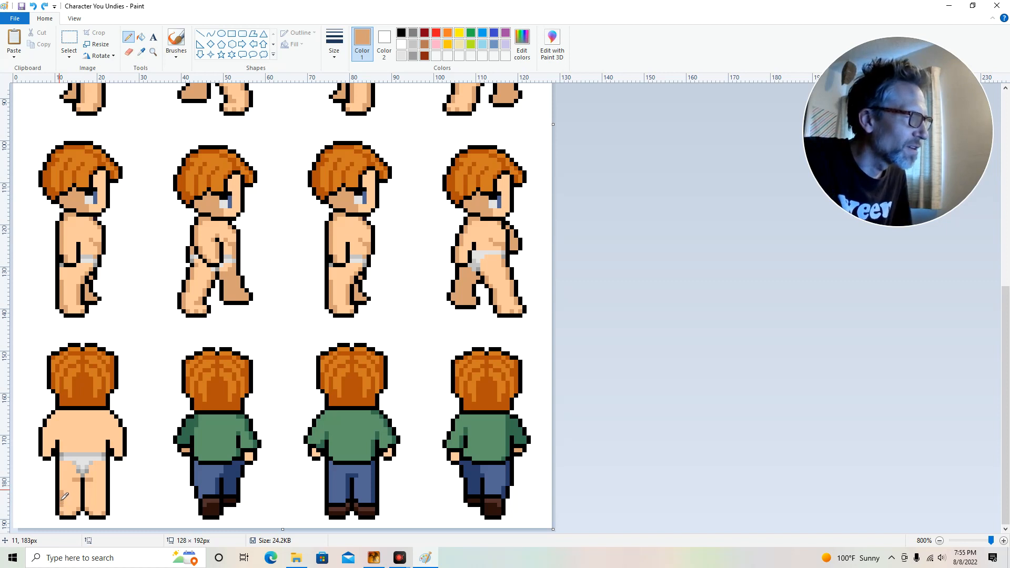
pyautogui.click(61, 478)
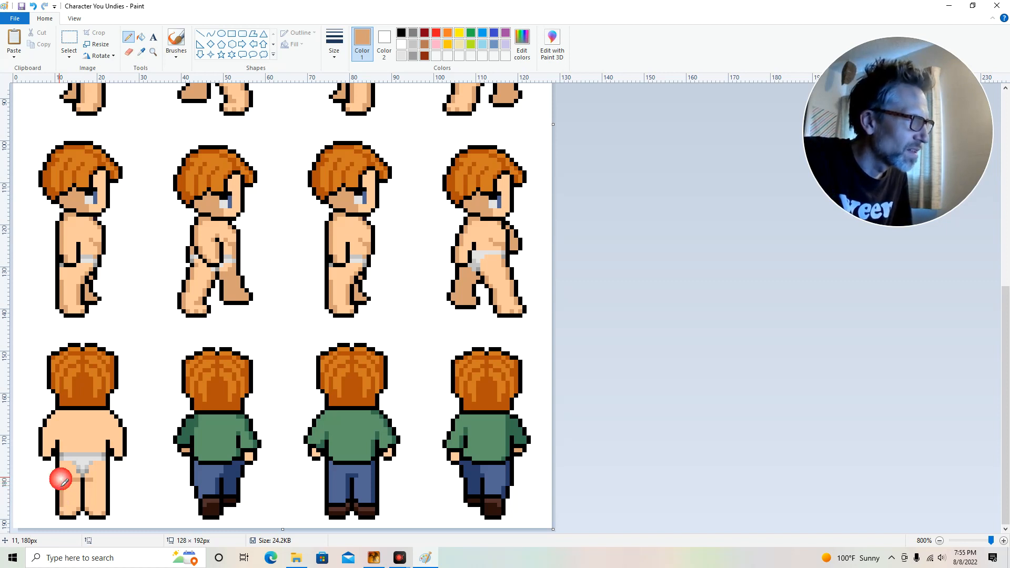
pyautogui.click(106, 508)
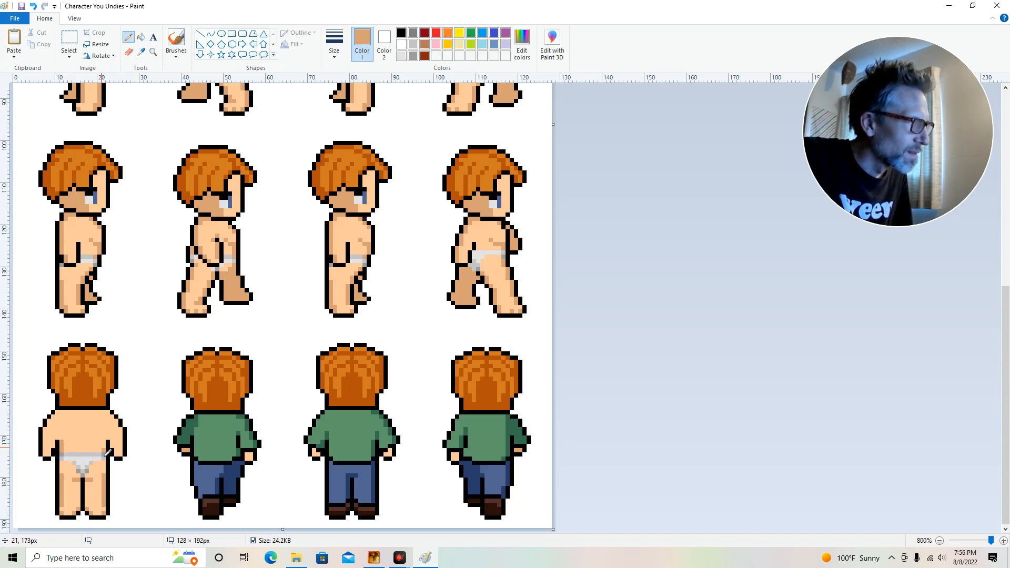
# Shade the sides of the waist and dot the spine on the first back-facing sprite's back in tan
pyautogui.click(103, 443)
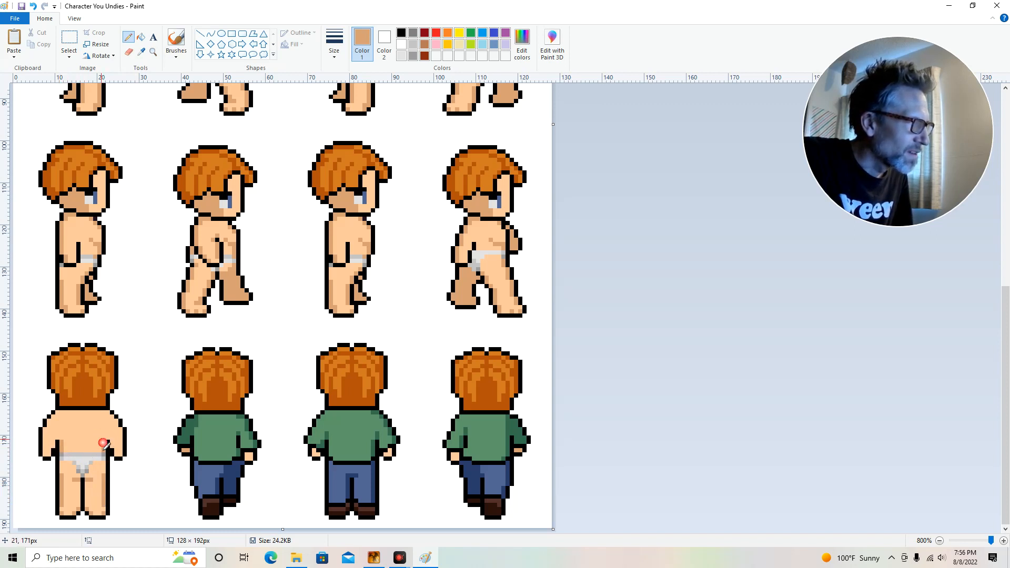
pyautogui.click(104, 440)
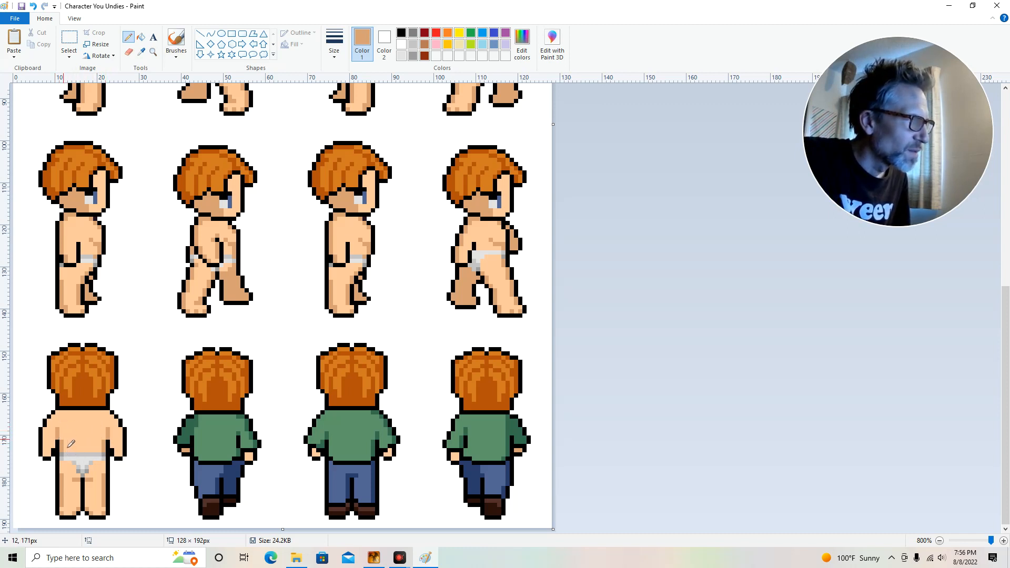
pyautogui.click(85, 445)
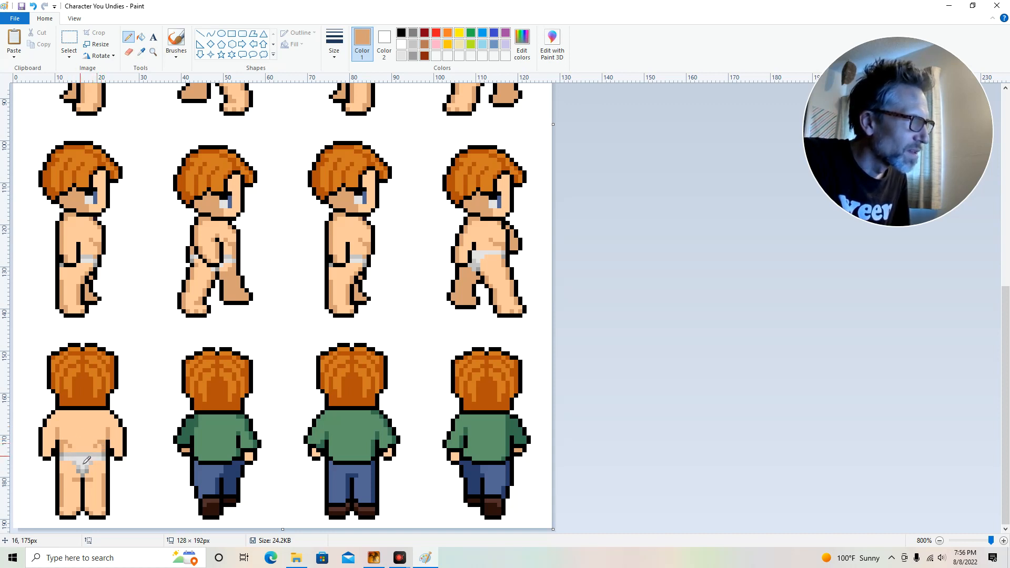
pyautogui.click(83, 445)
pyautogui.click(82, 434)
pyautogui.click(82, 419)
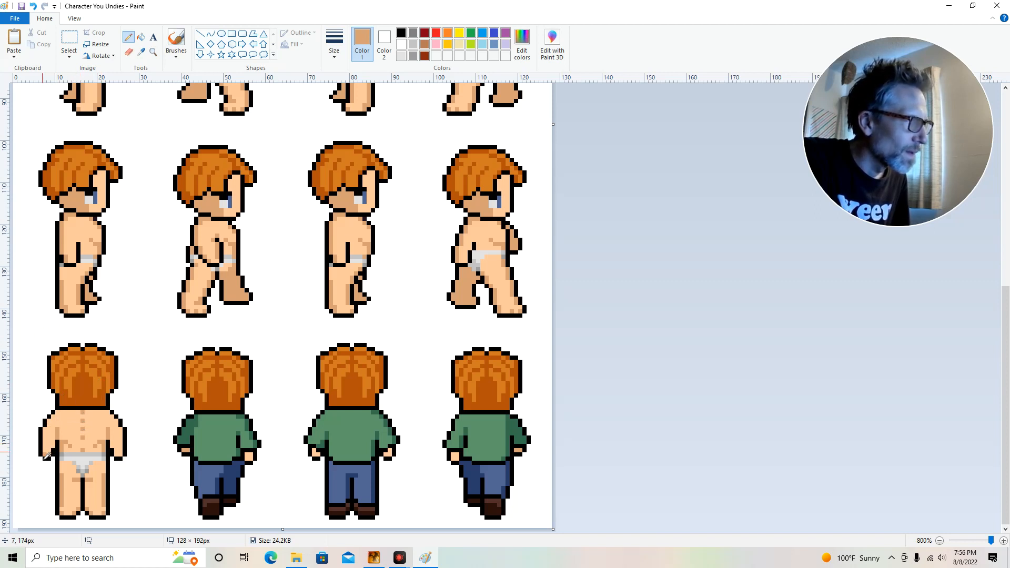
# Shade the first back-facing sprite's outer arms, shoulders and shoulder blades with tan pixels
pyautogui.click(49, 421)
pyautogui.click(52, 418)
pyautogui.click(56, 413)
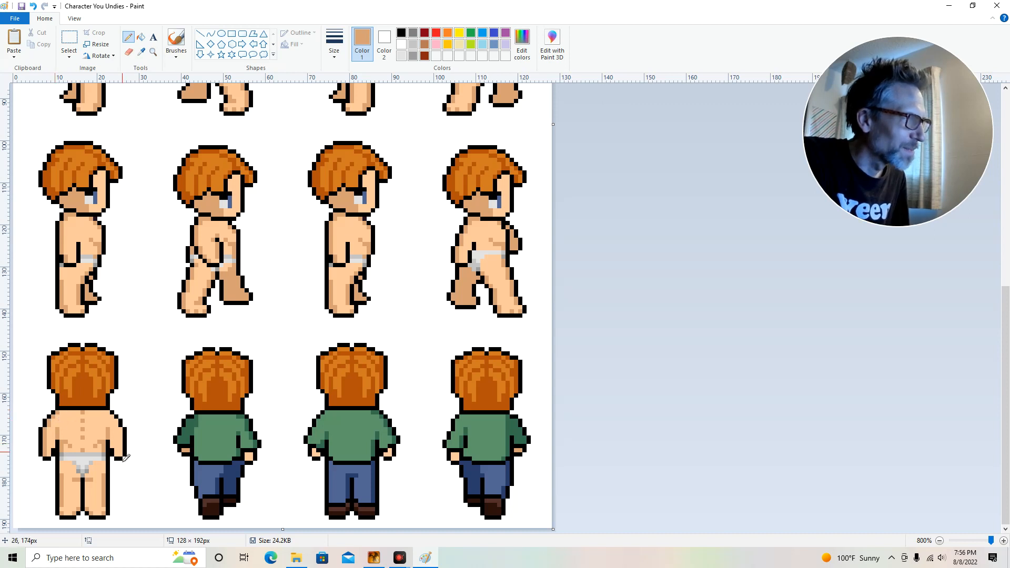
pyautogui.click(124, 441)
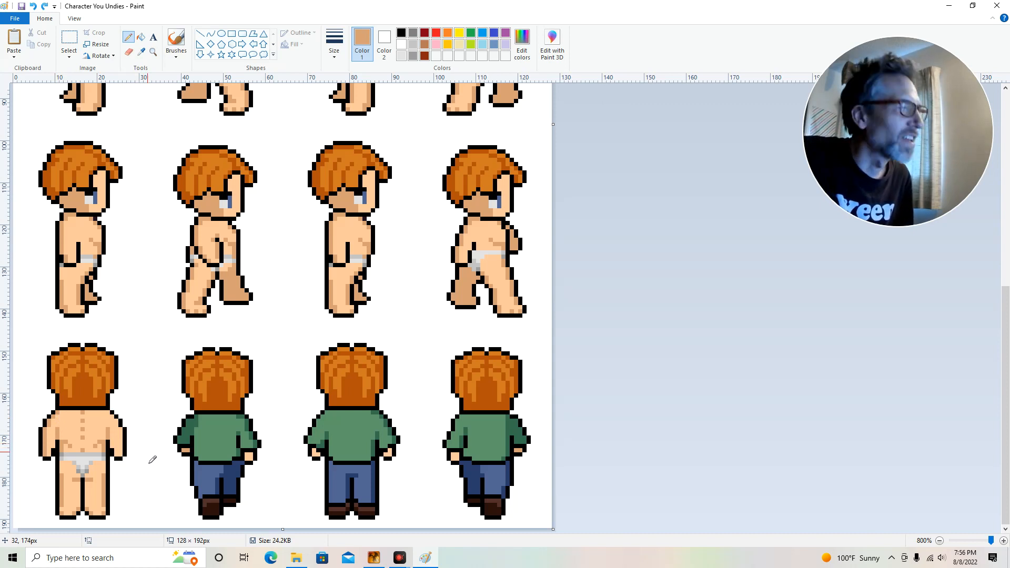
pyautogui.moveTo(121, 455); pyautogui.dragTo(121, 439)
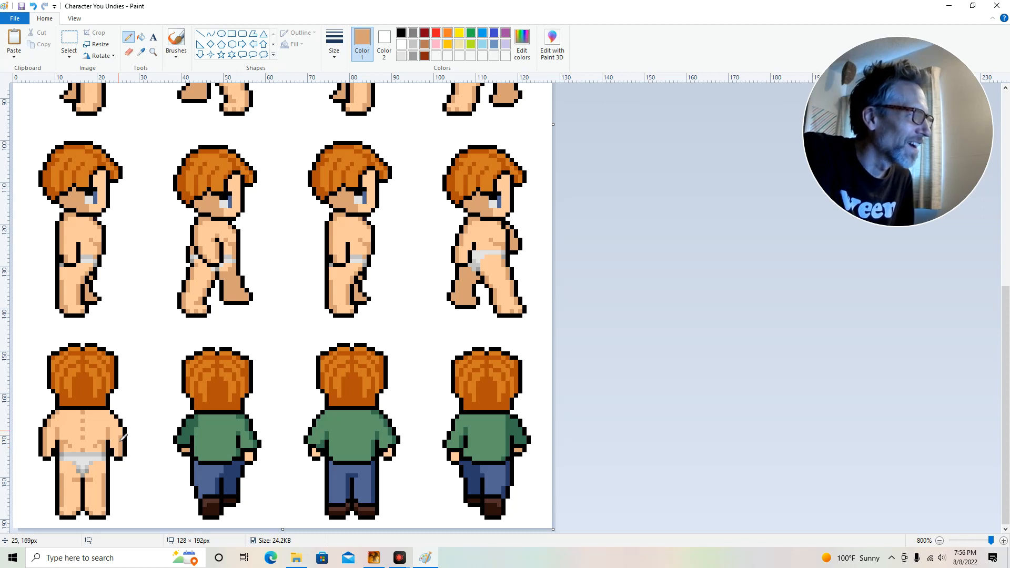
pyautogui.click(118, 429)
pyautogui.click(118, 425)
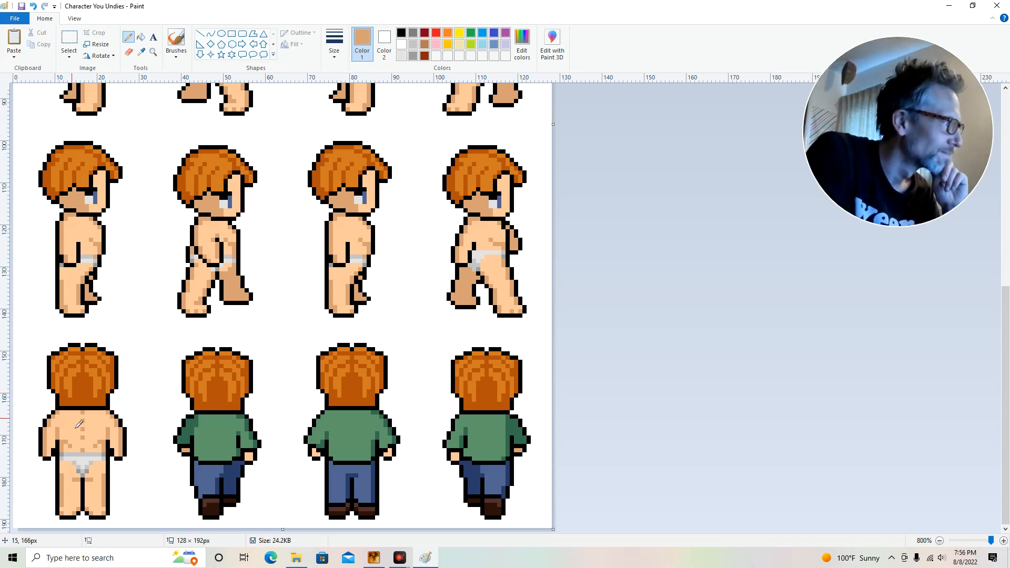
pyautogui.click(96, 421)
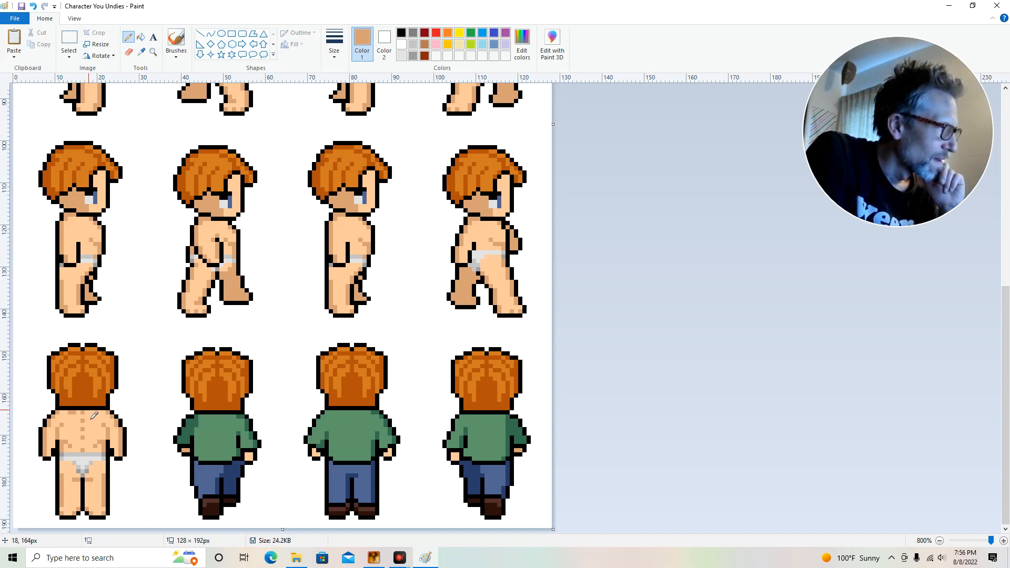
pyautogui.click(240, 369)
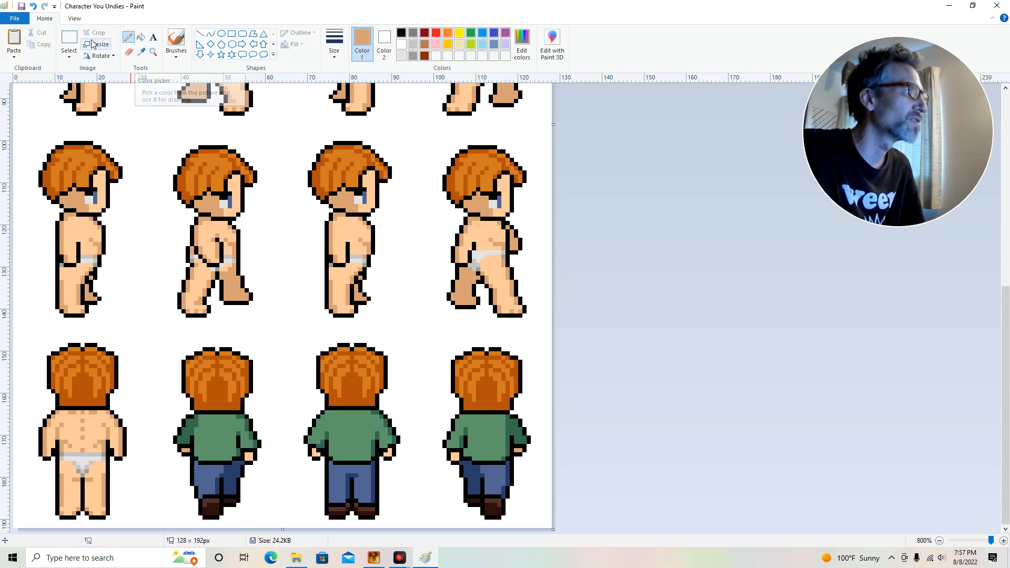
# Place a copy of the finished first back-facing sprite over the third back-facing sprite
pyautogui.click(69, 38)
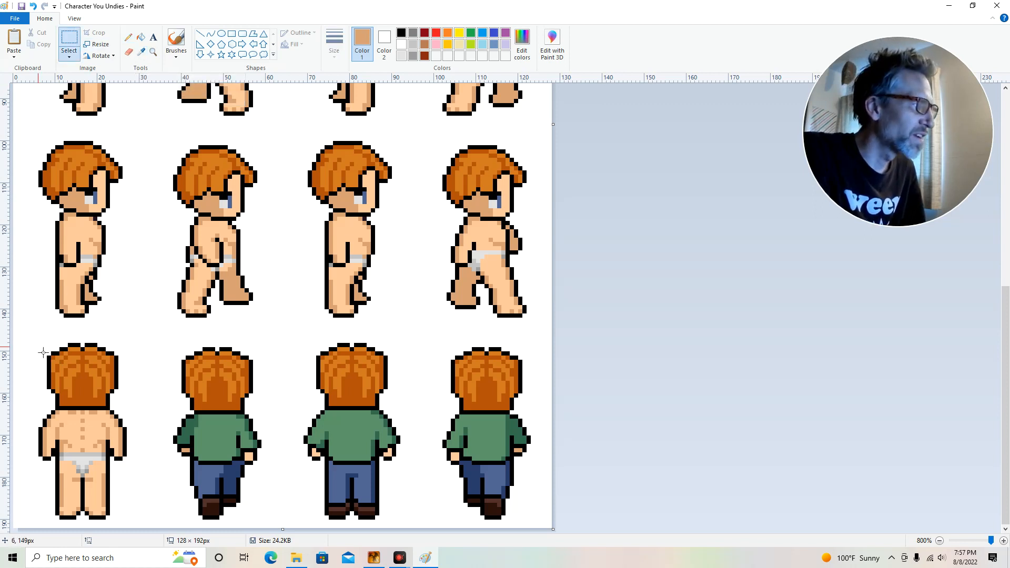
pyautogui.moveTo(37, 351); pyautogui.dragTo(137, 520)
pyautogui.moveTo(67, 450); pyautogui.dragTo(346, 446)
pyautogui.click(266, 325)
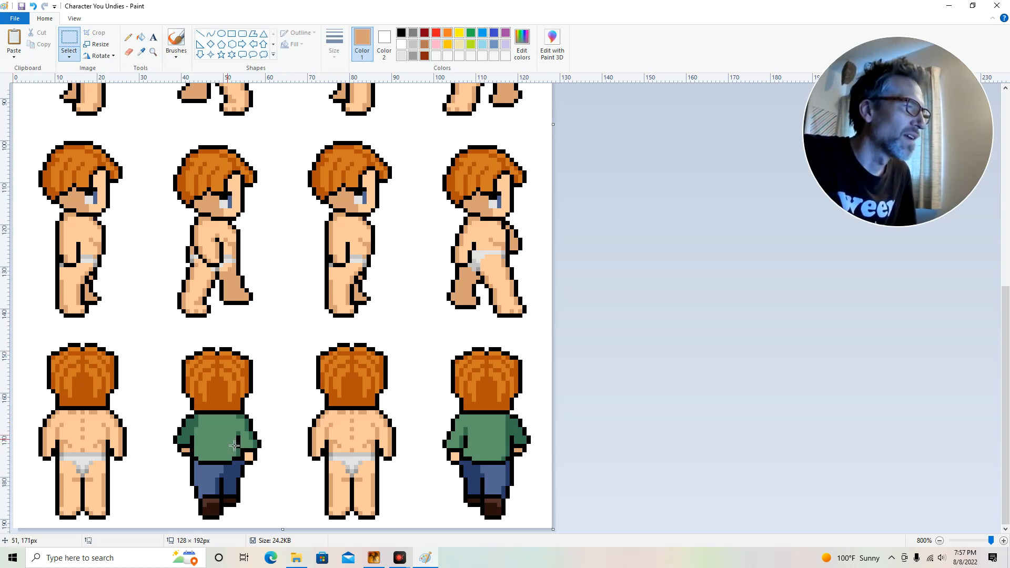
# Sample the light skin color and fill the second back-facing sprite's shirt, sleeves and left trouser leg with it
pyautogui.click(141, 51)
pyautogui.click(338, 438)
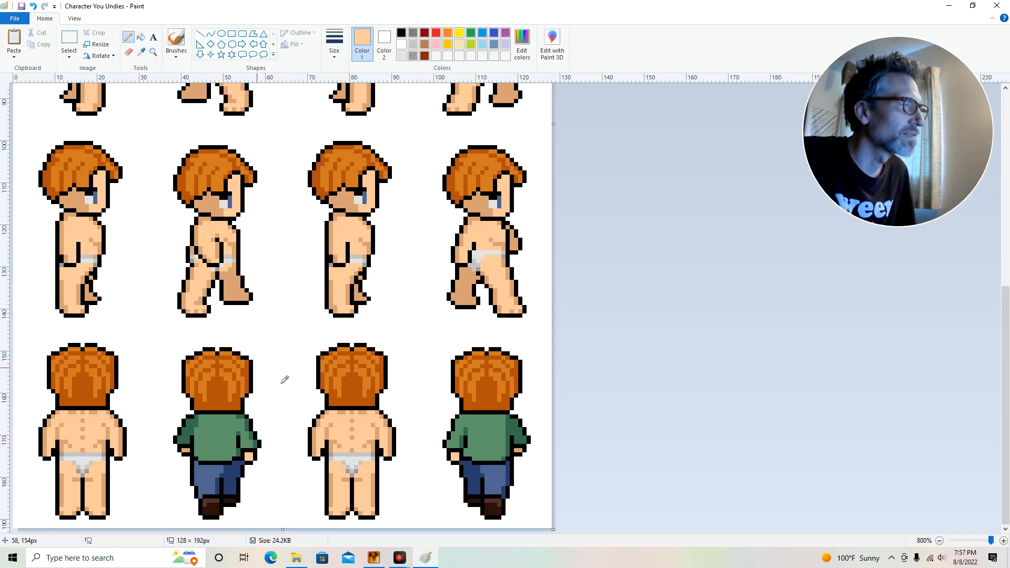
pyautogui.click(140, 37)
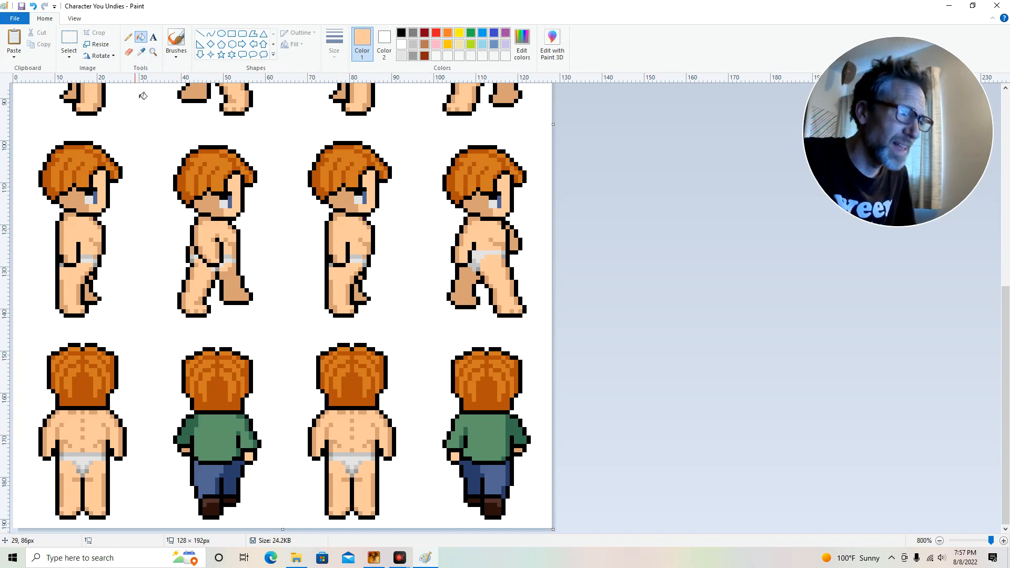
pyautogui.click(224, 448)
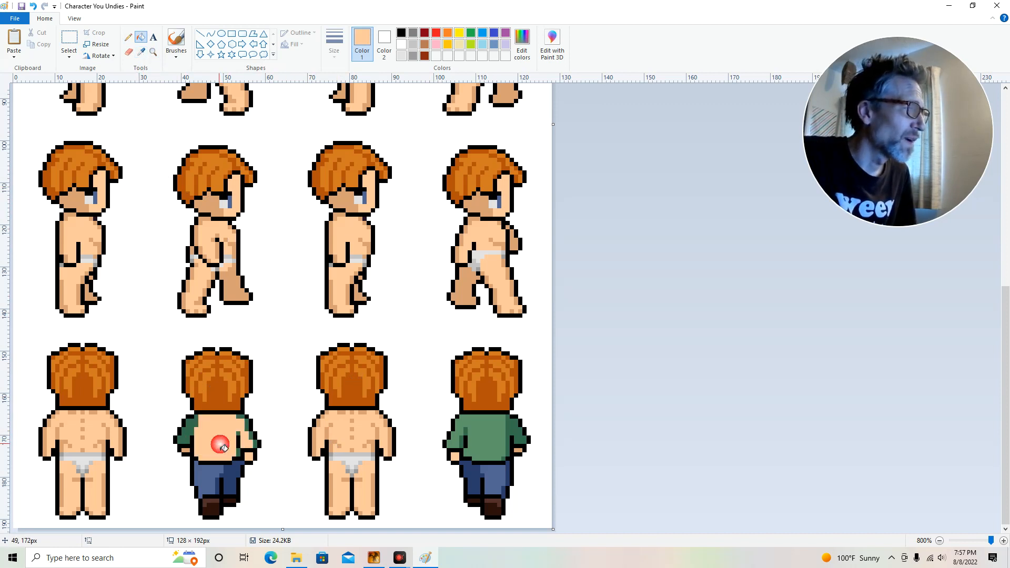
pyautogui.click(210, 489)
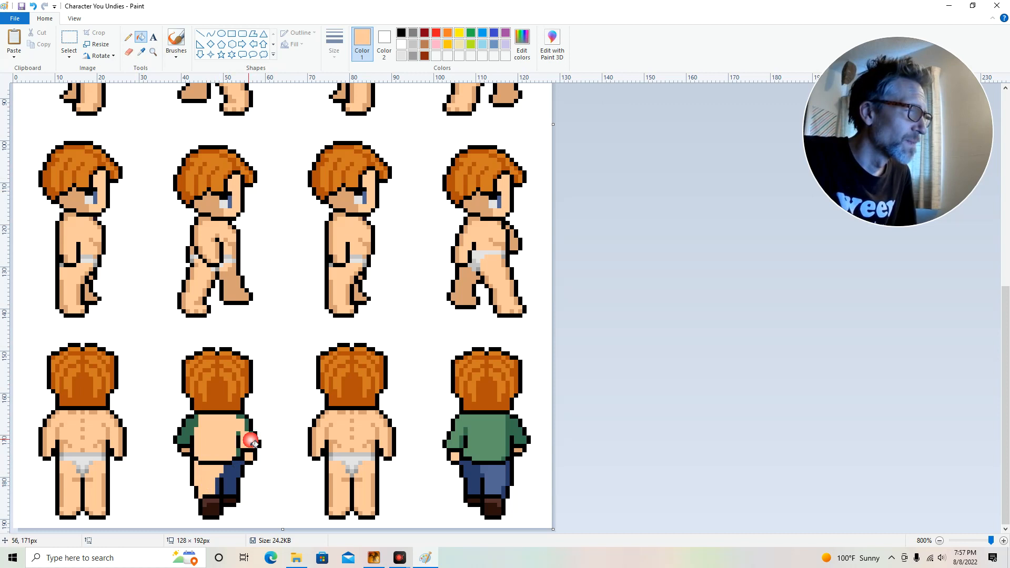
pyautogui.click(242, 421)
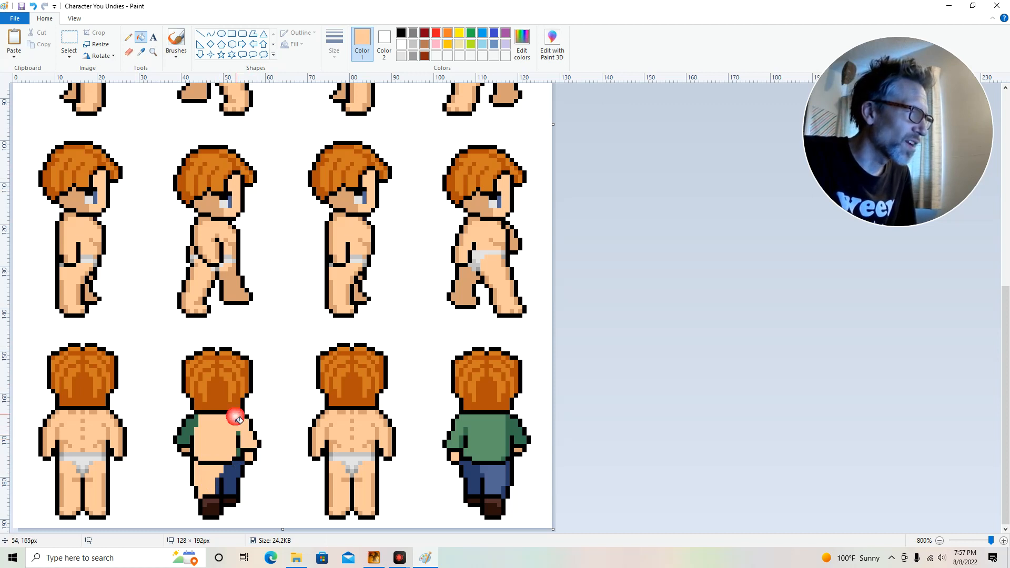
pyautogui.click(195, 436)
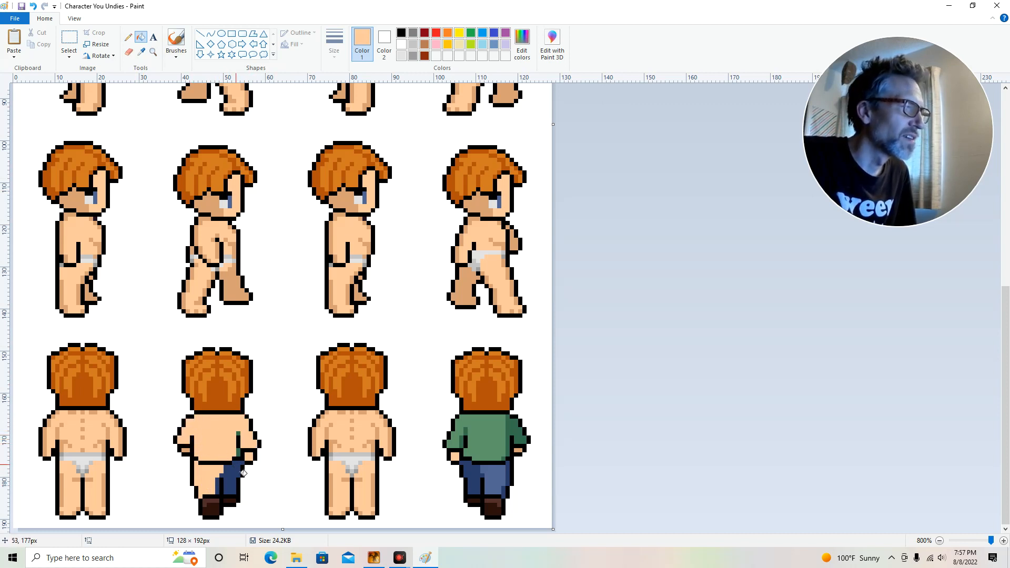
# Fill the second back-facing sprite's right trouser leg and both shoes with light skin color, undoing the fill that overwrites the outline
pyautogui.click(235, 476)
pyautogui.click(212, 500)
pyautogui.click(229, 505)
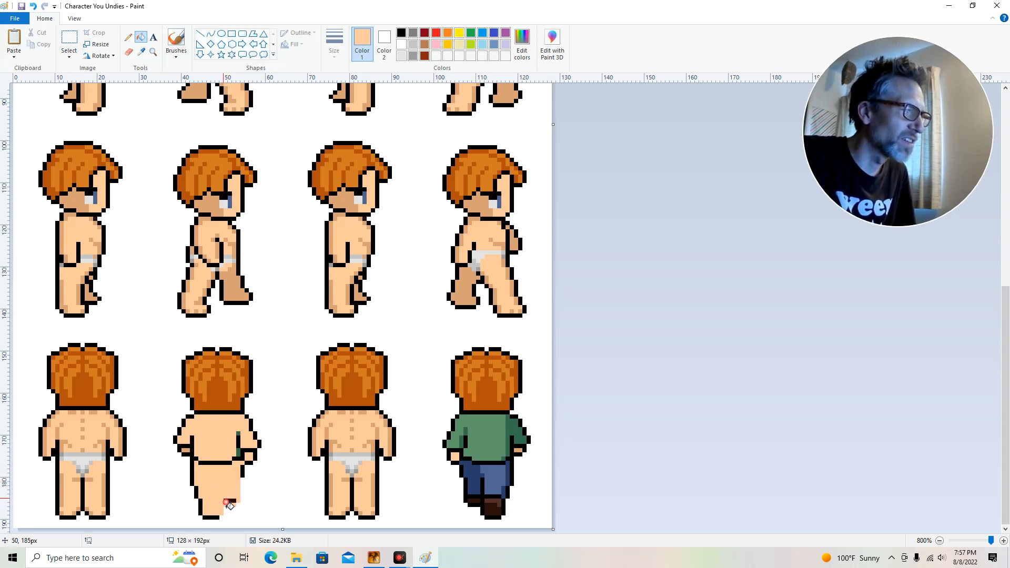
pyautogui.hotkey('ctrl', 'z')
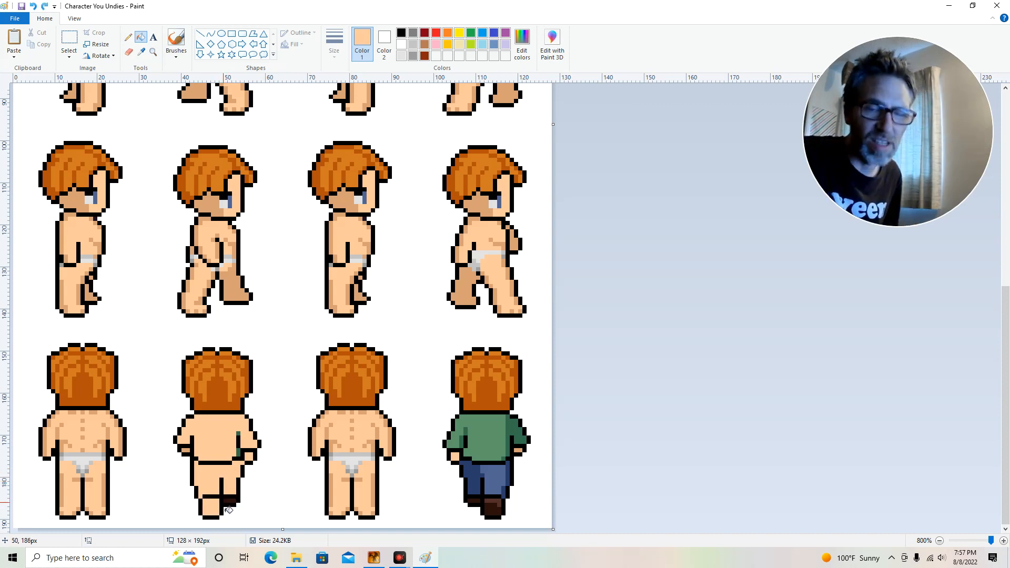
pyautogui.click(234, 505)
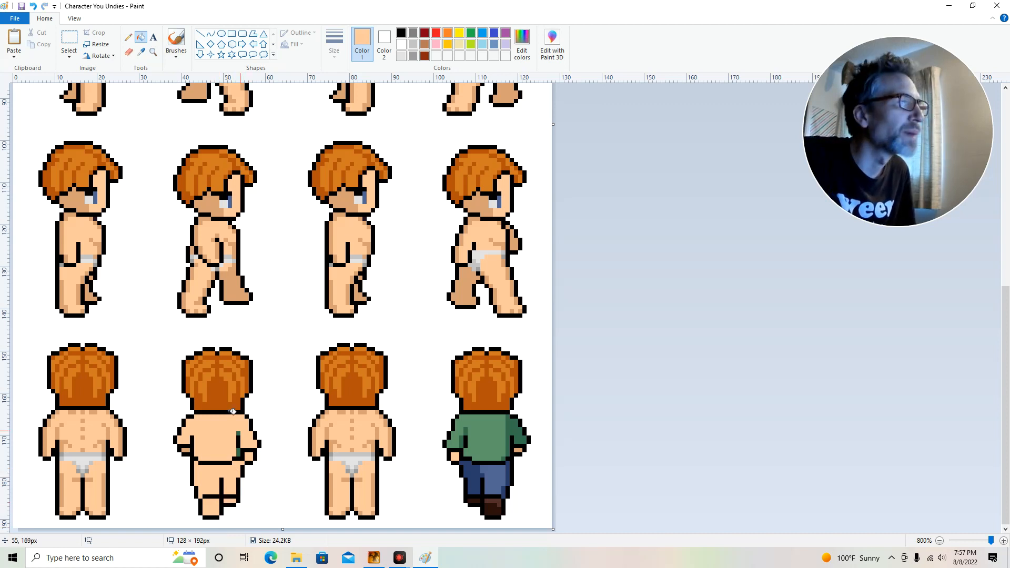
pyautogui.click(128, 37)
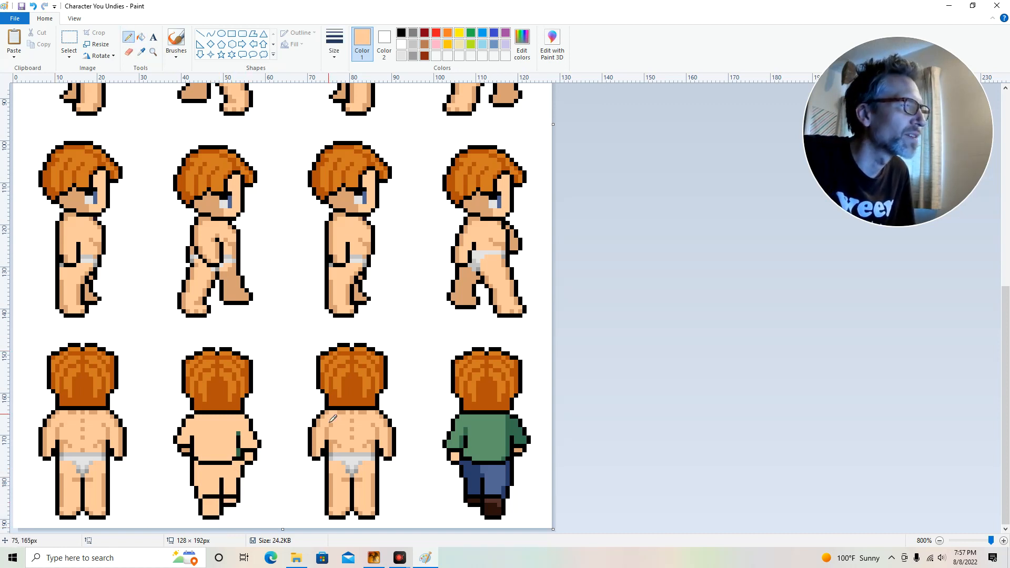
# Paint light skin color over the waist outline and leftover green sleeve pixels on the second back-facing sprite
pyautogui.click(199, 461)
pyautogui.moveTo(198, 461); pyautogui.dragTo(231, 467)
pyautogui.click(231, 463)
pyautogui.click(236, 457)
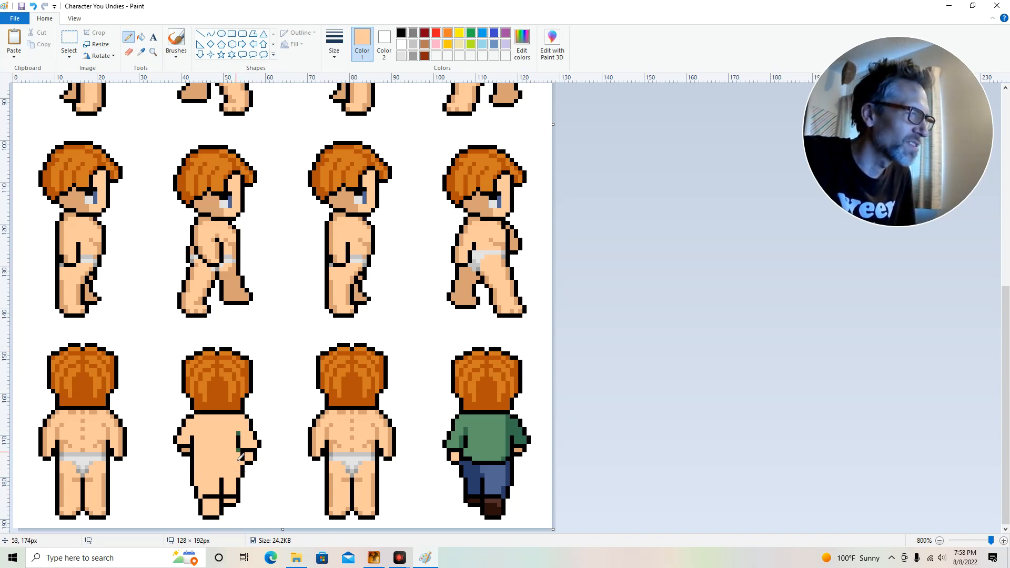
pyautogui.click(237, 453)
pyautogui.click(235, 443)
pyautogui.click(237, 435)
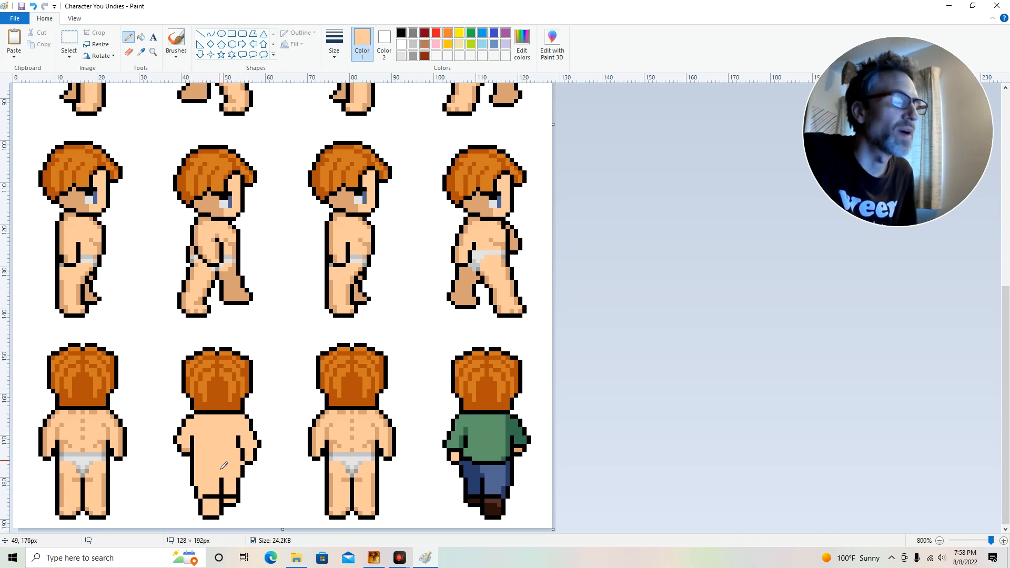
# Sample the tan skin shade and draw the crease behind the second back-facing sprite's left knee
pyautogui.click(141, 51)
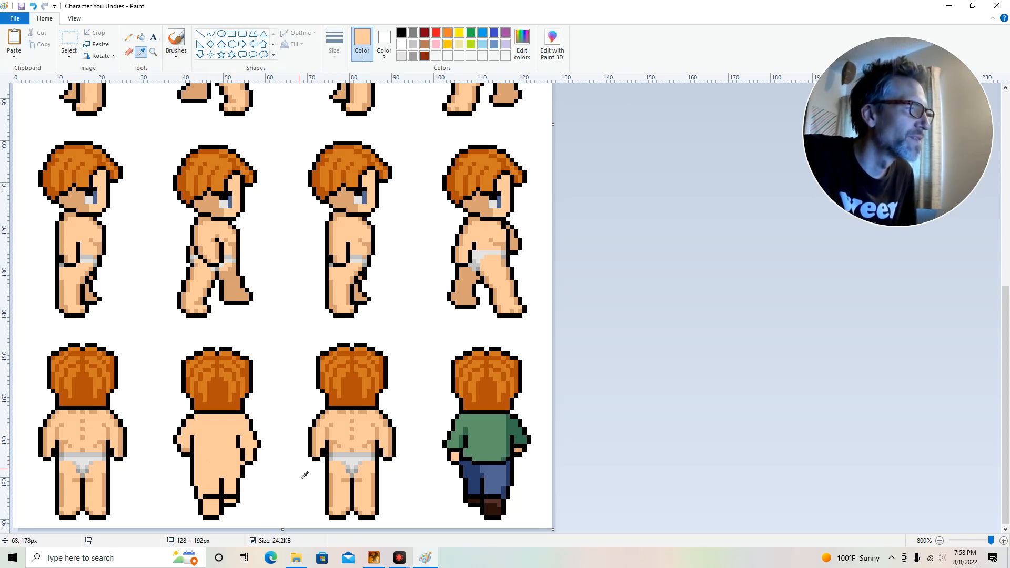
pyautogui.click(314, 447)
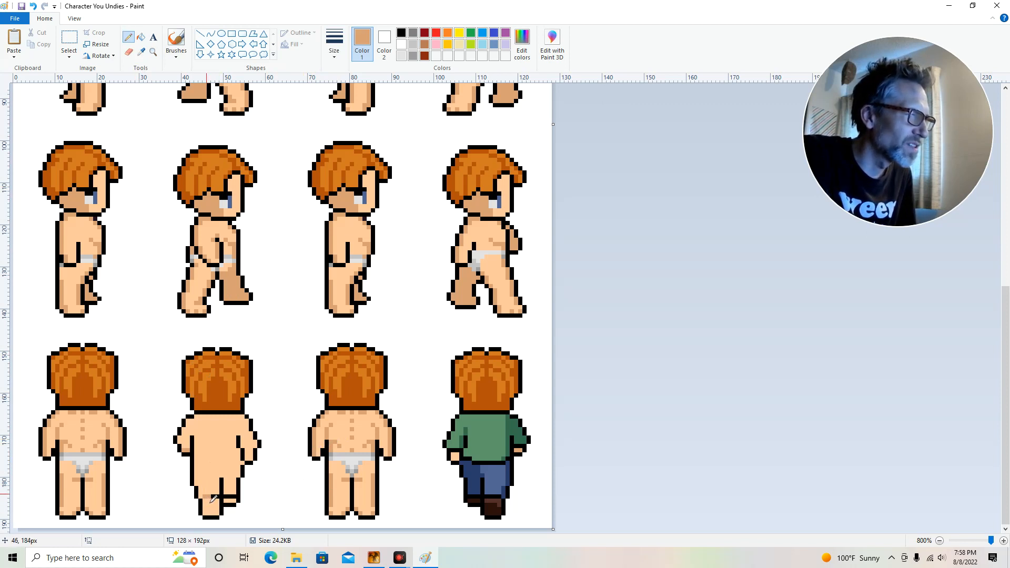
pyautogui.click(220, 500)
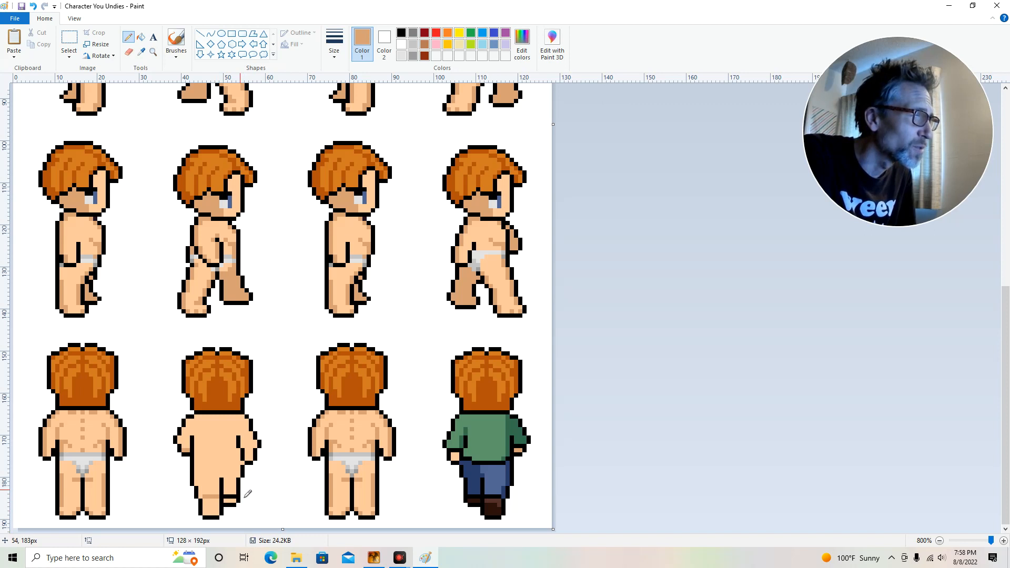
# Shade the second back-facing sprite's raised right leg with tan and paint over the black line above its foot
pyautogui.click(228, 482)
pyautogui.click(236, 479)
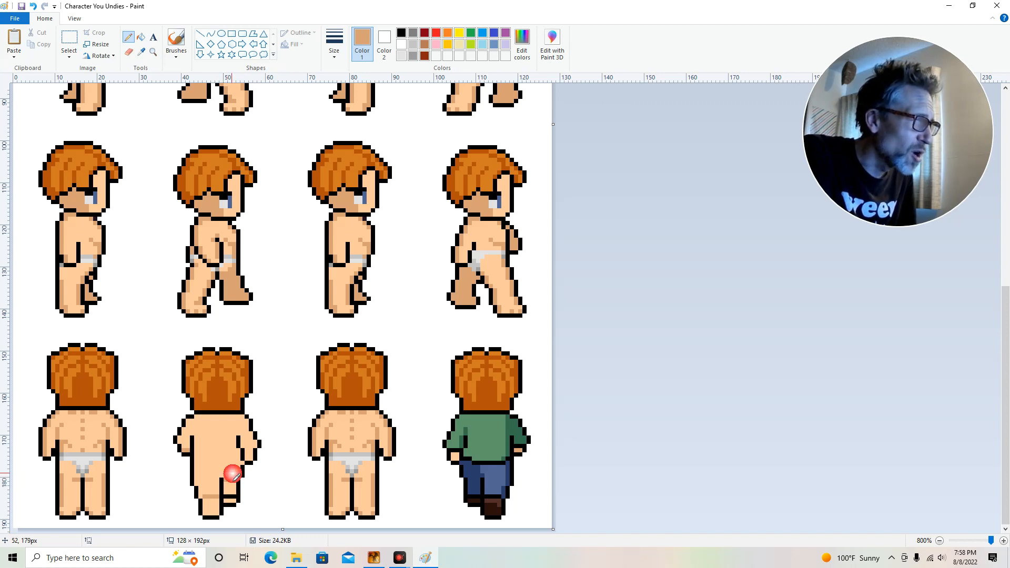
pyautogui.click(238, 473)
pyautogui.click(240, 466)
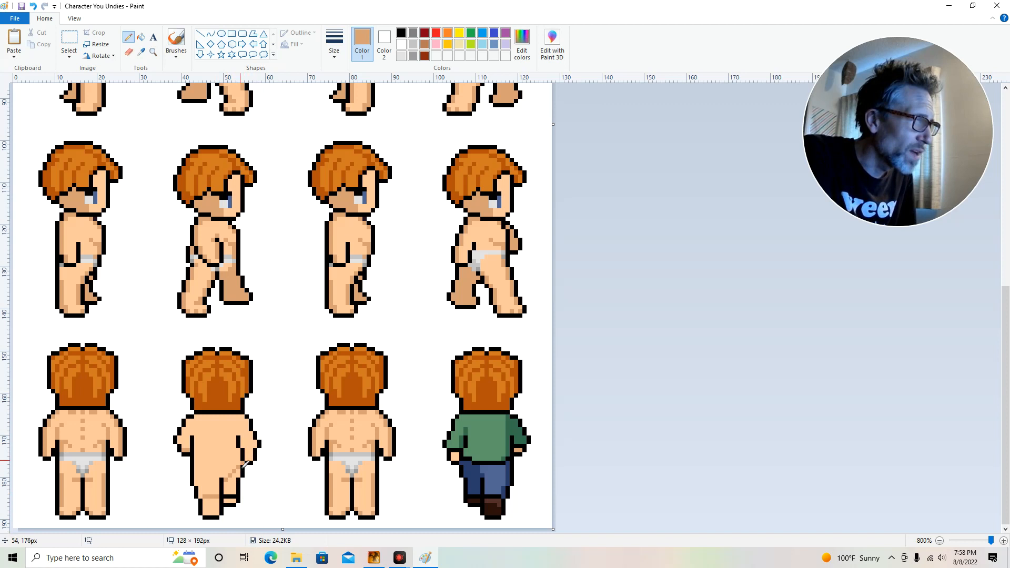
pyautogui.click(241, 461)
pyautogui.click(141, 37)
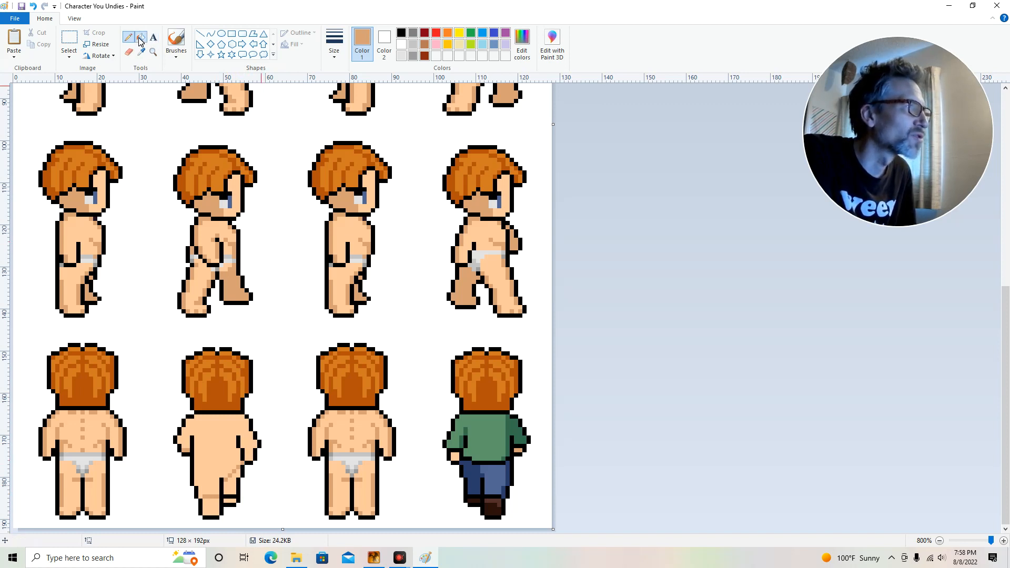
pyautogui.click(235, 483)
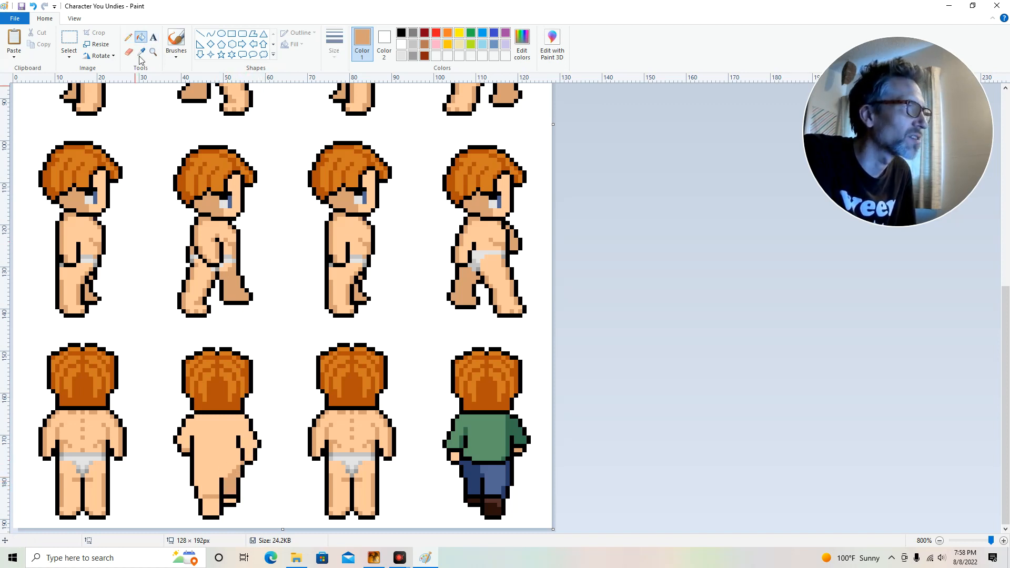
pyautogui.click(128, 37)
pyautogui.click(176, 151)
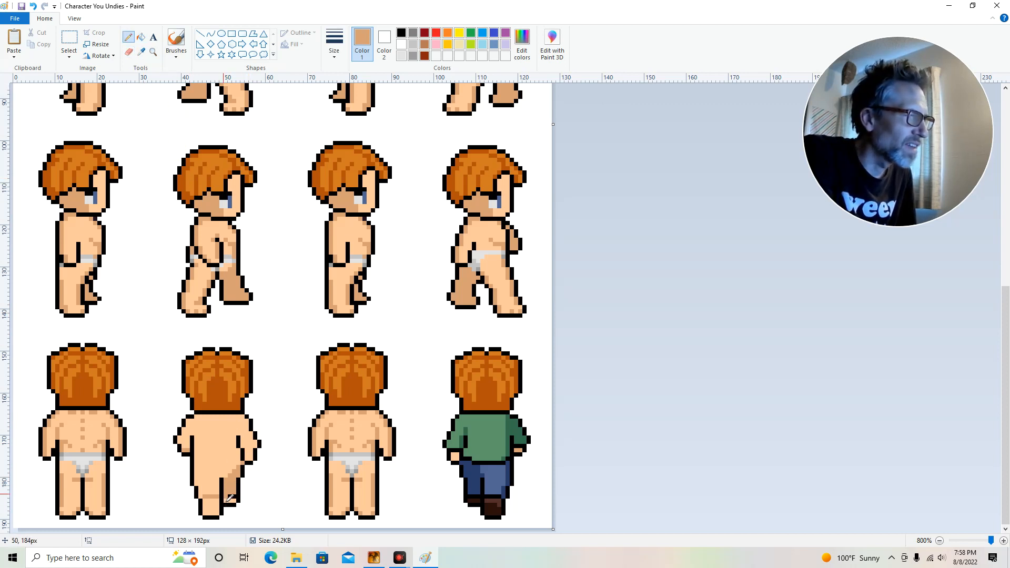
pyautogui.click(230, 498)
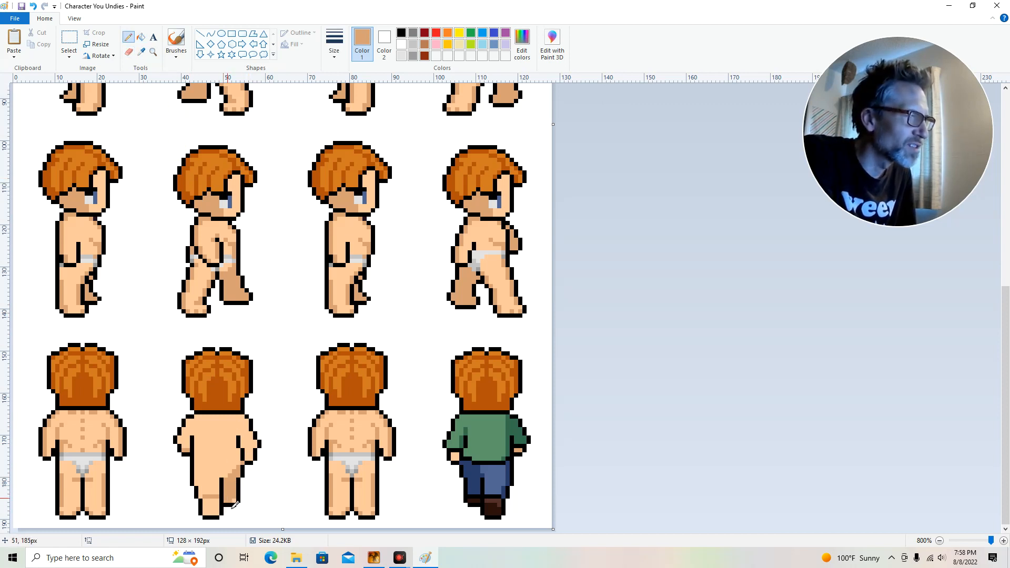
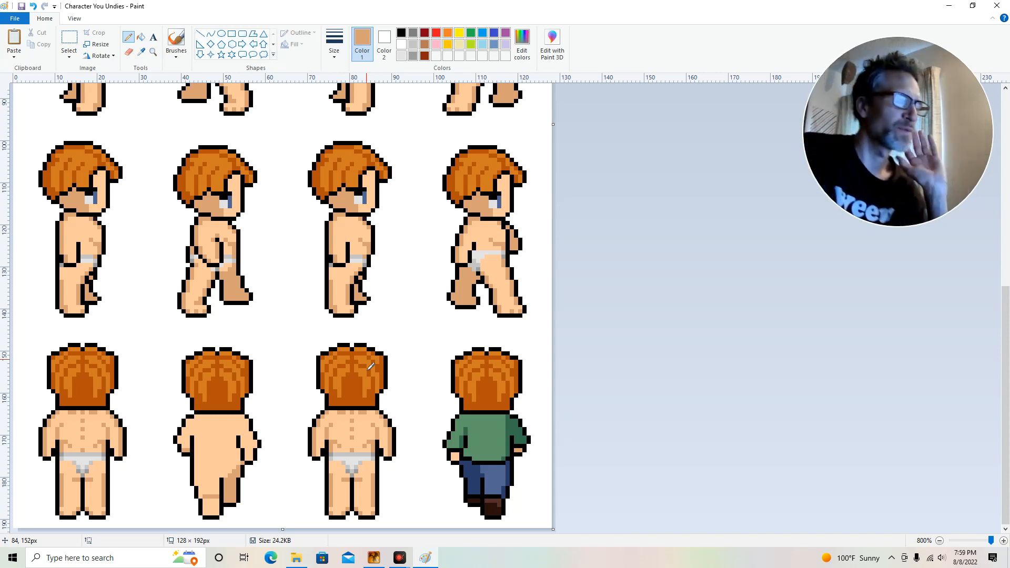
# Sample the off-white underwear color and paint the briefs across the second back-facing sprite's hips
pyautogui.click(141, 52)
pyautogui.click(201, 181)
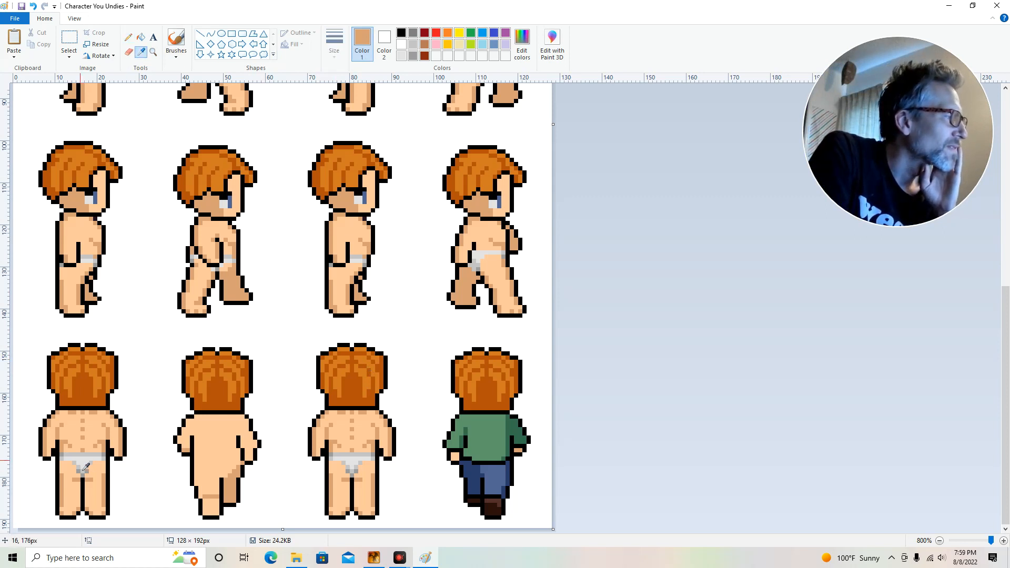
pyautogui.click(132, 458)
pyautogui.click(226, 477)
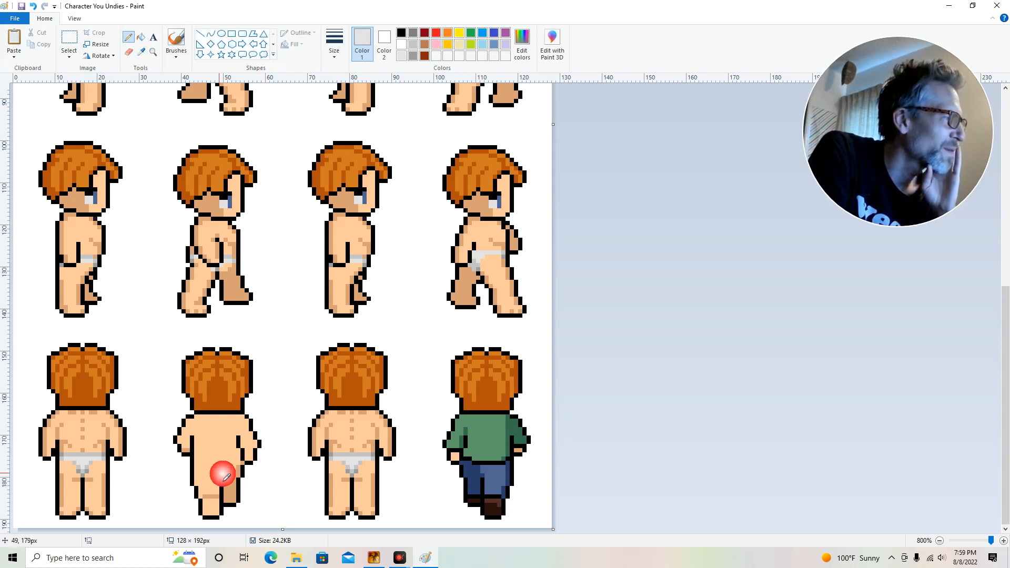
pyautogui.click(230, 468)
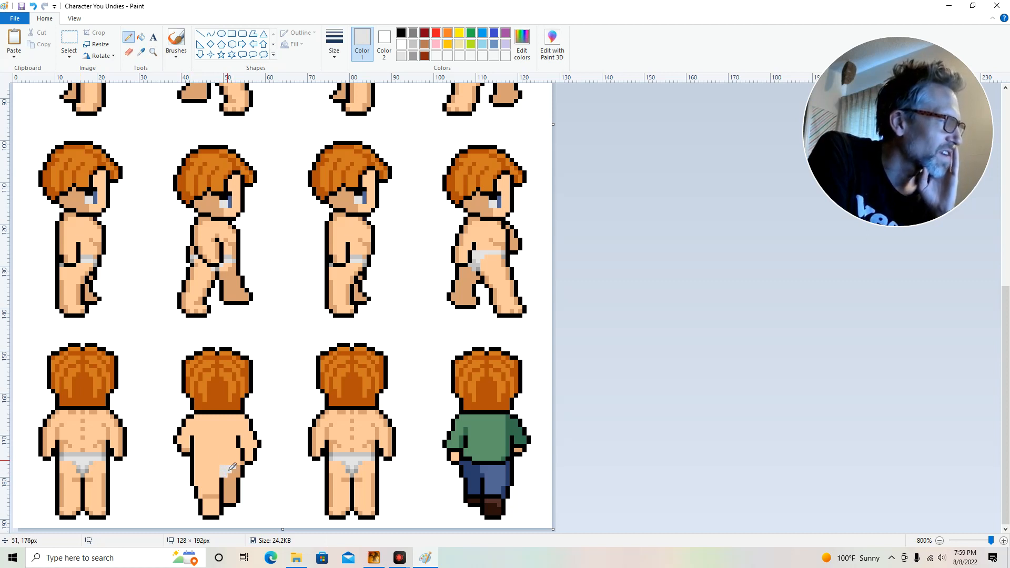
pyautogui.click(231, 464)
pyautogui.click(220, 475)
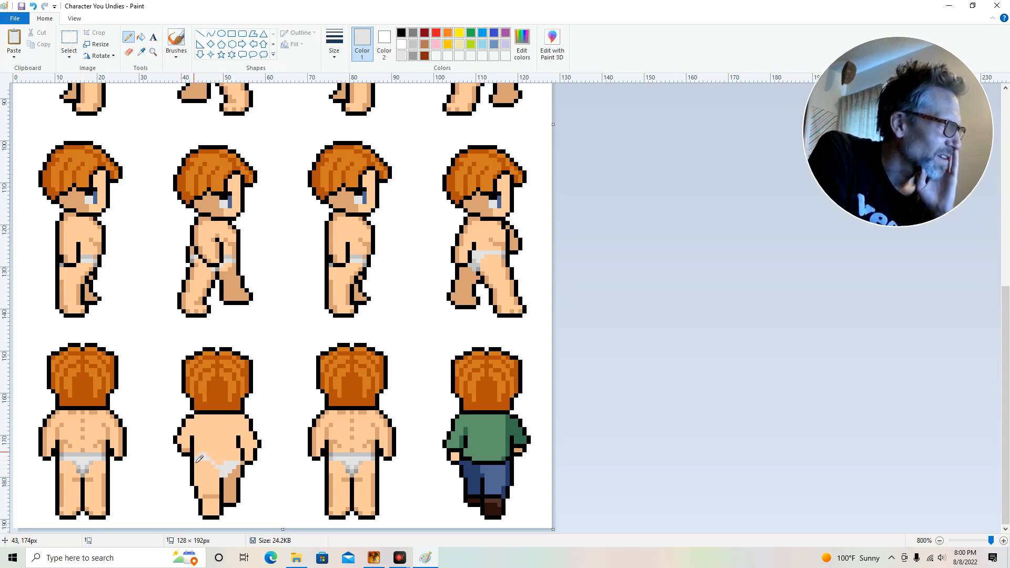
pyautogui.moveTo(197, 458); pyautogui.dragTo(210, 458)
pyautogui.click(219, 460)
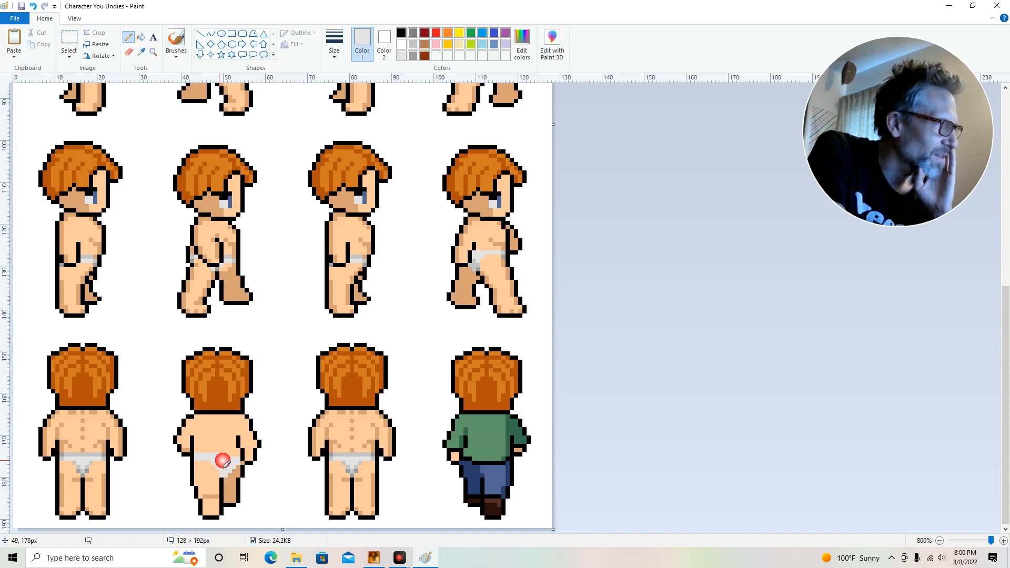
pyautogui.click(245, 448)
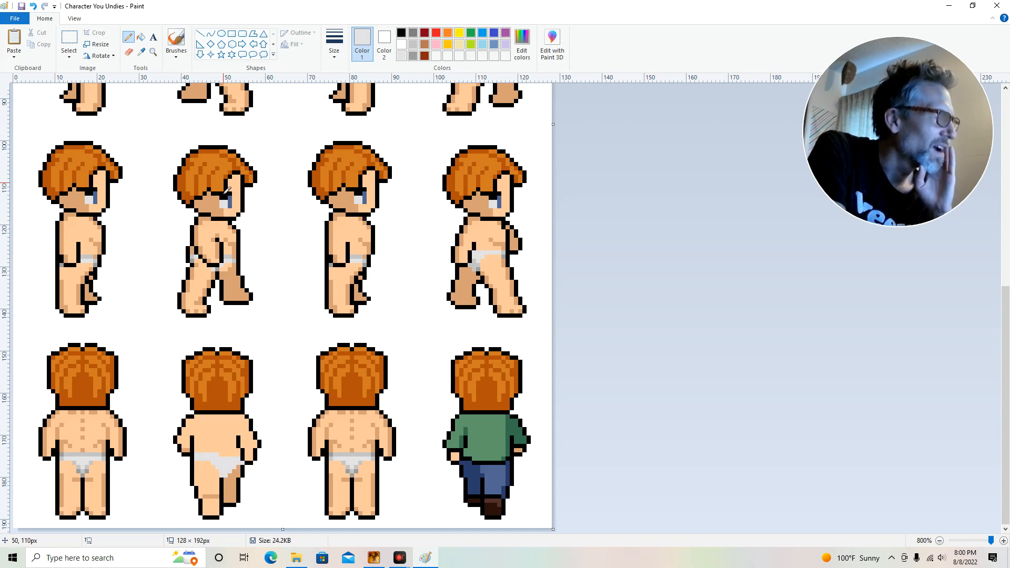
# Shade the waistband, seat and lower edge of the second back-facing sprite's briefs with gray pixels
pyautogui.click(413, 55)
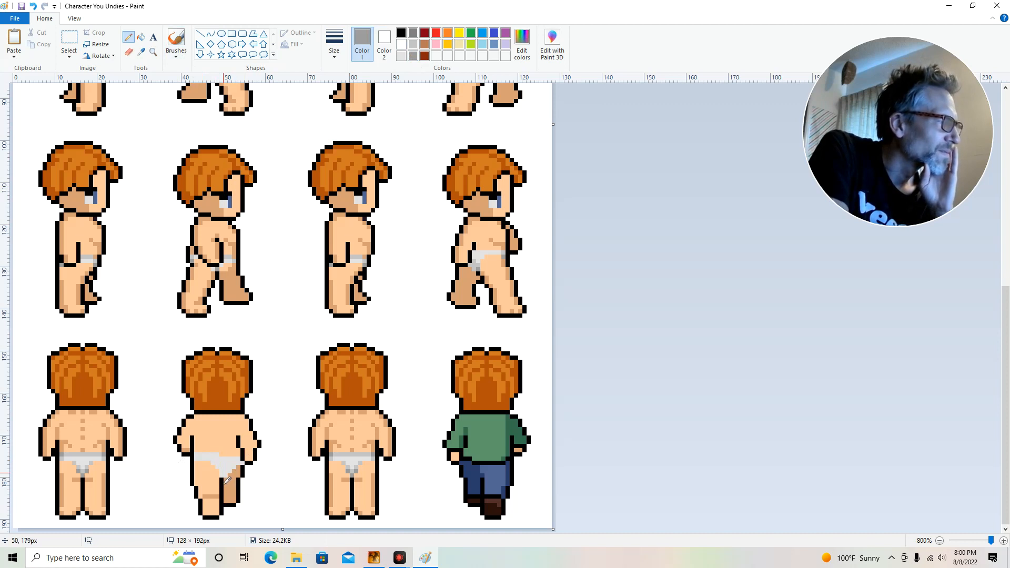
pyautogui.click(241, 468)
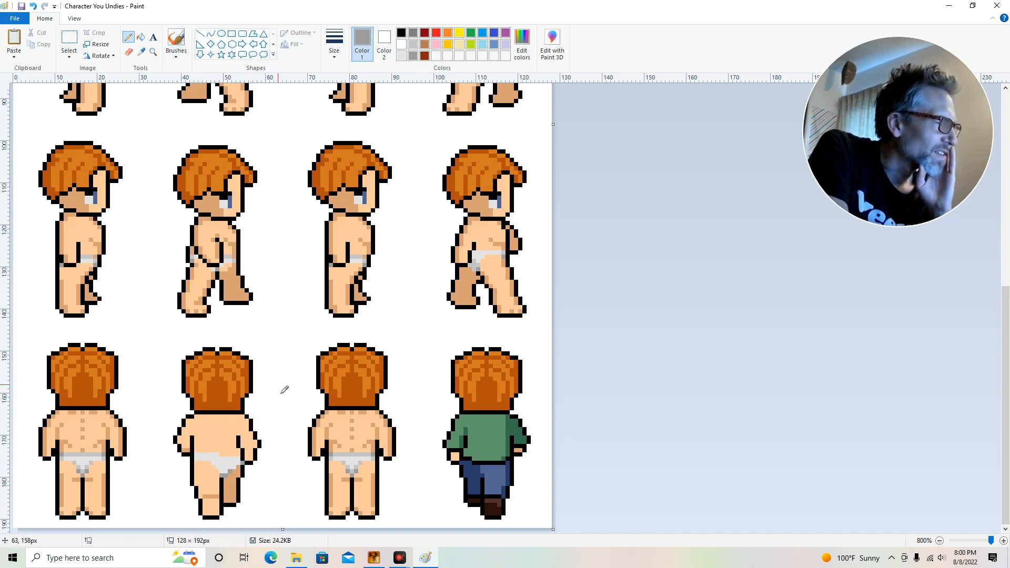
pyautogui.click(223, 320)
pyautogui.click(413, 45)
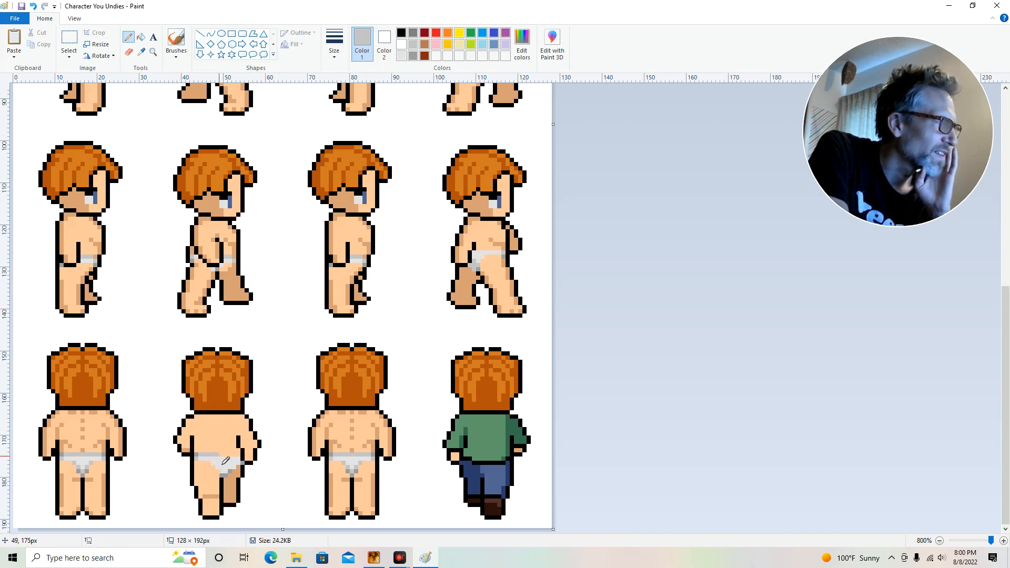
pyautogui.click(235, 461)
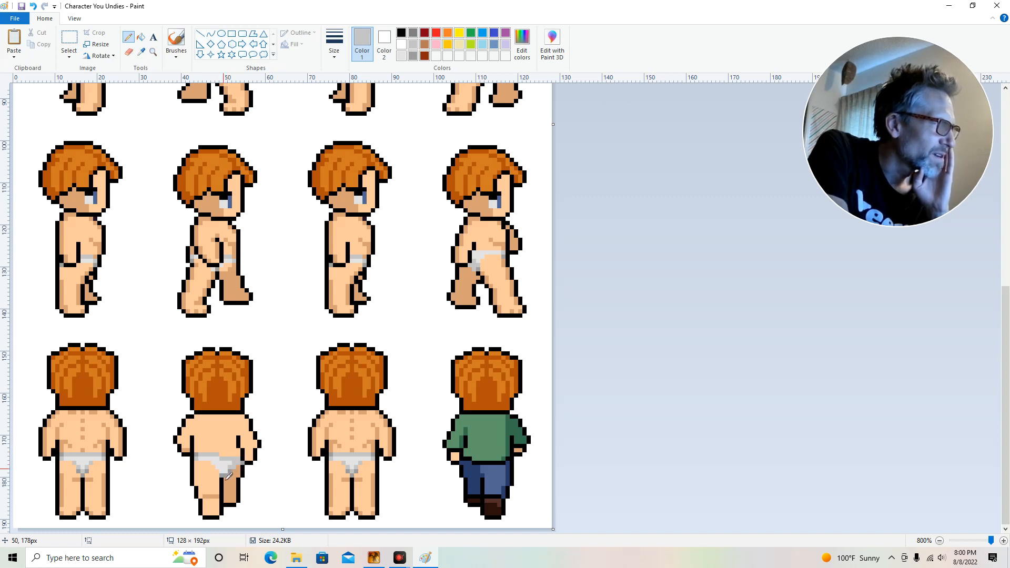
pyautogui.click(225, 475)
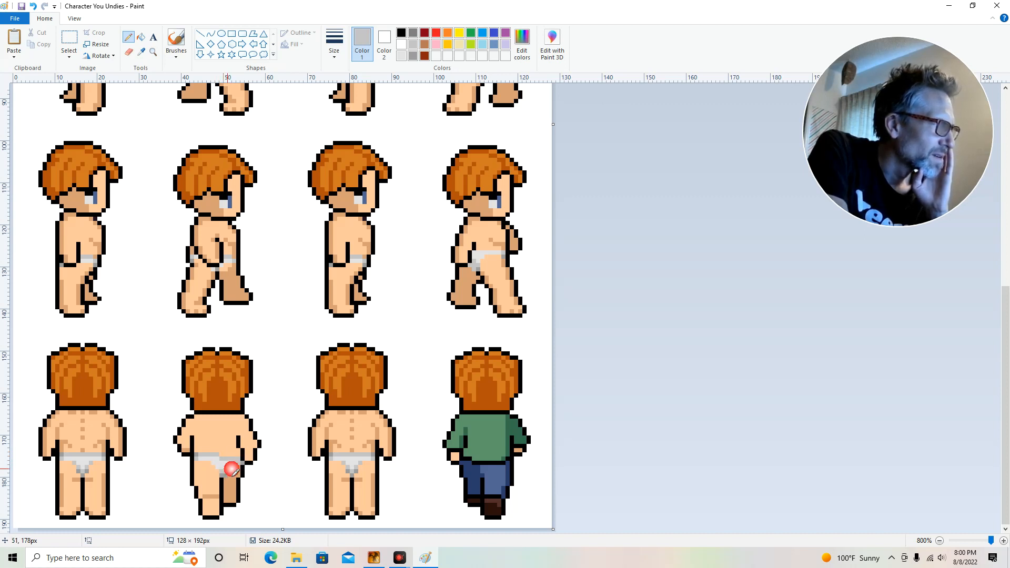
pyautogui.click(227, 469)
pyautogui.click(232, 454)
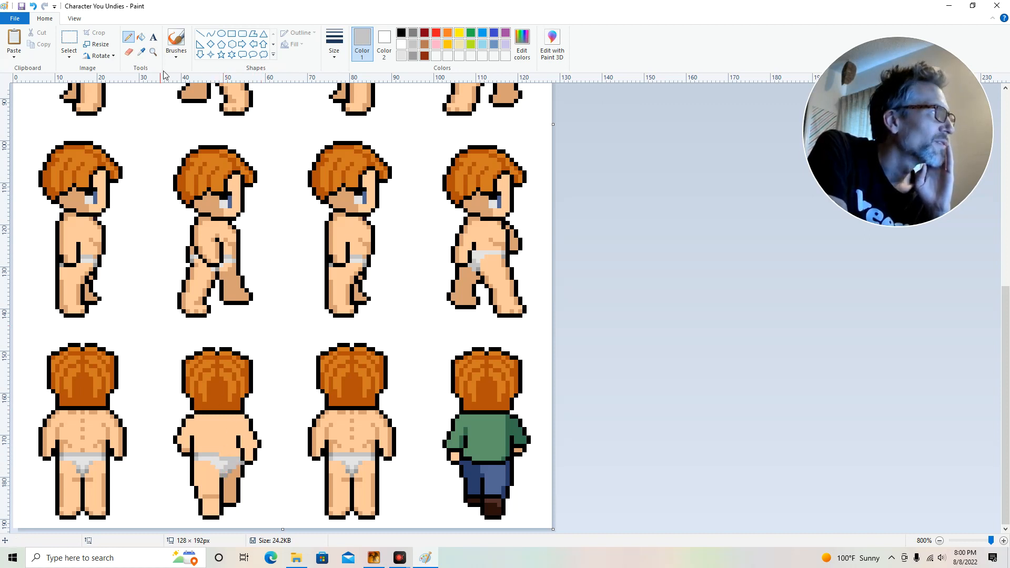
# Sample the tan skin shade and add shading to the second back-facing sprite's left foot and outer thigh
pyautogui.click(141, 51)
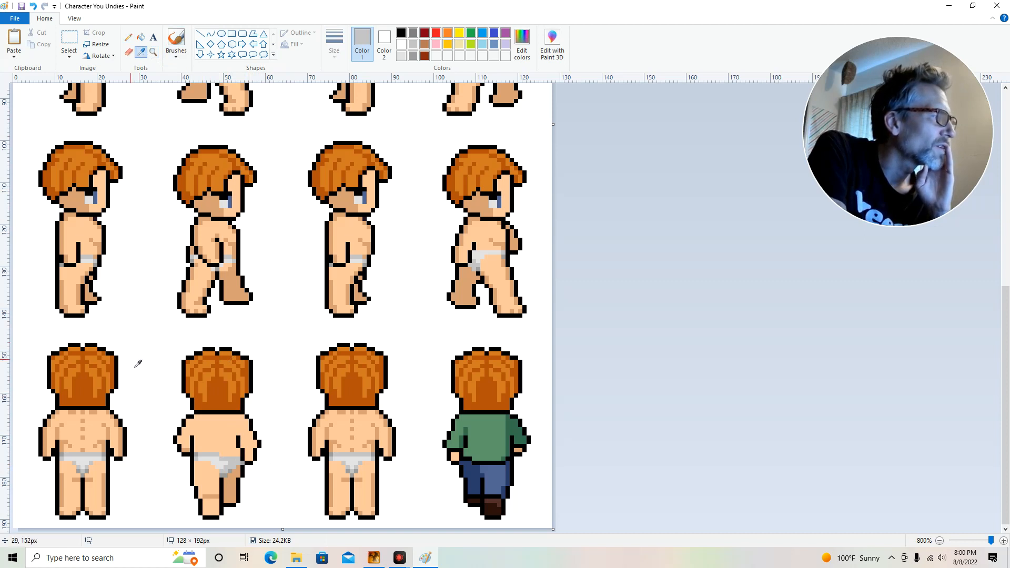
pyautogui.click(234, 495)
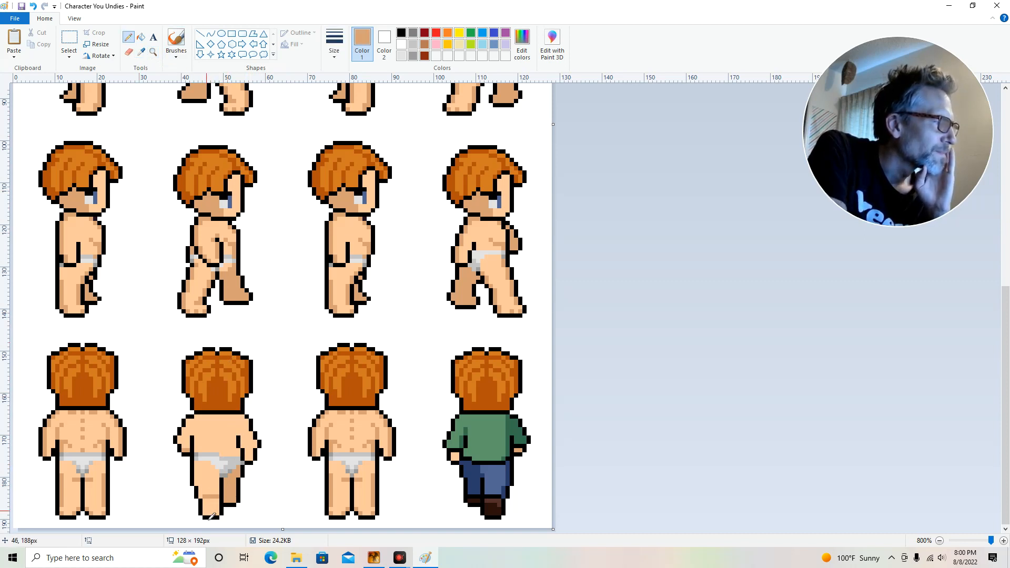
pyautogui.click(209, 513)
pyautogui.click(216, 512)
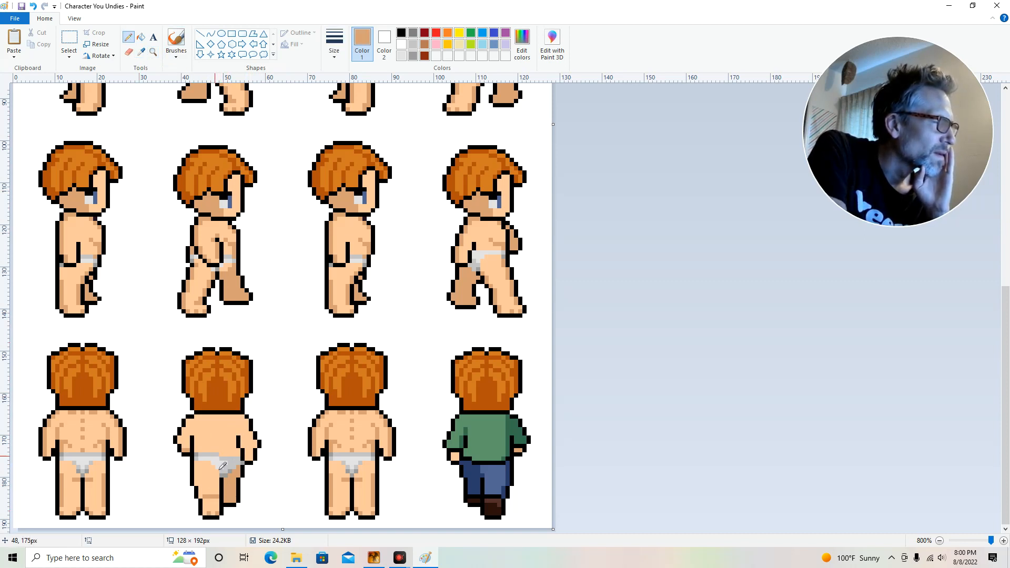
pyautogui.click(215, 477)
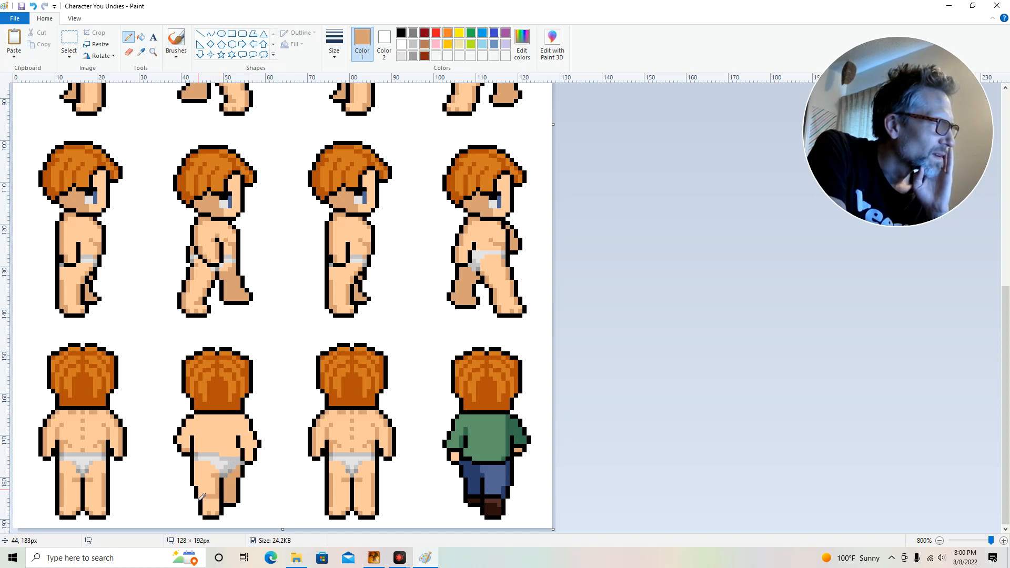
pyautogui.click(194, 479)
pyautogui.click(196, 472)
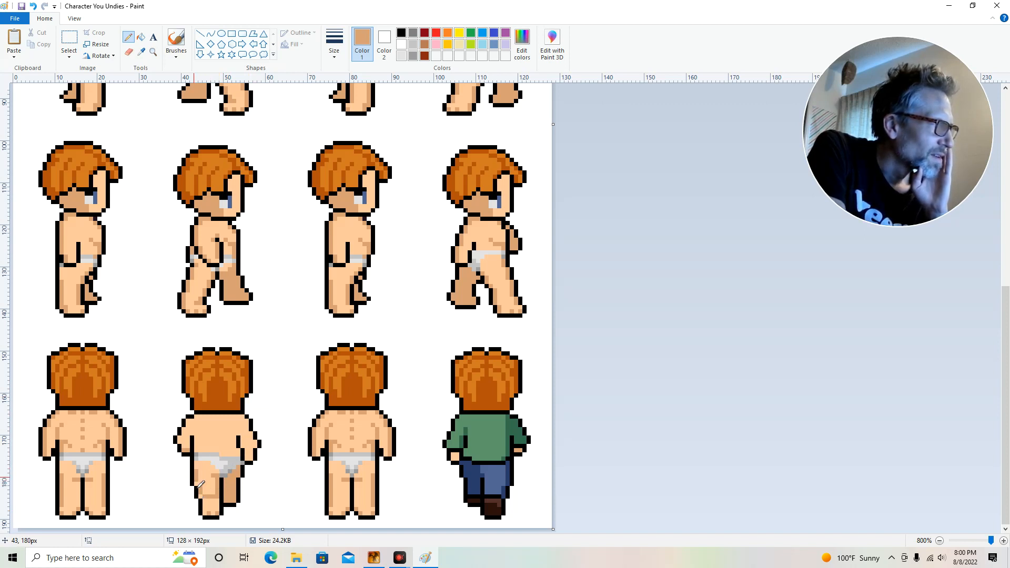
pyautogui.click(196, 476)
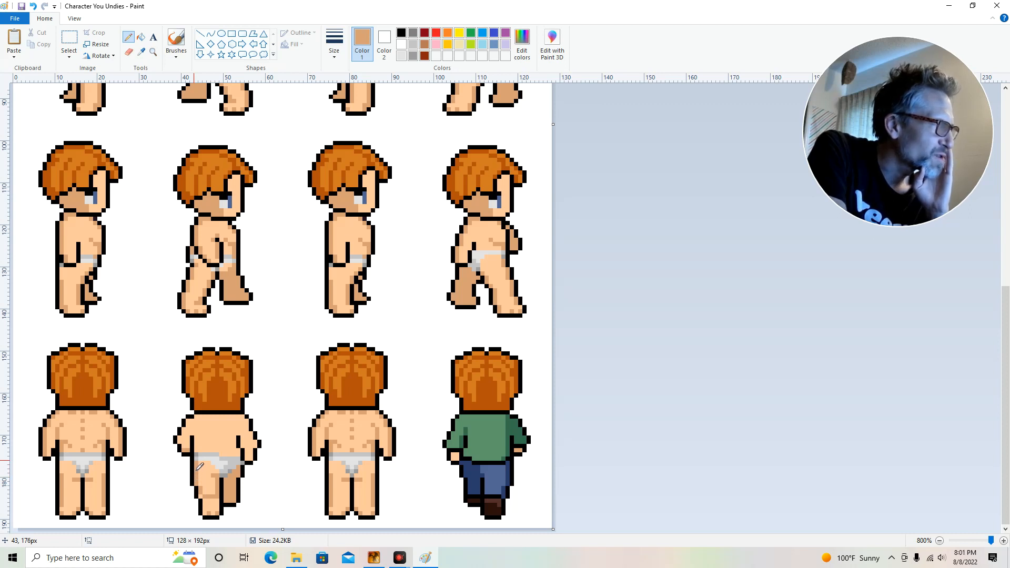
# Shade the second back-facing sprite's waist sides and raised left arm with the tan skin shade, filling the arm's enclosed area
pyautogui.click(196, 451)
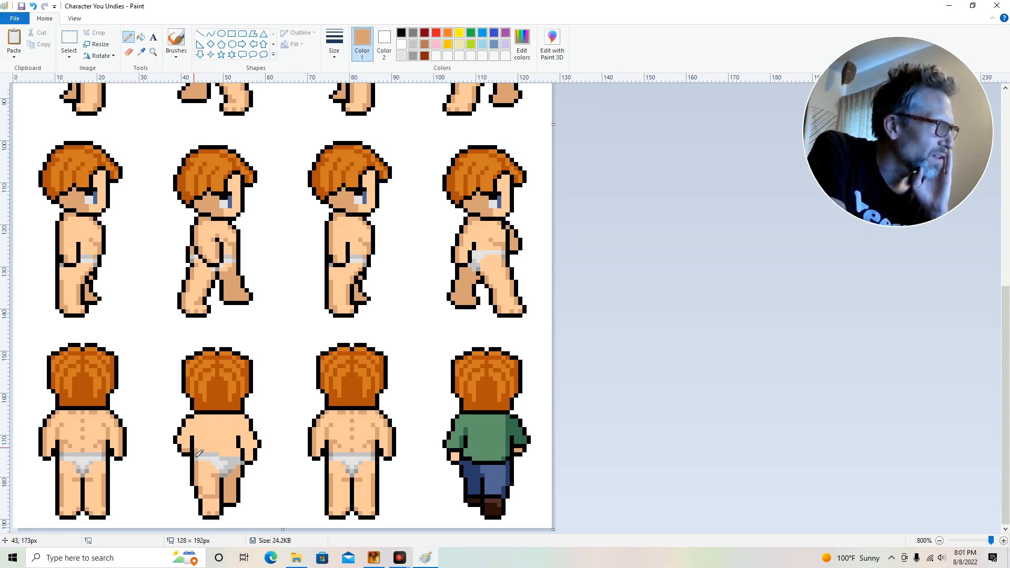
pyautogui.click(197, 439)
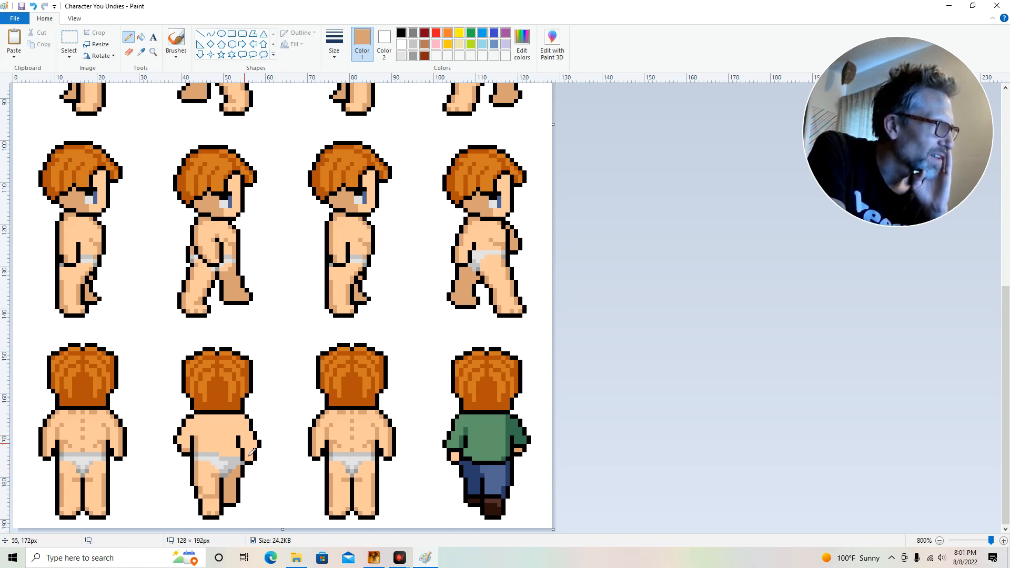
pyautogui.click(237, 447)
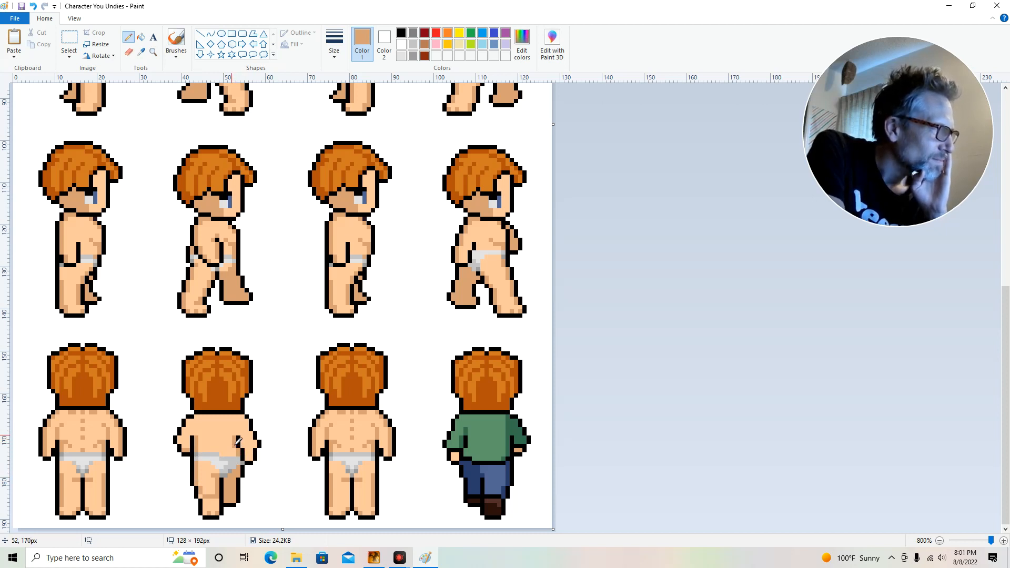
pyautogui.click(187, 437)
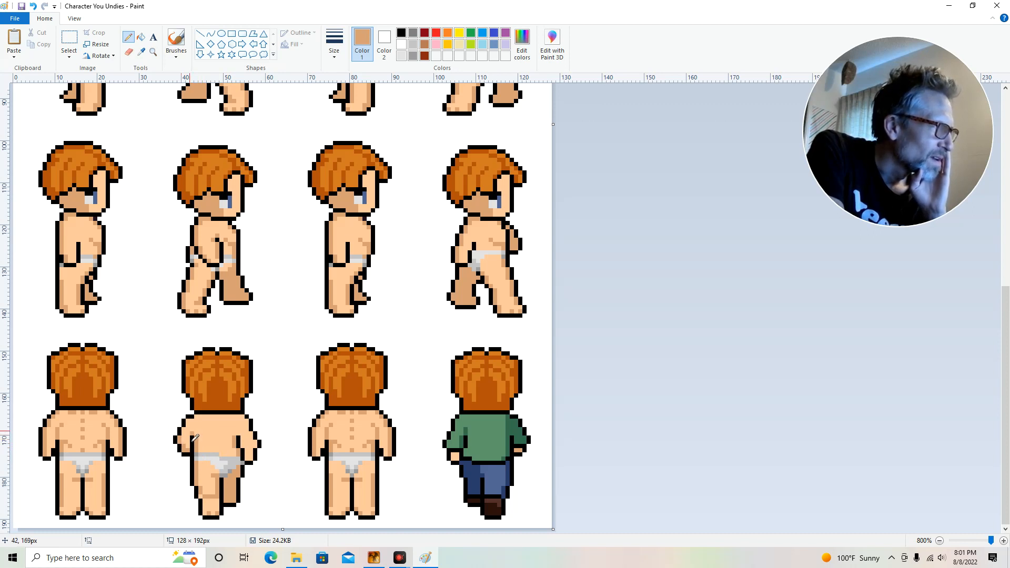
pyautogui.click(191, 435)
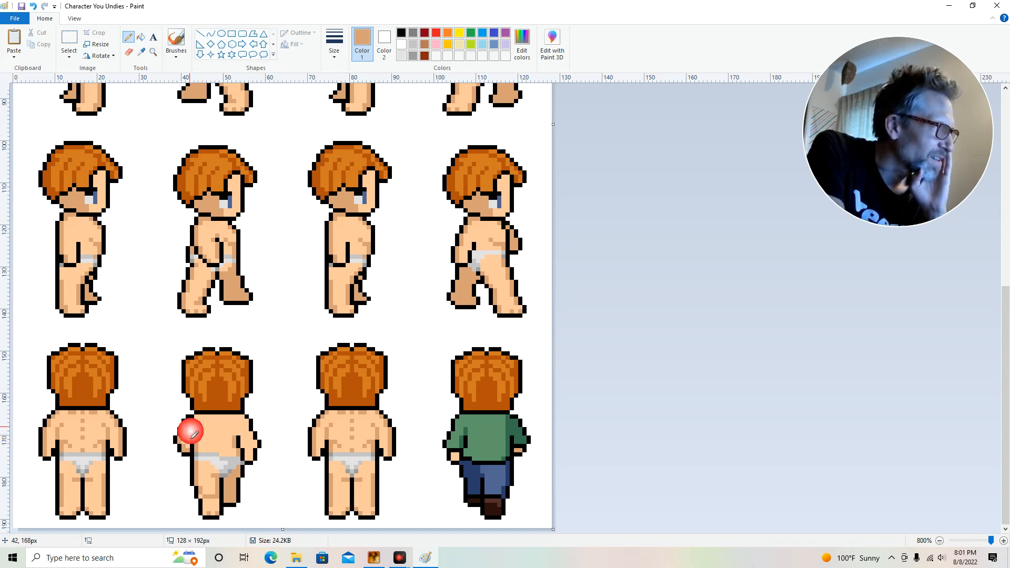
pyautogui.click(141, 37)
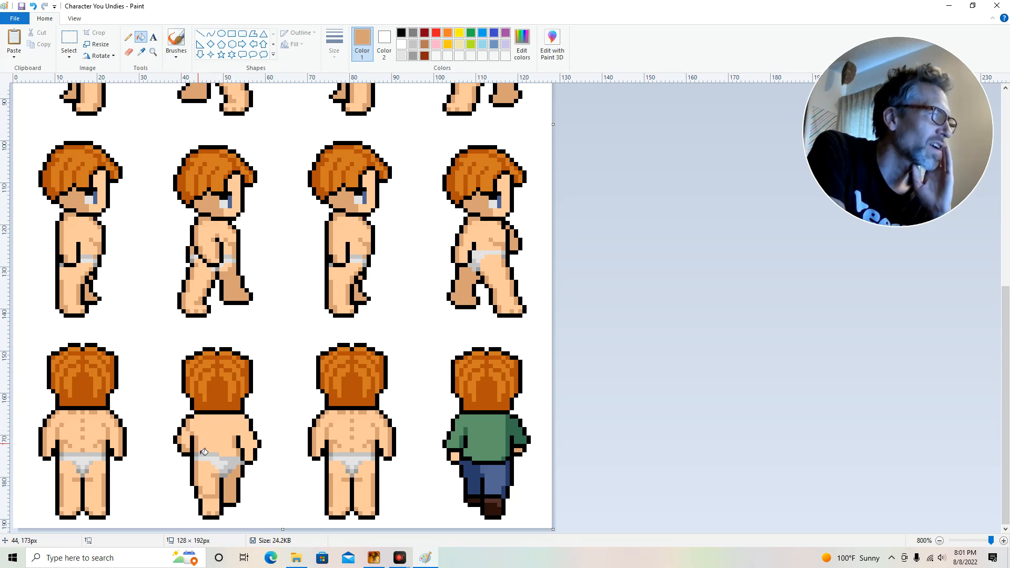
# Draw tan spine marks down the middle of the second back-facing sprite's back with the pencil
pyautogui.click(128, 37)
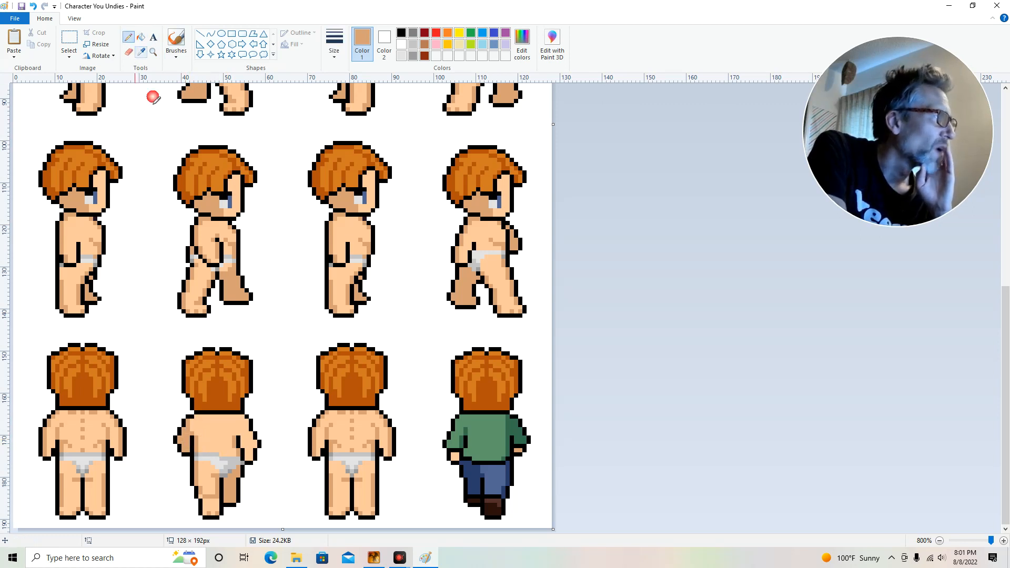
pyautogui.click(217, 426)
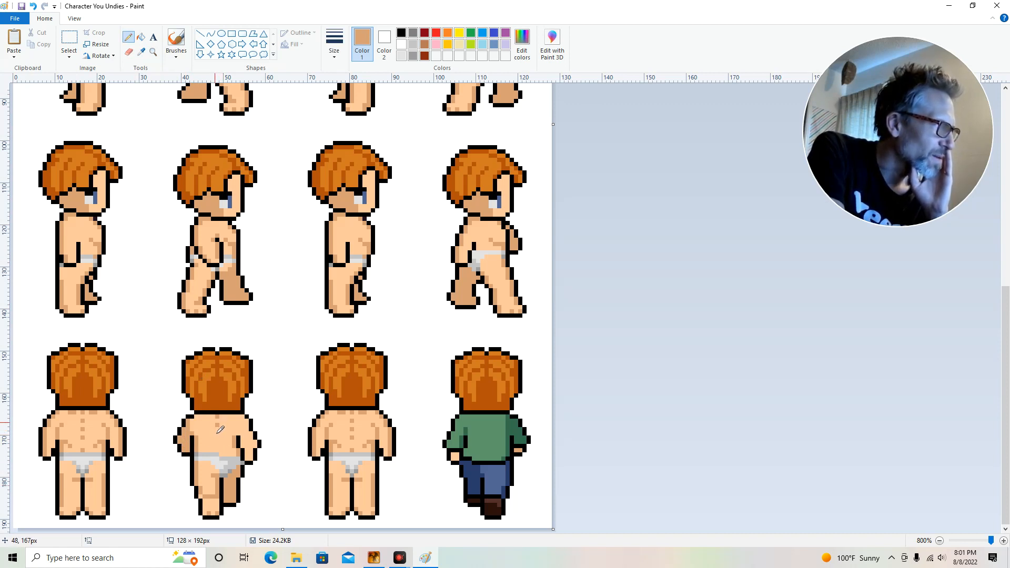
pyautogui.click(217, 443)
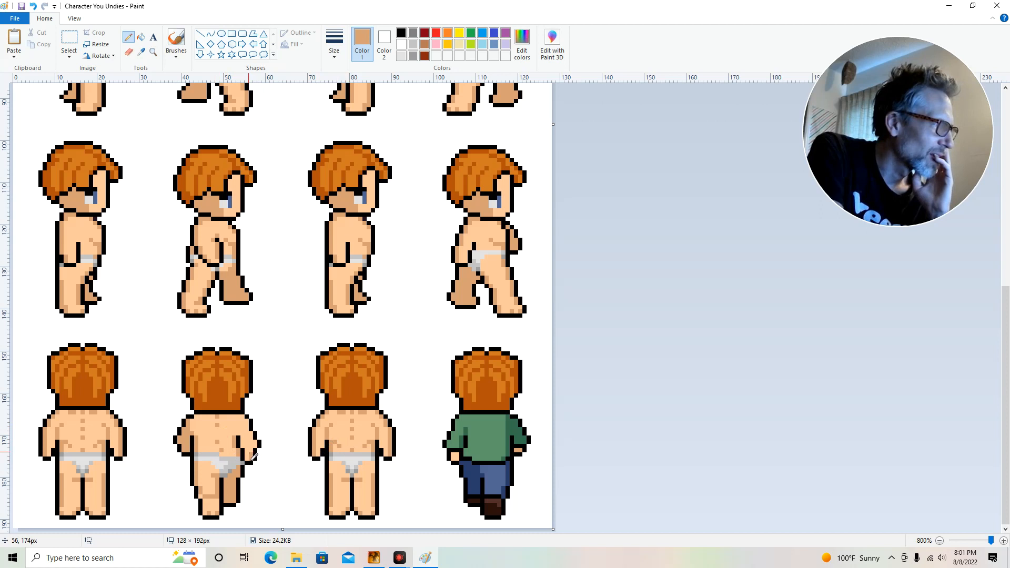
# Add tan shading pixels along the outer edge of the second back-facing sprite's right arm and shoulder
pyautogui.click(254, 445)
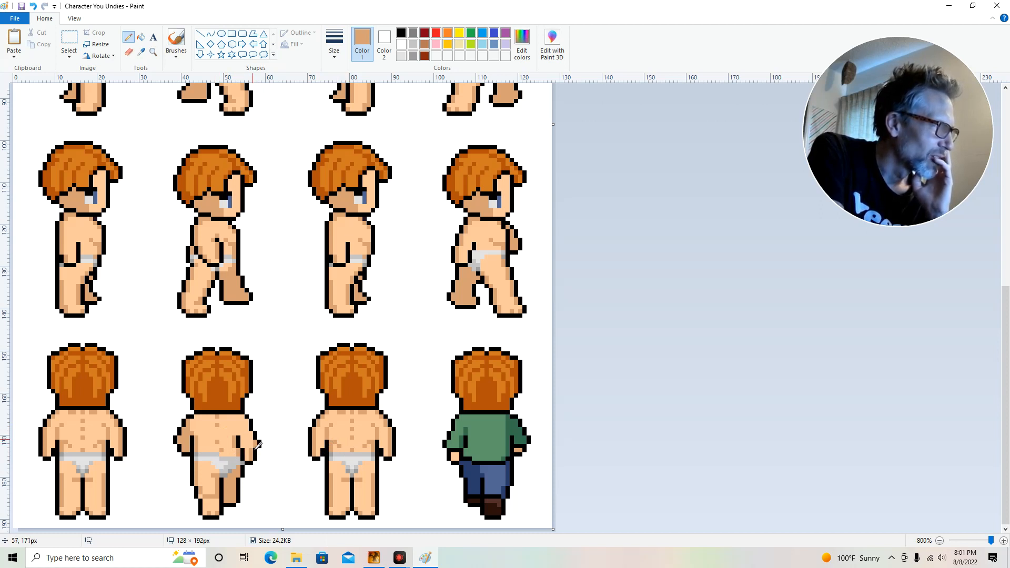
pyautogui.click(248, 429)
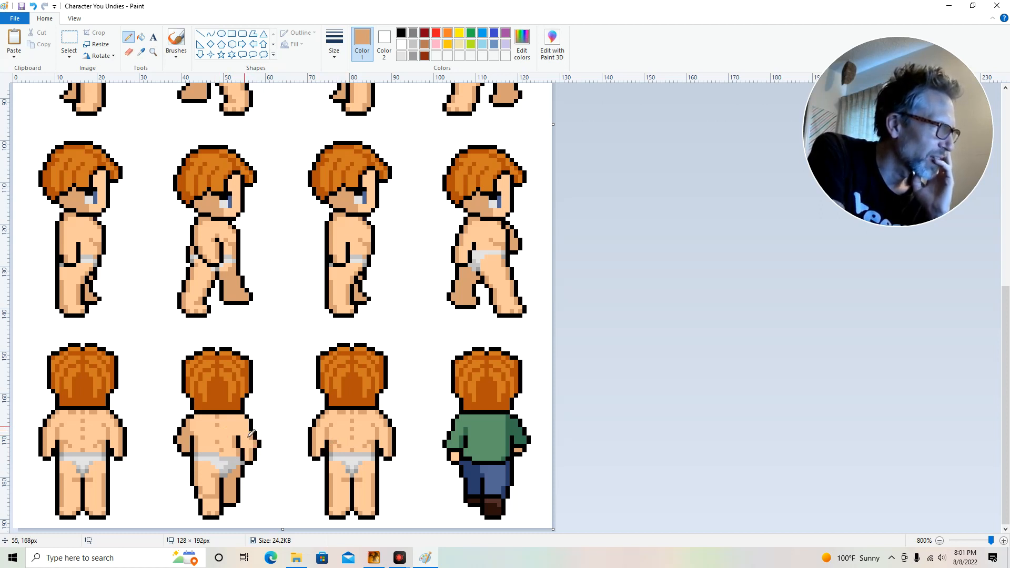
pyautogui.click(245, 423)
pyautogui.click(246, 424)
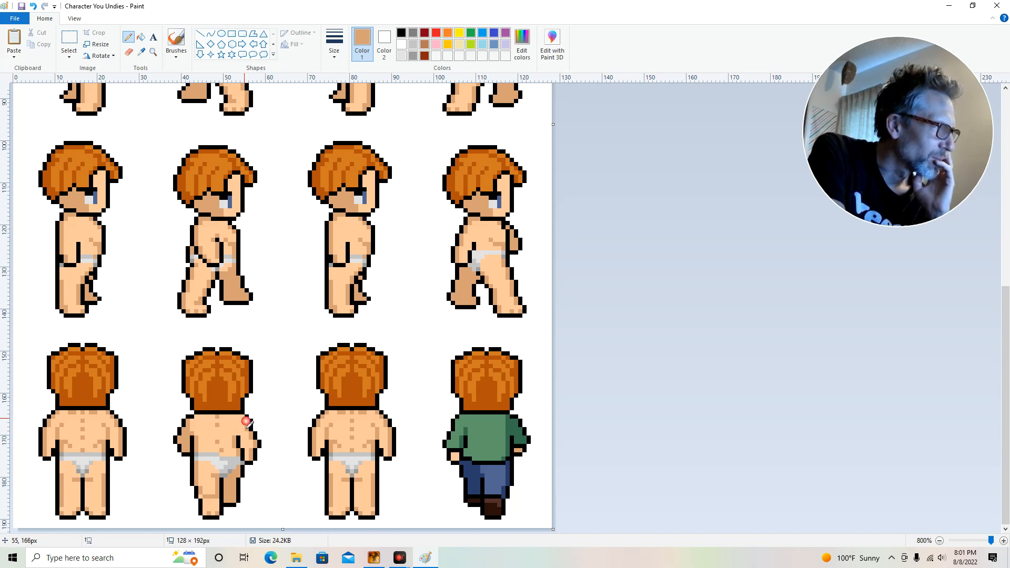
pyautogui.click(242, 417)
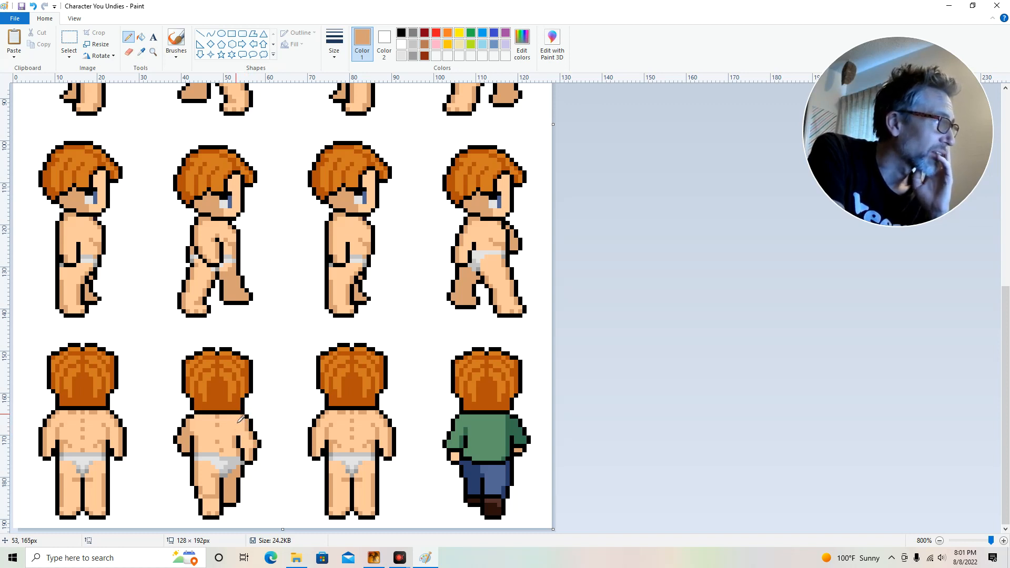
# Add tan muscle-shading pixels to the upper back and lower left back of the second back-facing sprite
pyautogui.click(230, 418)
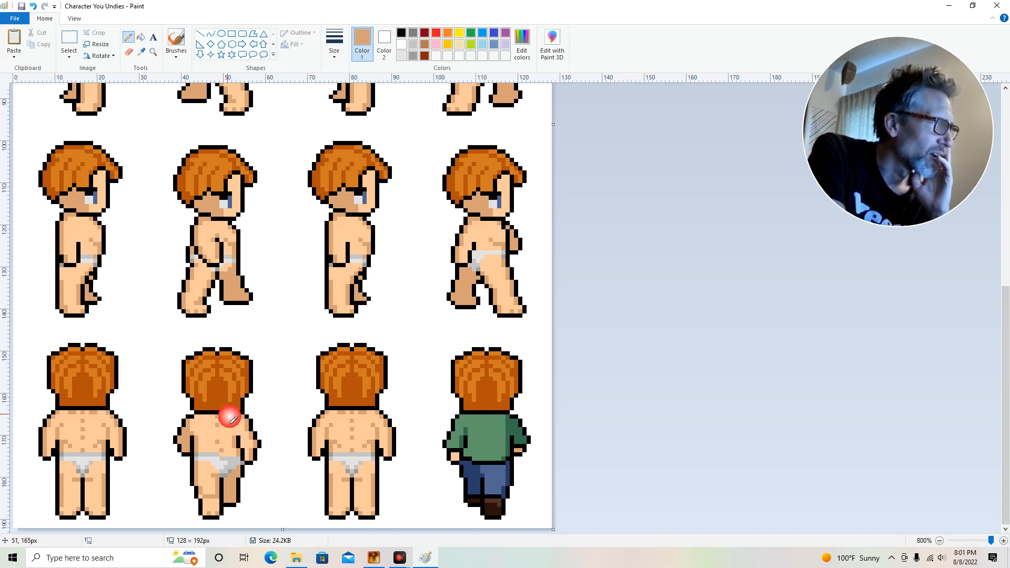
pyautogui.click(205, 419)
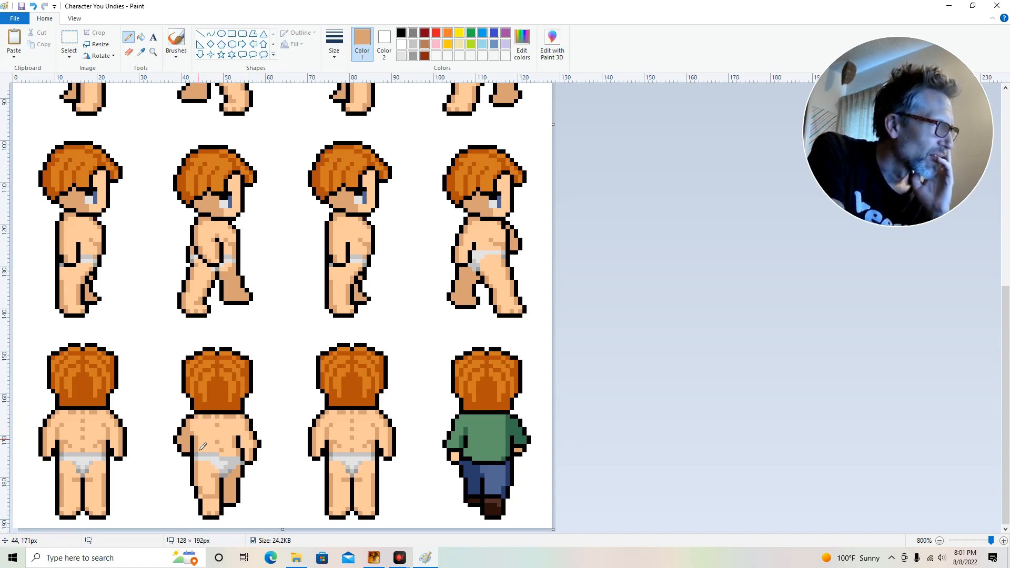
pyautogui.click(206, 442)
pyautogui.click(206, 443)
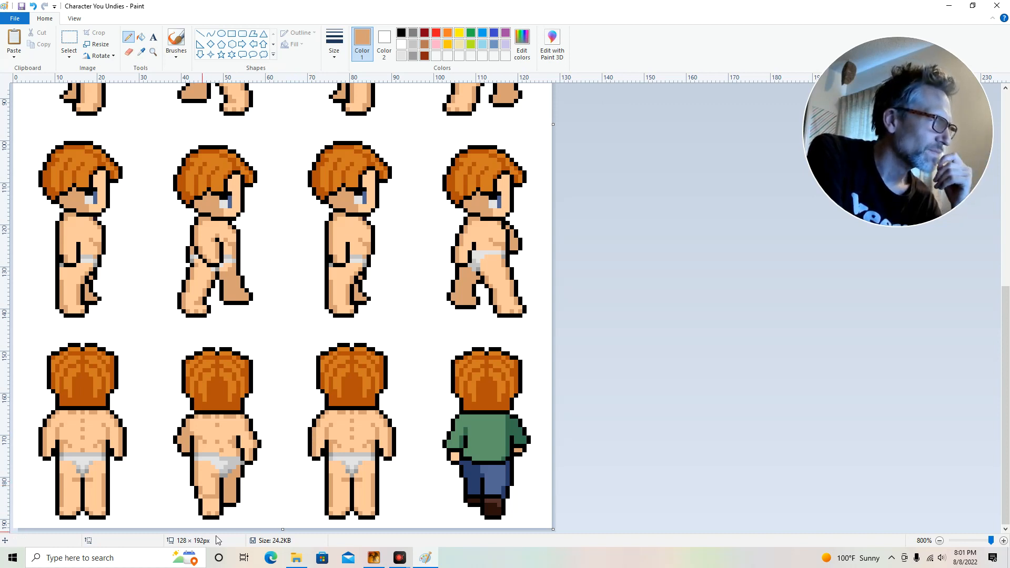
# Copy the second back-facing sprite, flip the copy horizontally, and place it over the clothed fourth back-facing sprite
pyautogui.click(69, 38)
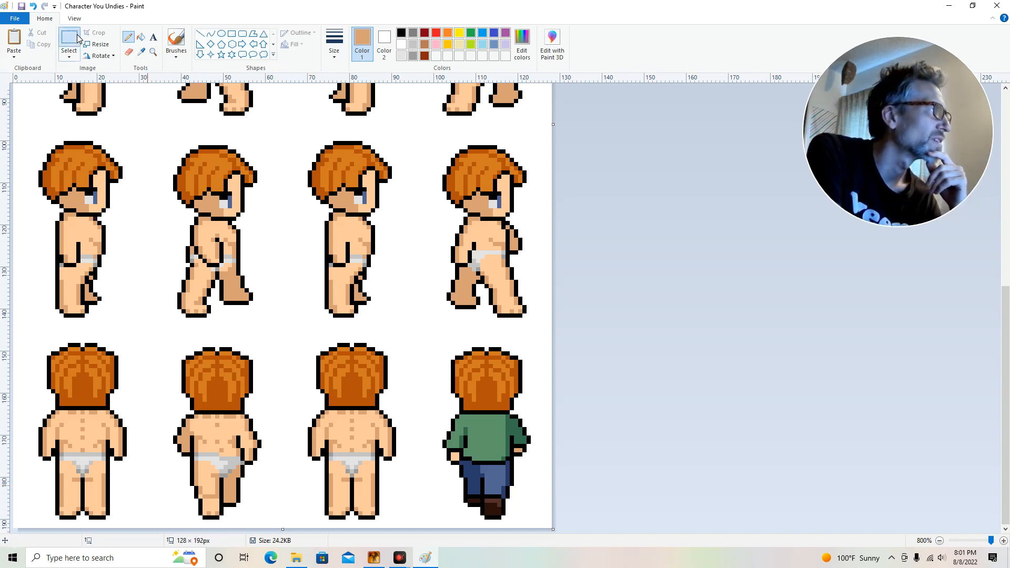
pyautogui.moveTo(158, 349); pyautogui.dragTo(279, 519)
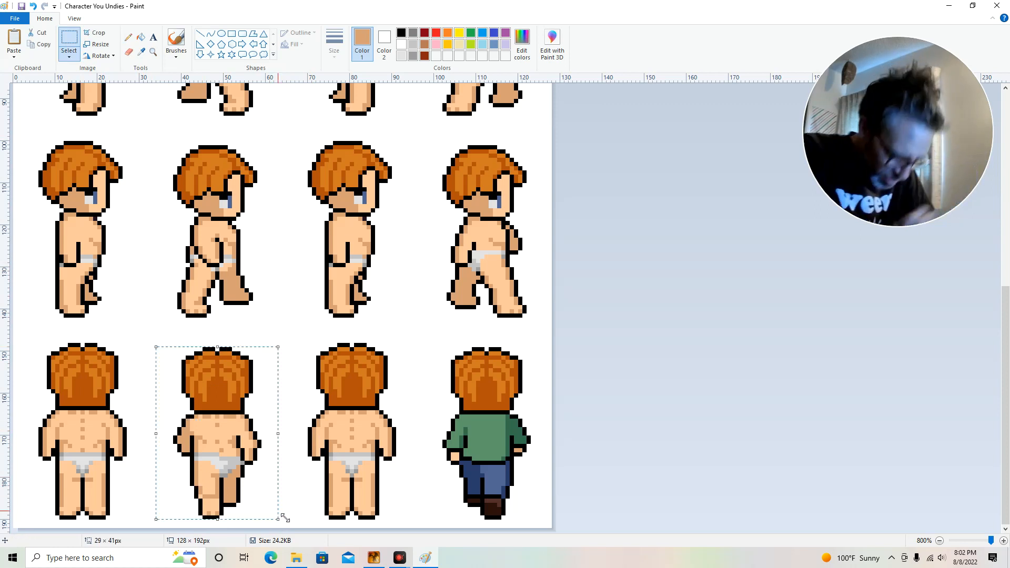
pyautogui.hotkey('ctrl', 'c')
pyautogui.hotkey('ctrl', 'v')
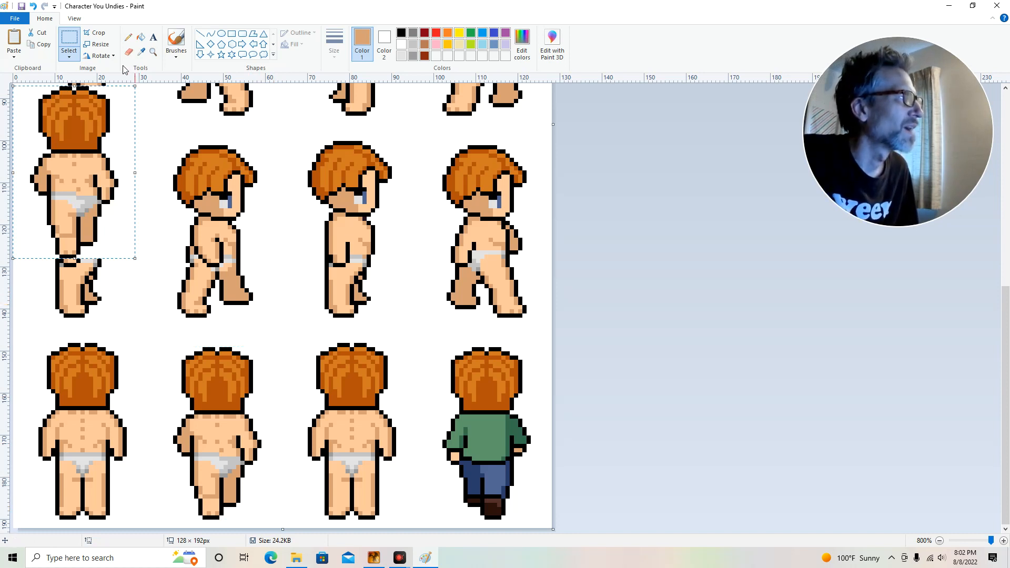
pyautogui.click(100, 56)
pyautogui.click(118, 114)
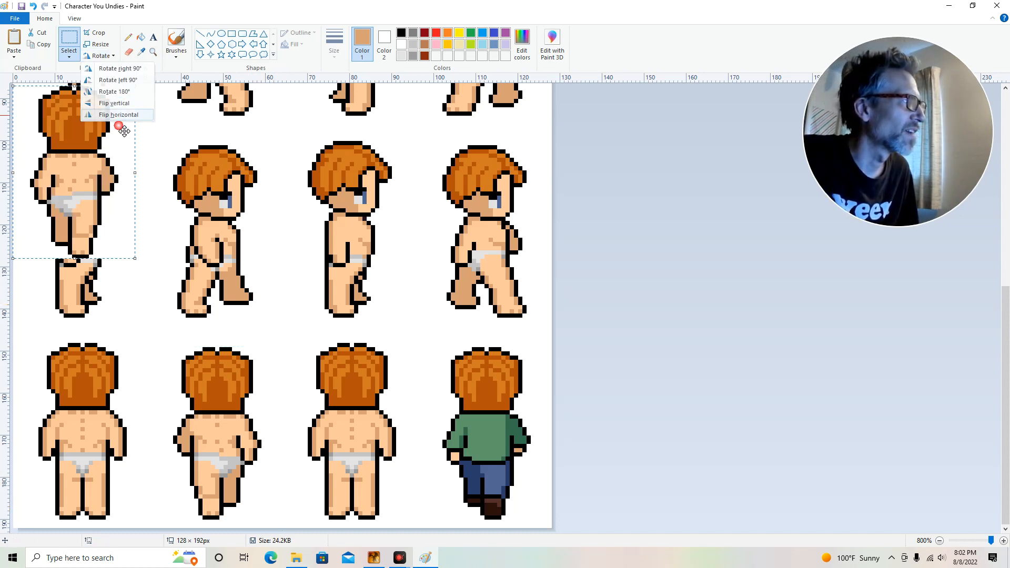
pyautogui.moveTo(128, 190); pyautogui.dragTo(525, 448)
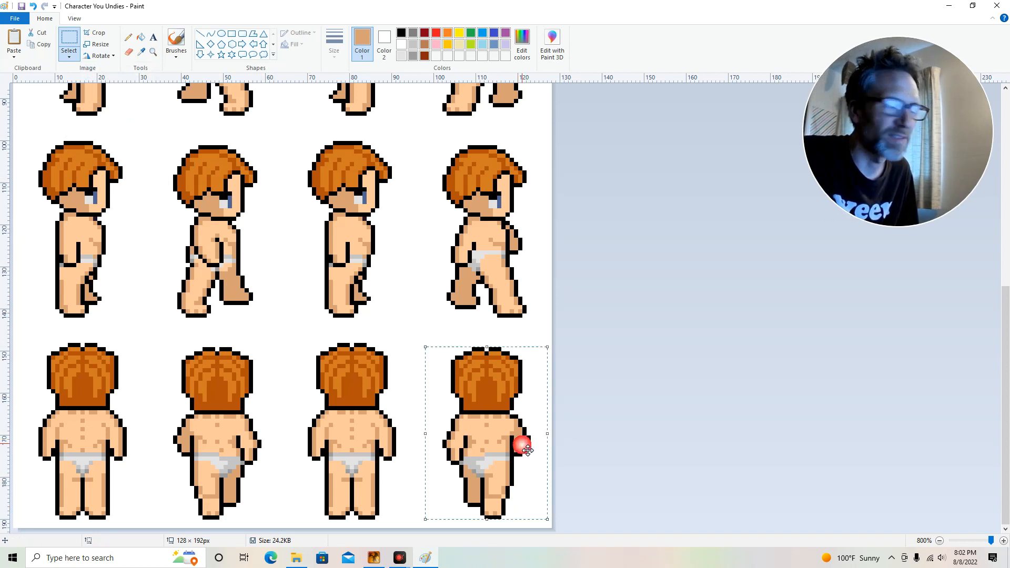
pyautogui.click(427, 313)
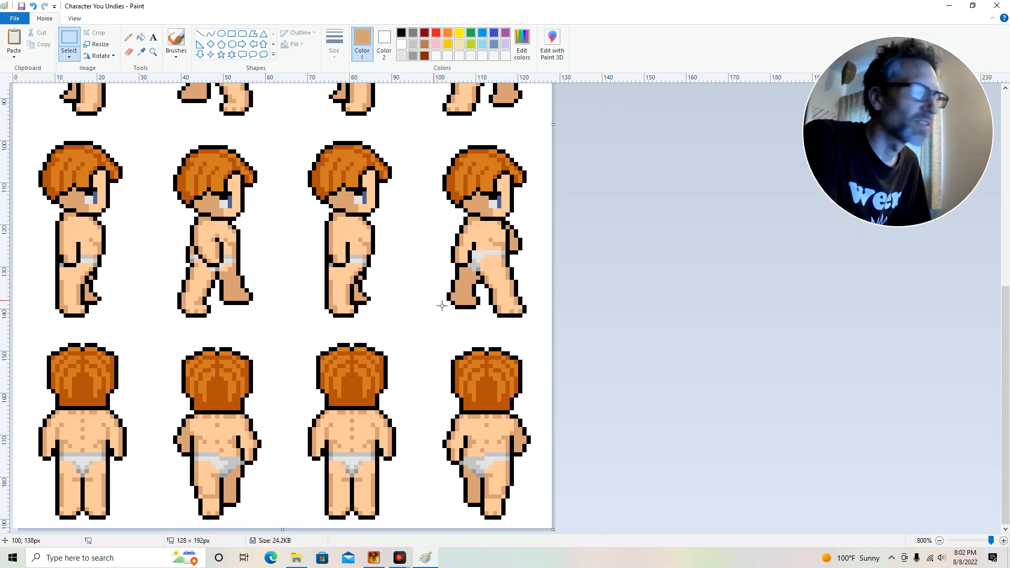
# Sample the gray from the second back-facing sprite's briefs, touch up their right edge with it, and save the sheet
pyautogui.click(141, 53)
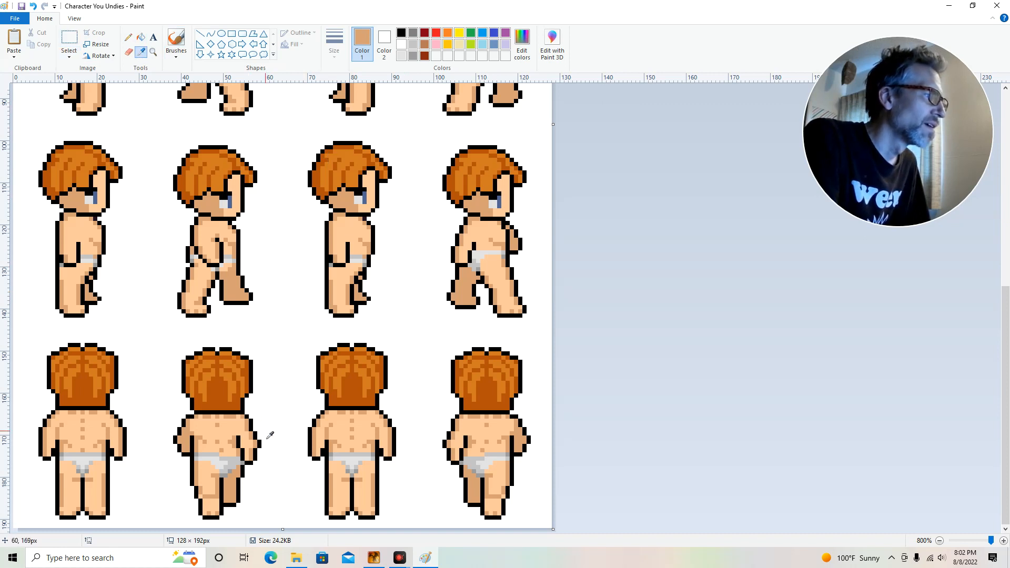
pyautogui.click(232, 475)
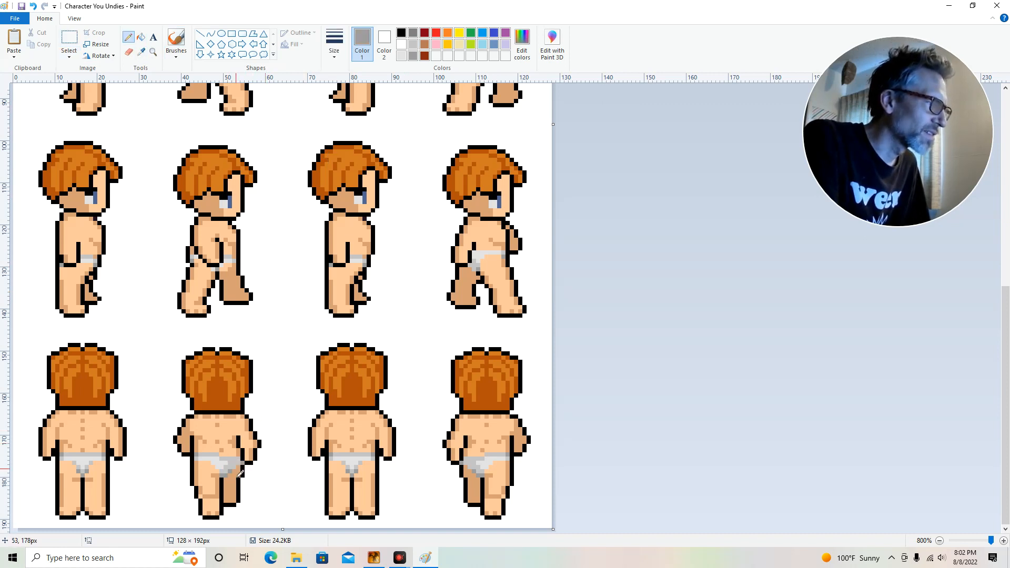
pyautogui.click(237, 466)
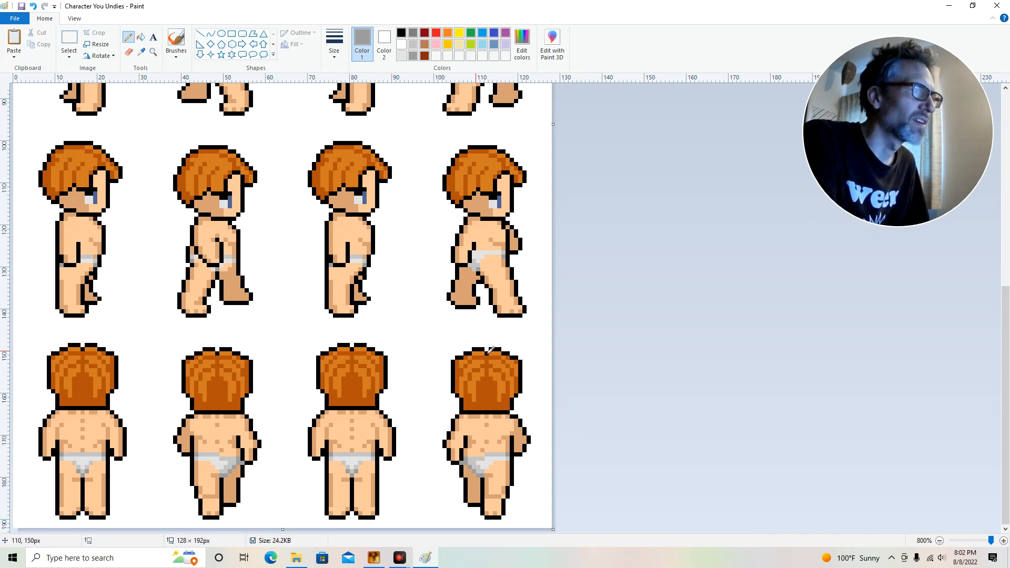
pyautogui.scroll(10, 511, 369)
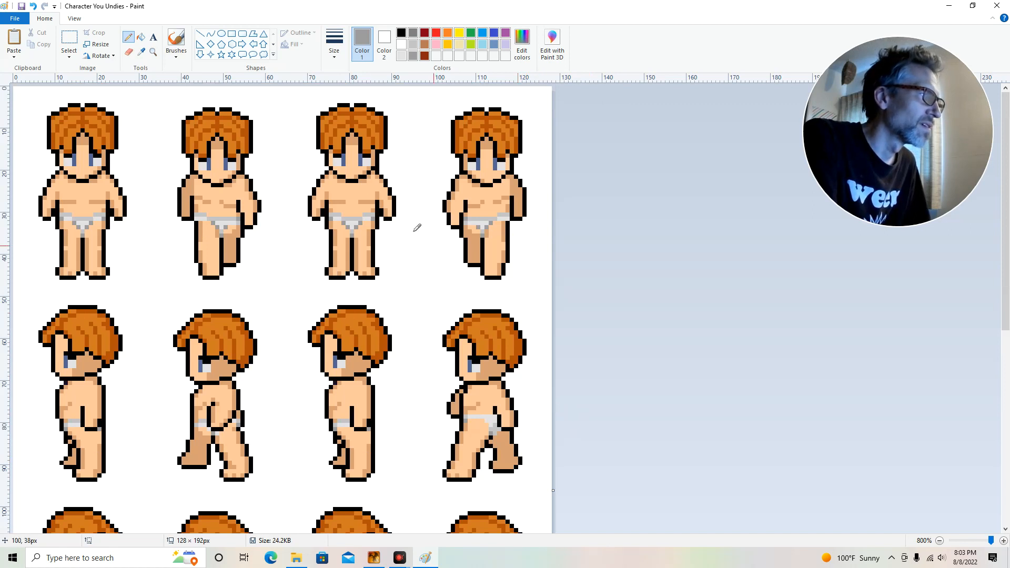
pyautogui.click(22, 6)
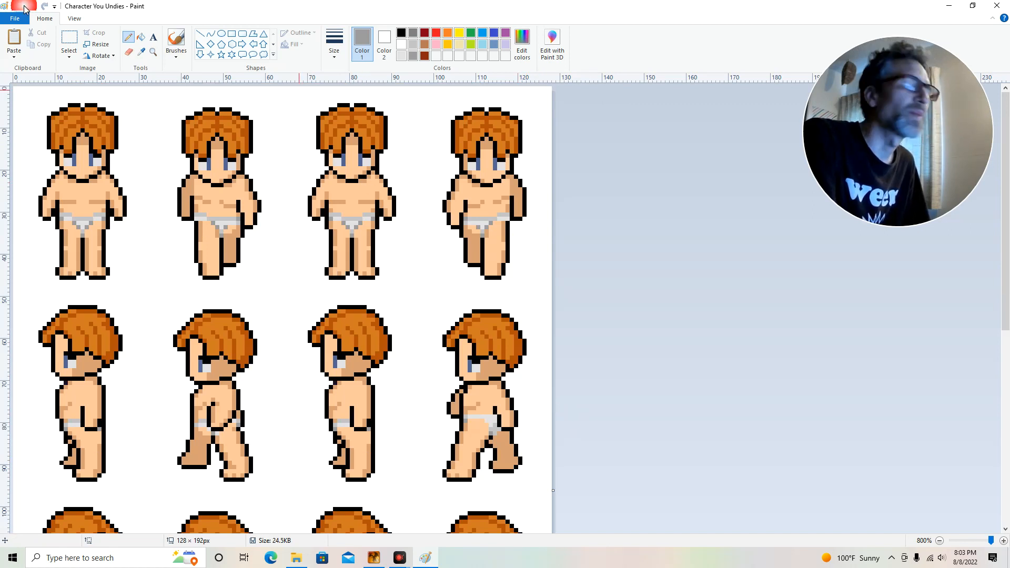